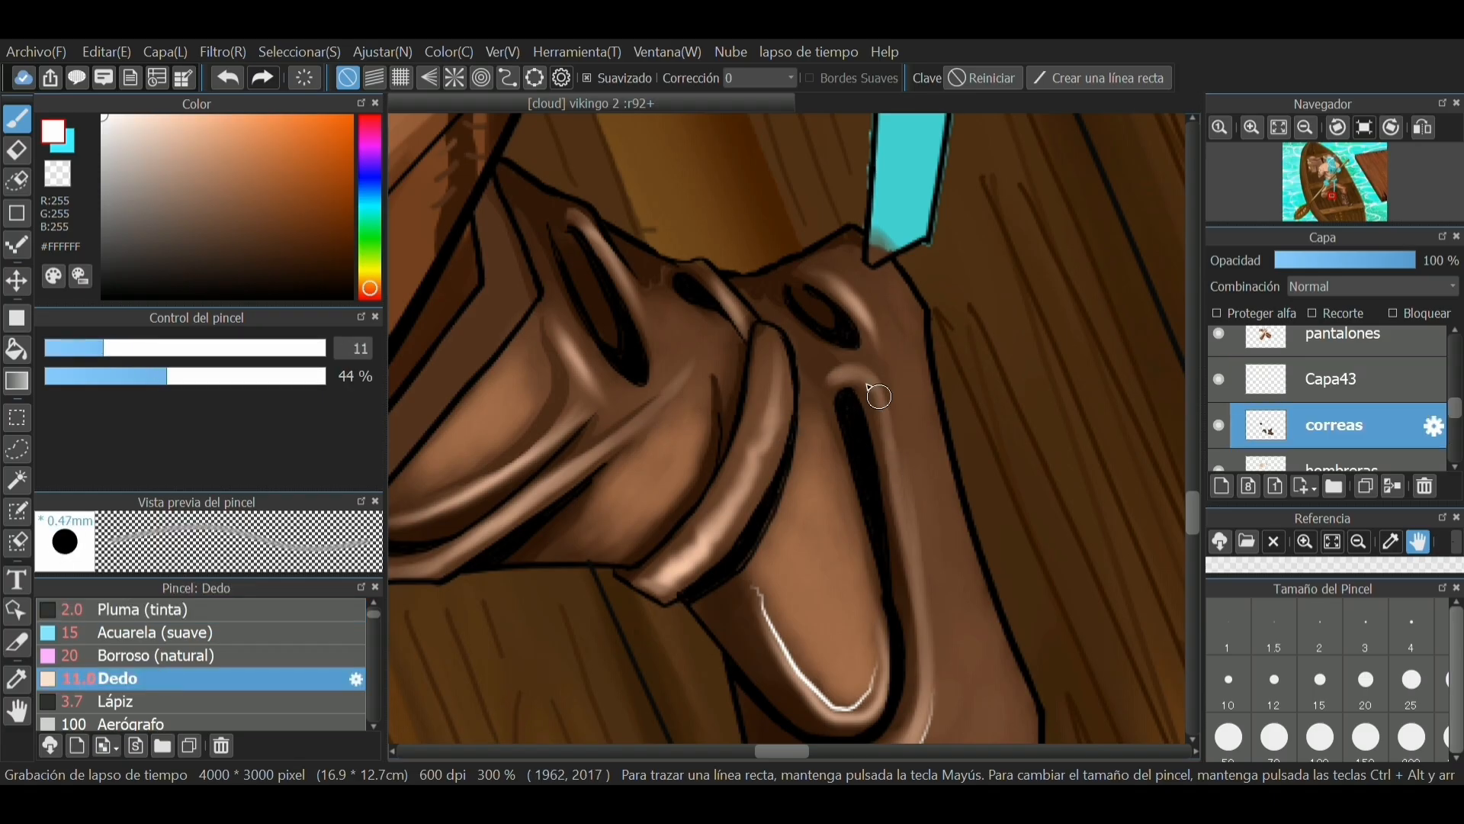
# Step: Draw thin white highlights along the leather folds and straps on layer Capa43 with the size 2 Pluma (tinta) brush
pyautogui.click(148, 609)
pyautogui.click(1332, 379)
pyautogui.moveTo(825, 274); pyautogui.dragTo(882, 347)
pyautogui.moveTo(702, 272); pyautogui.dragTo(743, 320)
pyautogui.moveTo(656, 573)
pyautogui.mouseDown()
pyautogui.moveTo(749, 461)
pyautogui.moveTo(777, 392)
pyautogui.mouseUp()
pyautogui.moveTo(454, 554); pyautogui.dragTo(592, 447)
pyautogui.moveTo(438, 508); pyautogui.dragTo(576, 413)
pyautogui.moveTo(573, 220); pyautogui.dragTo(646, 325)
pyautogui.moveTo(632, 554); pyautogui.dragTo(714, 395)
pyautogui.moveTo(518, 519); pyautogui.dragTo(629, 530)
pyautogui.moveTo(449, 575); pyautogui.dragTo(462, 578)
pyautogui.scroll(-2, 467, 580)
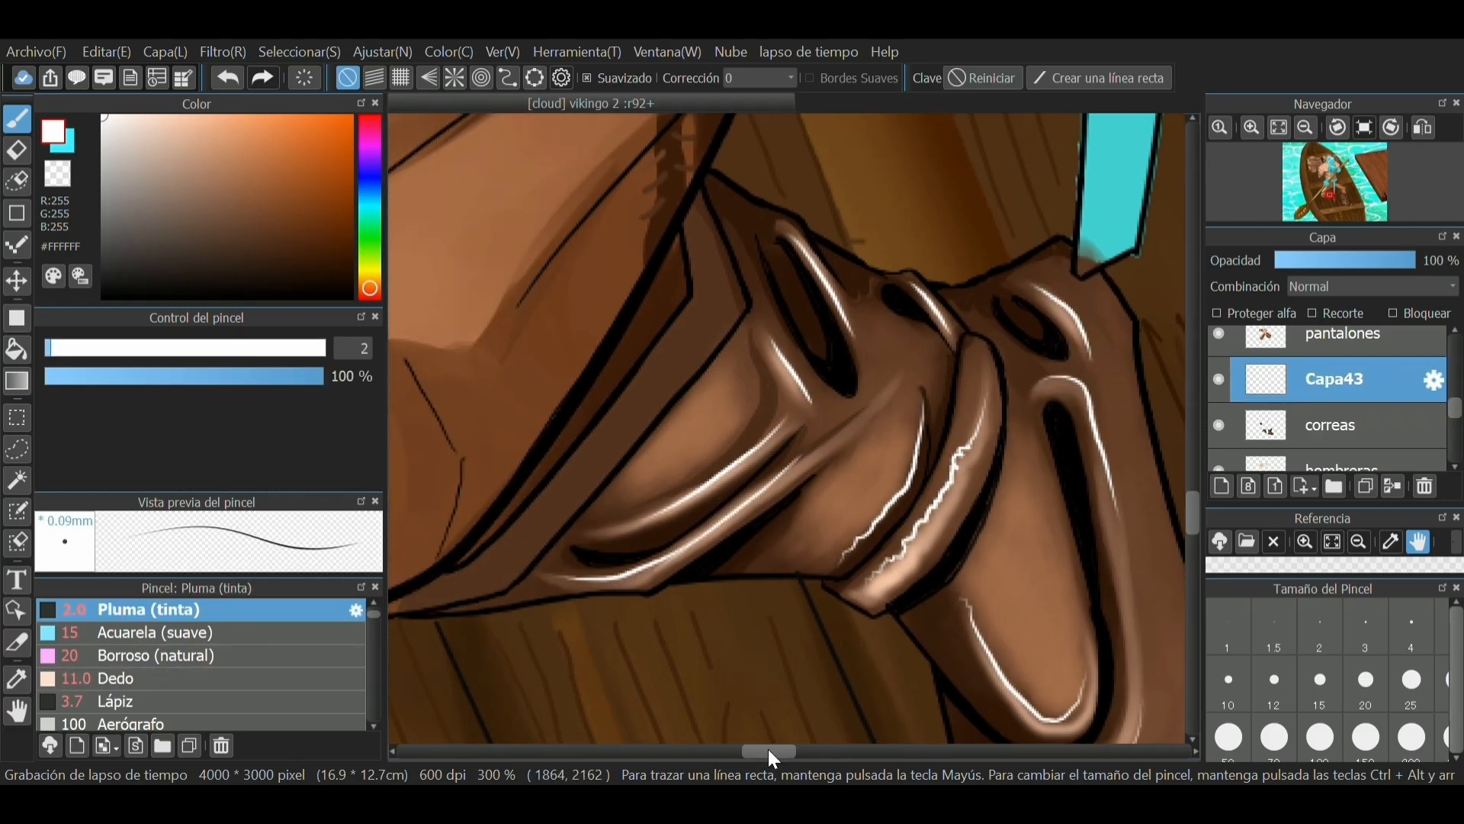
# Step: Paint over the leather folds with the Acuarela (suave) brush in a colour sampled from the artwork
pyautogui.click(114, 700)
pyautogui.click(160, 632)
pyautogui.keyDown('alt'); pyautogui.click(576, 561); pyautogui.keyUp('alt')
pyautogui.moveTo(640, 483)
pyautogui.mouseDown()
pyautogui.moveTo(666, 507)
pyautogui.moveTo(787, 350)
pyautogui.moveTo(765, 288)
pyautogui.mouseUp()
# Step: Add a short stroke with a resized Lápiz brush, and sample a colour with the pantalones layer selected
pyautogui.click(118, 701)
pyautogui.click(105, 347)
pyautogui.moveTo(744, 393)
pyautogui.mouseDown()
pyautogui.moveTo(778, 352)
pyautogui.moveTo(659, 512)
pyautogui.moveTo(771, 364)
pyautogui.mouseUp()
pyautogui.click(79, 348)
pyautogui.click(1347, 334)
pyautogui.keyDown('alt'); pyautogui.click(766, 323); pyautogui.keyUp('alt')
pyautogui.scroll(-3, 746, 537)
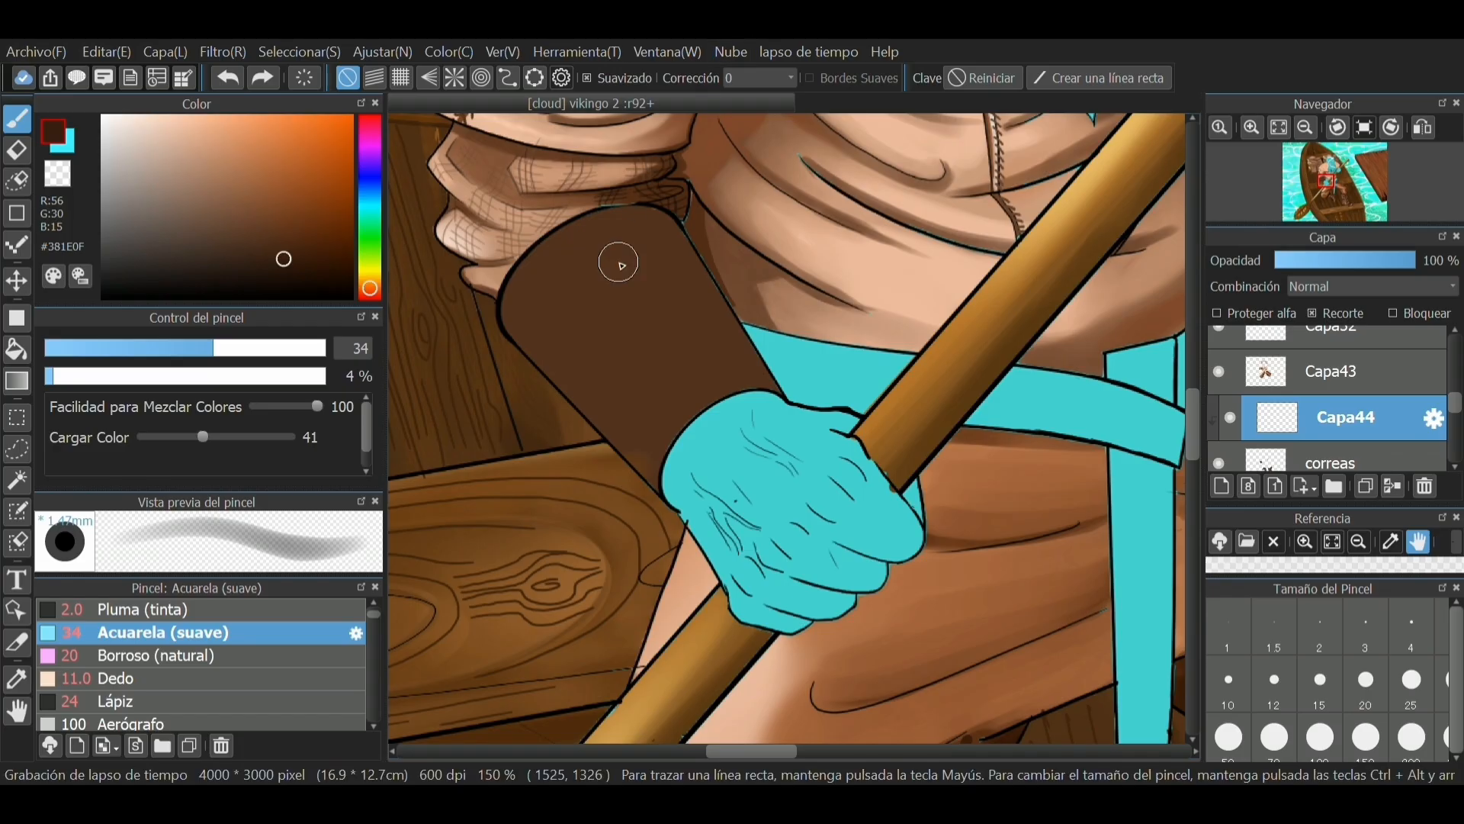
# Step: Shade the forearm bracer on clipped layer Capa44 with Acuarela (suave) at size 34, using dark browns #381E0F and #2C1608
pyautogui.moveTo(528, 279)
pyautogui.mouseDown()
pyautogui.moveTo(507, 303)
pyautogui.moveTo(525, 298)
pyautogui.moveTo(518, 340)
pyautogui.moveTo(559, 316)
pyautogui.moveTo(583, 334)
pyautogui.moveTo(572, 367)
pyautogui.moveTo(599, 372)
pyautogui.moveTo(594, 417)
pyautogui.moveTo(626, 414)
pyautogui.moveTo(630, 472)
pyautogui.moveTo(657, 520)
pyautogui.moveTo(640, 475)
pyautogui.moveTo(623, 482)
pyautogui.moveTo(669, 414)
pyautogui.moveTo(631, 446)
pyautogui.moveTo(643, 399)
pyautogui.moveTo(627, 377)
pyautogui.moveTo(597, 446)
pyautogui.moveTo(653, 417)
pyautogui.moveTo(627, 433)
pyautogui.moveTo(597, 333)
pyautogui.moveTo(529, 363)
pyautogui.moveTo(503, 317)
pyautogui.moveTo(513, 294)
pyautogui.moveTo(494, 334)
pyautogui.moveTo(547, 324)
pyautogui.moveTo(618, 455)
pyautogui.mouseUp()
pyautogui.moveTo(621, 222)
pyautogui.mouseDown()
pyautogui.moveTo(723, 281)
pyautogui.moveTo(729, 314)
pyautogui.moveTo(686, 349)
pyautogui.moveTo(697, 372)
pyautogui.moveTo(764, 368)
pyautogui.moveTo(792, 384)
pyautogui.moveTo(624, 252)
pyautogui.moveTo(690, 218)
pyautogui.mouseUp()
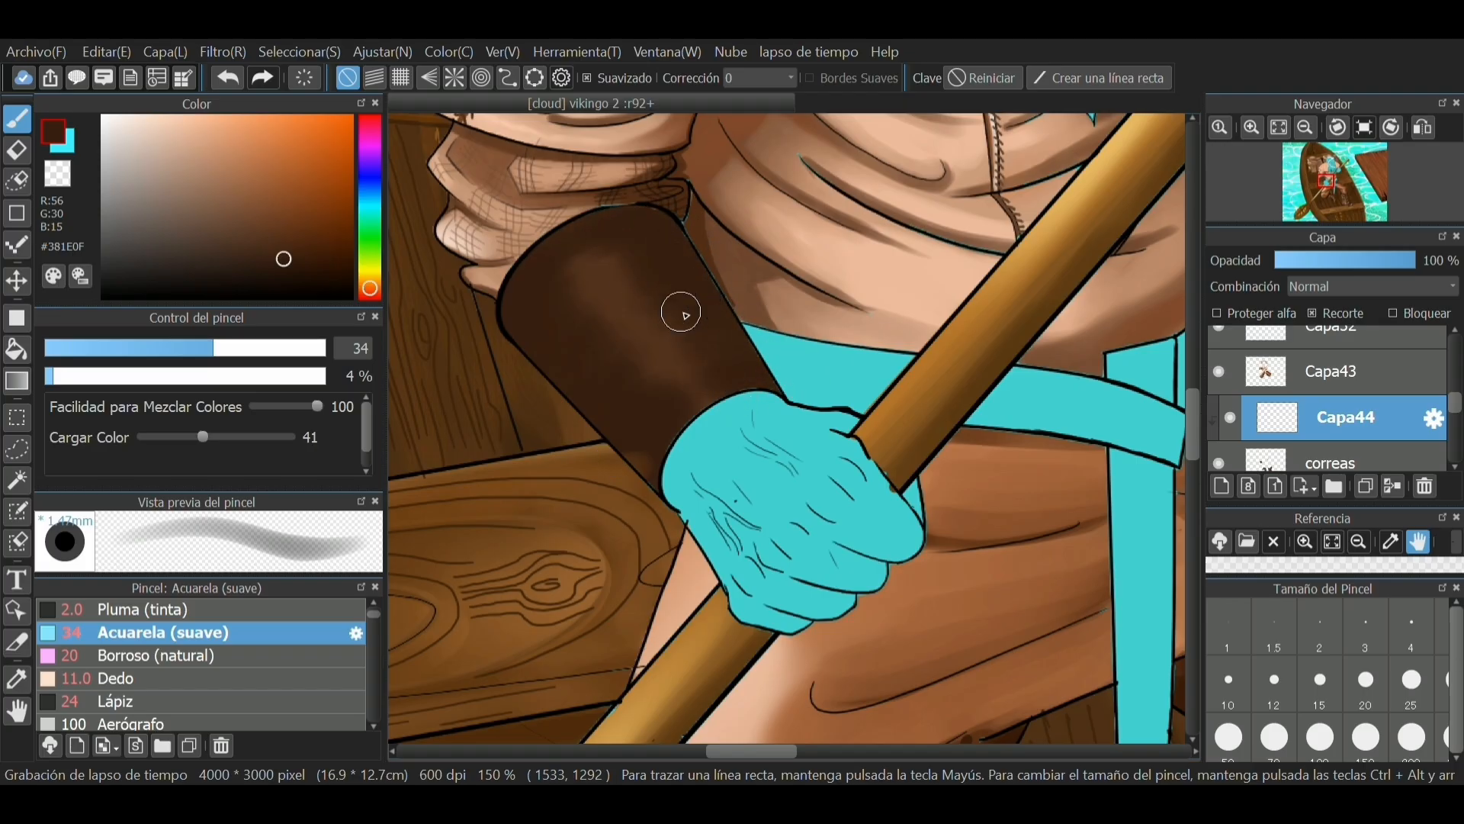
pyautogui.click(305, 267)
pyautogui.moveTo(529, 363)
pyautogui.mouseDown()
pyautogui.moveTo(557, 350)
pyautogui.moveTo(575, 398)
pyautogui.moveTo(619, 416)
pyautogui.moveTo(666, 481)
pyautogui.mouseUp()
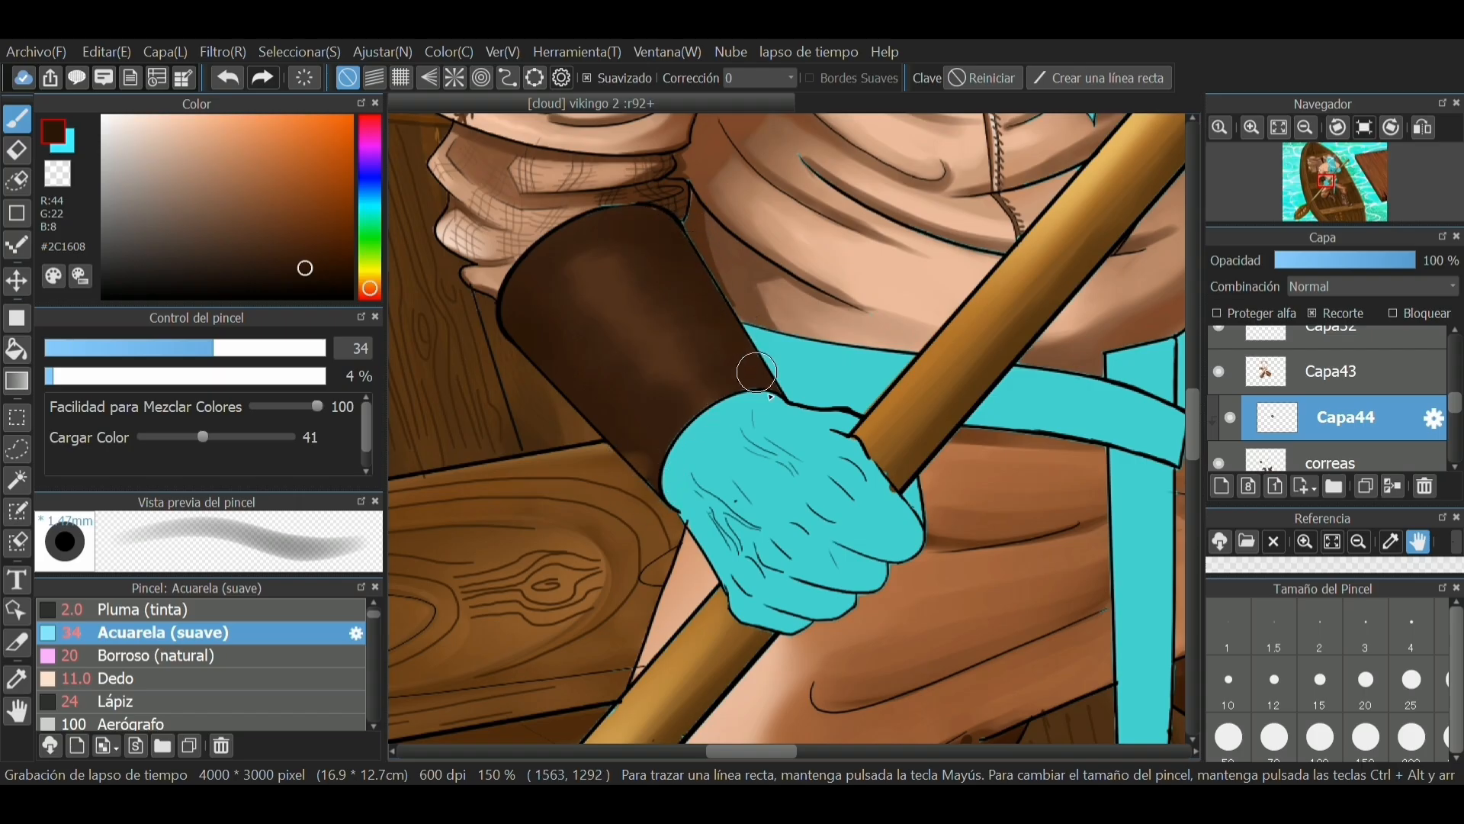
# Step: Deepen the shadow along the bracer's body-facing edge in near-black #070200 with the brush size at 25
pyautogui.click(340, 294)
pyautogui.moveTo(215, 347); pyautogui.dragTo(188, 348)
pyautogui.moveTo(706, 259)
pyautogui.mouseDown()
pyautogui.moveTo(680, 292)
pyautogui.moveTo(689, 309)
pyautogui.moveTo(729, 312)
pyautogui.moveTo(716, 337)
pyautogui.moveTo(763, 341)
pyautogui.moveTo(736, 356)
pyautogui.moveTo(780, 367)
pyautogui.mouseUp()
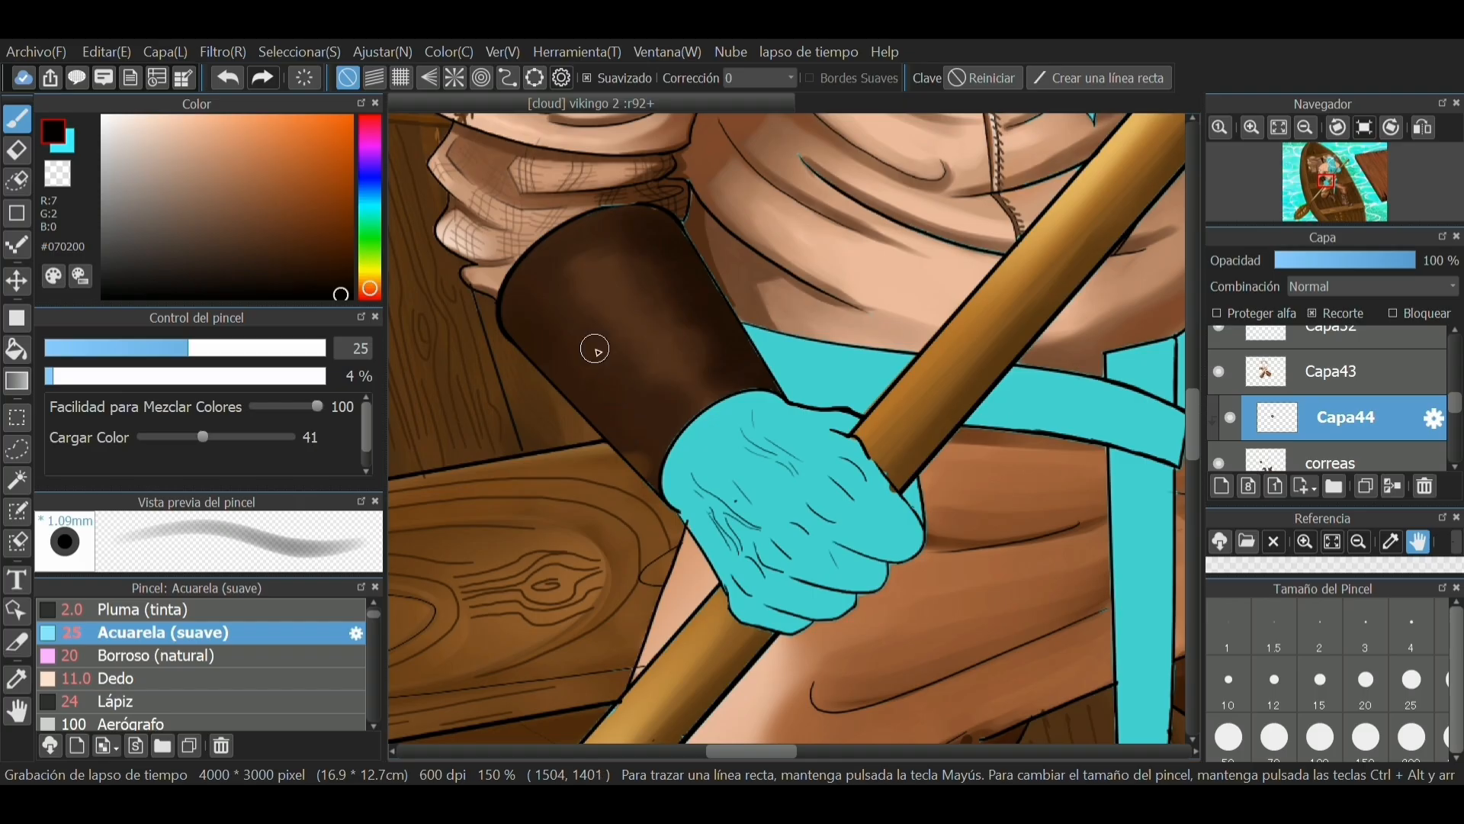
# Step: Paint mid-brown #B26F45 over the bracer's outer side and work it into the dark centre
pyautogui.click(17, 678)
pyautogui.click(596, 305)
pyautogui.press('b')
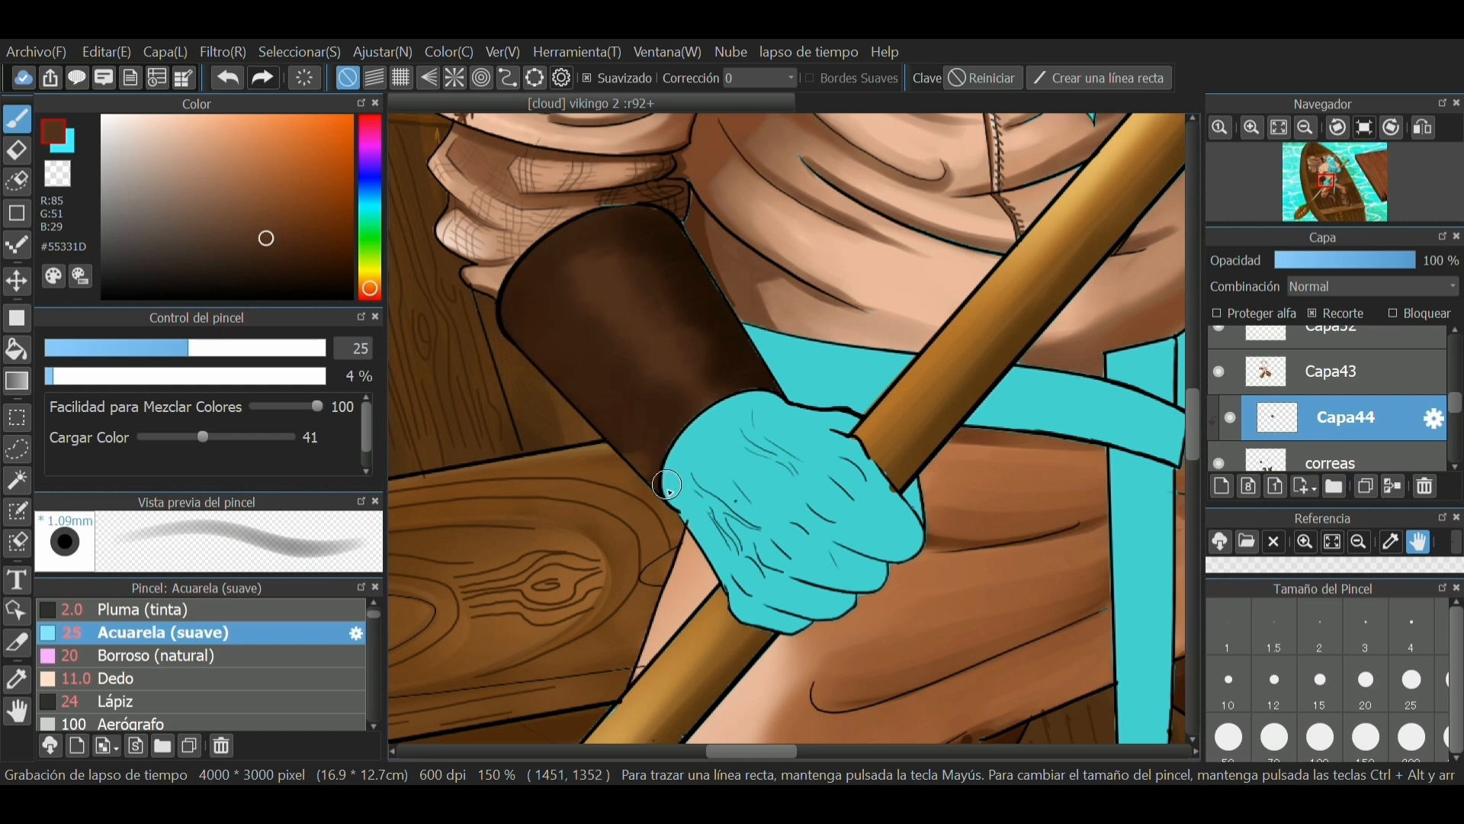
pyautogui.click(254, 170)
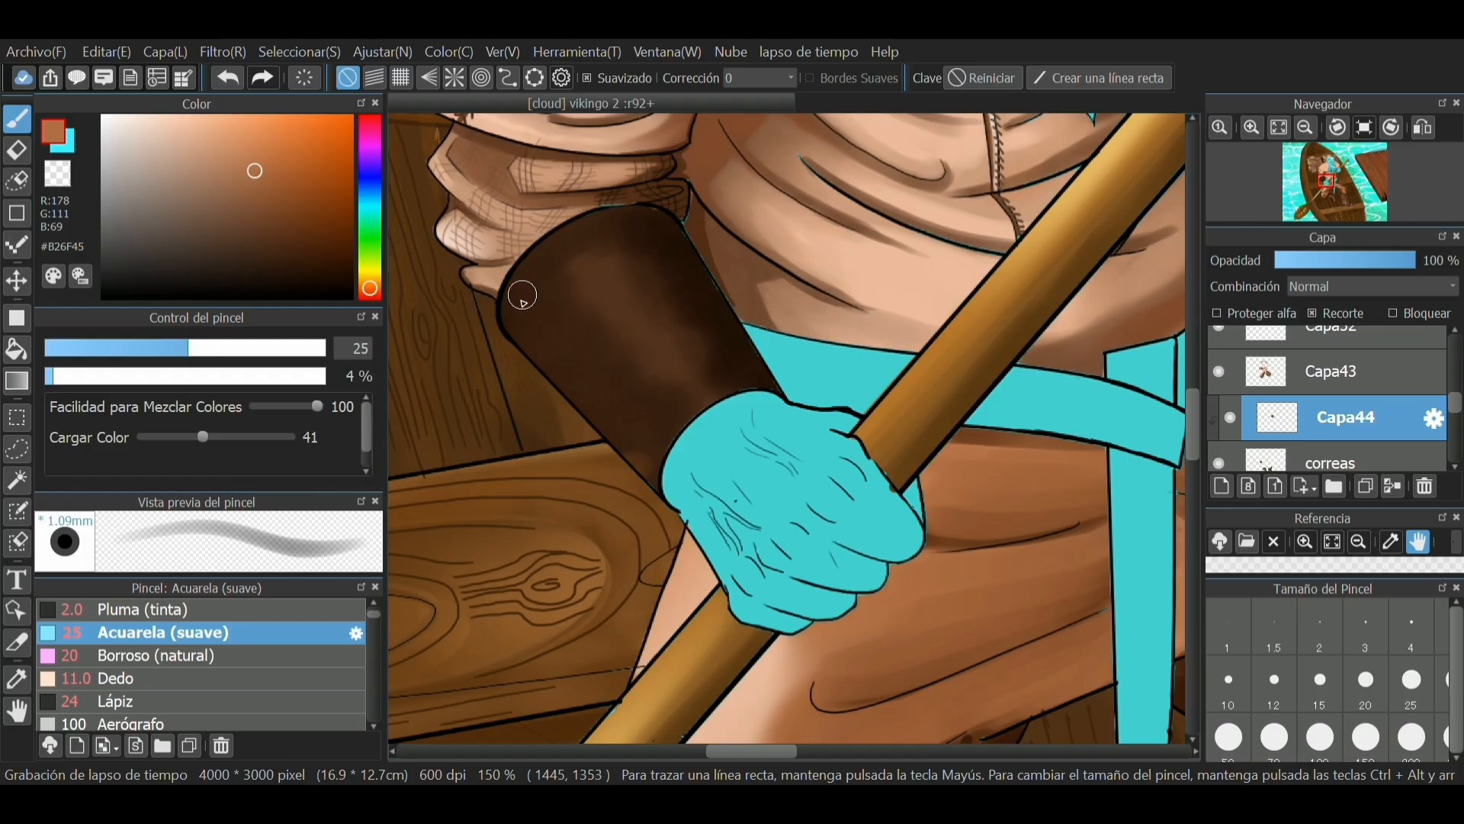
pyautogui.moveTo(548, 311)
pyautogui.mouseDown()
pyautogui.moveTo(553, 350)
pyautogui.moveTo(628, 424)
pyautogui.moveTo(641, 482)
pyautogui.moveTo(661, 432)
pyautogui.moveTo(639, 436)
pyautogui.moveTo(663, 400)
pyautogui.moveTo(641, 401)
pyautogui.moveTo(642, 359)
pyautogui.moveTo(614, 339)
pyautogui.moveTo(562, 398)
pyautogui.moveTo(552, 364)
pyautogui.moveTo(536, 365)
pyautogui.moveTo(568, 305)
pyautogui.moveTo(558, 268)
pyautogui.moveTo(524, 281)
pyautogui.moveTo(515, 325)
pyautogui.moveTo(607, 318)
pyautogui.moveTo(610, 419)
pyautogui.moveTo(660, 431)
pyautogui.mouseUp()
pyautogui.moveTo(622, 349)
pyautogui.mouseDown()
pyautogui.moveTo(592, 335)
pyautogui.moveTo(587, 312)
pyautogui.moveTo(527, 327)
pyautogui.moveTo(566, 272)
pyautogui.moveTo(521, 274)
pyautogui.moveTo(574, 306)
pyautogui.mouseUp()
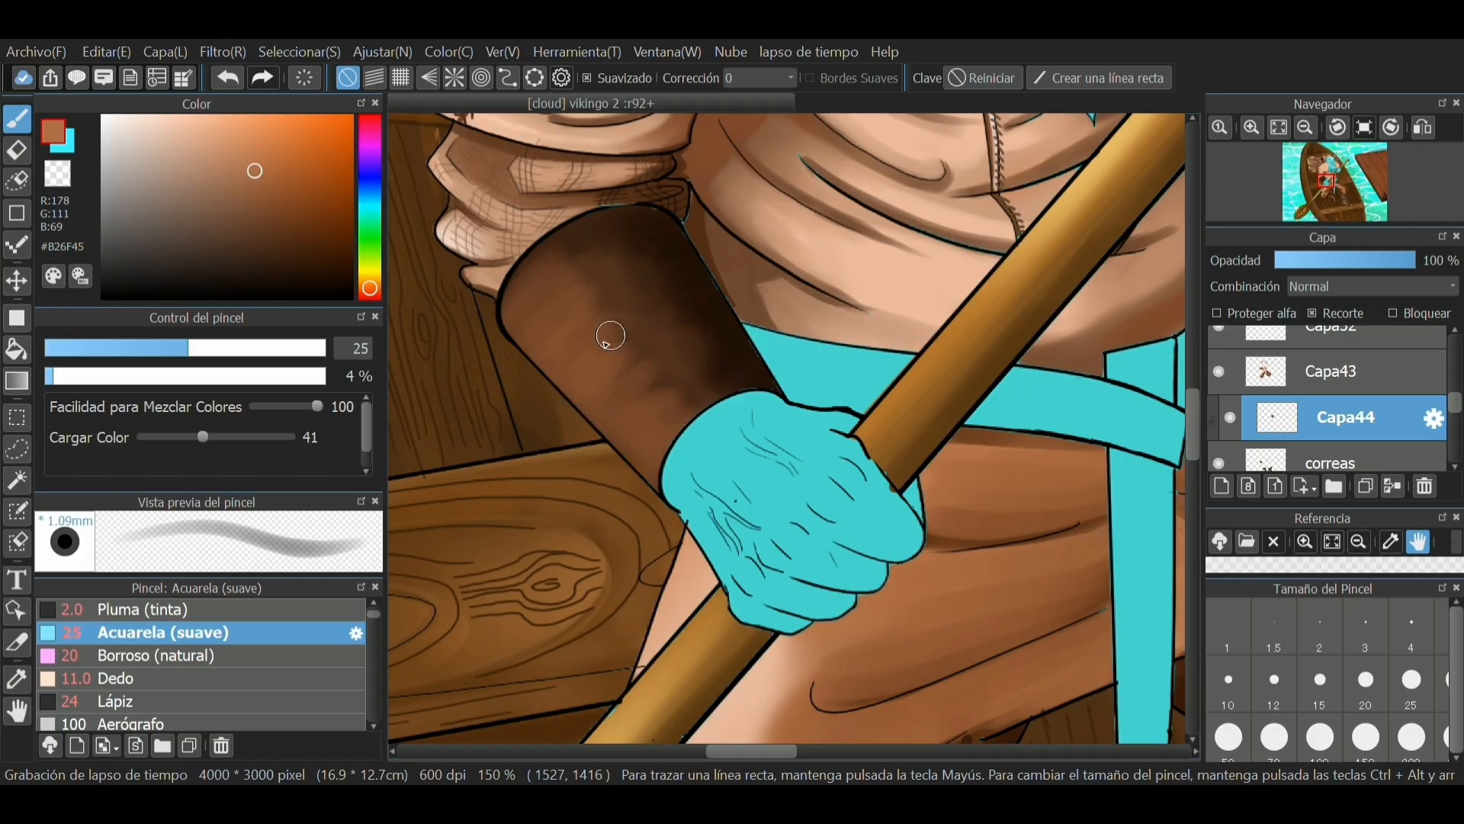
pyautogui.moveTo(599, 267); pyautogui.dragTo(602, 368)
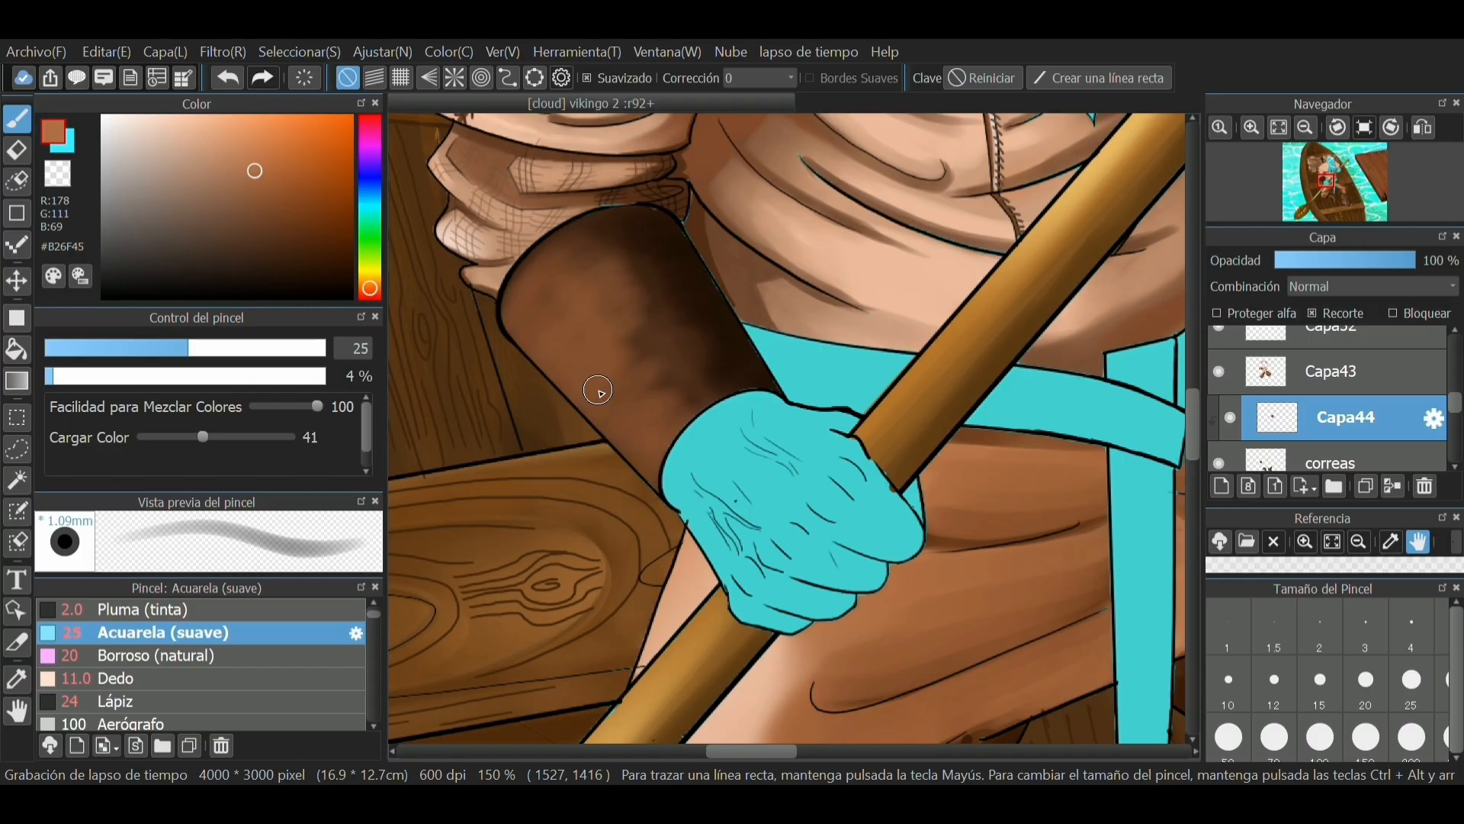
# Step: Lighten the bracer's outer side from elbow to wrist with light orange #F1AC80
pyautogui.moveTo(244, 163); pyautogui.dragTo(219, 125)
pyautogui.moveTo(546, 268)
pyautogui.mouseDown()
pyautogui.moveTo(584, 317)
pyautogui.moveTo(590, 385)
pyautogui.moveTo(645, 379)
pyautogui.moveTo(631, 439)
pyautogui.moveTo(669, 463)
pyautogui.mouseUp()
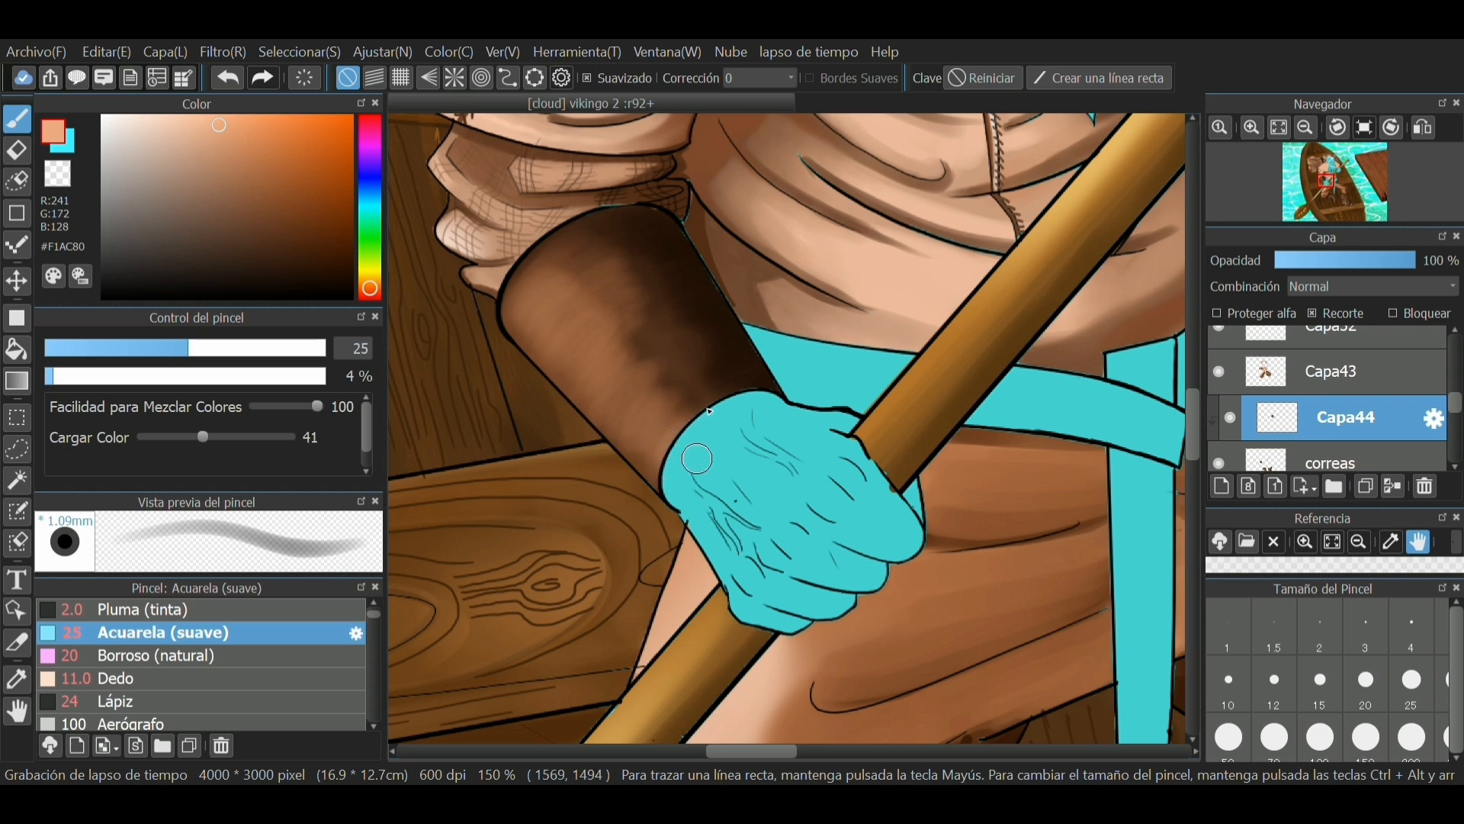
pyautogui.moveTo(509, 290)
pyautogui.mouseDown()
pyautogui.moveTo(540, 343)
pyautogui.moveTo(585, 317)
pyautogui.moveTo(589, 383)
pyautogui.moveTo(629, 379)
pyautogui.moveTo(662, 405)
pyautogui.moveTo(669, 460)
pyautogui.moveTo(691, 482)
pyautogui.mouseUp()
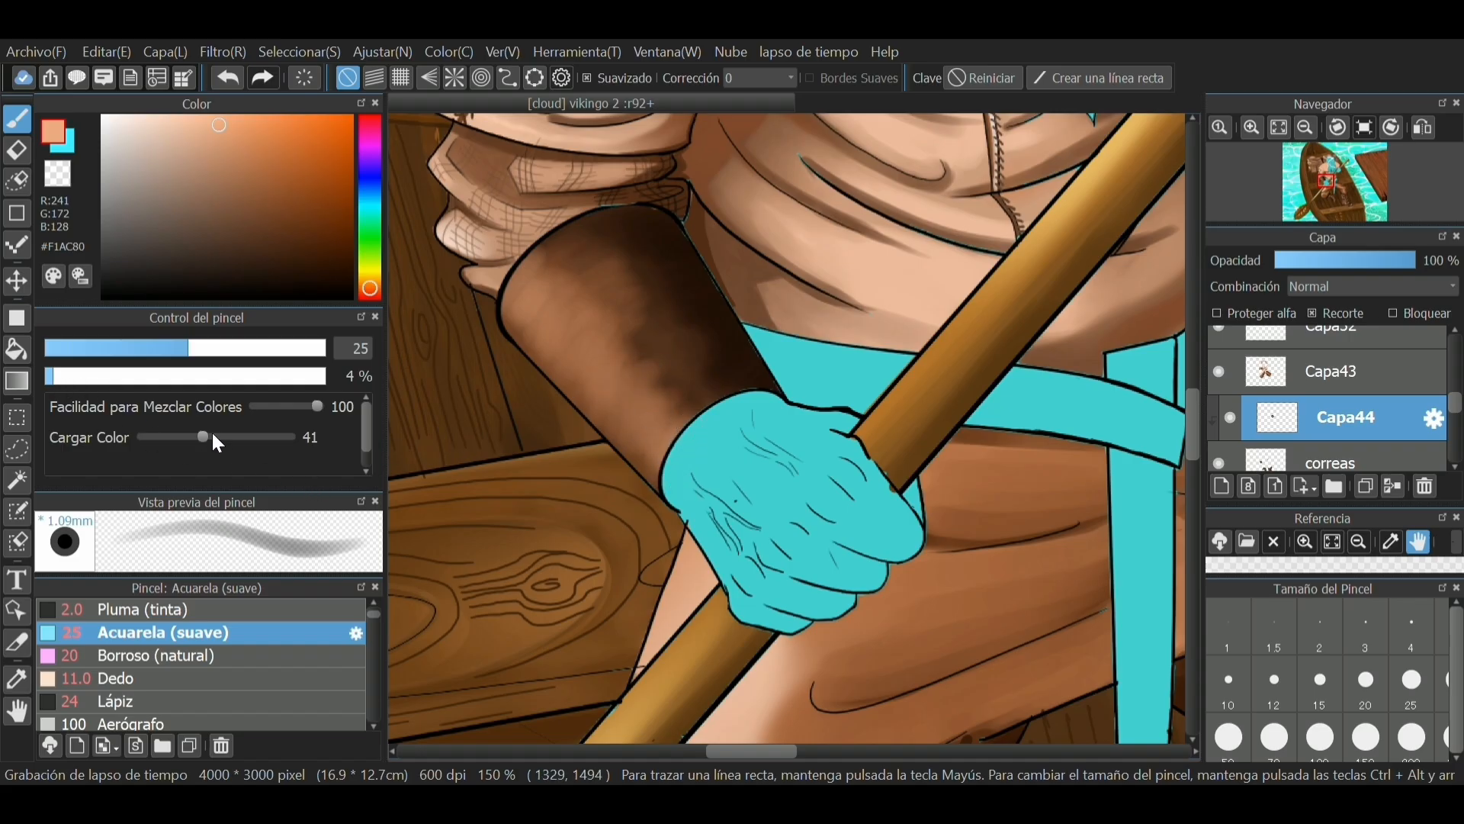
# Step: Smooth the bracer's light-to-dark transition with sampled brown #5E361D and Cargar Color at 16
pyautogui.click(17, 671)
pyautogui.click(563, 264)
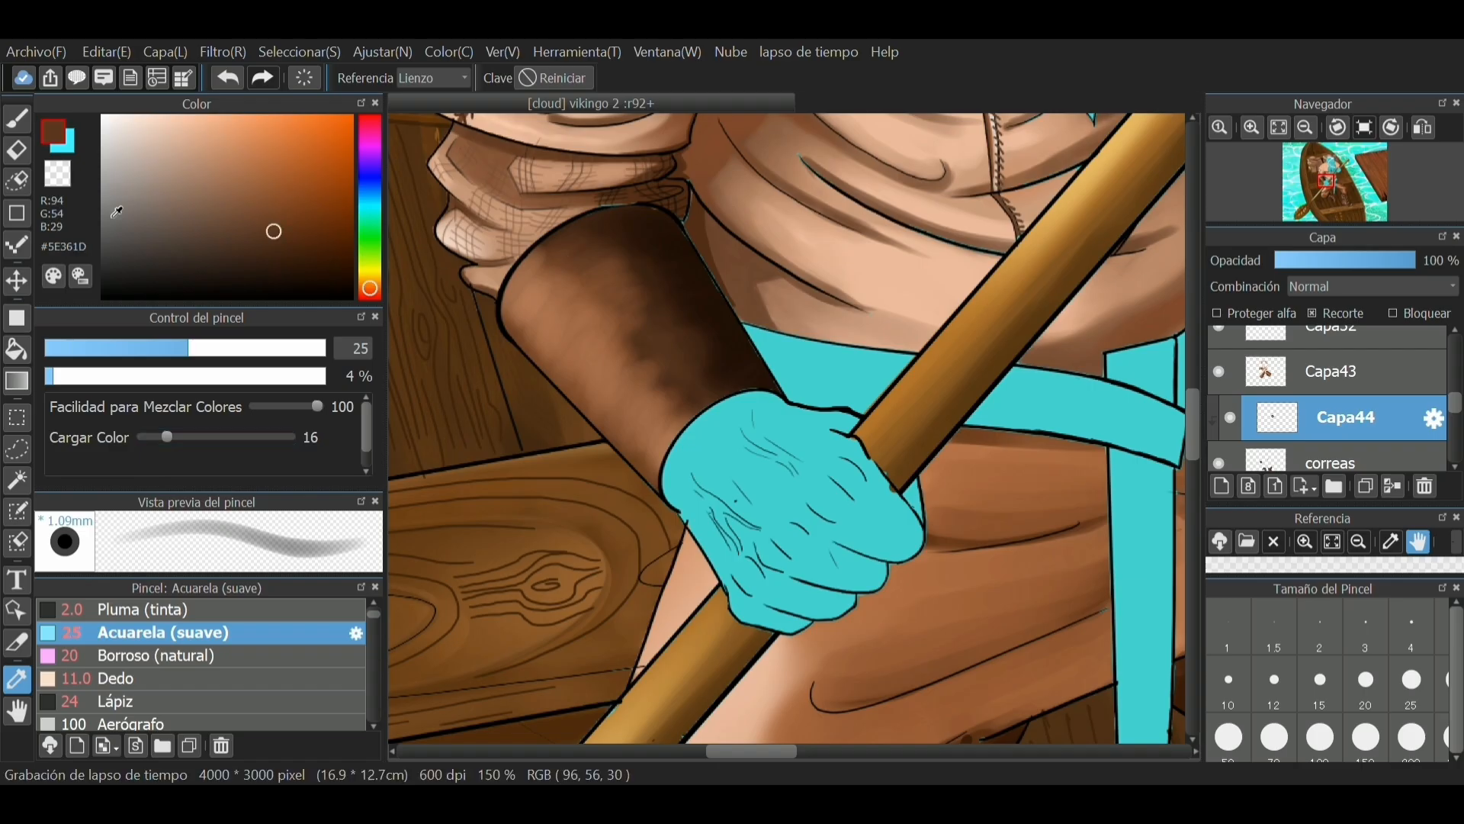
pyautogui.press('b')
pyautogui.moveTo(561, 245)
pyautogui.mouseDown()
pyautogui.moveTo(539, 252)
pyautogui.moveTo(588, 252)
pyautogui.moveTo(587, 306)
pyautogui.mouseUp()
pyautogui.moveTo(611, 358)
pyautogui.mouseDown()
pyautogui.moveTo(674, 369)
pyautogui.moveTo(676, 404)
pyautogui.moveTo(712, 416)
pyautogui.moveTo(645, 396)
pyautogui.mouseUp()
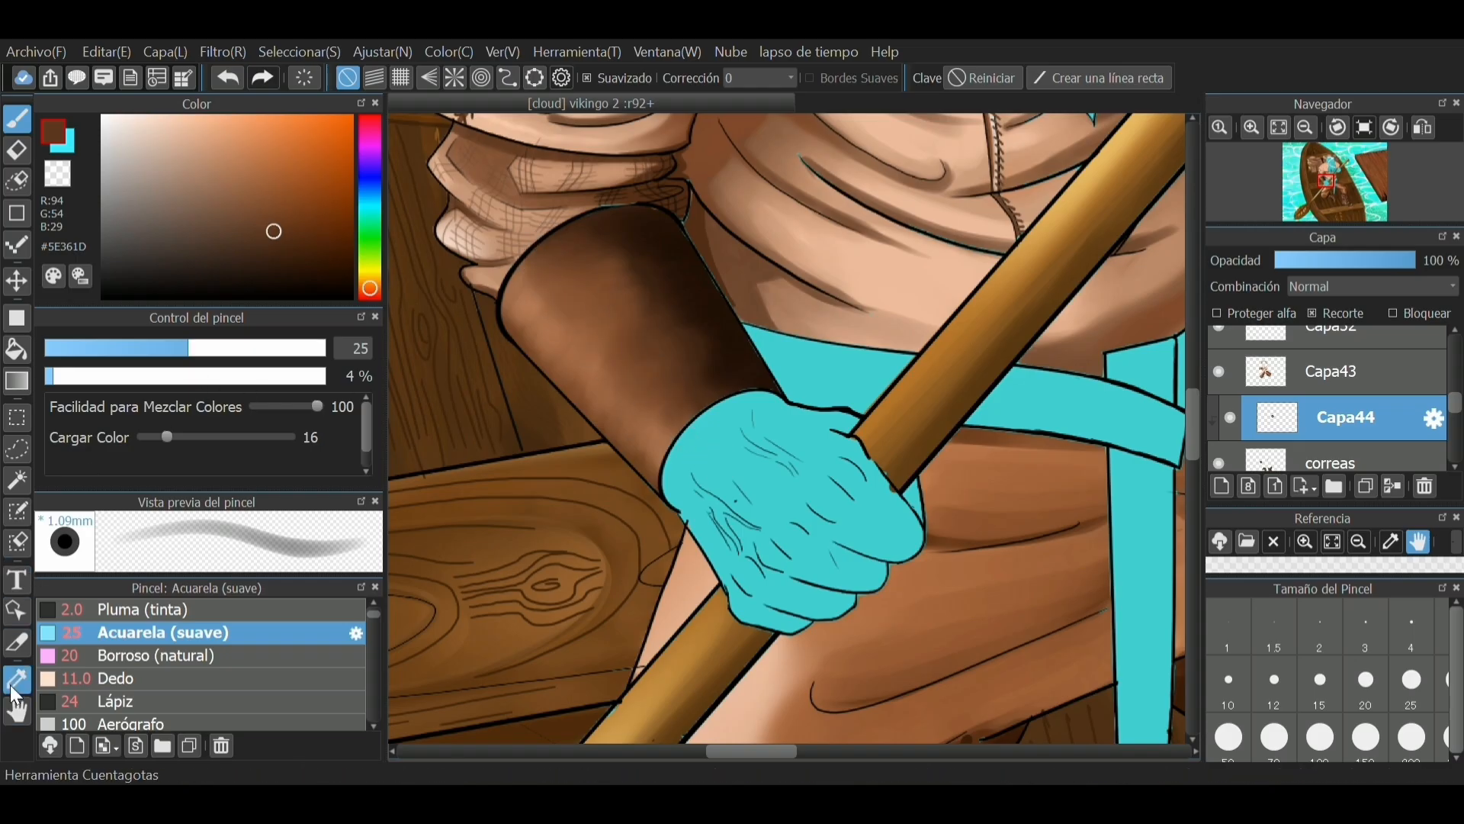
pyautogui.click(273, 230)
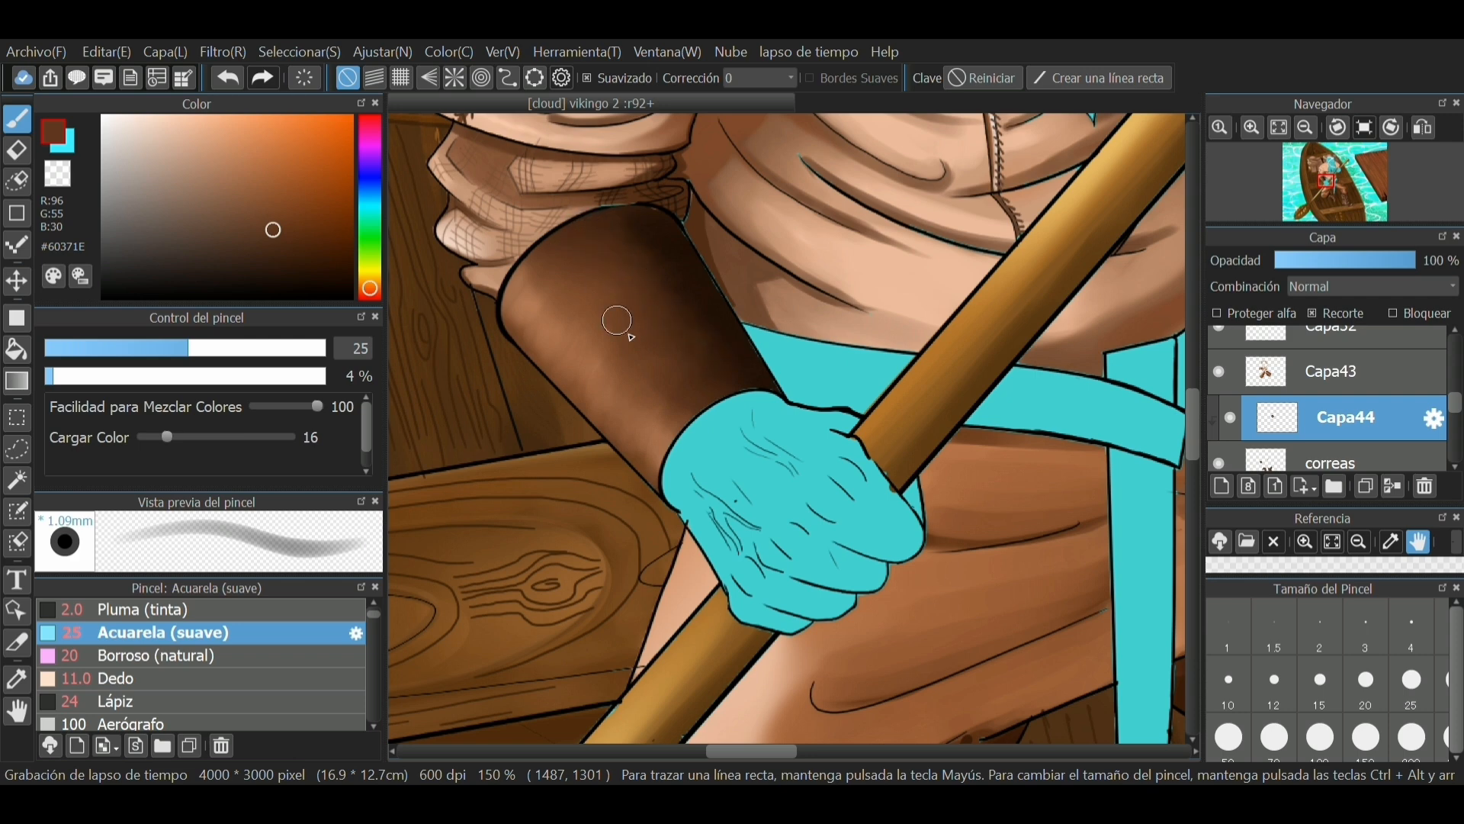
# Step: Blend sampled light brown #AA704C along the bracer's lit side toward the wrist
pyautogui.keyDown('alt'); pyautogui.click(535, 276); pyautogui.keyUp('alt')
pyautogui.moveTo(529, 323)
pyautogui.mouseDown()
pyautogui.moveTo(579, 338)
pyautogui.moveTo(581, 375)
pyautogui.moveTo(616, 366)
pyautogui.moveTo(625, 416)
pyautogui.moveTo(664, 412)
pyautogui.mouseUp()
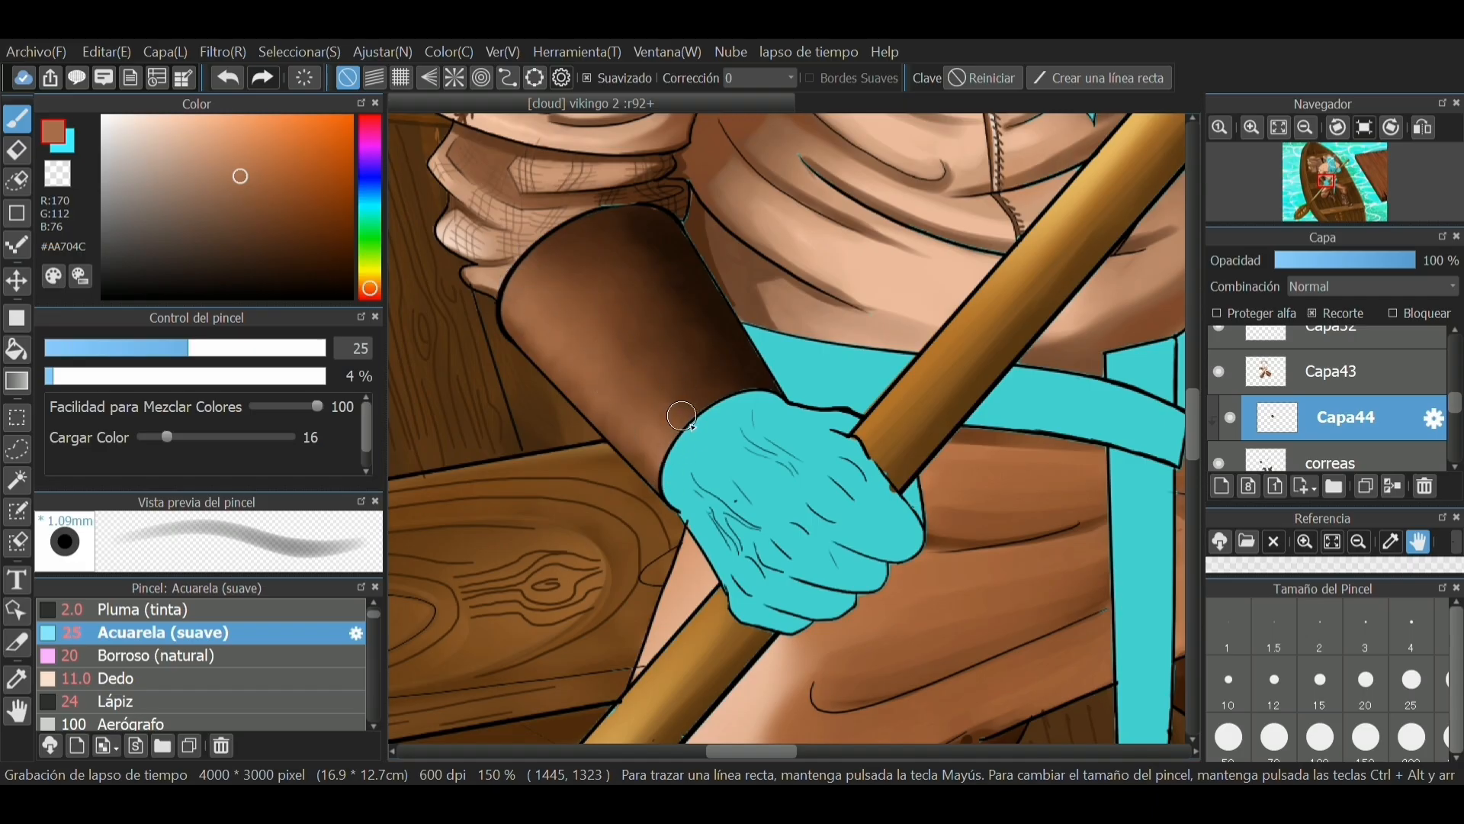
pyautogui.press('i')
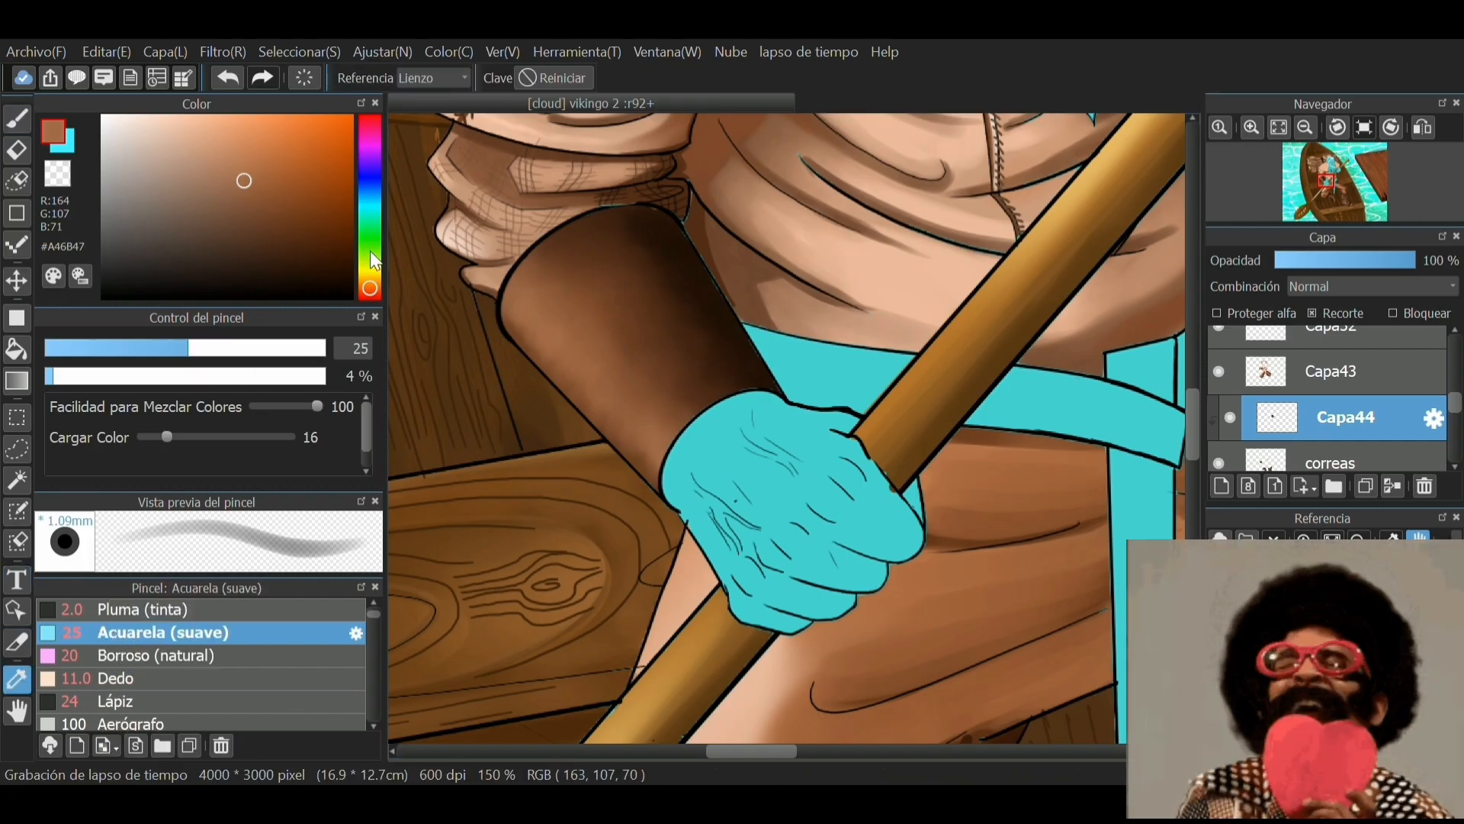
# Step: Darken the bracer's outer rim with sampled brown #4C2914 and the brush size at 19
pyautogui.click(633, 275)
pyautogui.click(633, 275)
pyautogui.press('b')
pyautogui.press('[')
pyautogui.moveTo(497, 312)
pyautogui.mouseDown()
pyautogui.moveTo(497, 344)
pyautogui.moveTo(539, 366)
pyautogui.mouseUp()
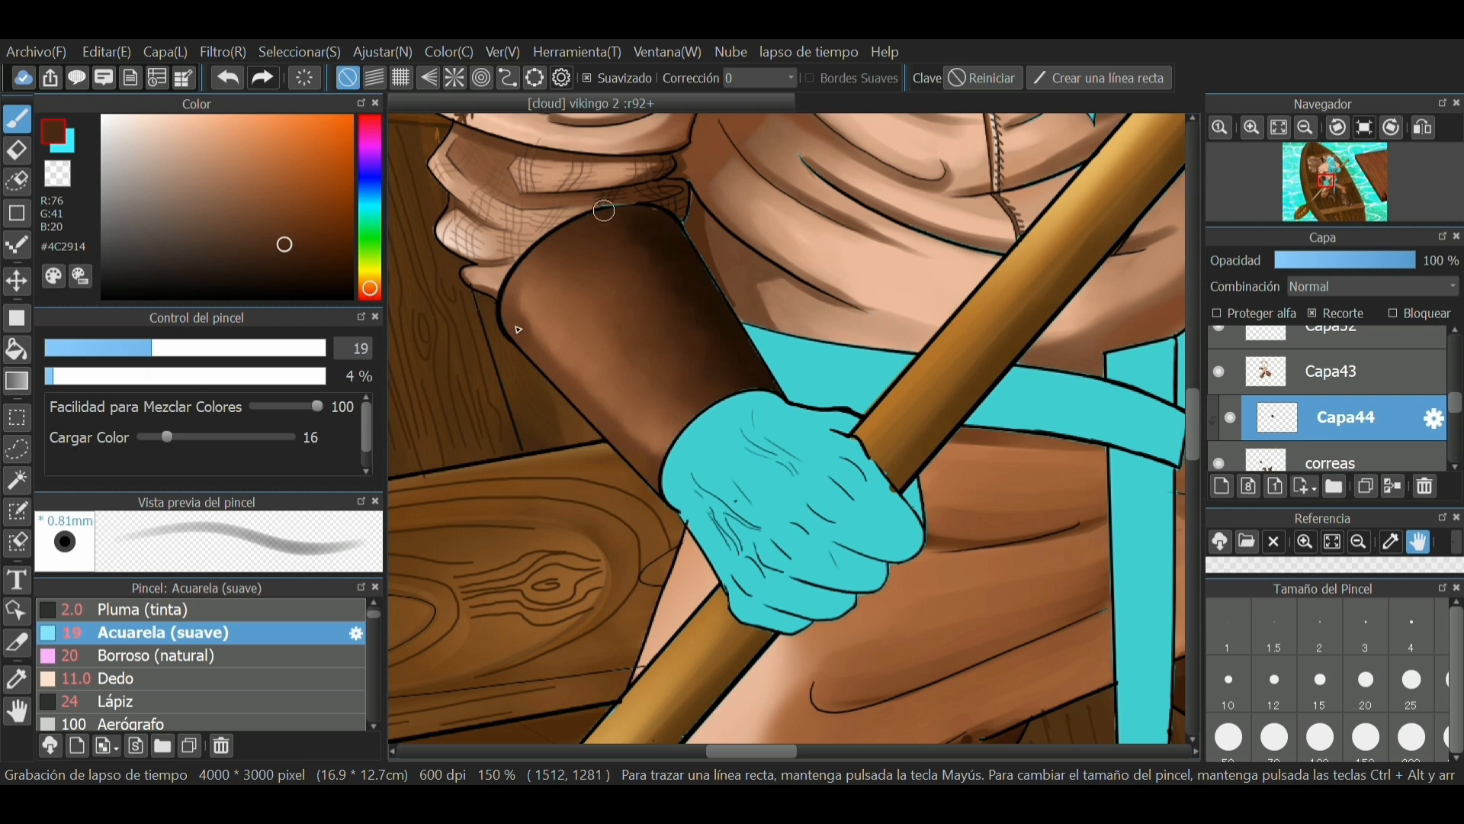
# Step: Define the bracer's edges in dark brown #221107 at brush size 12.4, raising the opacity from 16% to 45%
pyautogui.click(298, 275)
pyautogui.click(89, 376)
pyautogui.moveTo(122, 348); pyautogui.dragTo(112, 348)
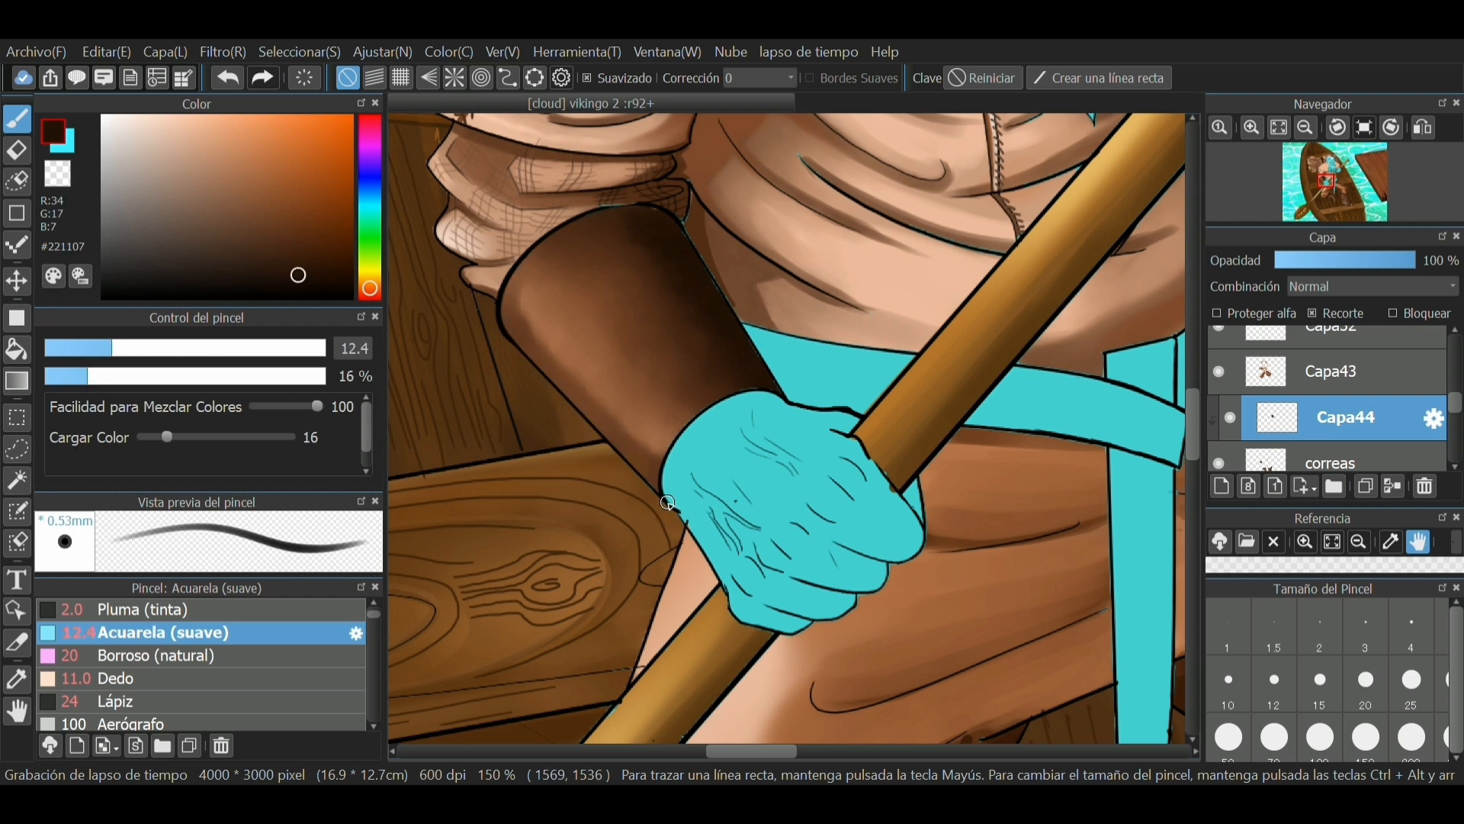
pyautogui.click(170, 376)
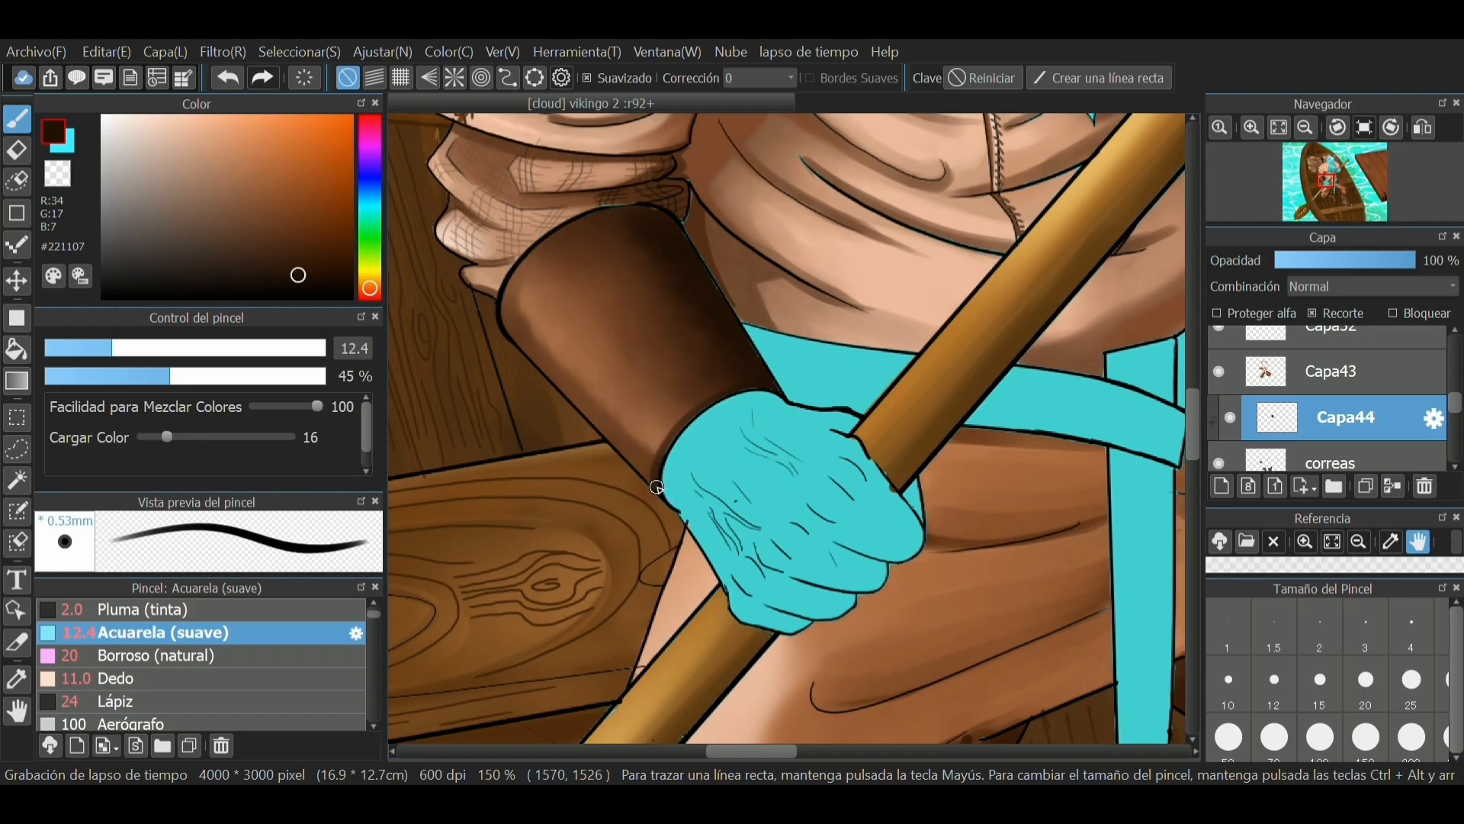
# Step: Circle the bracer's lit side in green and mark its curvature with a yellow arc on Capa40 using the Lápiz brush
pyautogui.click(118, 701)
pyautogui.click(350, 164)
pyautogui.click(371, 231)
pyautogui.moveTo(622, 258)
pyautogui.mouseDown()
pyautogui.moveTo(519, 417)
pyautogui.moveTo(713, 438)
pyautogui.moveTo(615, 260)
pyautogui.mouseUp()
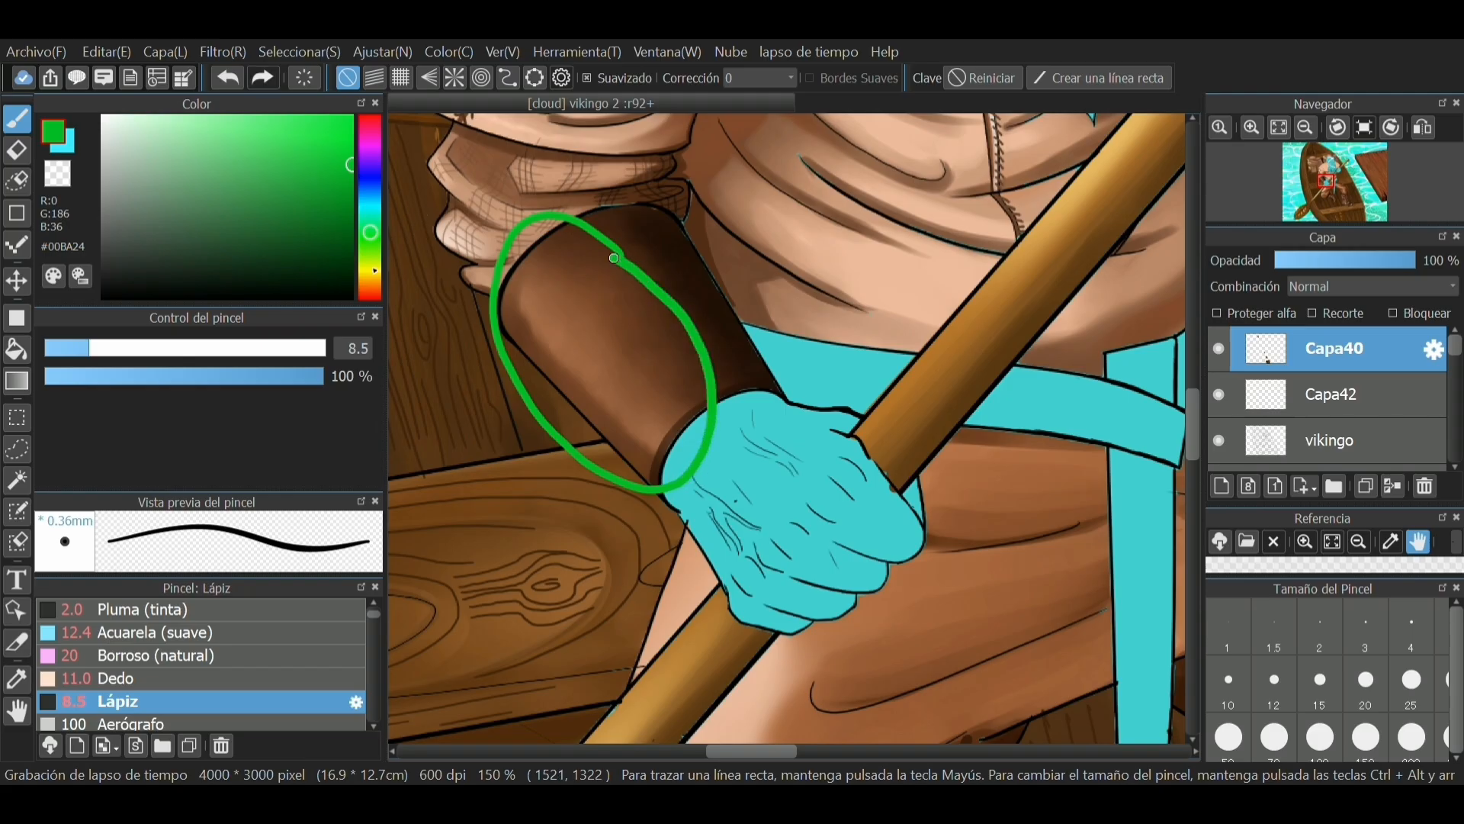
pyautogui.click(370, 275)
pyautogui.click(350, 129)
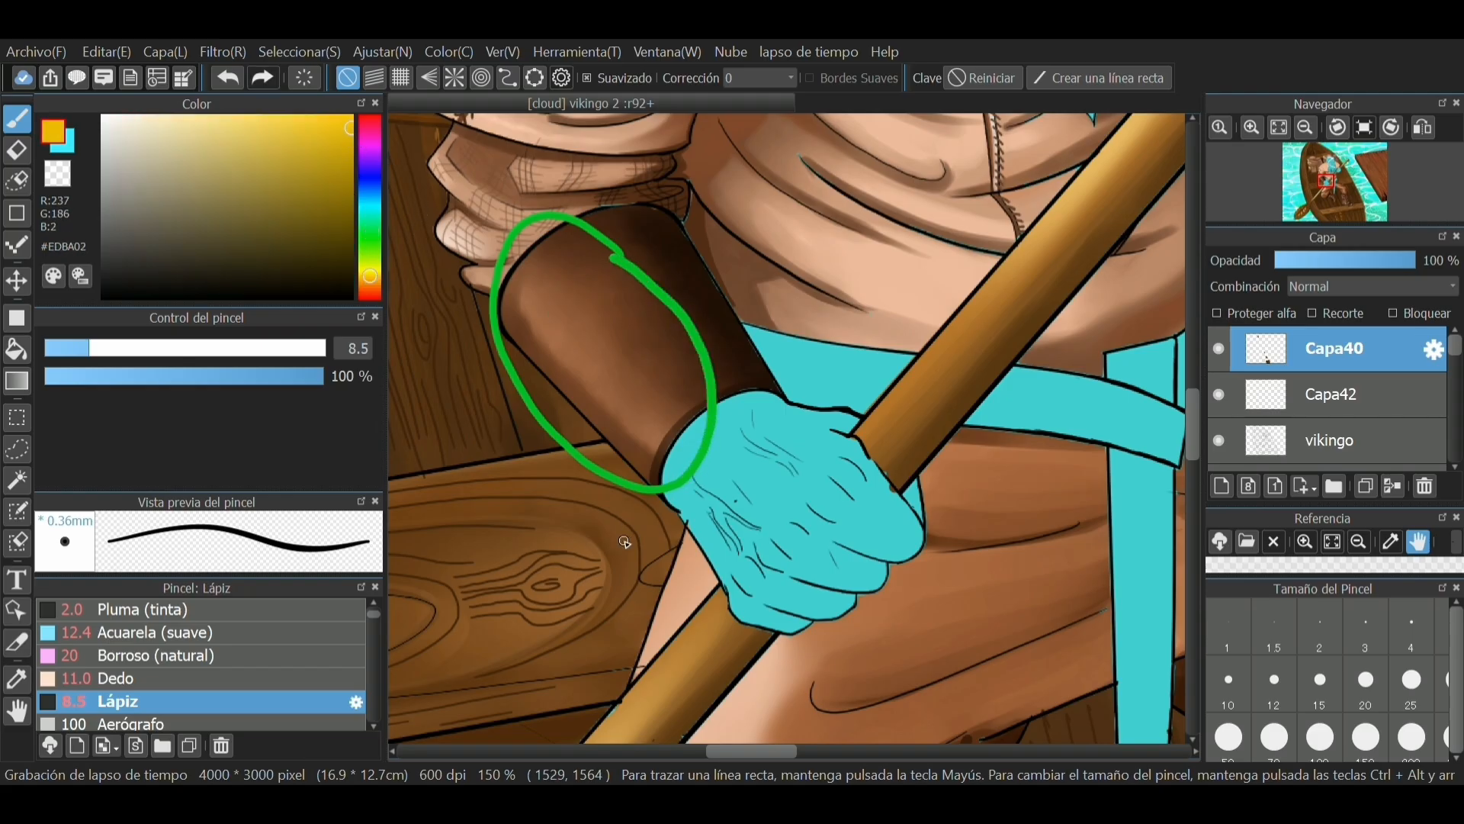
pyautogui.moveTo(635, 541)
pyautogui.mouseDown()
pyautogui.moveTo(649, 465)
pyautogui.moveTo(747, 362)
pyautogui.mouseUp()
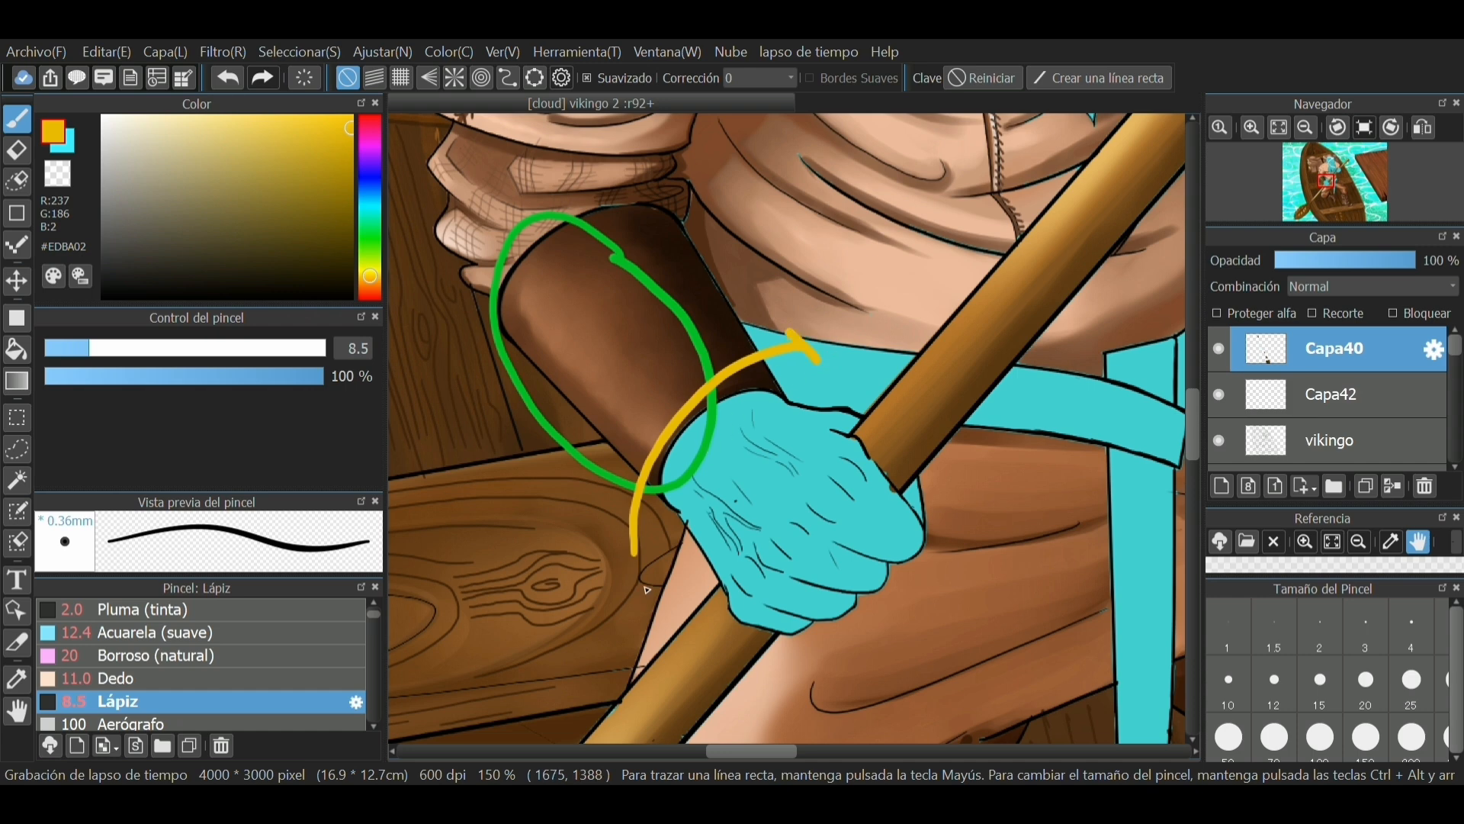
pyautogui.moveTo(613, 561); pyautogui.dragTo(663, 544)
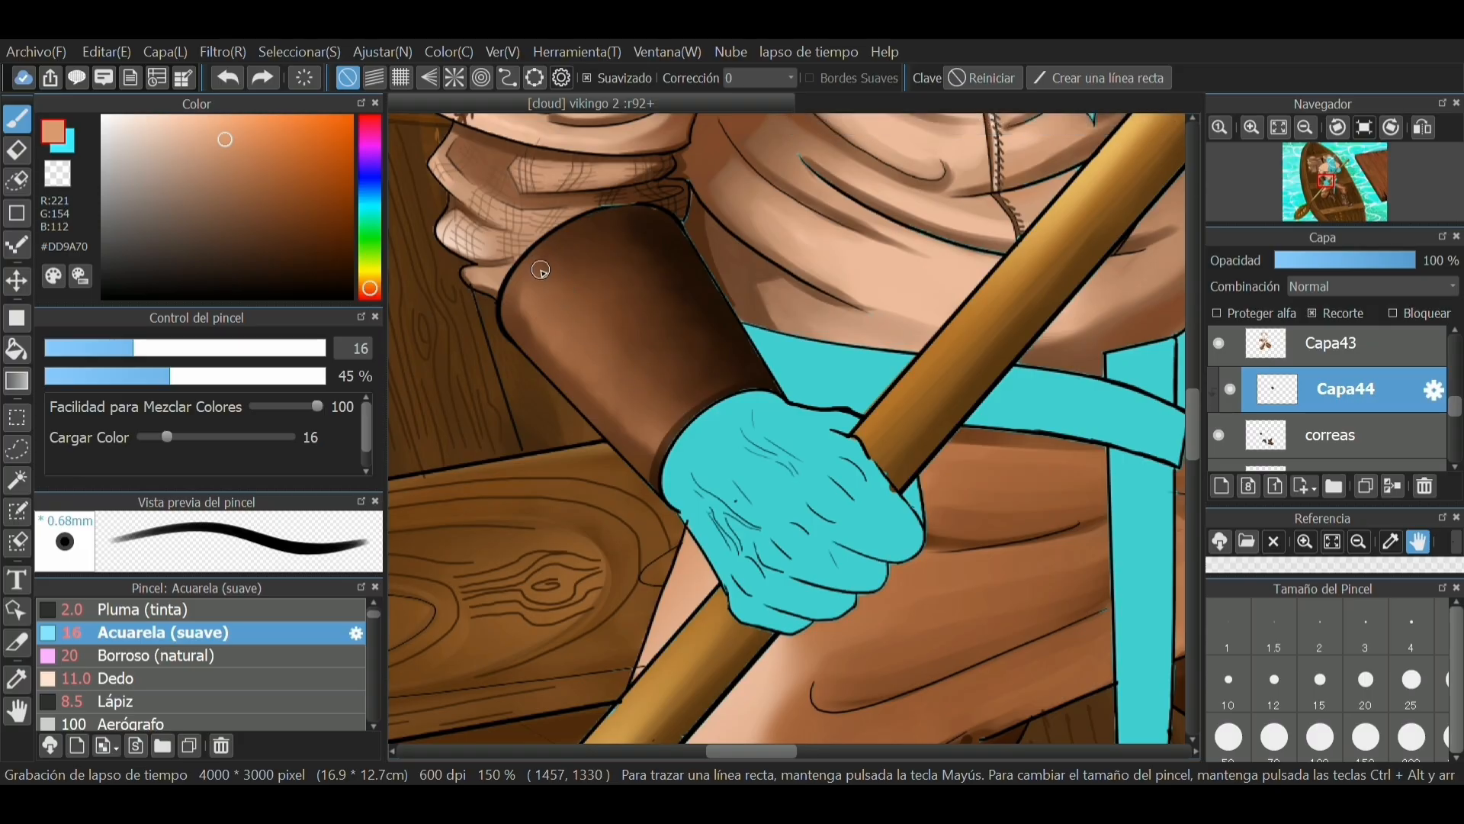
# Step: Undo the trial highlights and paint a pale #FBD6BE stripe down the bracer with Cargar Color set to 63
pyautogui.moveTo(548, 260)
pyautogui.mouseDown()
pyautogui.moveTo(558, 290)
pyautogui.moveTo(594, 288)
pyautogui.moveTo(606, 333)
pyautogui.mouseUp()
pyautogui.hotkey('ctrl', 'z')
pyautogui.click(162, 119)
pyautogui.moveTo(544, 274)
pyautogui.mouseDown()
pyautogui.moveTo(572, 263)
pyautogui.moveTo(568, 294)
pyautogui.mouseUp()
pyautogui.moveTo(173, 437); pyautogui.dragTo(235, 437)
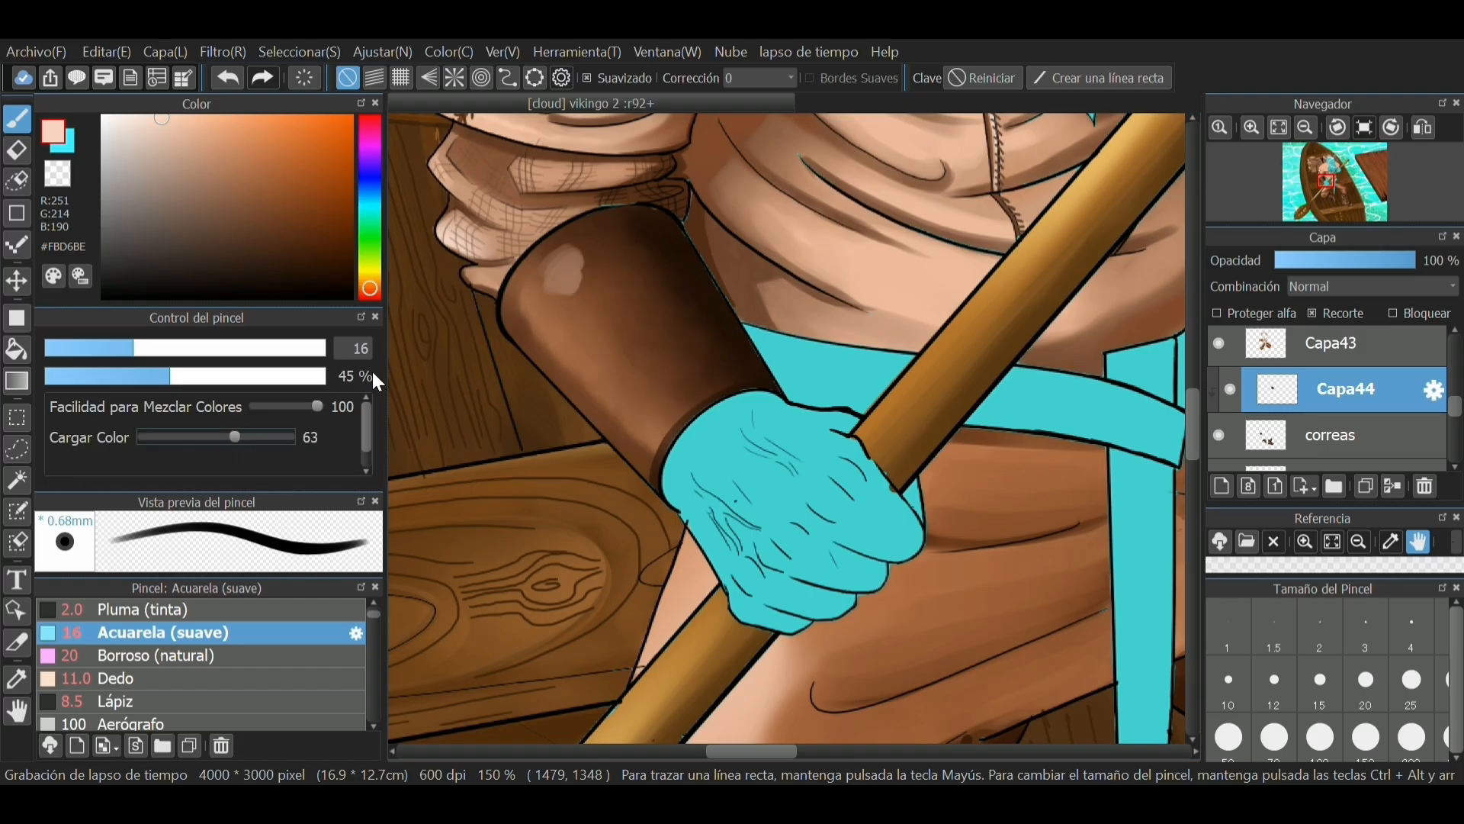
pyautogui.hotkey('ctrl', 'z')
pyautogui.moveTo(543, 264); pyautogui.dragTo(680, 399)
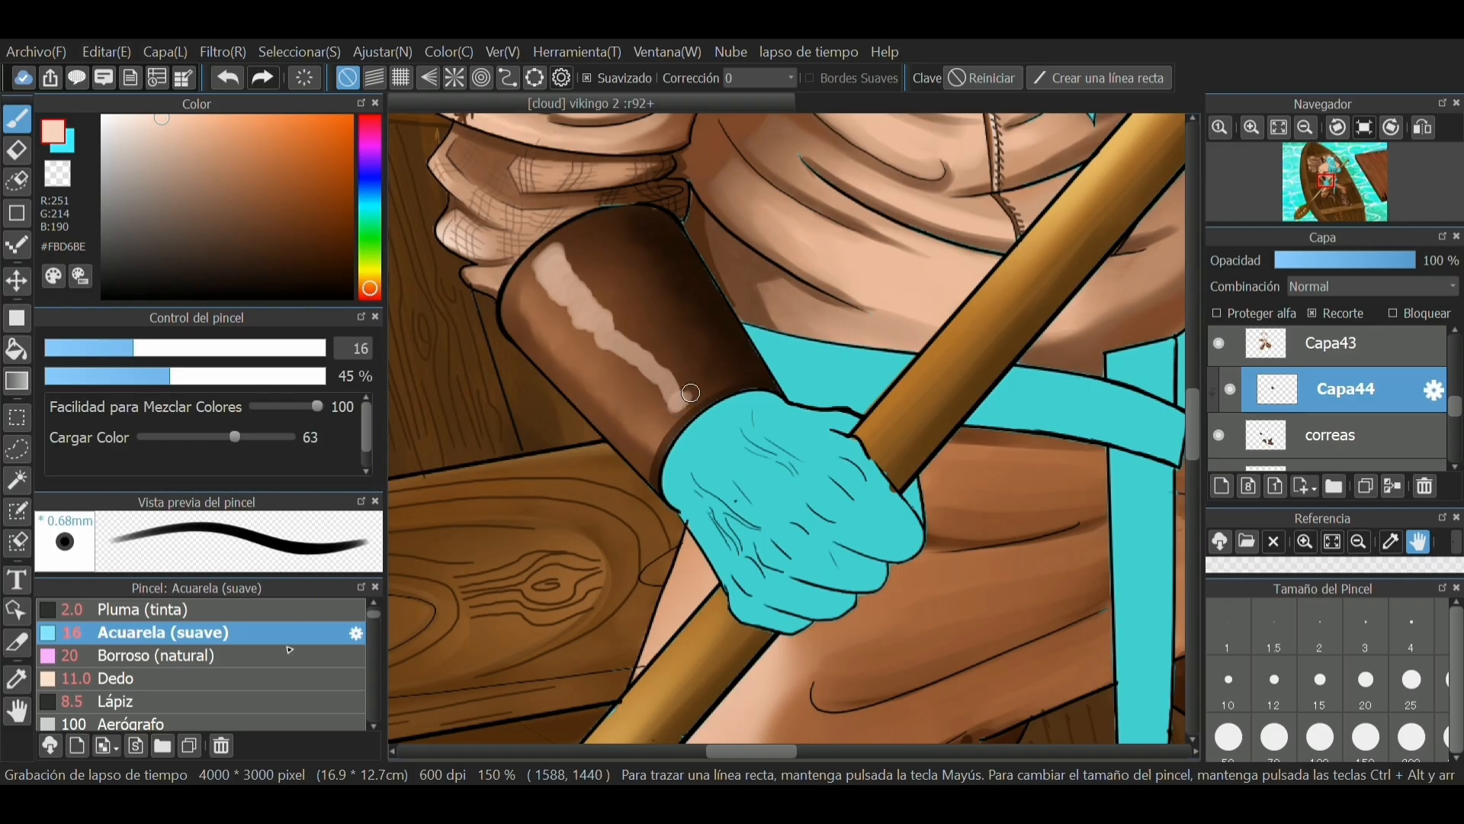
# Step: Smudge the pale stripe sideways into jagged reflections along the bracer with the Dedo brush at size 26
pyautogui.click(167, 678)
pyautogui.moveTo(148, 341); pyautogui.dragTo(190, 345)
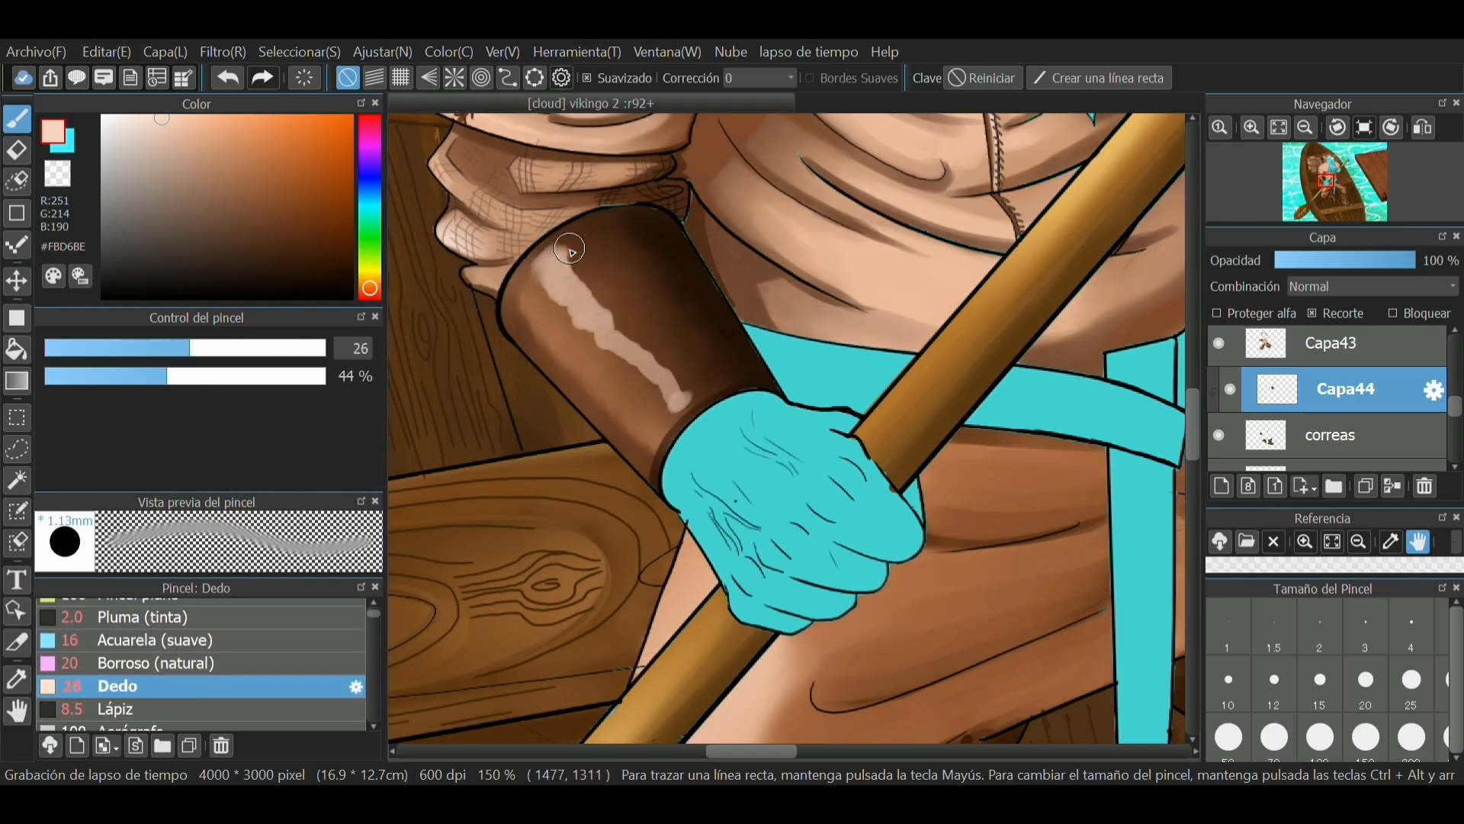
pyautogui.moveTo(563, 258)
pyautogui.mouseDown()
pyautogui.moveTo(602, 276)
pyautogui.moveTo(588, 334)
pyautogui.moveTo(605, 365)
pyautogui.moveTo(637, 353)
pyautogui.moveTo(654, 363)
pyautogui.moveTo(644, 384)
pyautogui.moveTo(682, 370)
pyautogui.mouseUp()
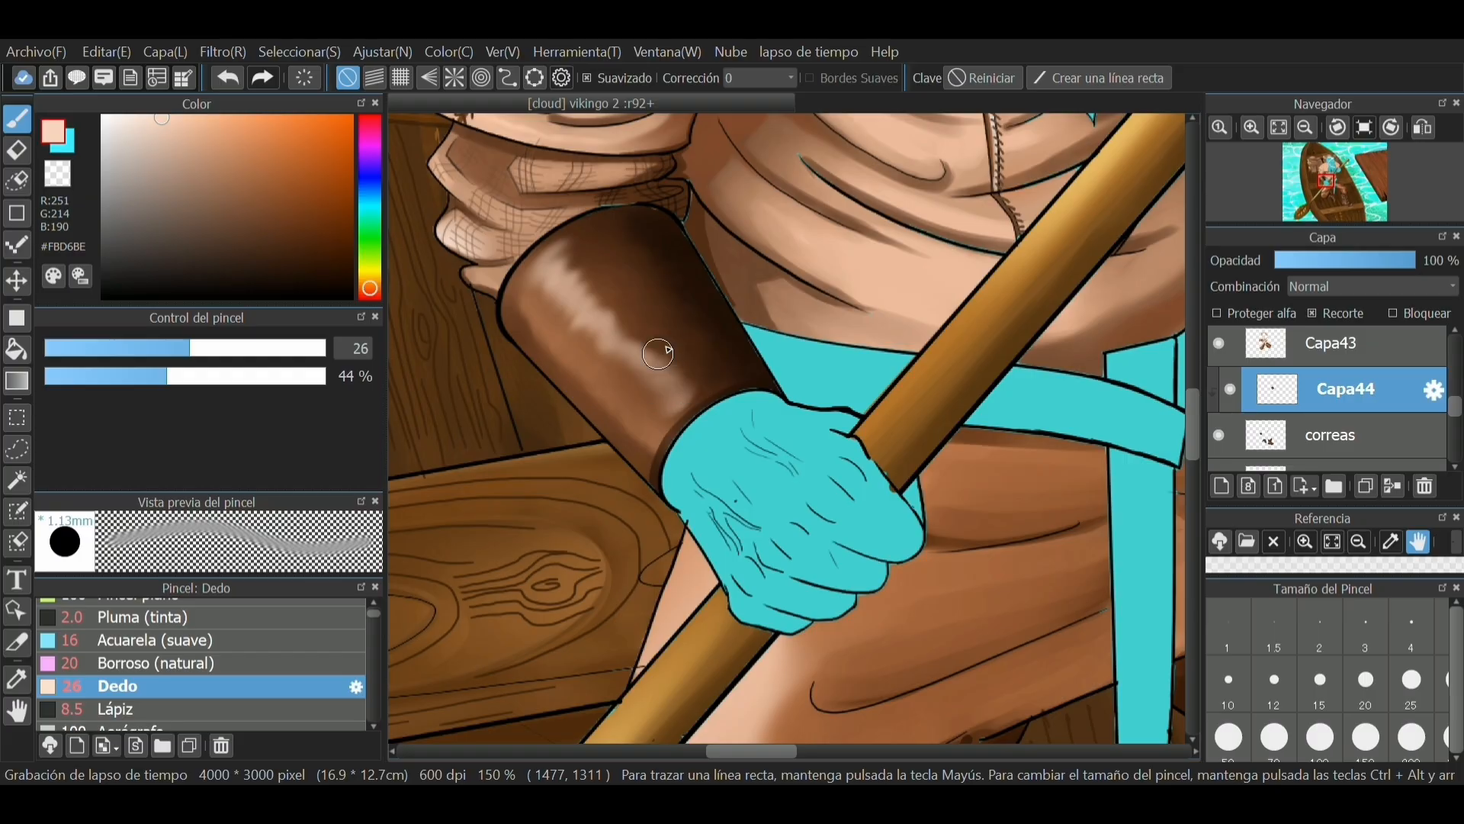
pyautogui.moveTo(658, 307)
pyautogui.mouseDown()
pyautogui.moveTo(621, 258)
pyautogui.moveTo(558, 256)
pyautogui.moveTo(588, 225)
pyautogui.moveTo(503, 302)
pyautogui.mouseUp()
pyautogui.moveTo(570, 258)
pyautogui.mouseDown()
pyautogui.moveTo(564, 336)
pyautogui.moveTo(653, 356)
pyautogui.moveTo(613, 386)
pyautogui.moveTo(691, 363)
pyautogui.moveTo(623, 430)
pyautogui.moveTo(713, 371)
pyautogui.moveTo(666, 406)
pyautogui.moveTo(642, 458)
pyautogui.mouseUp()
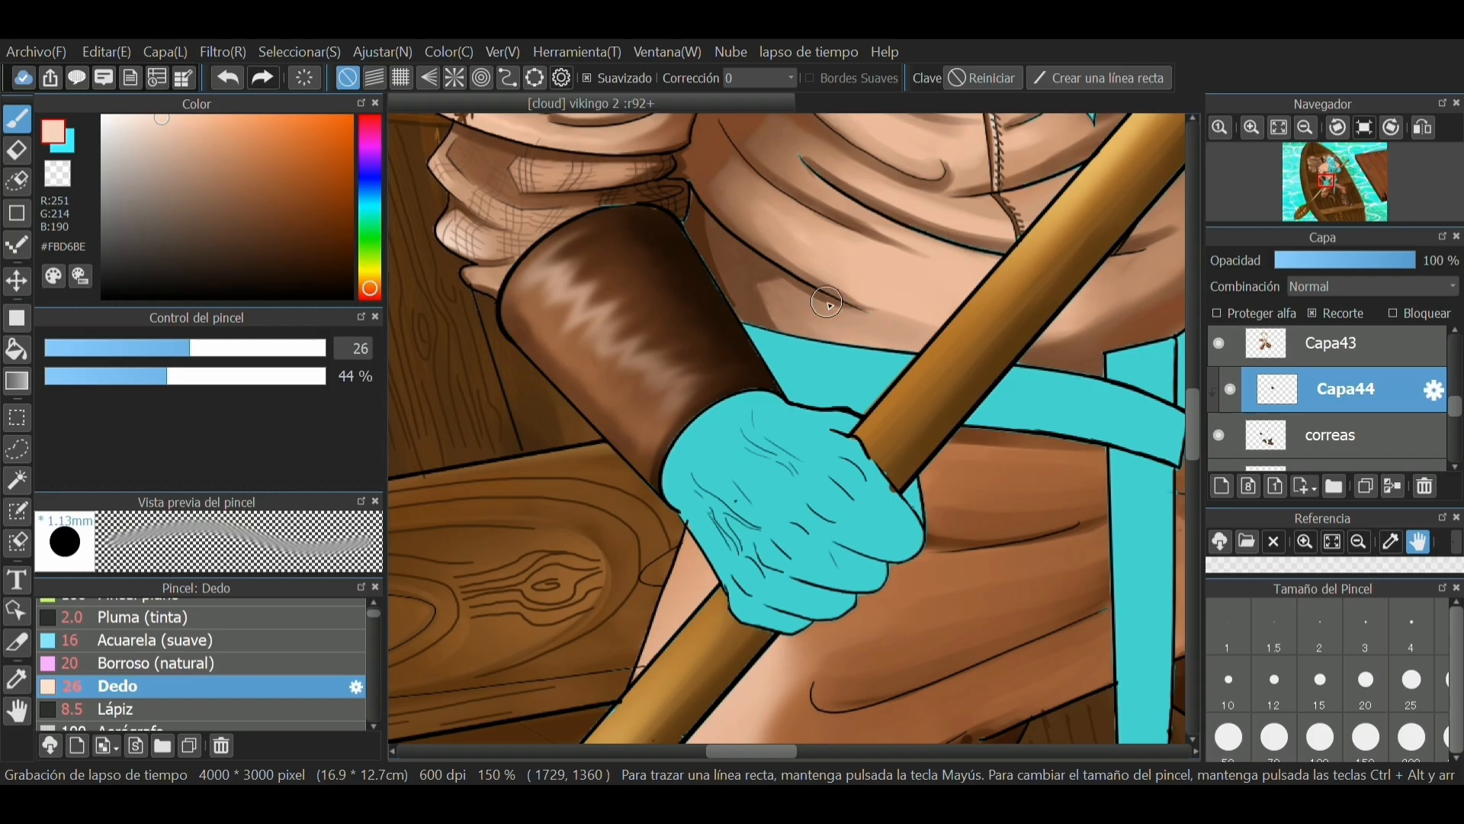
# Step: Draw fine near-white #F3F3F3 highlight strokes along the bracer's jagged reflections with the size 2.6 Pluma (tinta) brush
pyautogui.scroll(-5, 734, 446)
pyautogui.scroll(3, 759, 409)
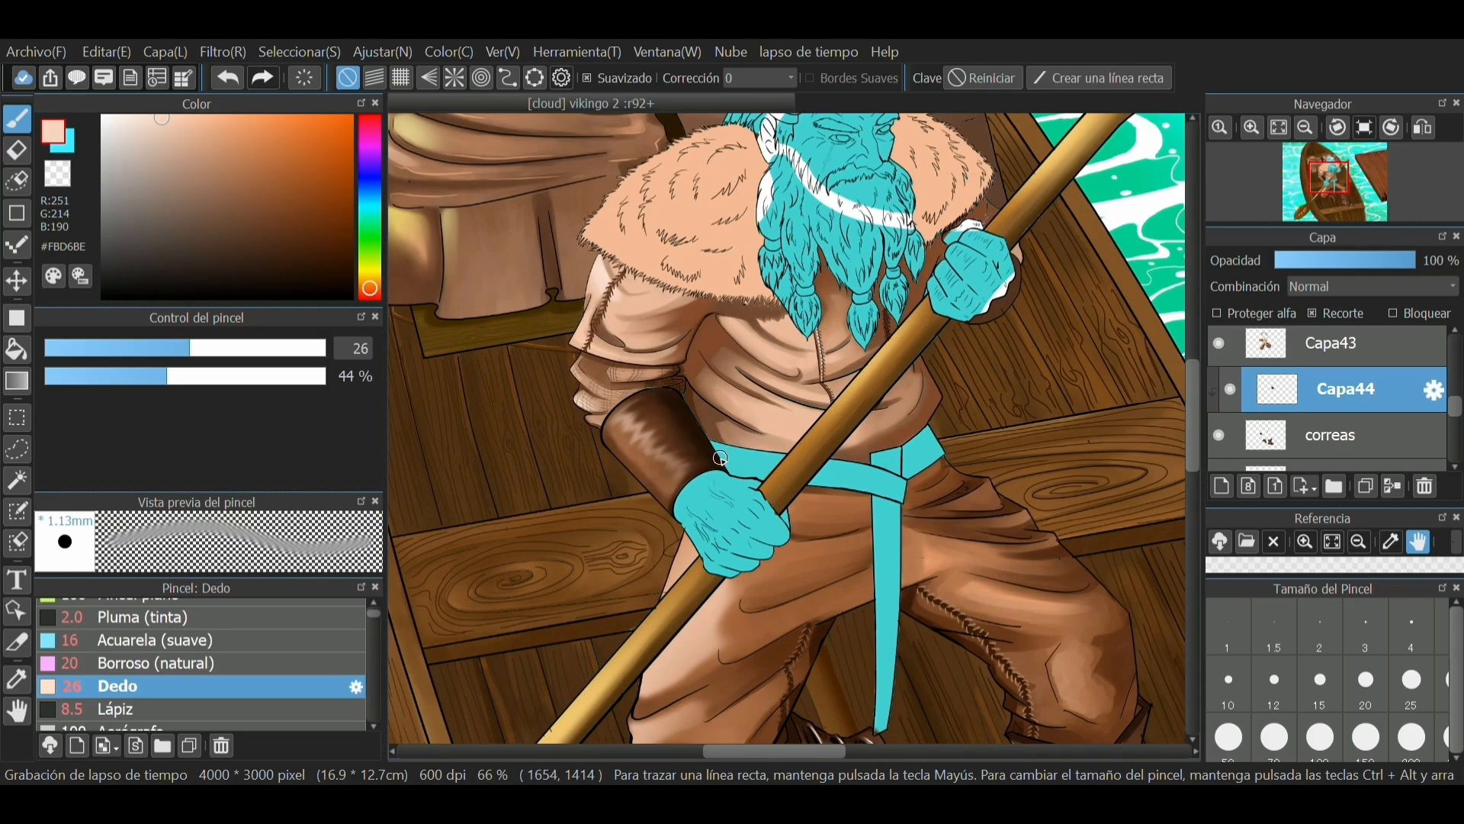
pyautogui.scroll(-1, 720, 459)
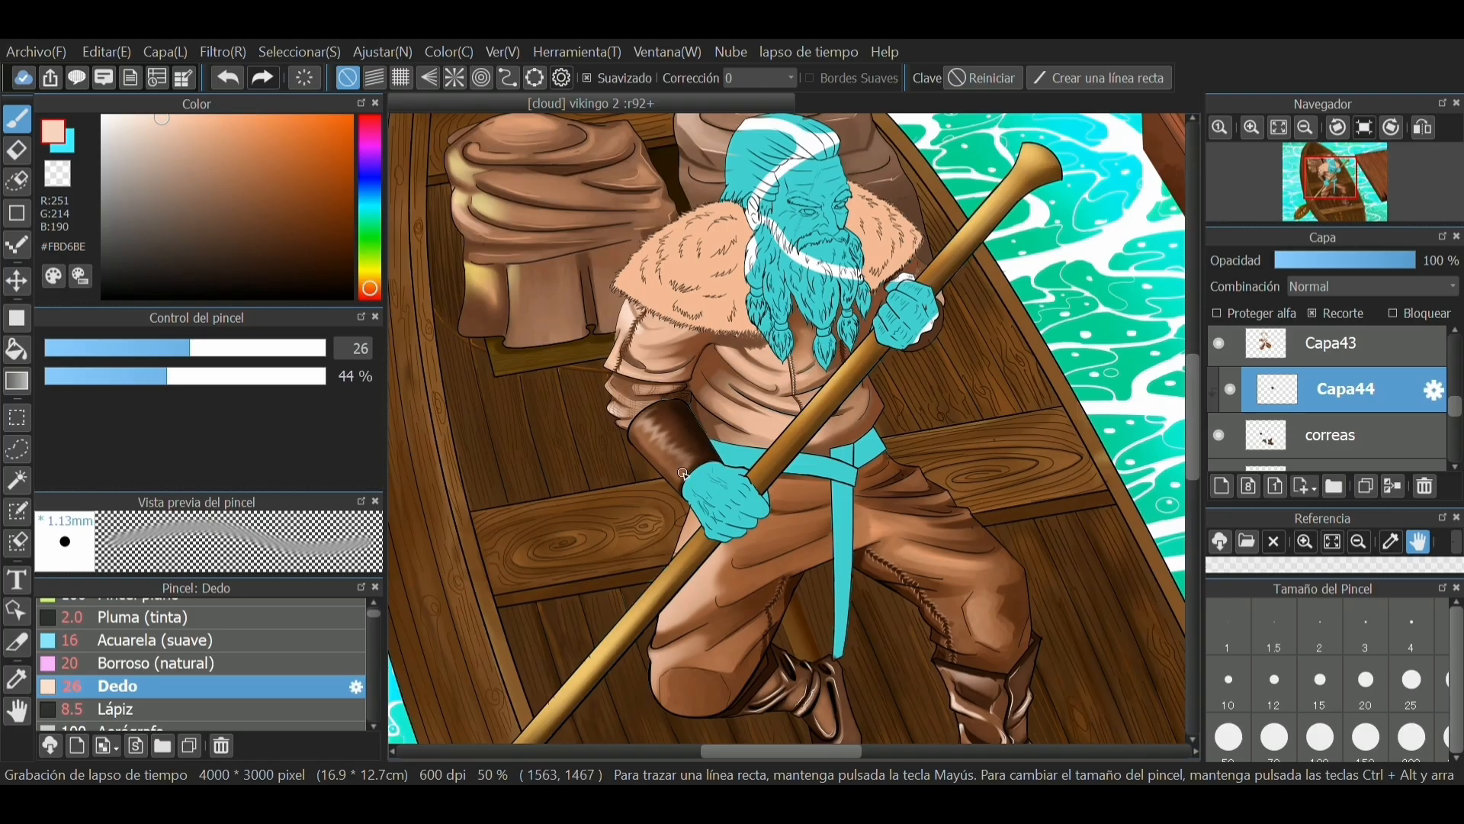
pyautogui.scroll(4, 683, 473)
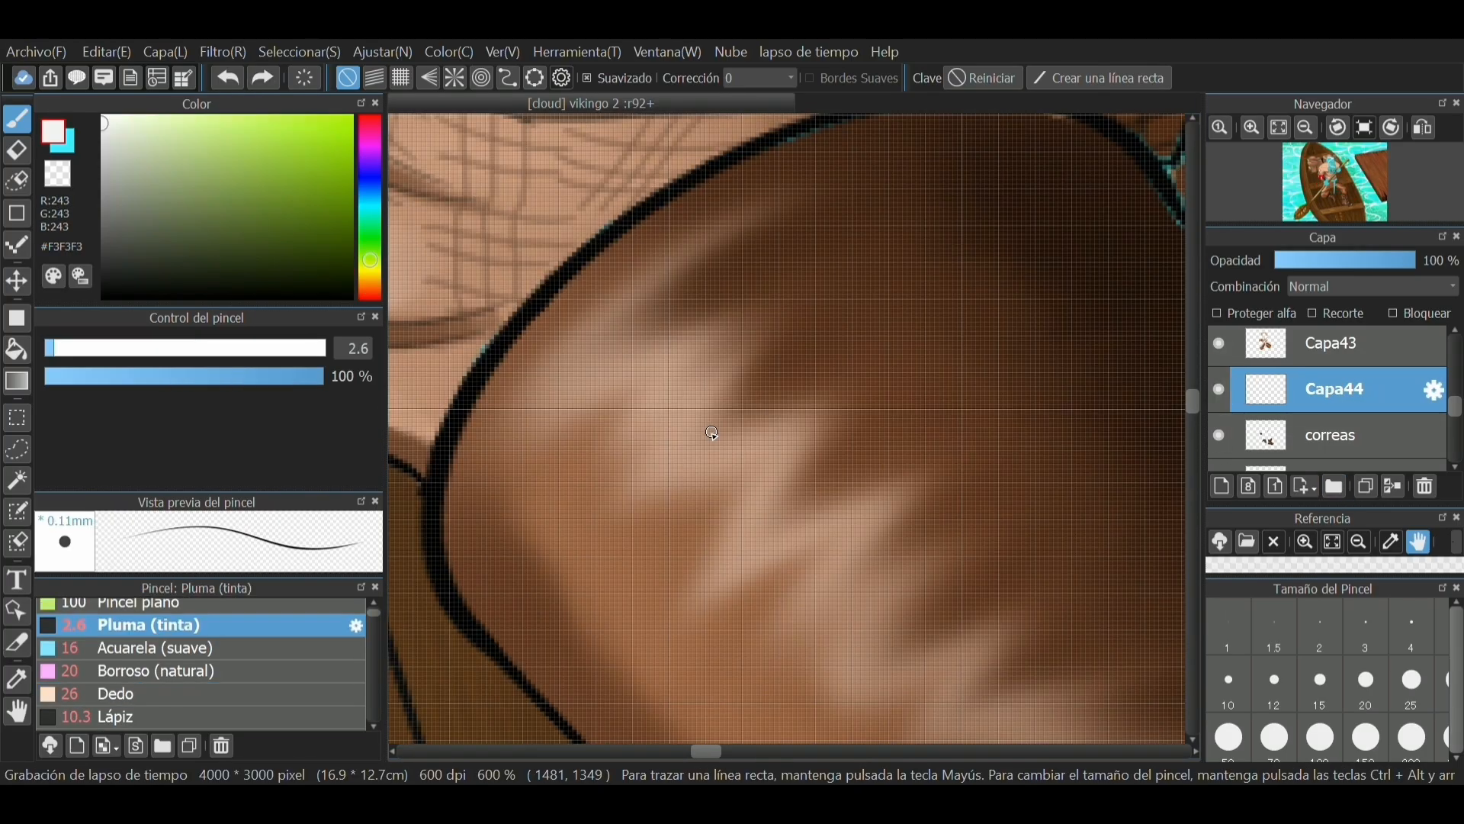
pyautogui.moveTo(725, 415); pyautogui.dragTo(804, 319)
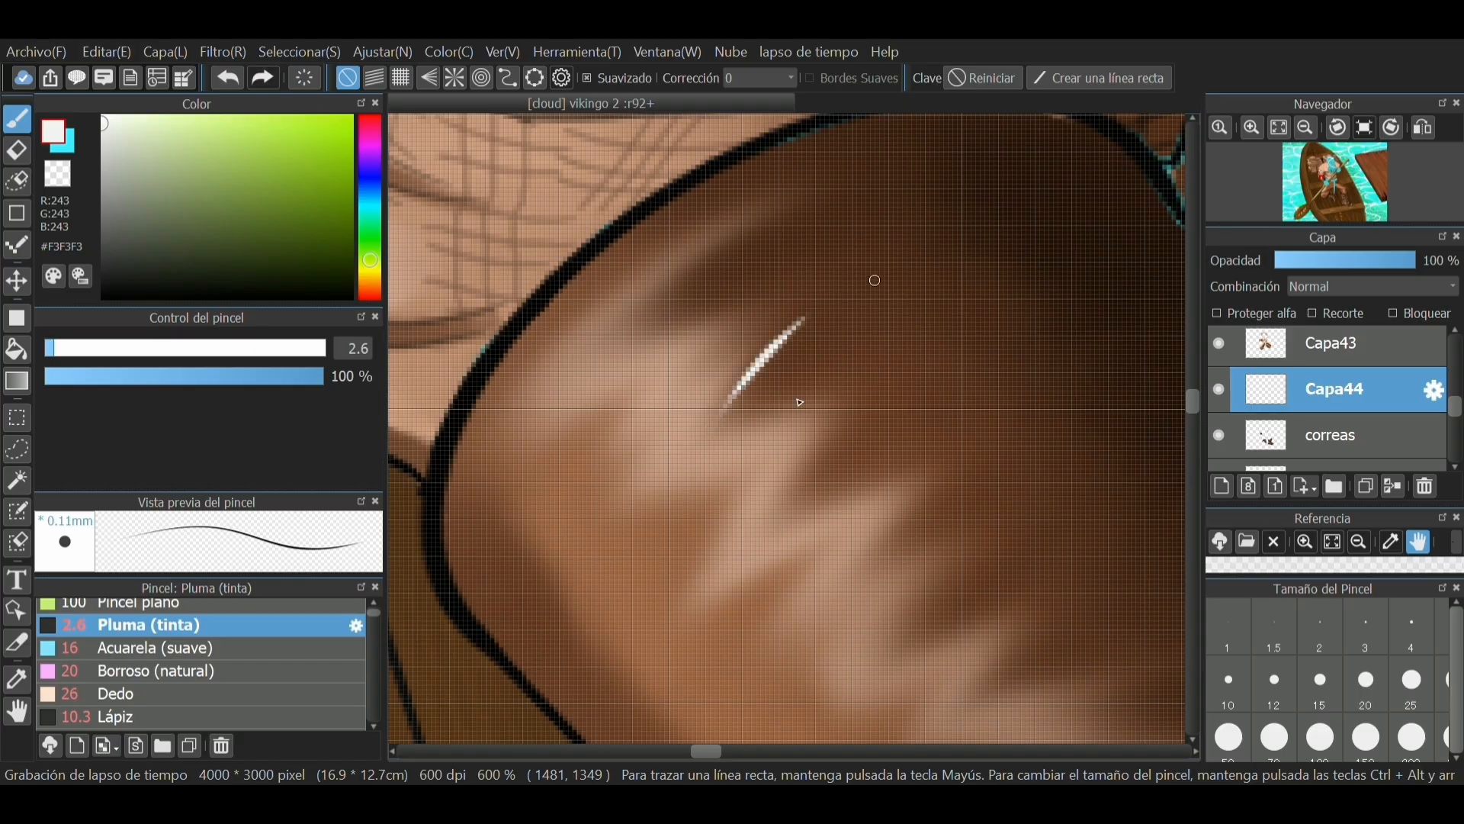
pyautogui.moveTo(629, 316); pyautogui.dragTo(793, 195)
pyautogui.moveTo(784, 525)
pyautogui.mouseDown()
pyautogui.moveTo(954, 384)
pyautogui.moveTo(922, 483)
pyautogui.moveTo(992, 502)
pyautogui.moveTo(1069, 587)
pyautogui.mouseUp()
pyautogui.scroll(-3, 1069, 587)
pyautogui.scroll(3, 720, 470)
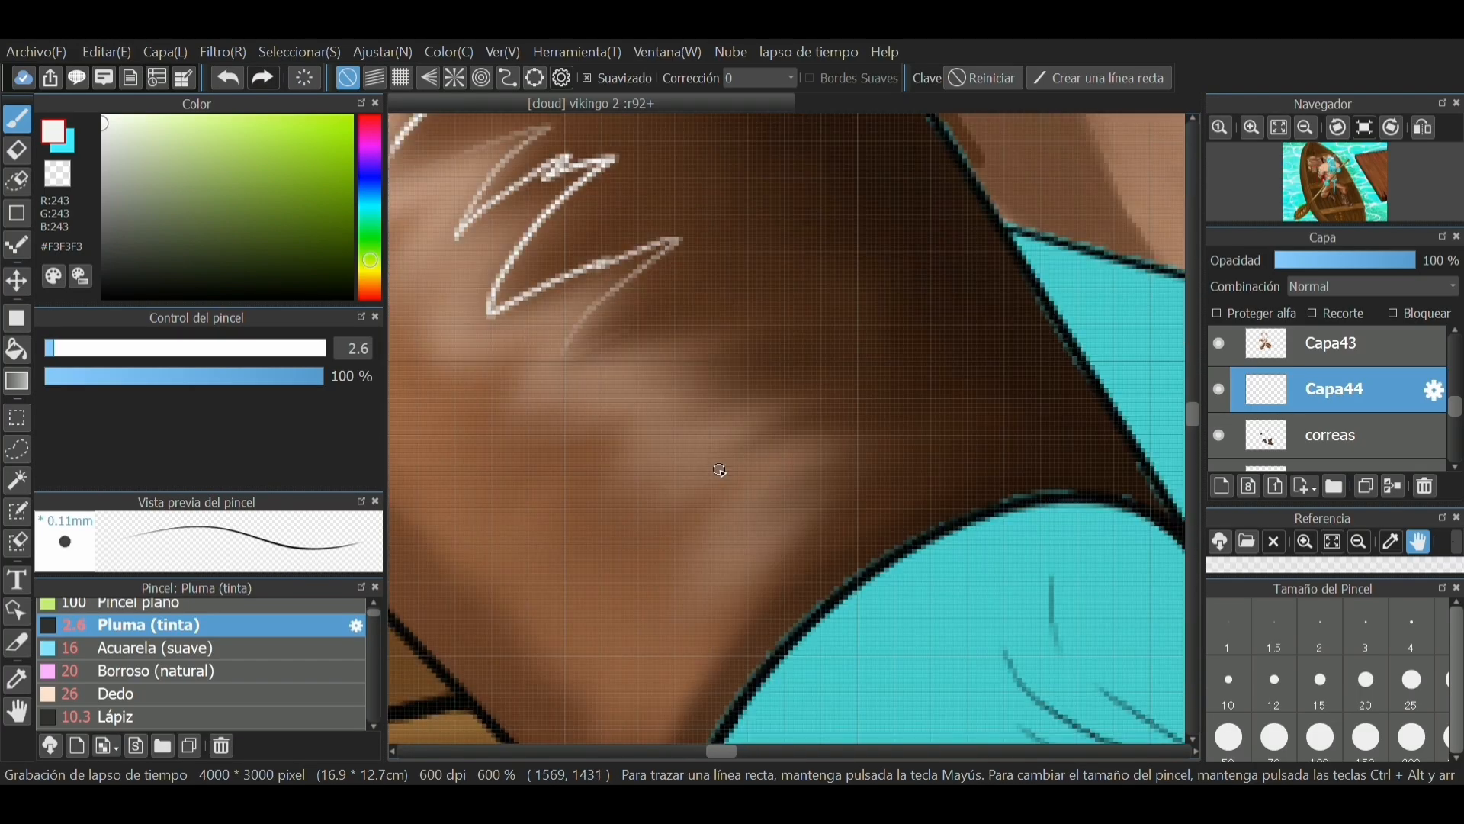
pyautogui.moveTo(591, 533)
pyautogui.mouseDown()
pyautogui.moveTo(605, 491)
pyautogui.moveTo(743, 481)
pyautogui.mouseUp()
pyautogui.moveTo(876, 376)
pyautogui.mouseDown()
pyautogui.moveTo(867, 446)
pyautogui.moveTo(968, 479)
pyautogui.mouseUp()
# Step: Soften the white highlight strokes on the bracer with Borroso (natural) at size 16, raising its blur intensity to 84
pyautogui.scroll(-4, 945, 457)
pyautogui.click(128, 671)
pyautogui.moveTo(311, 405); pyautogui.dragTo(264, 406)
pyautogui.click(226, 379)
pyautogui.scroll(2, 686, 359)
pyautogui.scroll(2, 922, 327)
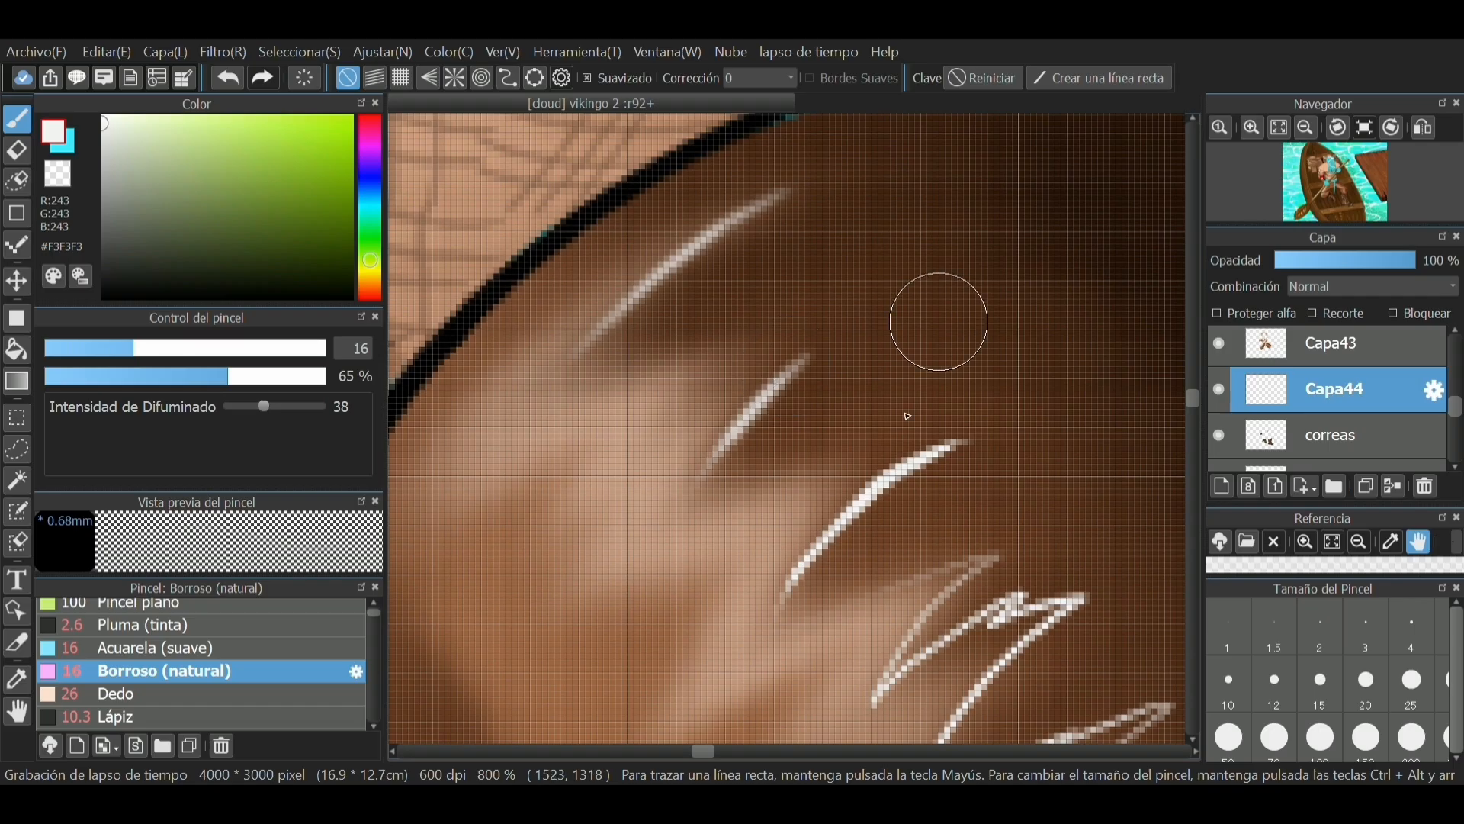
pyautogui.scroll(-4, 881, 389)
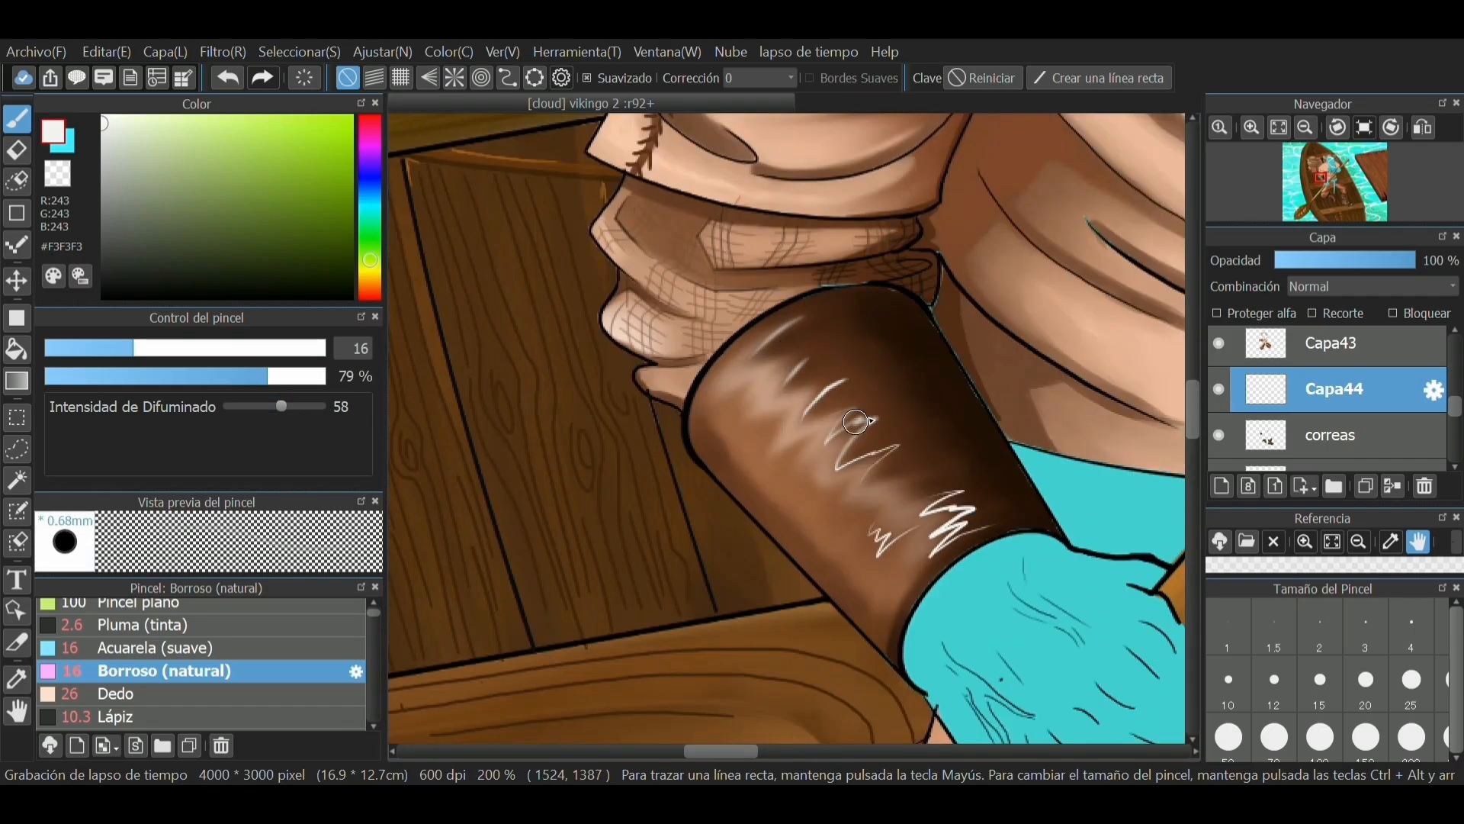
pyautogui.moveTo(870, 534)
pyautogui.mouseDown()
pyautogui.moveTo(946, 508)
pyautogui.moveTo(972, 526)
pyautogui.mouseUp()
pyautogui.moveTo(835, 383); pyautogui.dragTo(822, 425)
pyautogui.moveTo(885, 538); pyautogui.dragTo(934, 523)
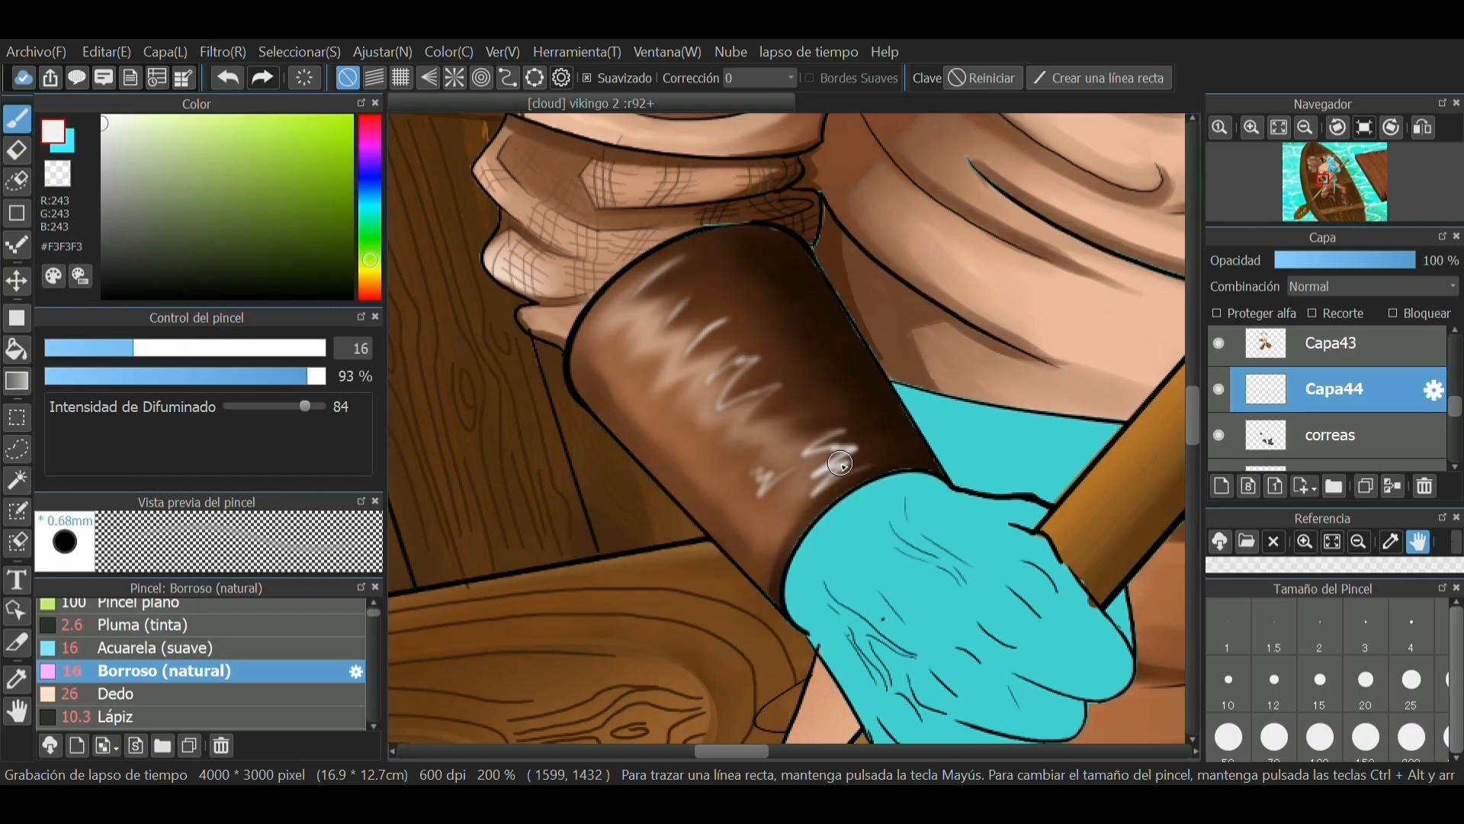
# Step: Smudge the softened highlights along the bracer with the Dedo brush at size 23 and 44% opacity
pyautogui.click(152, 693)
pyautogui.moveTo(641, 271)
pyautogui.mouseDown()
pyautogui.moveTo(696, 302)
pyautogui.moveTo(723, 349)
pyautogui.moveTo(793, 371)
pyautogui.moveTo(768, 458)
pyautogui.moveTo(826, 483)
pyautogui.moveTo(800, 440)
pyautogui.moveTo(770, 456)
pyautogui.moveTo(828, 466)
pyautogui.moveTo(796, 435)
pyautogui.moveTo(776, 504)
pyautogui.moveTo(938, 457)
pyautogui.mouseUp()
pyautogui.scroll(-1, 770, 494)
pyautogui.scroll(-4, 770, 494)
pyautogui.scroll(2, 827, 585)
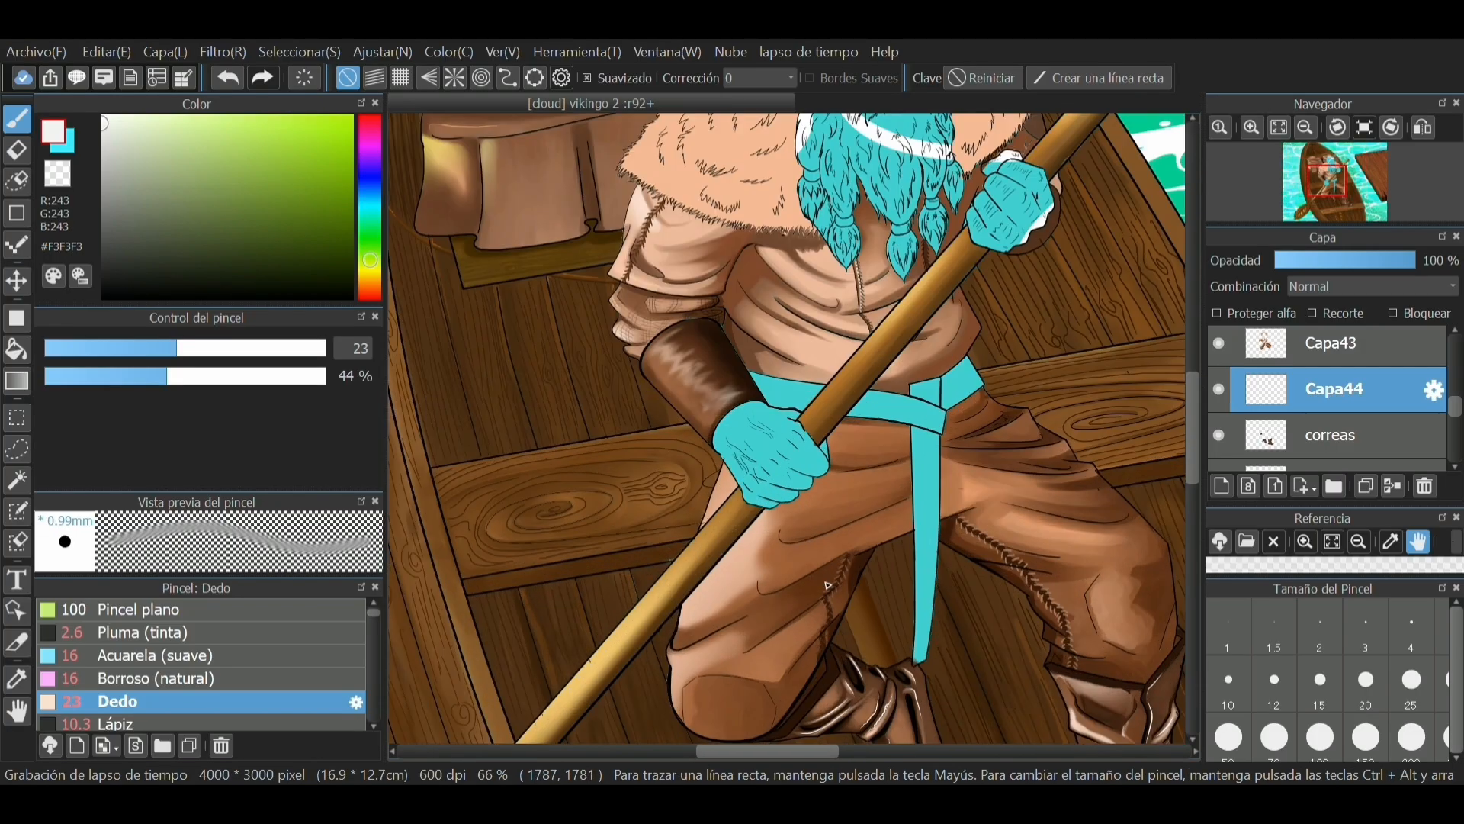
pyautogui.scroll(-1, 785, 450)
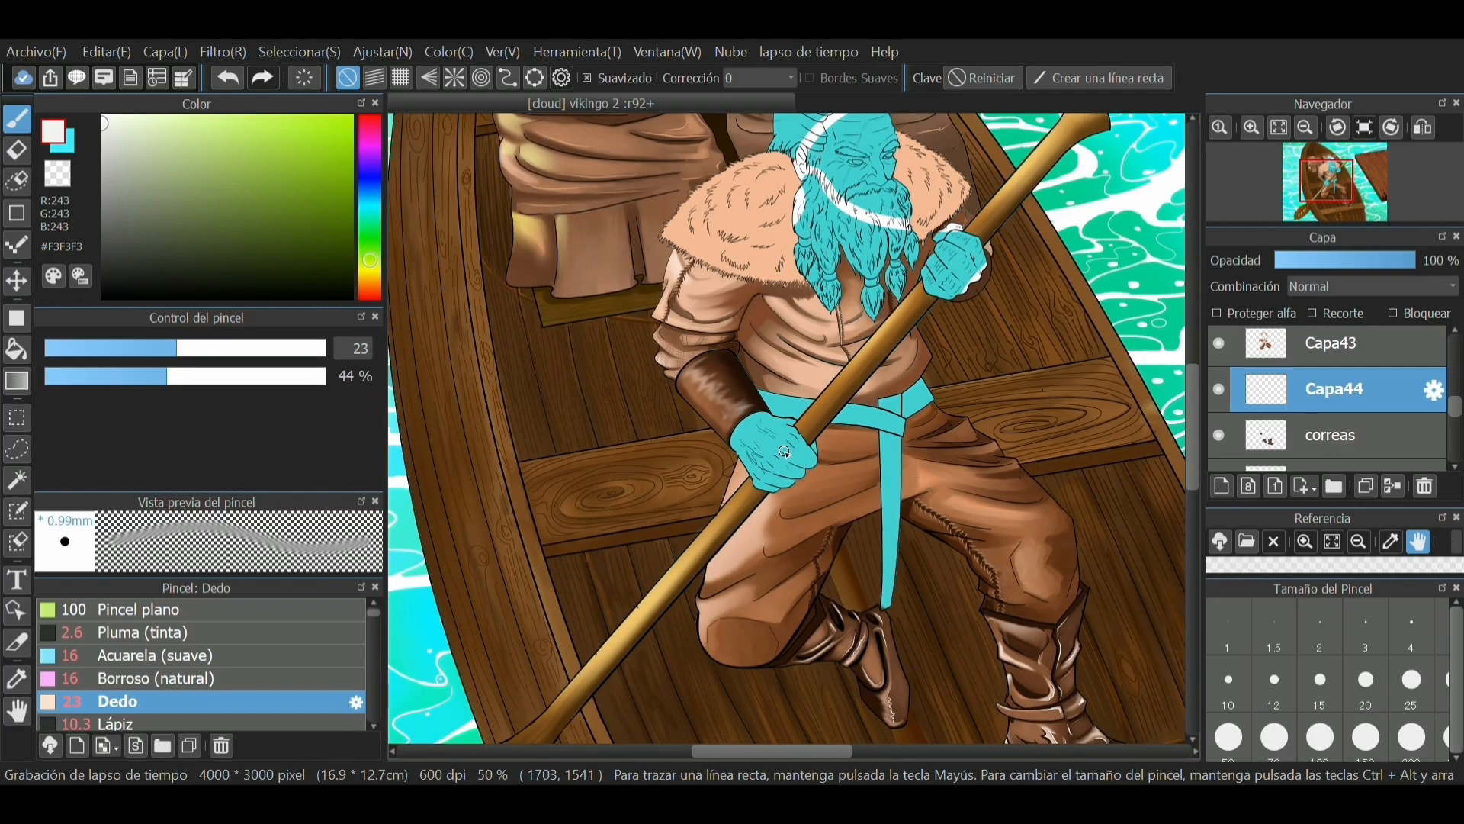
pyautogui.scroll(5, 780, 470)
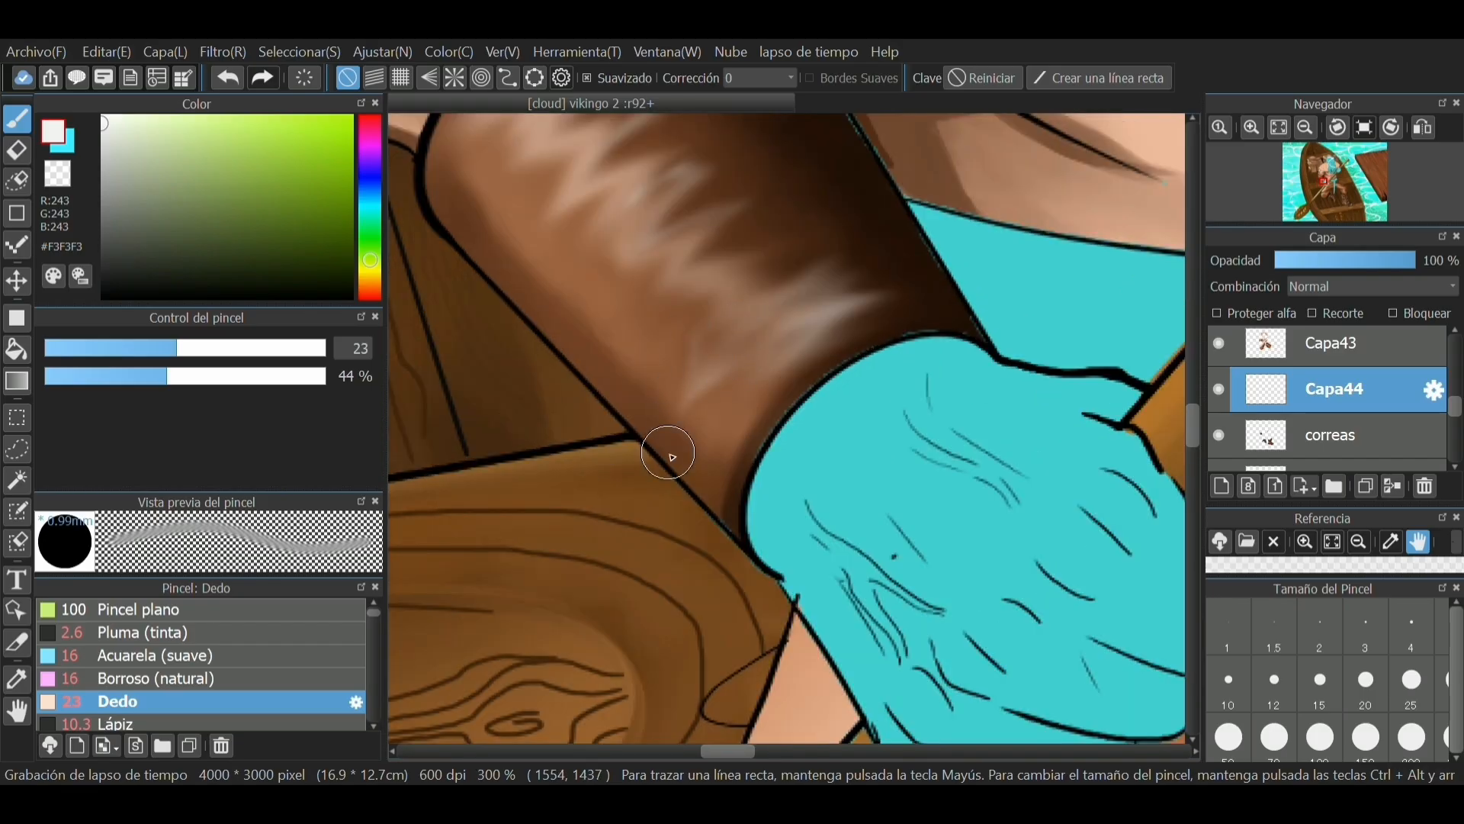
pyautogui.scroll(-3, 870, 420)
pyautogui.scroll(-3, 869, 420)
# Step: Sample dark brown #401F0C from the belt and shade the hanging strap below the knot with Lápiz at size 12.4
pyautogui.scroll(2, 854, 425)
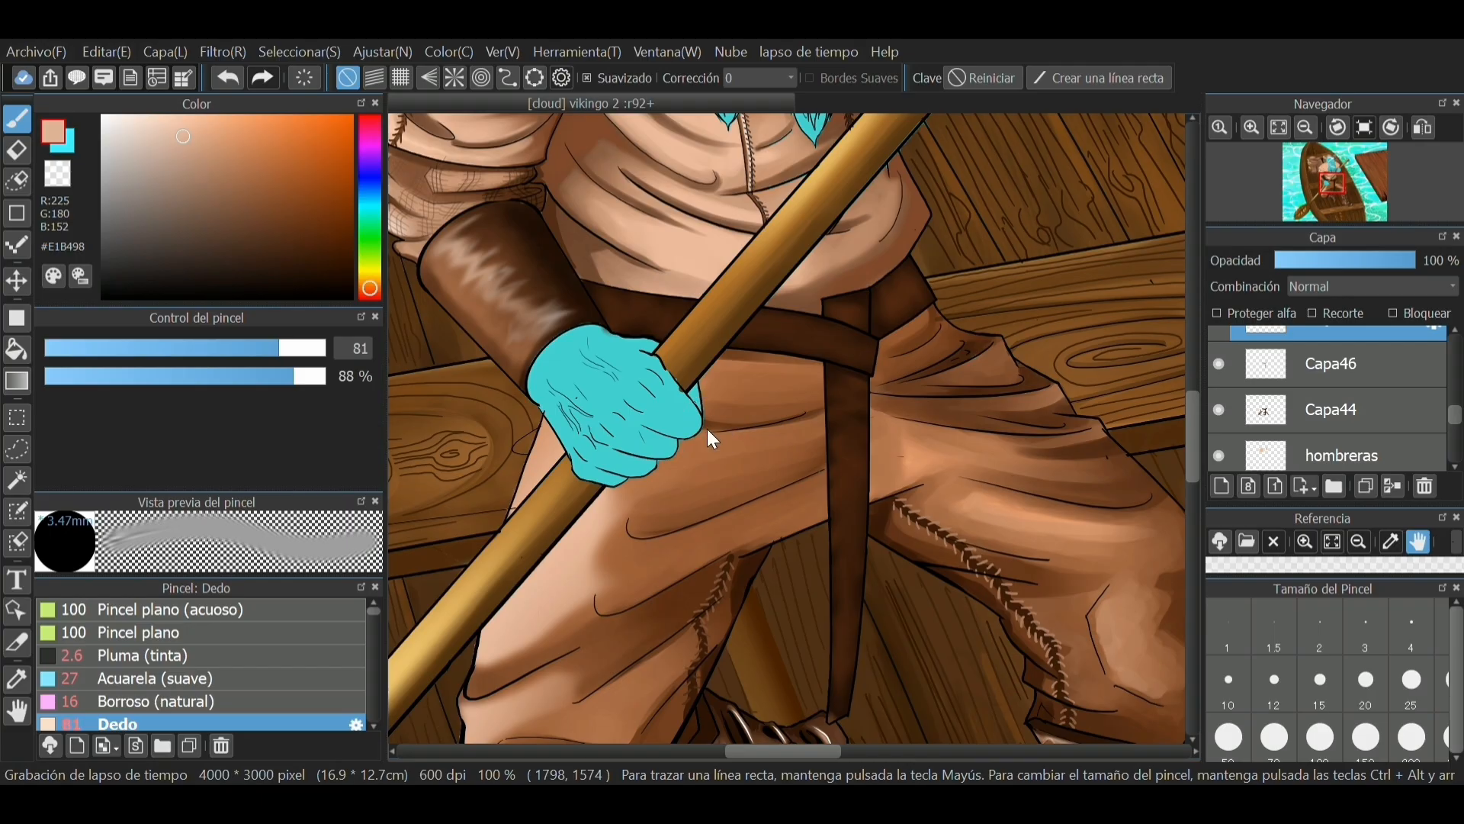
pyautogui.scroll(1, 656, 305)
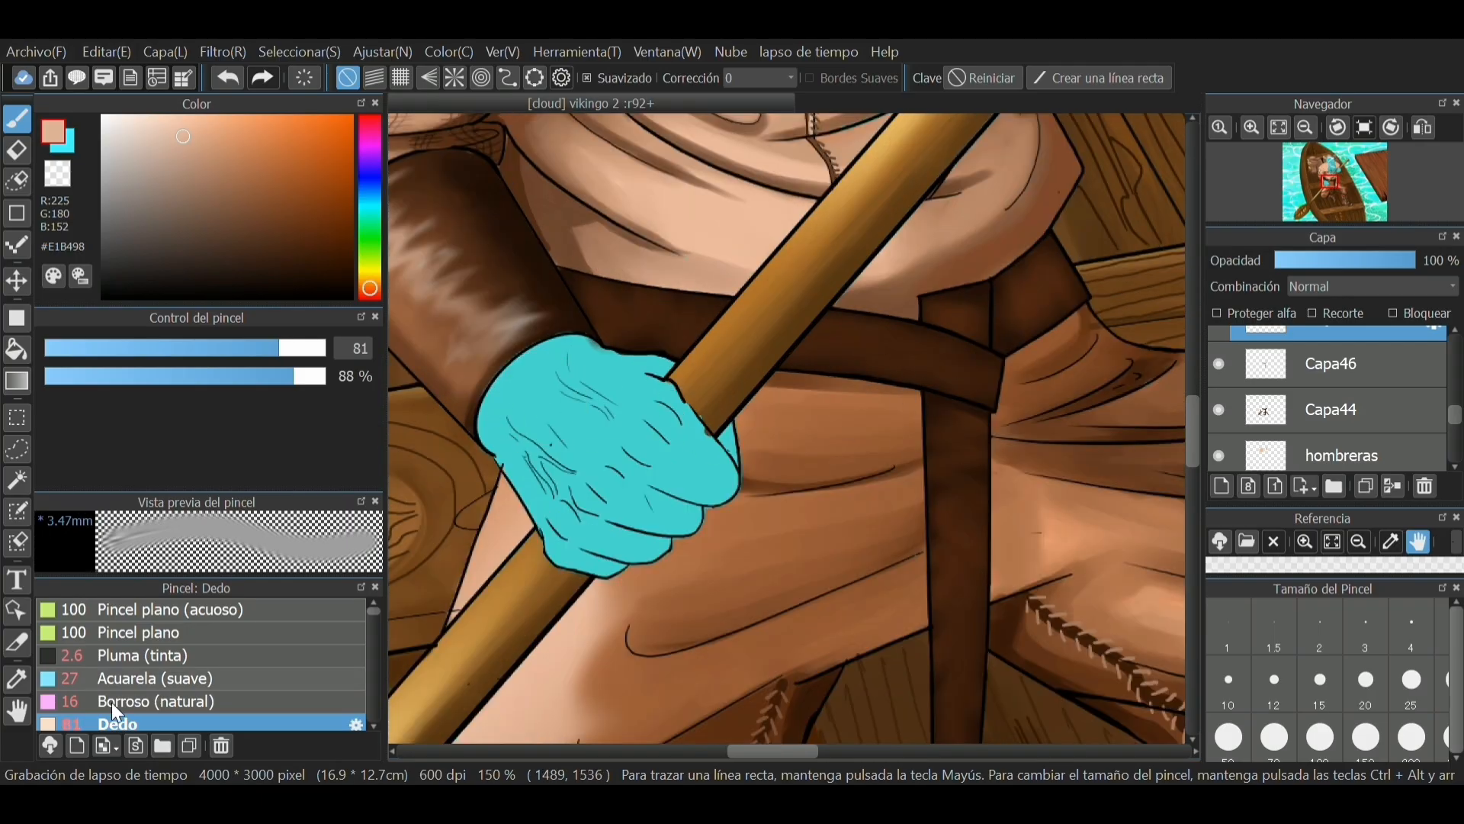
pyautogui.scroll(-3, 366, 637)
pyautogui.click(152, 670)
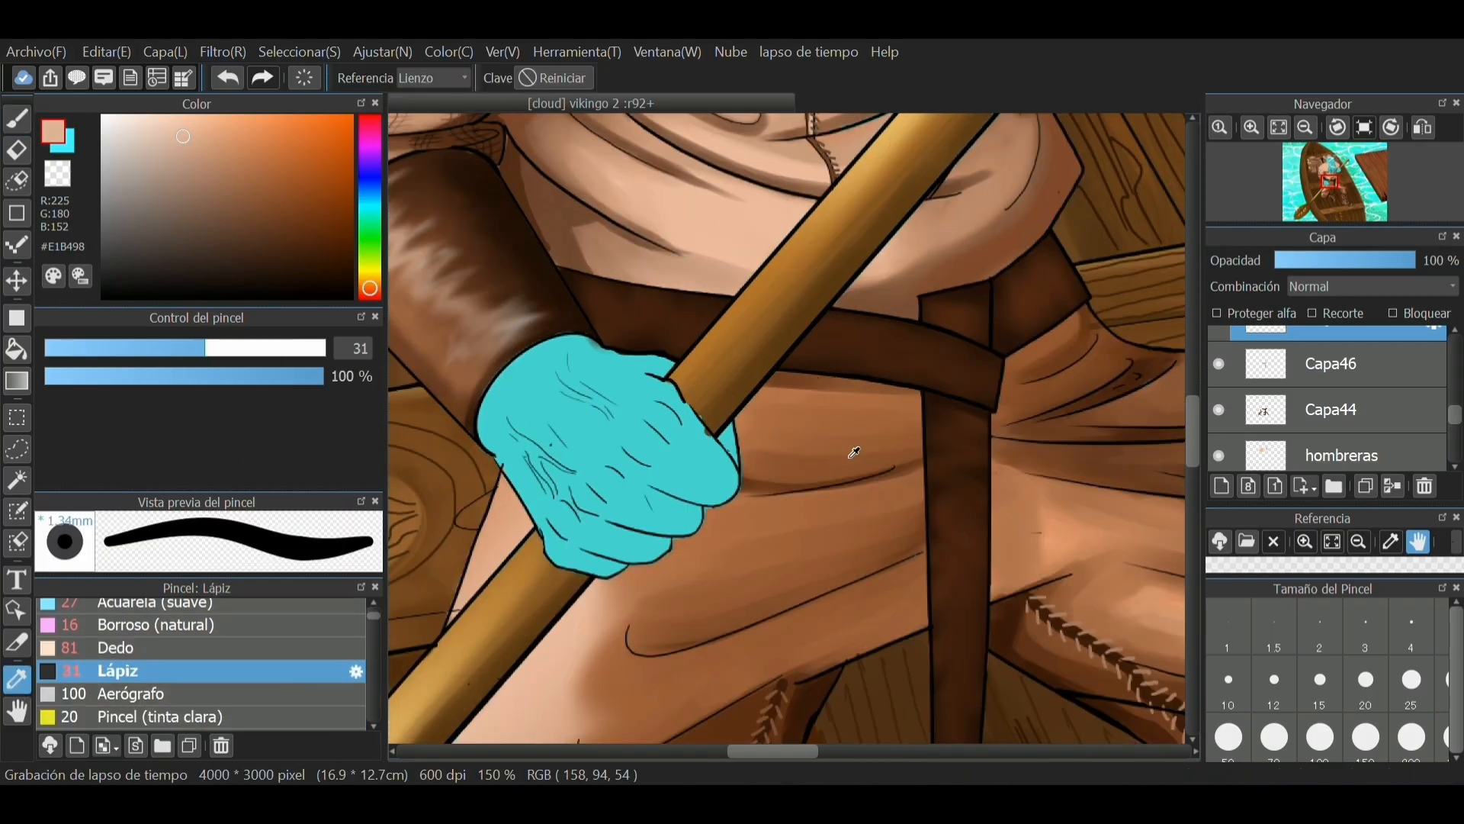
pyautogui.keyDown('alt'); pyautogui.click(940, 327); pyautogui.keyUp('alt')
pyautogui.moveTo(940, 328); pyautogui.dragTo(919, 396)
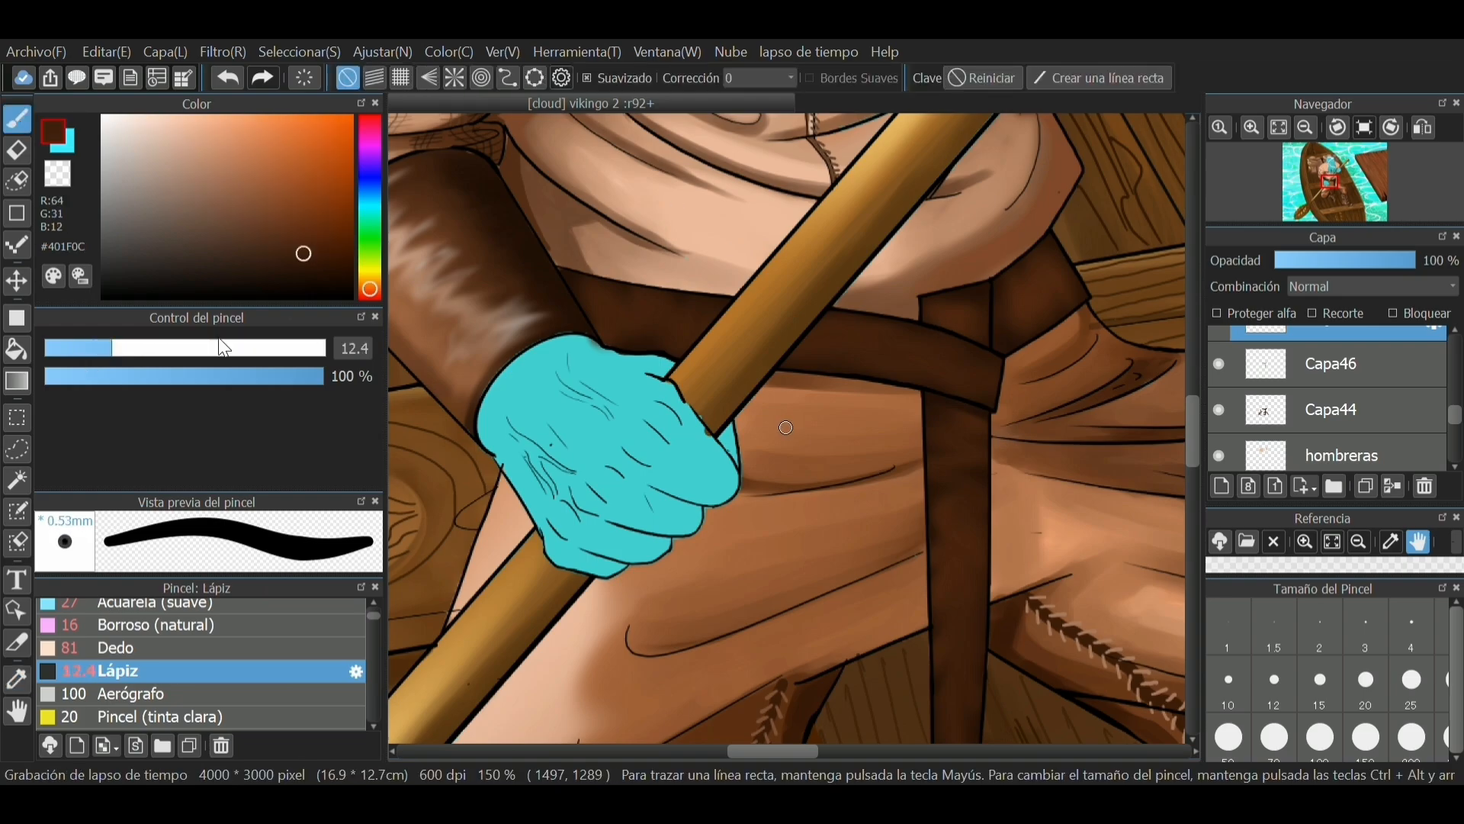
# Step: Deepen the shadows along the hanging strap down to its tip with #1E0B00, using Acuarela (suave) at size 10.5 and 33% opacity
pyautogui.keyDown('alt'); pyautogui.click(940, 406); pyautogui.keyUp('alt')
pyautogui.click(193, 609)
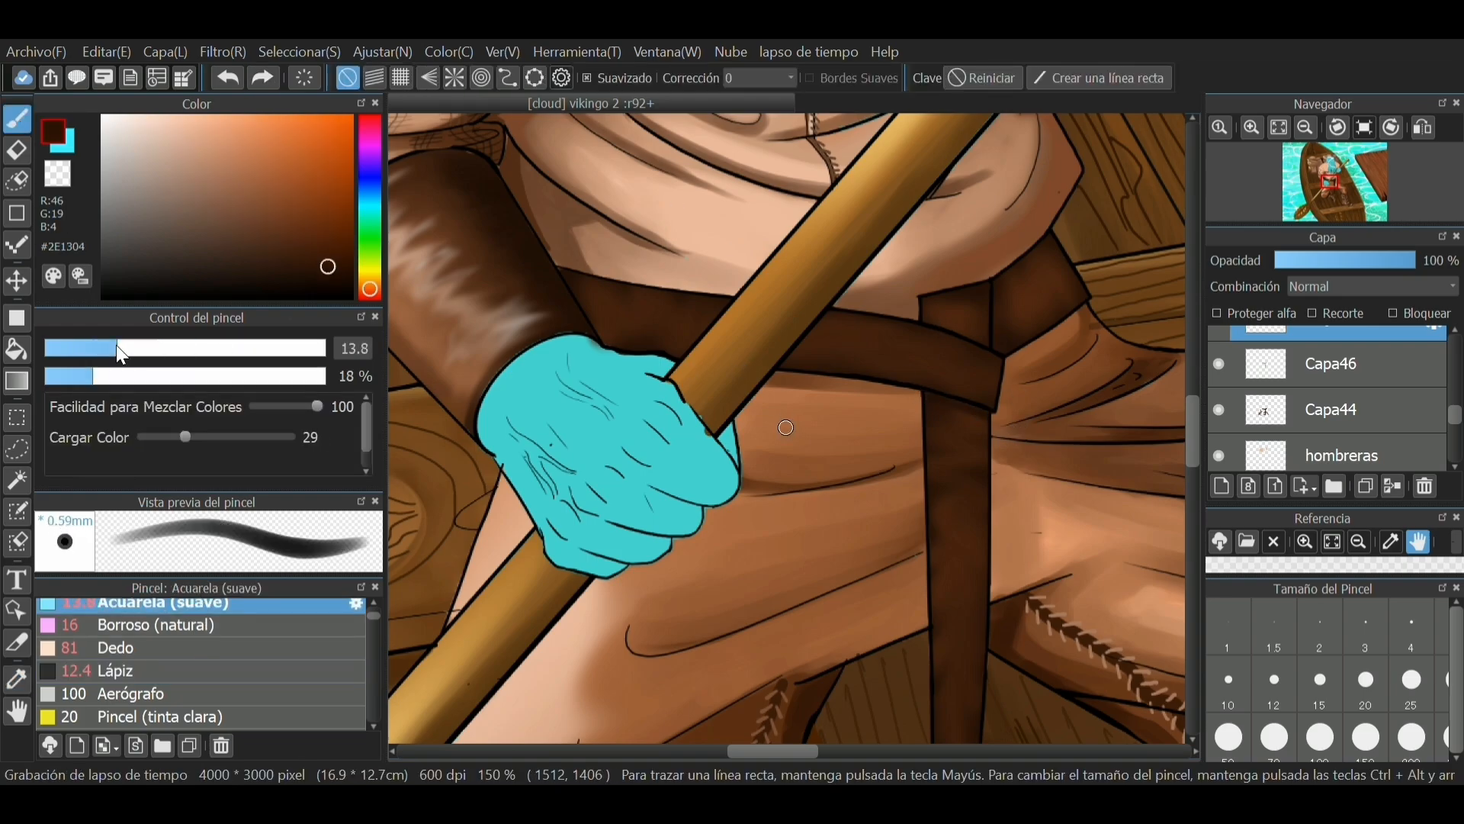
pyautogui.moveTo(940, 406); pyautogui.dragTo(926, 304)
pyautogui.click(100, 347)
pyautogui.click(135, 376)
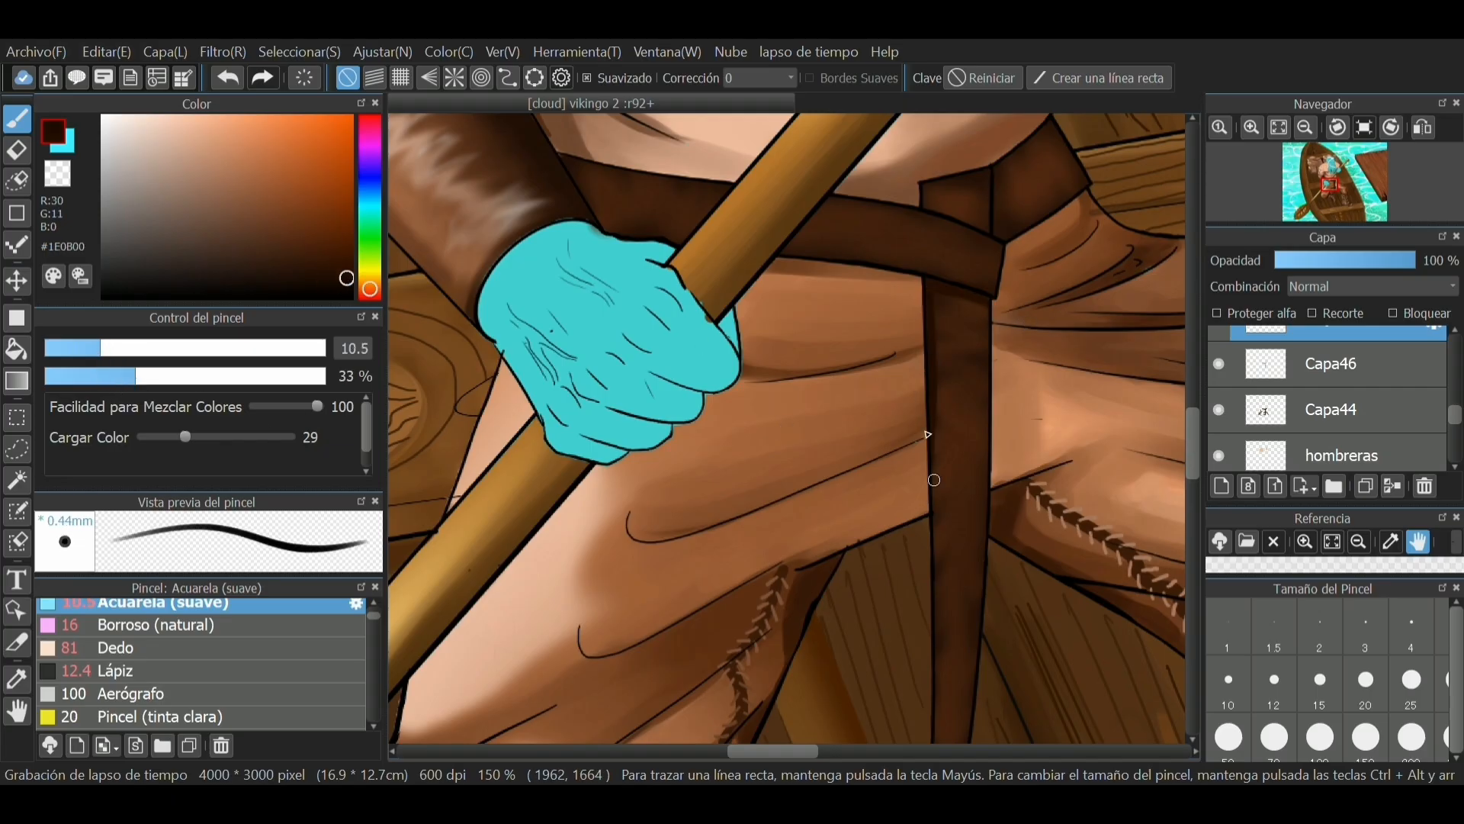
pyautogui.moveTo(944, 613); pyautogui.dragTo(937, 402)
pyautogui.moveTo(937, 504)
pyautogui.mouseDown()
pyautogui.moveTo(929, 674)
pyautogui.moveTo(941, 558)
pyautogui.moveTo(935, 604)
pyautogui.mouseUp()
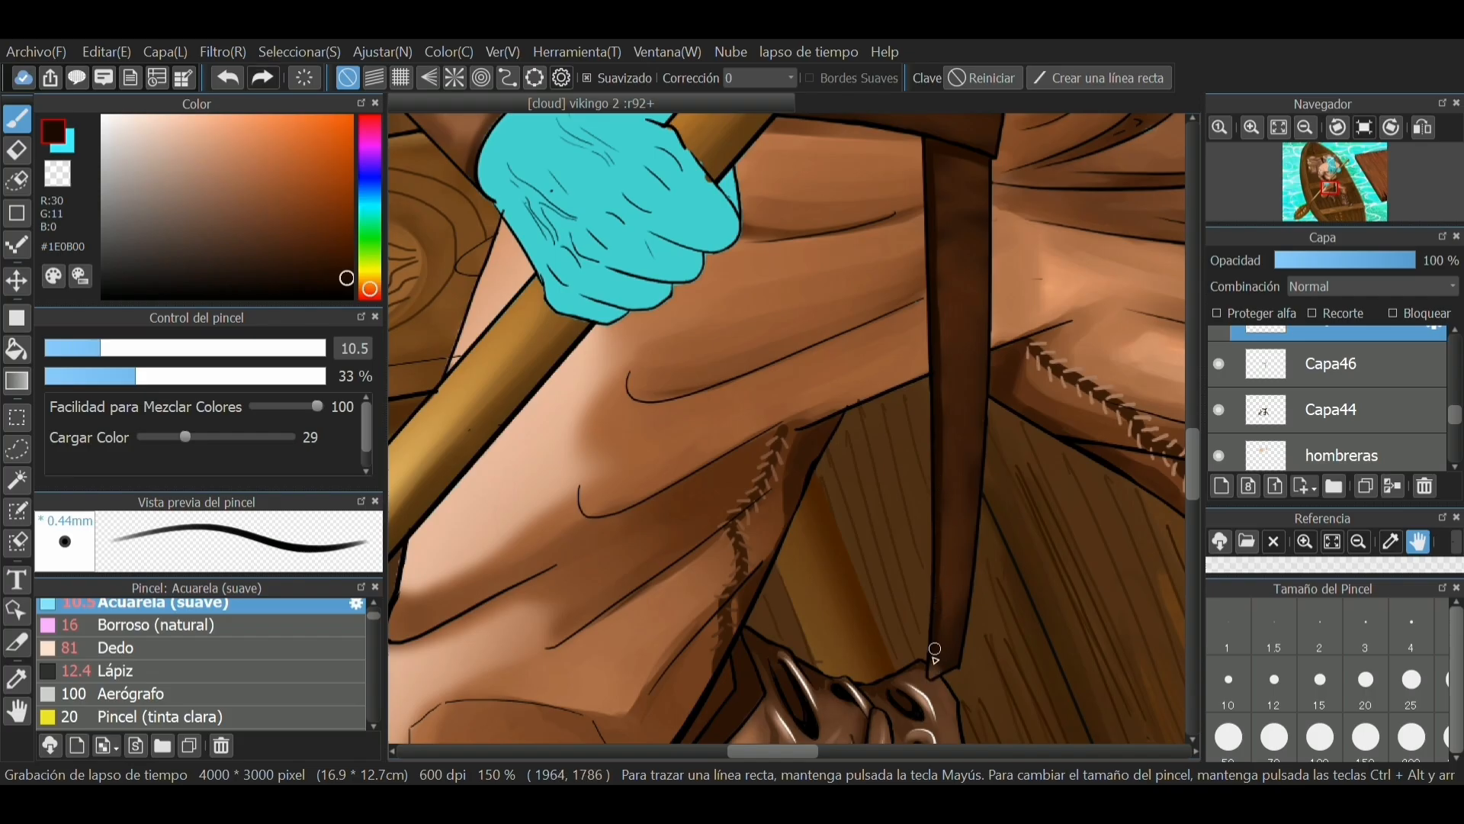
pyautogui.scroll(5, 922, 193)
pyautogui.click(84, 348)
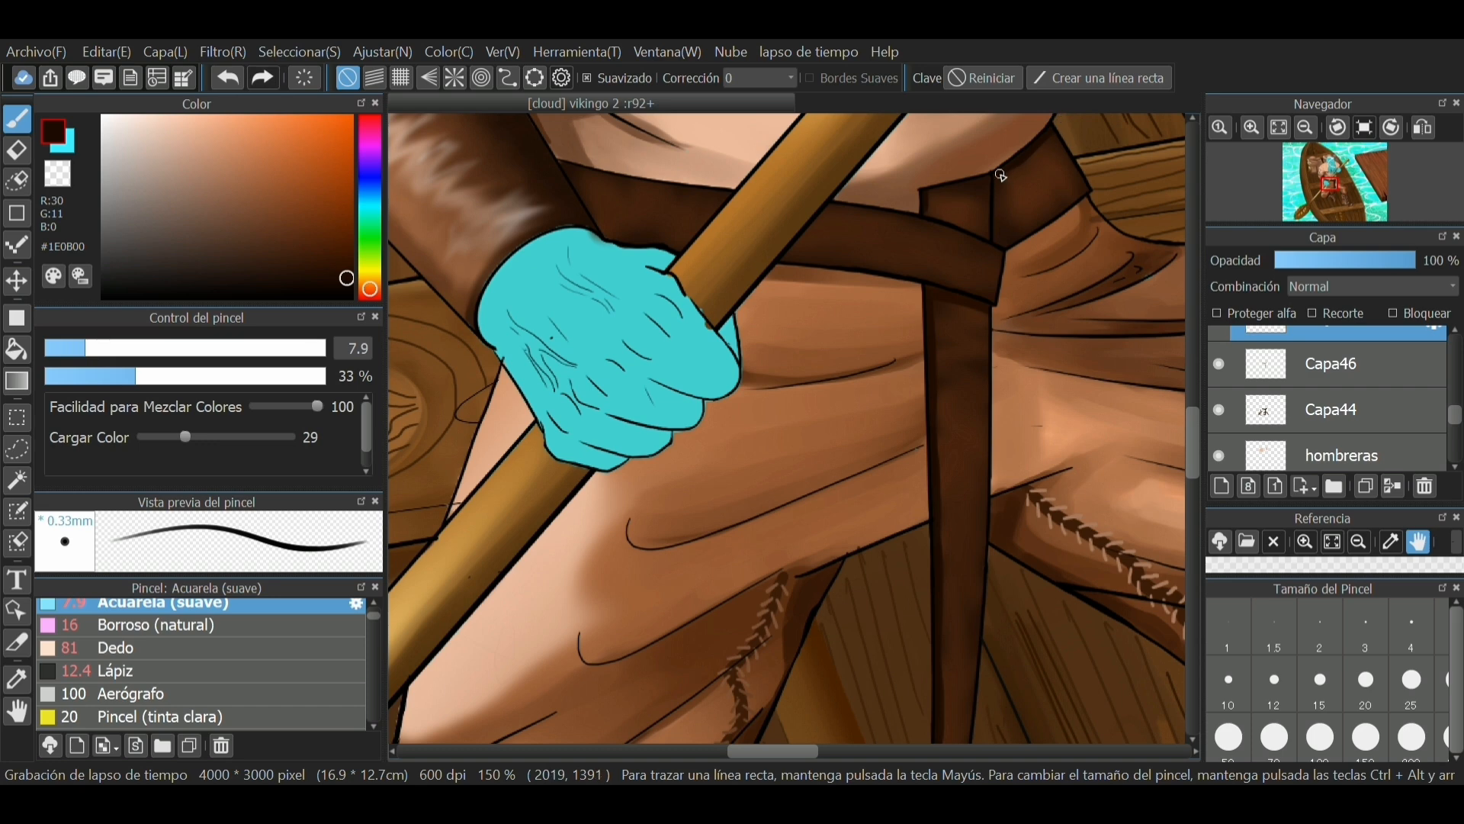
# Step: Lasso separate patches on the hanging strap, the two knot pieces and the horizontal belt band
pyautogui.press('m')
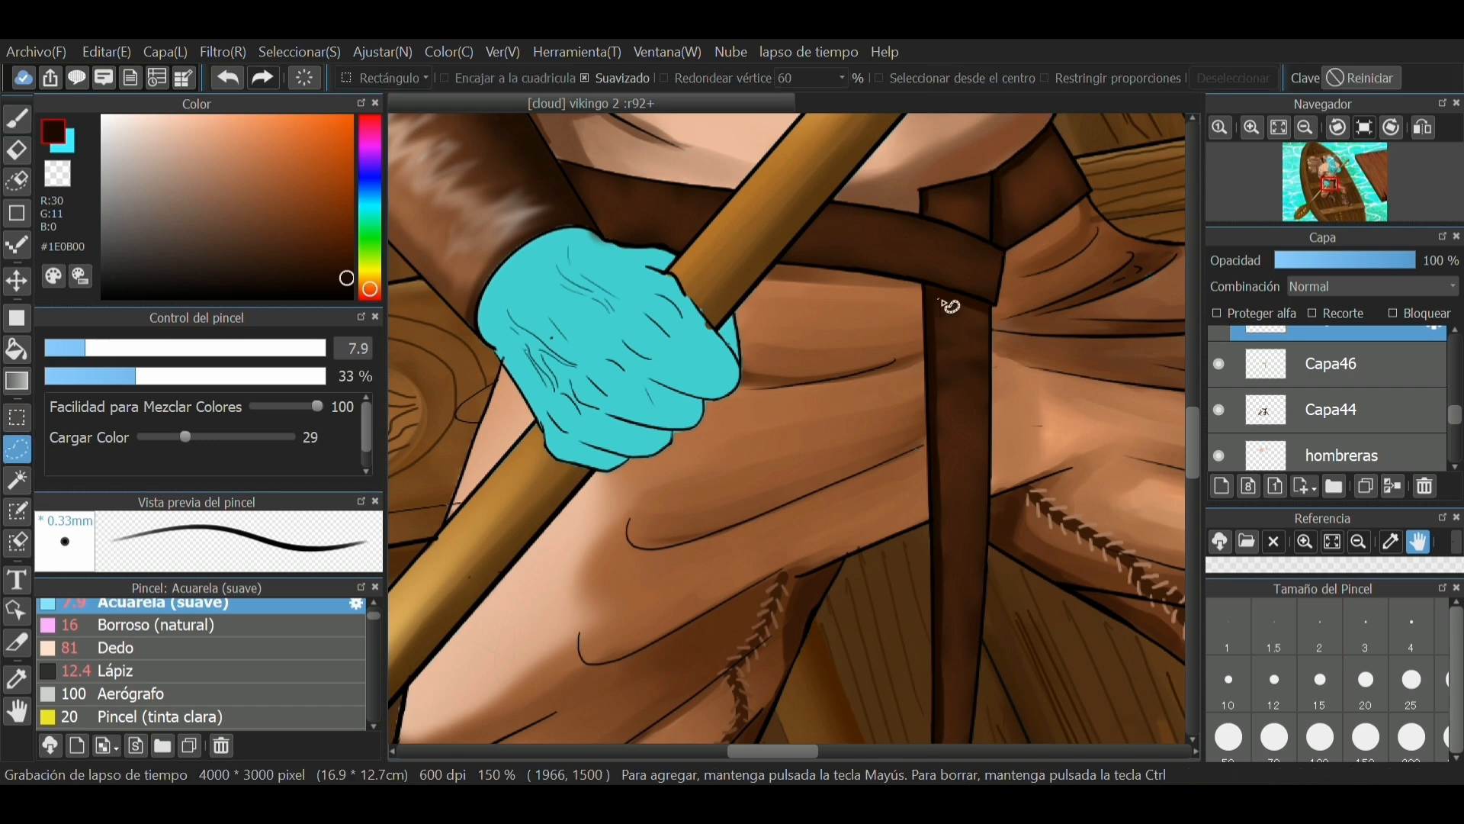
pyautogui.moveTo(951, 425); pyautogui.dragTo(949, 421)
pyautogui.moveTo(1000, 181)
pyautogui.mouseDown()
pyautogui.moveTo(1078, 186)
pyautogui.moveTo(1045, 202)
pyautogui.mouseUp()
pyautogui.moveTo(937, 219)
pyautogui.mouseDown()
pyautogui.moveTo(970, 196)
pyautogui.moveTo(932, 214)
pyautogui.mouseUp()
pyautogui.moveTo(826, 262); pyautogui.dragTo(861, 215)
pyautogui.moveTo(951, 282); pyautogui.dragTo(945, 276)
# Step: Airbrush golden #B28537 light into the selected belt patches with Aerógrafo at size 132 and 11% opacity, and deselect
pyautogui.press('b')
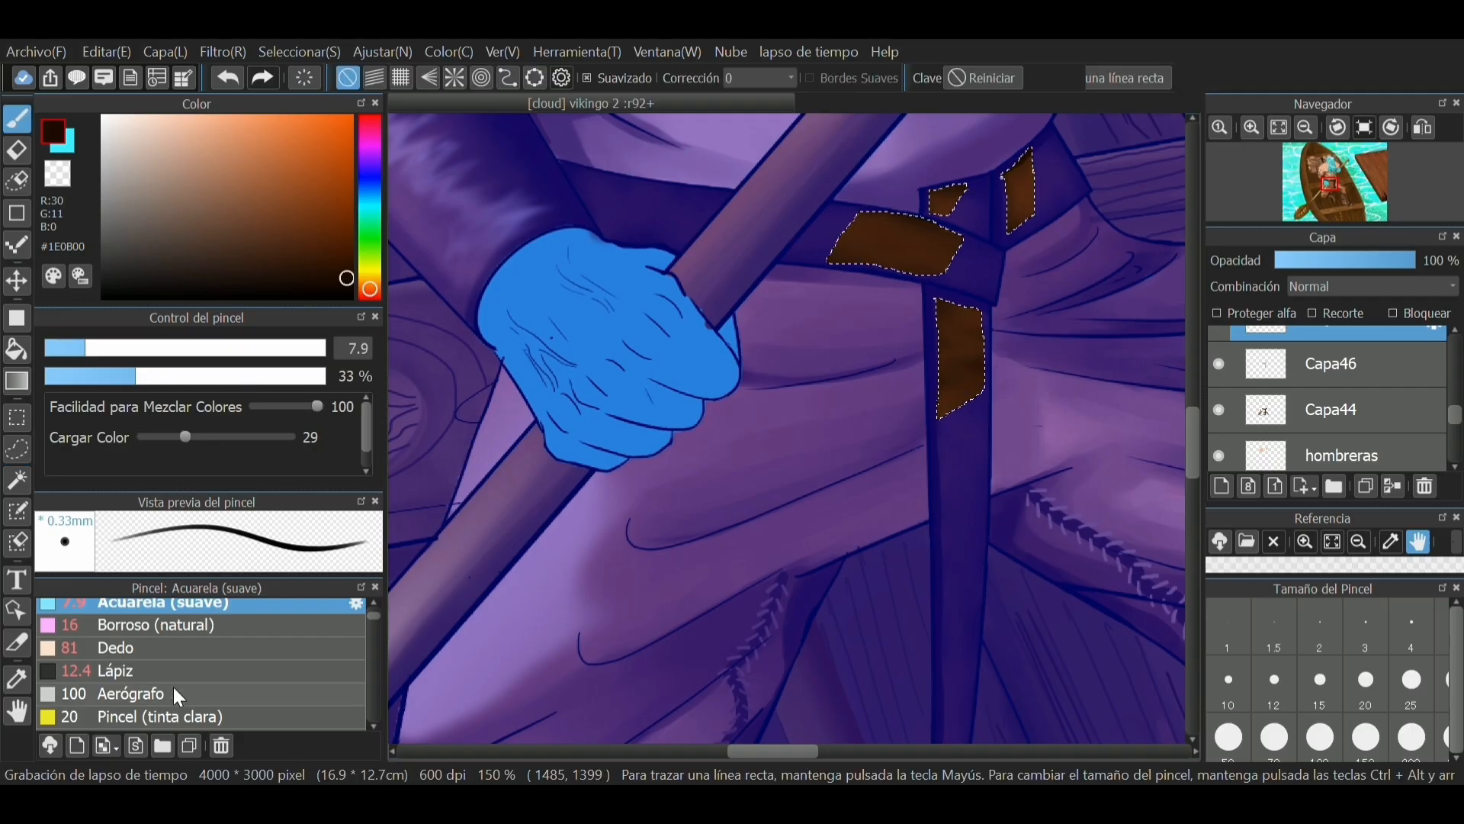
pyautogui.click(137, 694)
pyautogui.moveTo(370, 286); pyautogui.dragTo(369, 281)
pyautogui.click(276, 170)
pyautogui.moveTo(124, 376); pyautogui.dragTo(72, 376)
pyautogui.moveTo(291, 348); pyautogui.dragTo(319, 347)
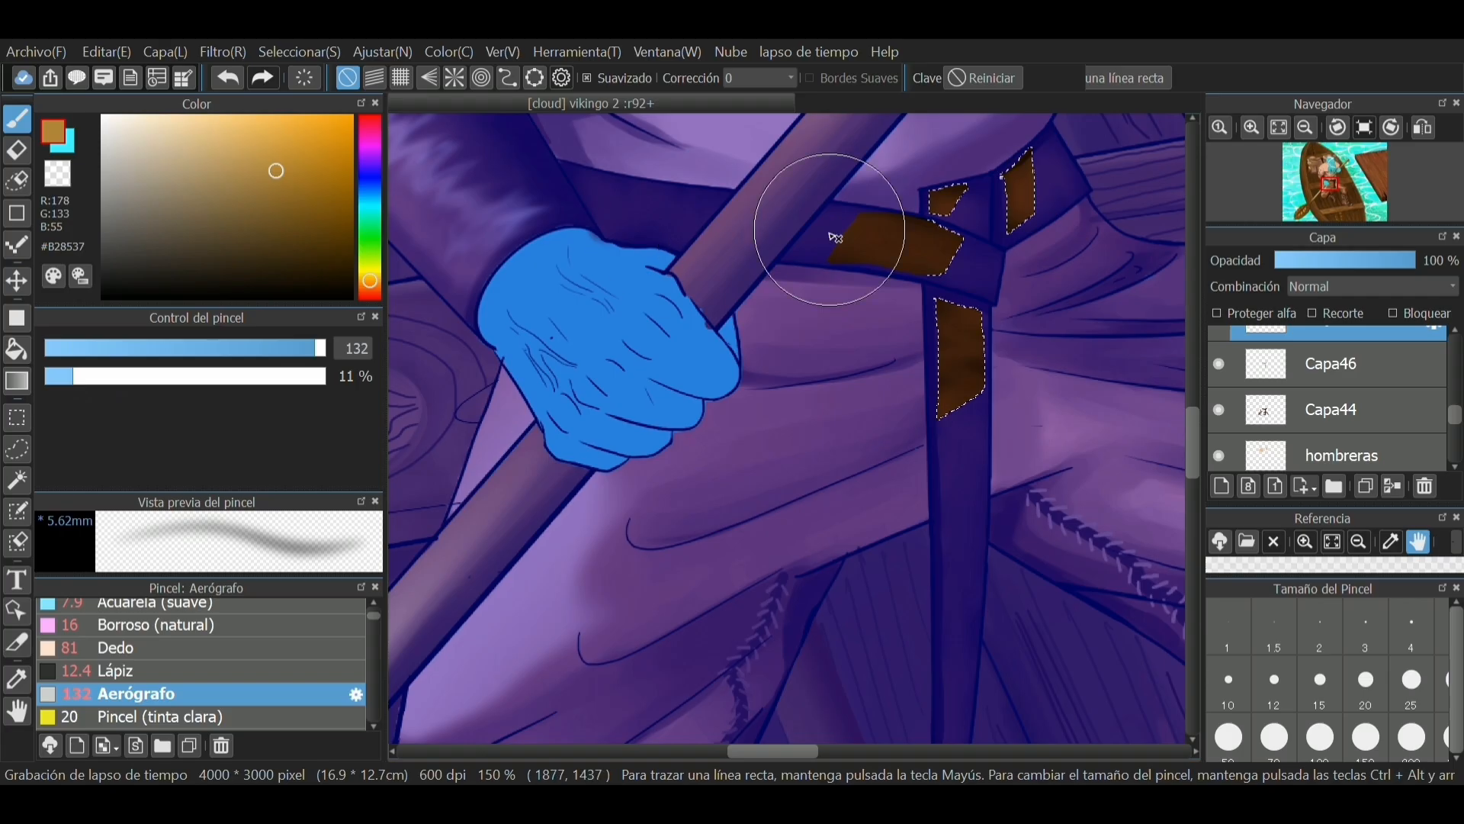
pyautogui.hotkey('ctrl', 'd')
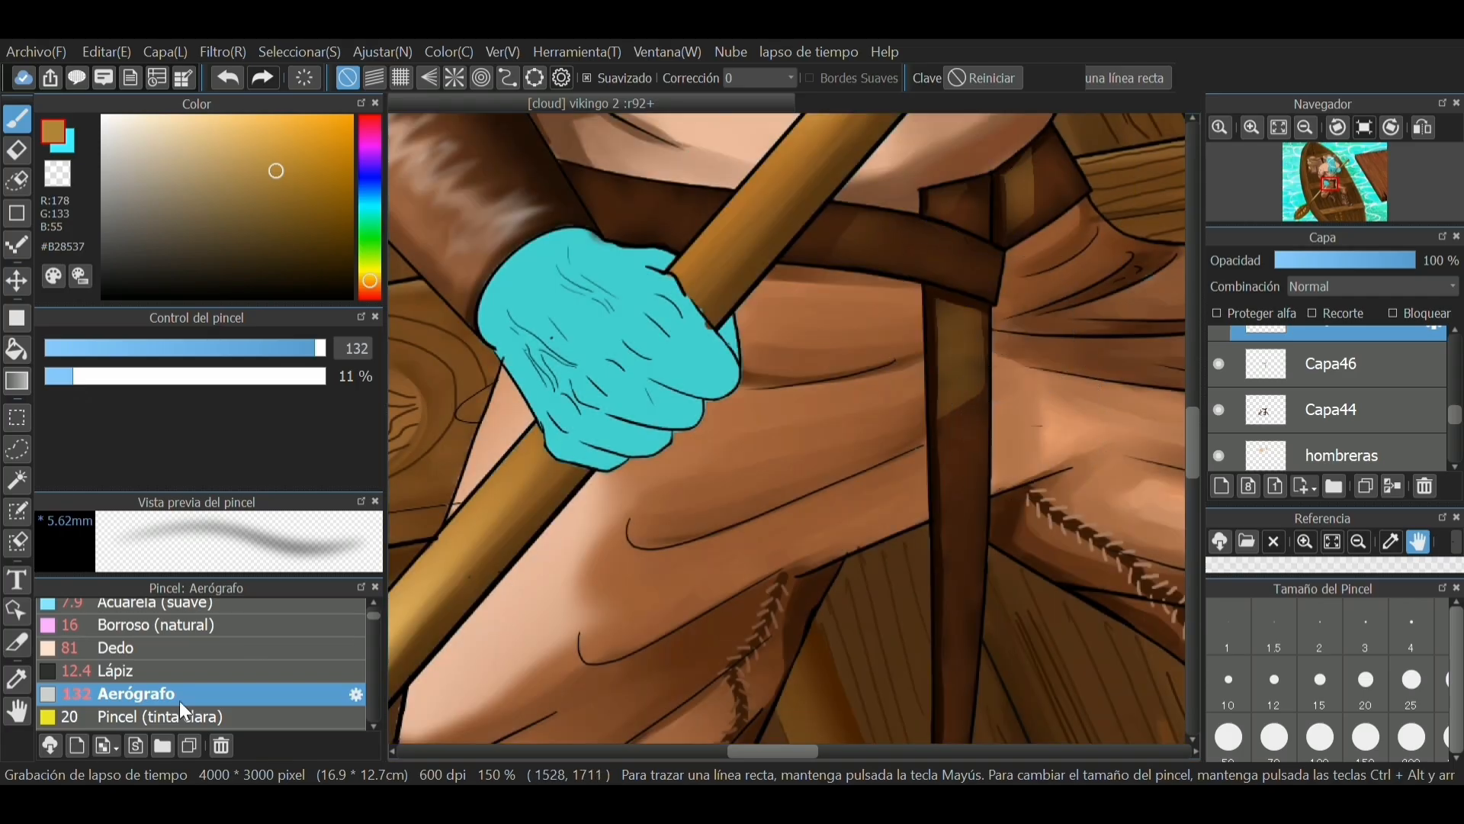
# Step: Blur the edges of the golden patches on the strap and knot with Borroso (natural) at size 31, 98% opacity and intensity 100
pyautogui.click(137, 625)
pyautogui.moveTo(302, 407); pyautogui.dragTo(258, 407)
pyautogui.click(178, 349)
pyautogui.moveTo(178, 349); pyautogui.dragTo(203, 349)
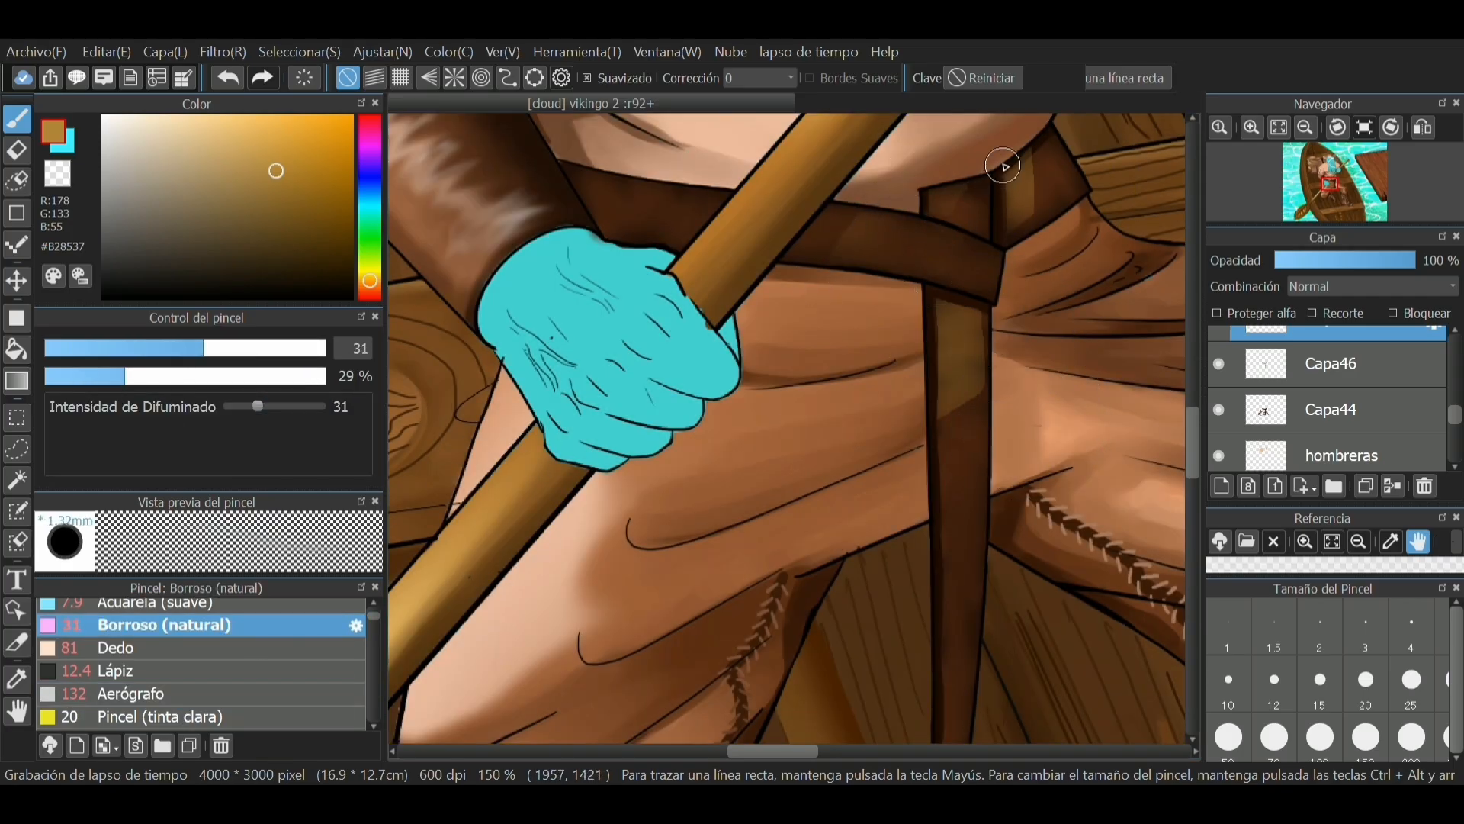
pyautogui.moveTo(258, 406); pyautogui.dragTo(299, 406)
pyautogui.click(232, 376)
pyautogui.moveTo(960, 437); pyautogui.dragTo(961, 402)
pyautogui.moveTo(299, 407); pyautogui.dragTo(321, 406)
pyautogui.click(321, 375)
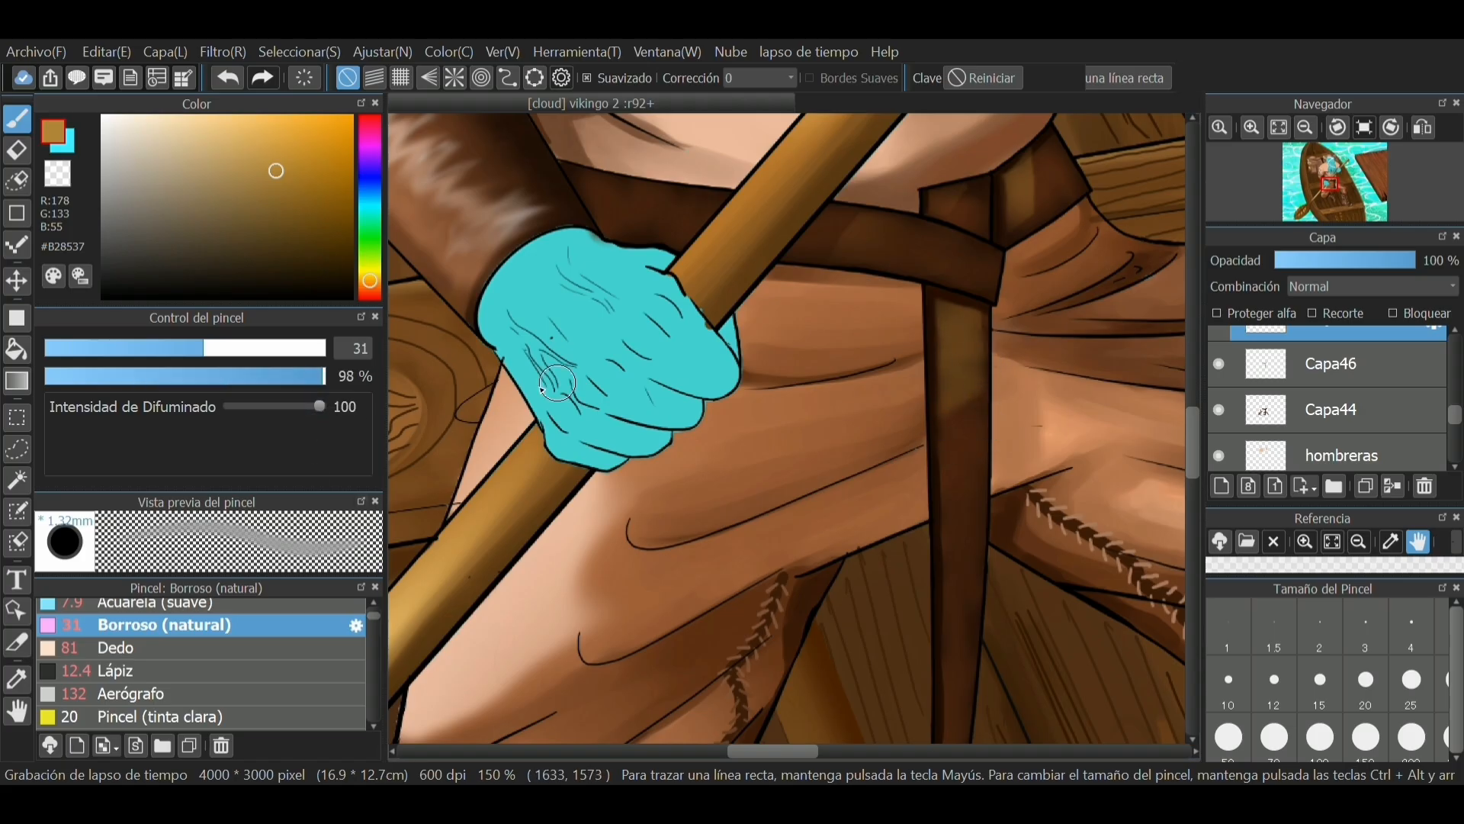
pyautogui.moveTo(985, 426); pyautogui.dragTo(915, 399)
pyautogui.scroll(-3, 1082, 366)
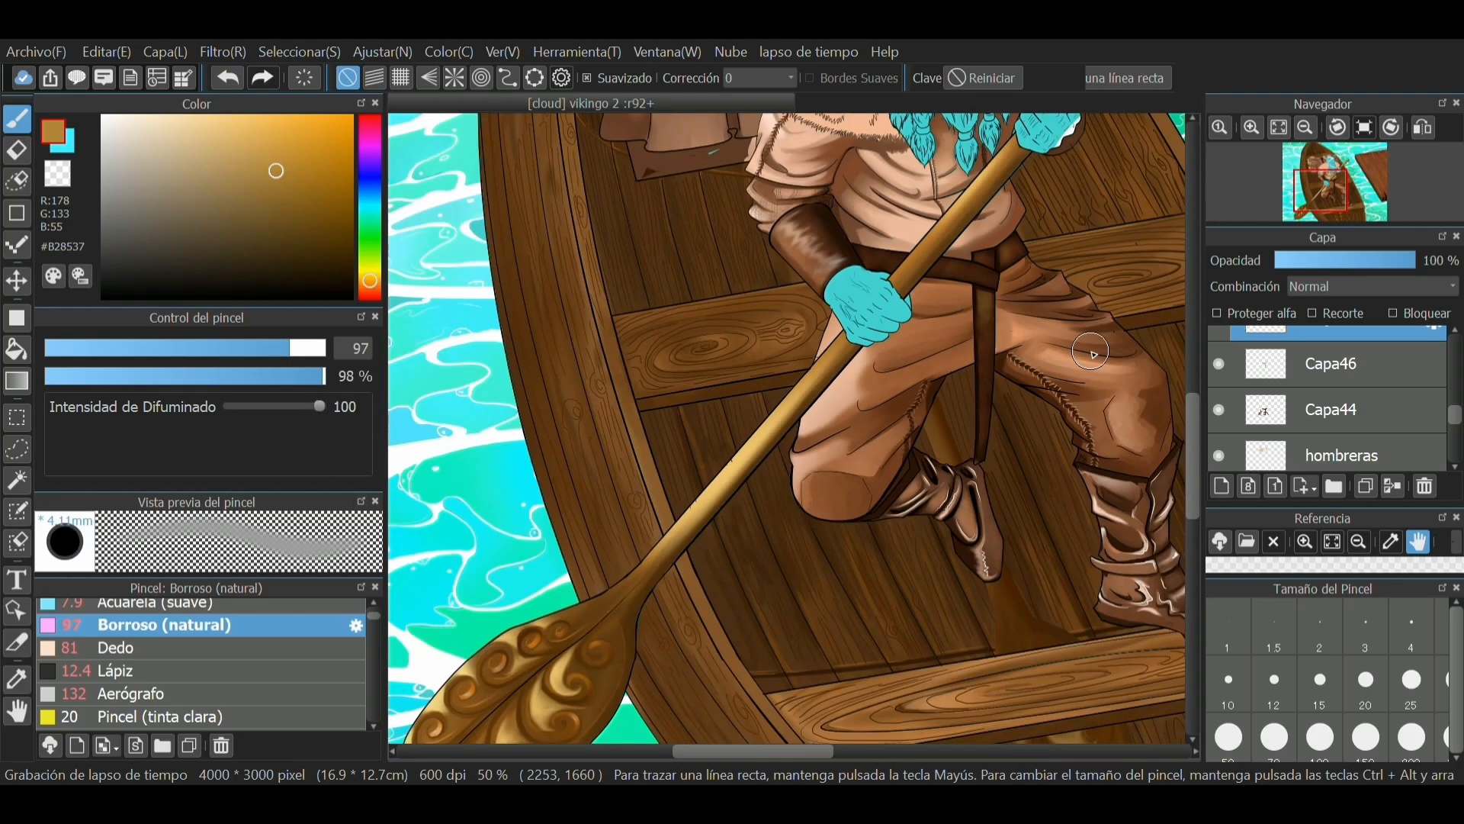
pyautogui.scroll(-1, 1082, 366)
pyautogui.scroll(2, 925, 293)
# Step: Lasso a slanted patch on the horizontal belt band, airbrush it with golden #B28537, and deselect
pyautogui.click(17, 448)
pyautogui.scroll(4, 712, 389)
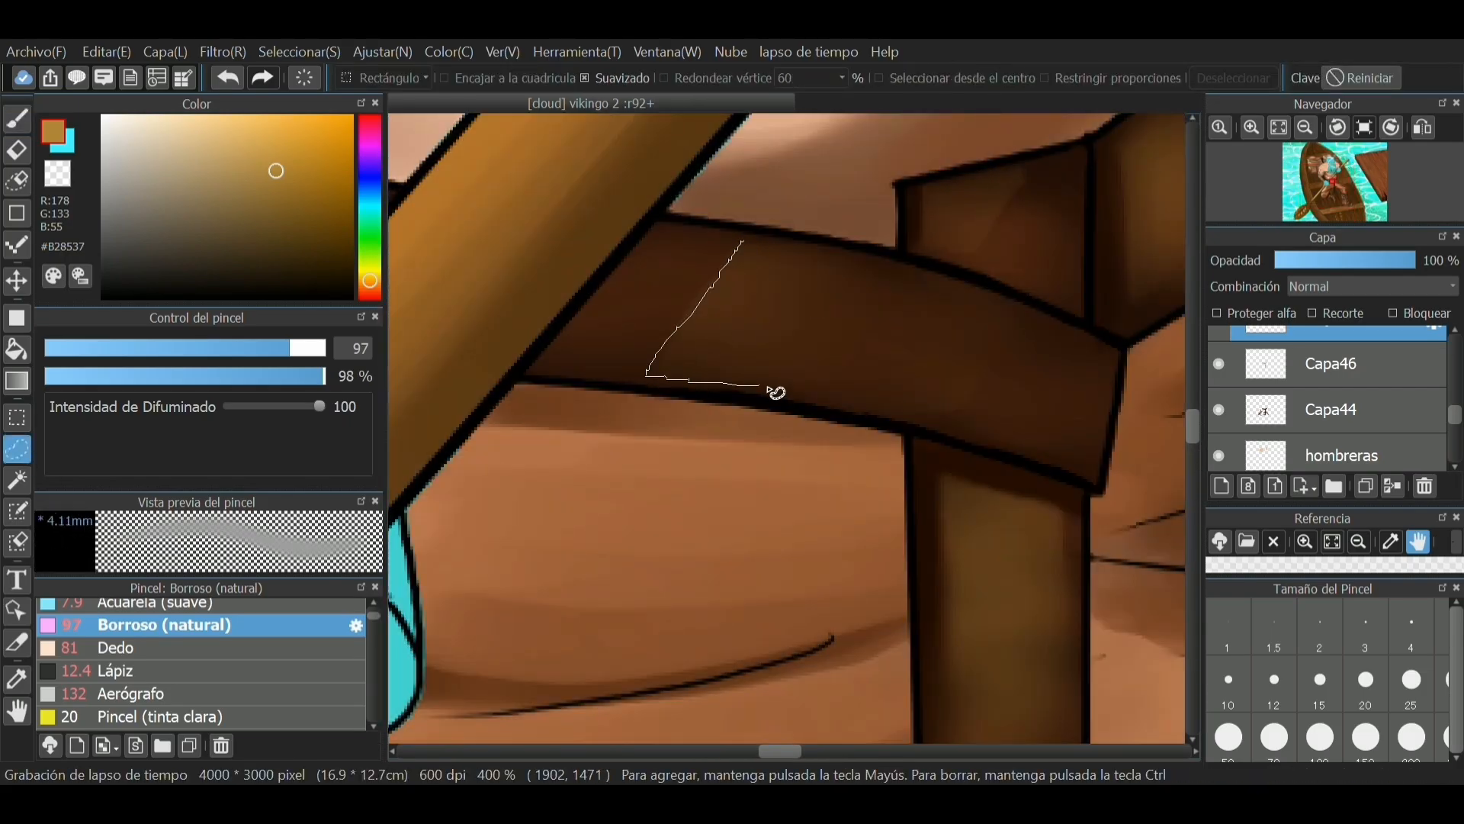
pyautogui.moveTo(775, 392); pyautogui.dragTo(780, 261)
pyautogui.press('b')
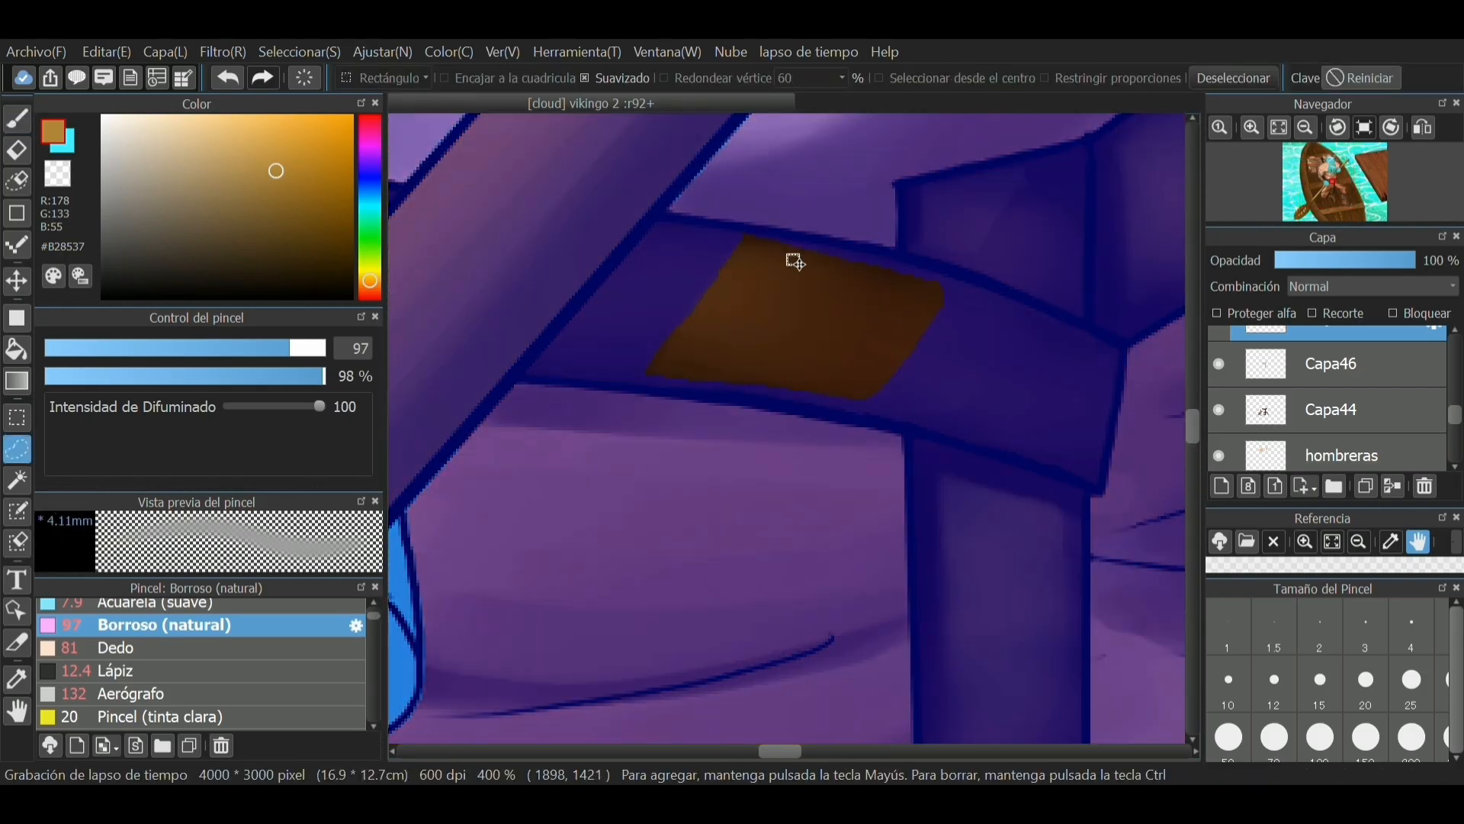
pyautogui.click(144, 694)
pyautogui.hotkey('ctrl', 'd')
# Step: Blur the golden patch on the horizontal belt band with Borroso (natural) at size 76 and 100% opacity
pyautogui.click(144, 625)
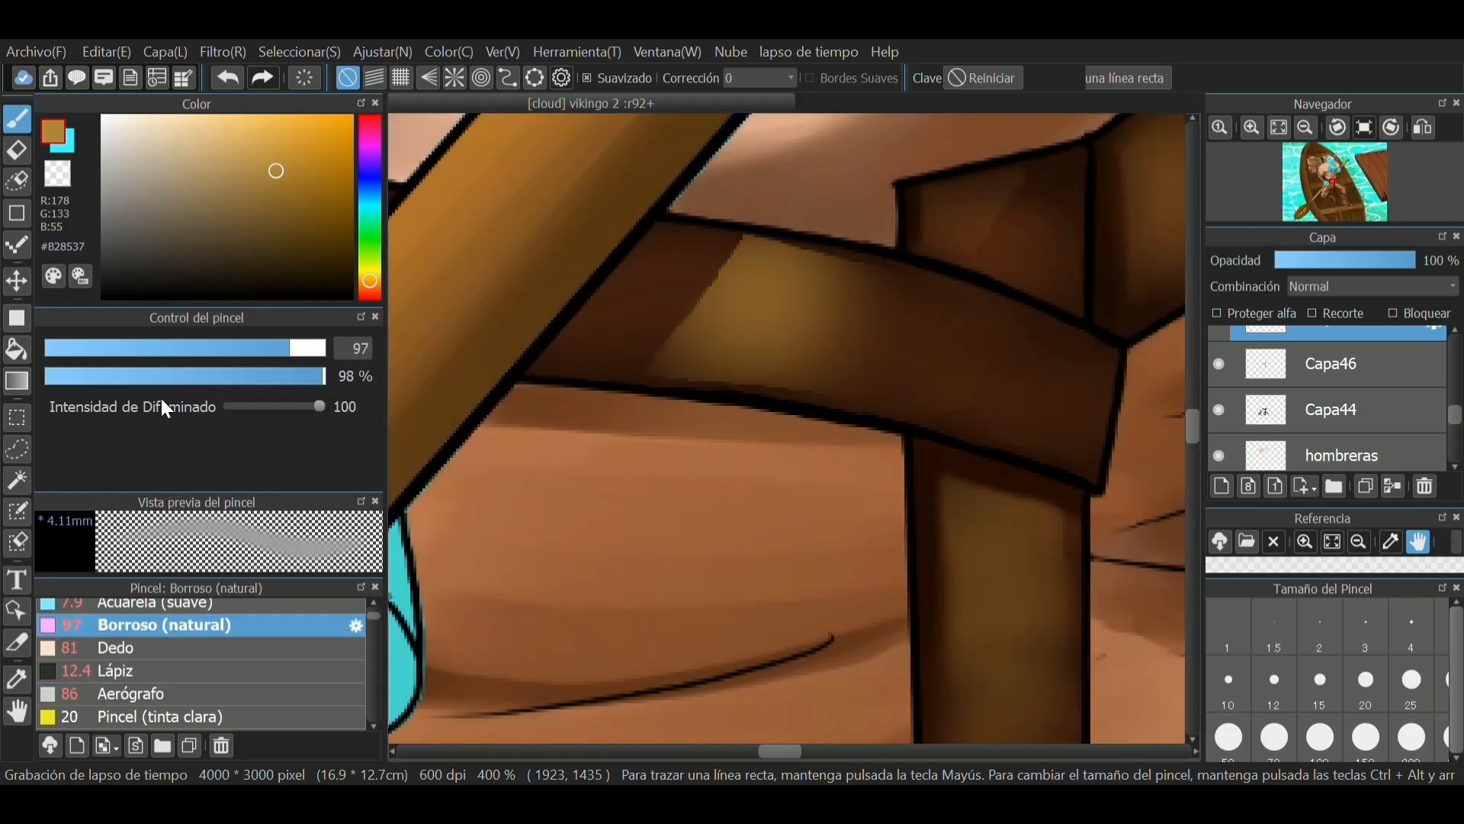
pyautogui.moveTo(674, 322)
pyautogui.mouseDown()
pyautogui.moveTo(794, 428)
pyautogui.moveTo(758, 305)
pyautogui.moveTo(755, 373)
pyautogui.mouseUp()
pyautogui.scroll(-4, 915, 399)
pyautogui.scroll(4, 760, 439)
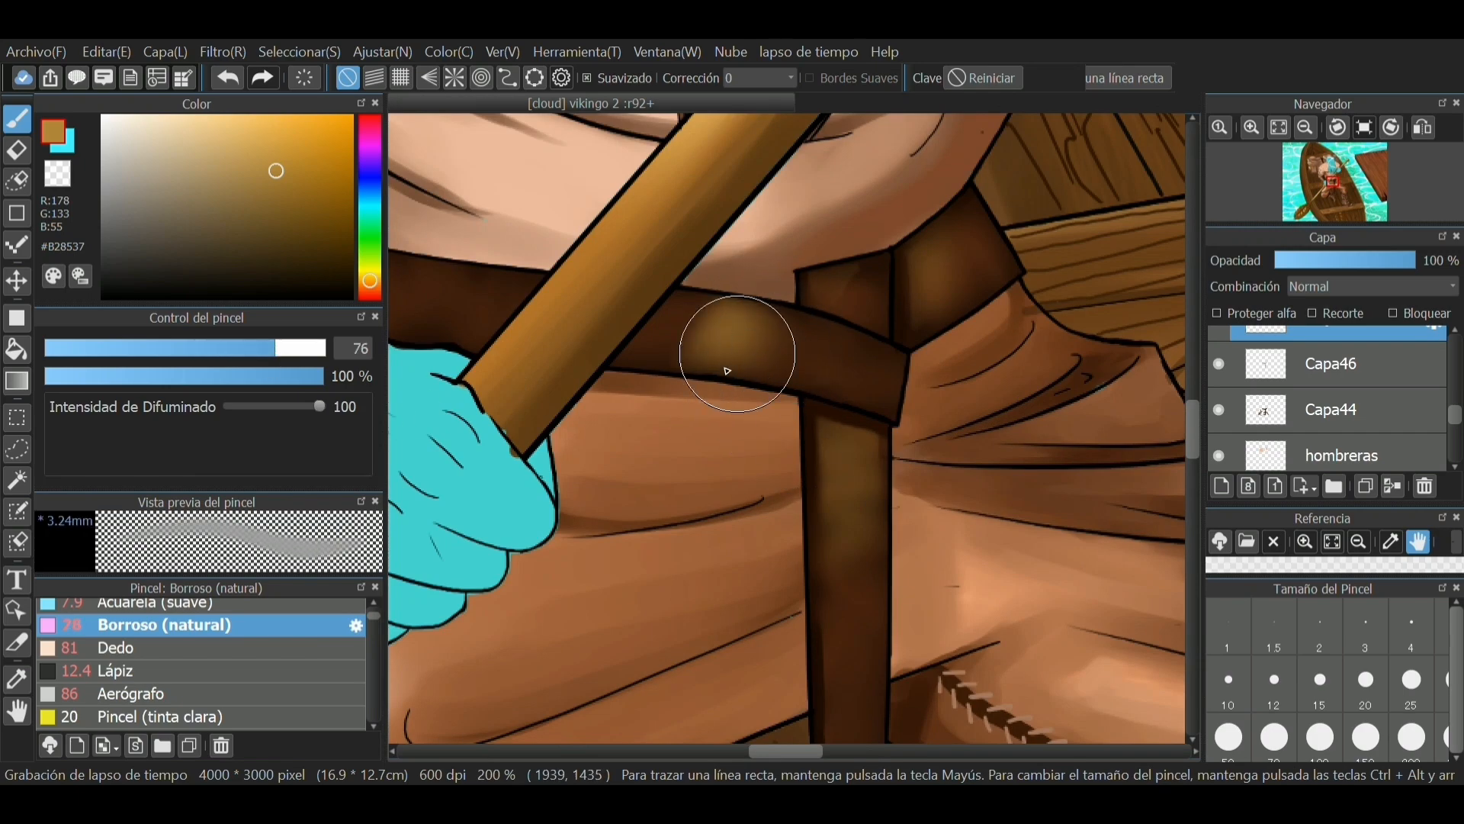
pyautogui.scroll(-6, 755, 374)
pyautogui.scroll(2, 811, 461)
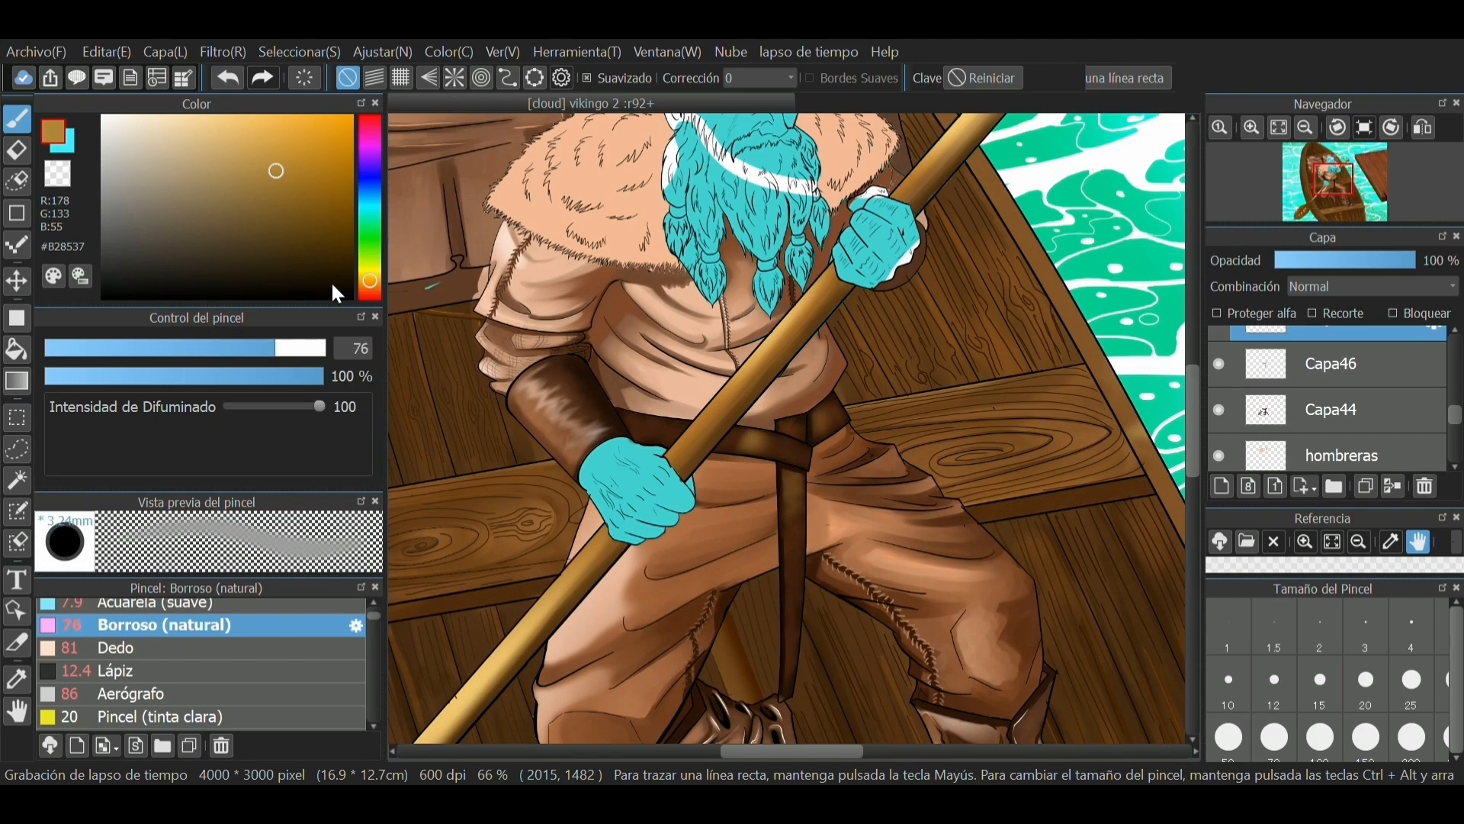
# Step: Add a new layer and draw a grey #8D8984 circle outline over the belt with Lápiz at size 9.2
pyautogui.scroll(5, 753, 433)
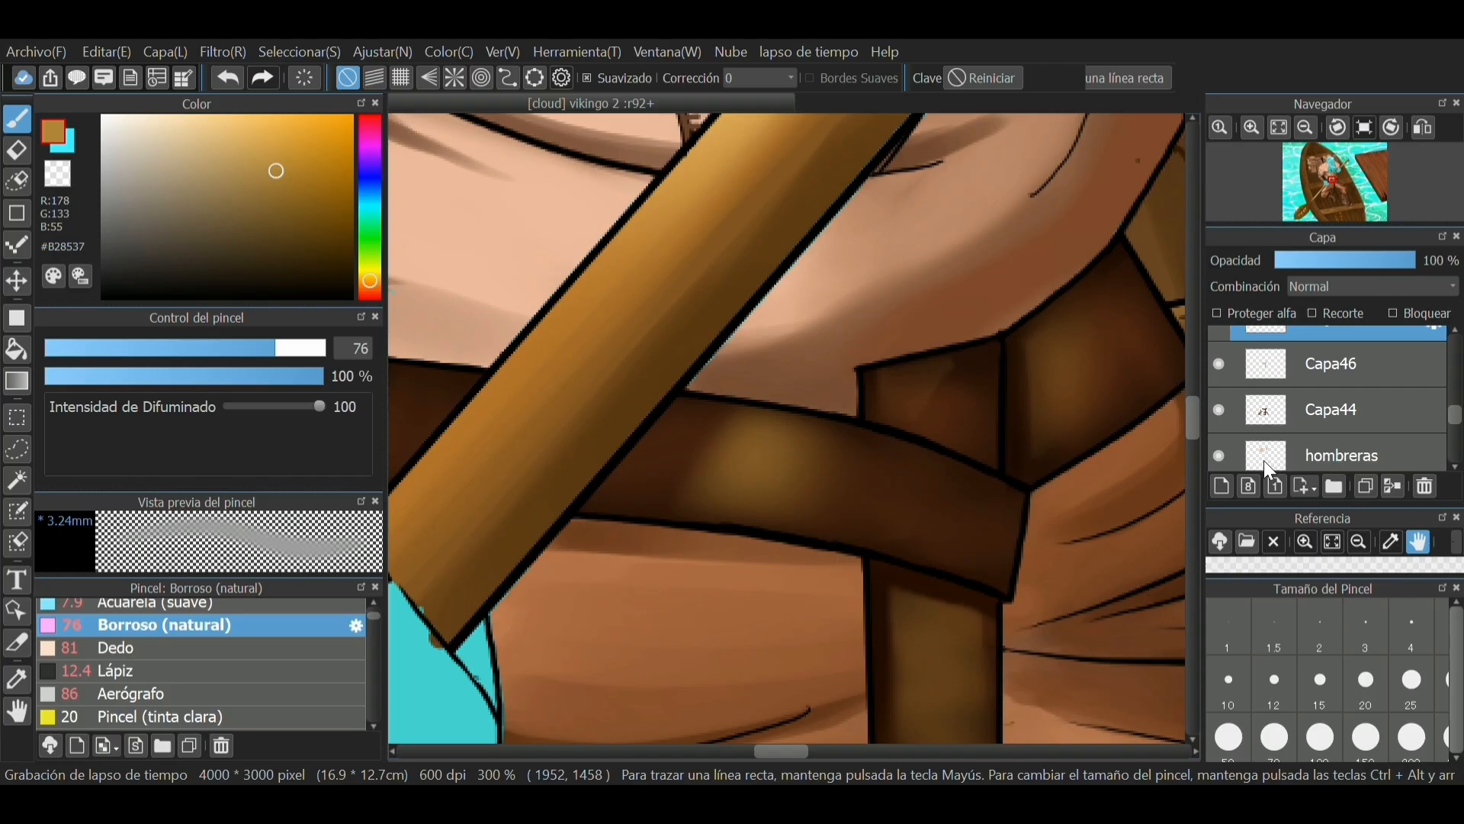
pyautogui.click(1222, 485)
pyautogui.scroll(-3, 786, 427)
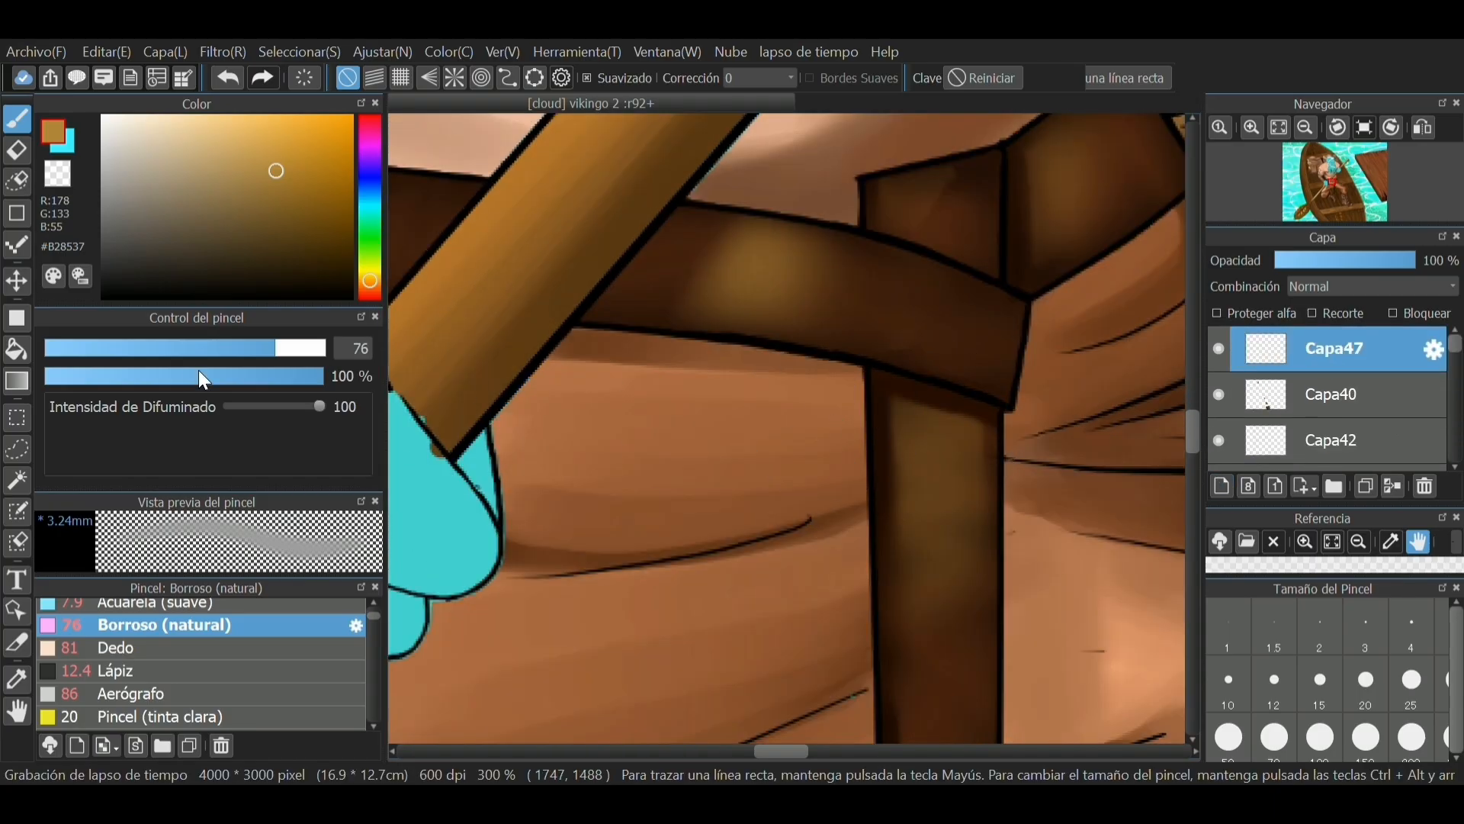
pyautogui.click(17, 213)
pyautogui.click(134, 228)
pyautogui.click(118, 197)
pyautogui.click(152, 670)
pyautogui.moveTo(267, 349); pyautogui.dragTo(92, 347)
pyautogui.moveTo(717, 412); pyautogui.dragTo(943, 211)
# Step: Transform the grey ring to position it over the belt band beside the knot
pyautogui.hotkey('ctrl', 't')
pyautogui.moveTo(882, 319)
pyautogui.mouseDown()
pyautogui.moveTo(917, 290)
pyautogui.moveTo(898, 307)
pyautogui.mouseUp()
pyautogui.moveTo(1013, 150); pyautogui.dragTo(1010, 160)
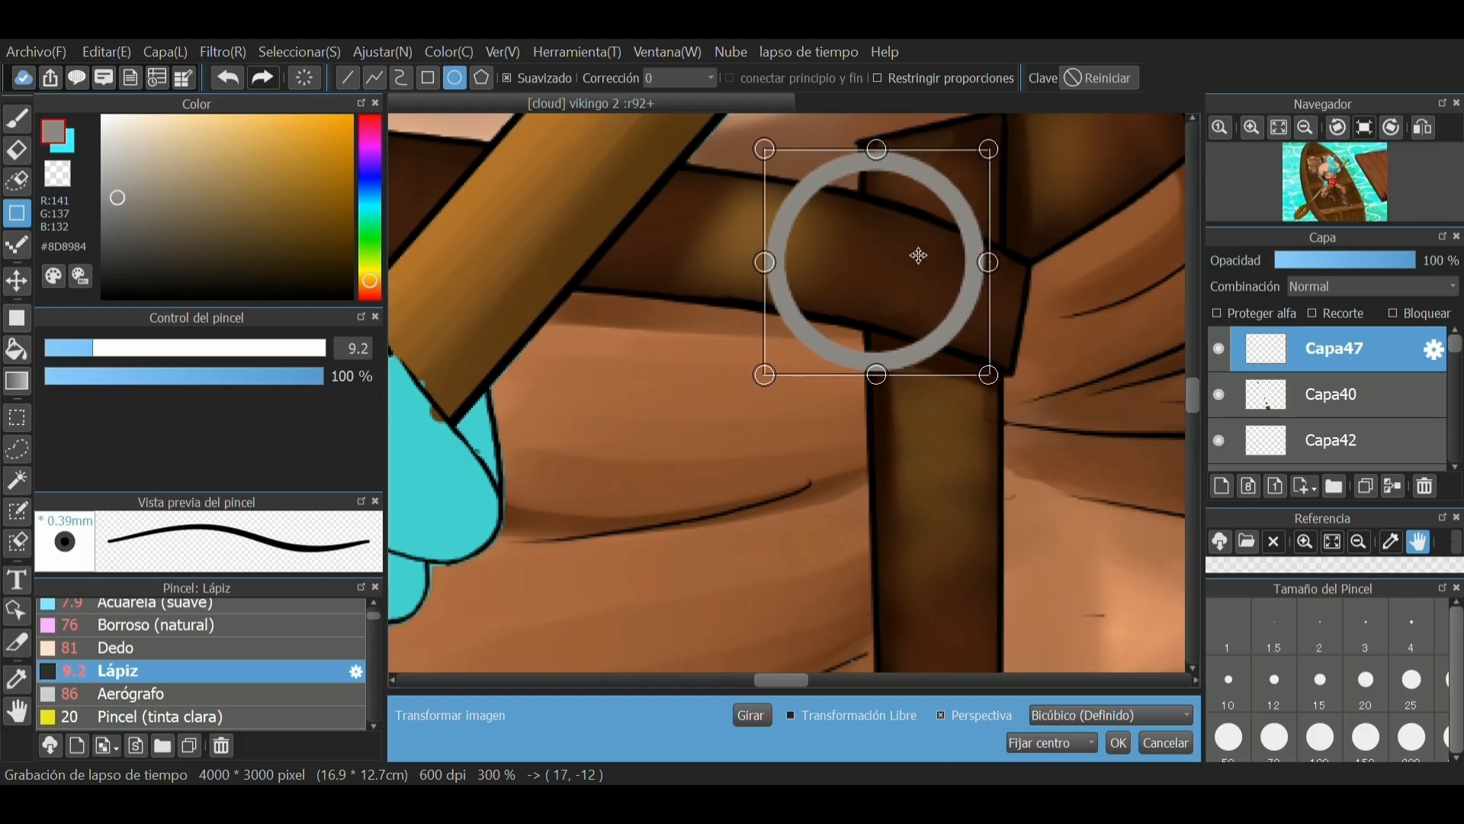
pyautogui.click(1118, 744)
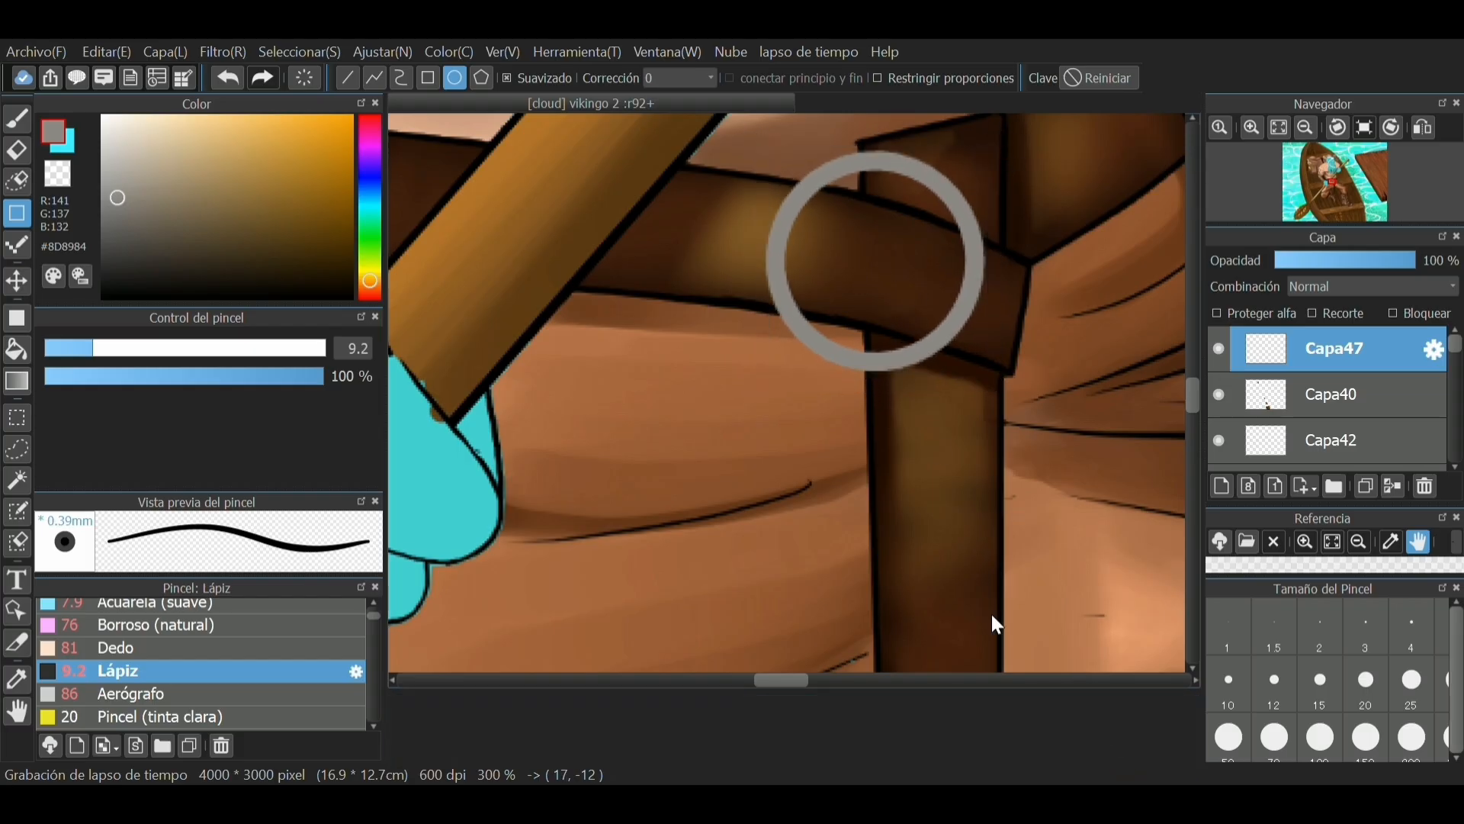
# Step: Add a layer clipped to the ring and tint the ring with #D1B77F using Aerógrafo at size 65 and 11% opacity
pyautogui.press('e')
pyautogui.hotkey('ctrl', 'shift', 'n')
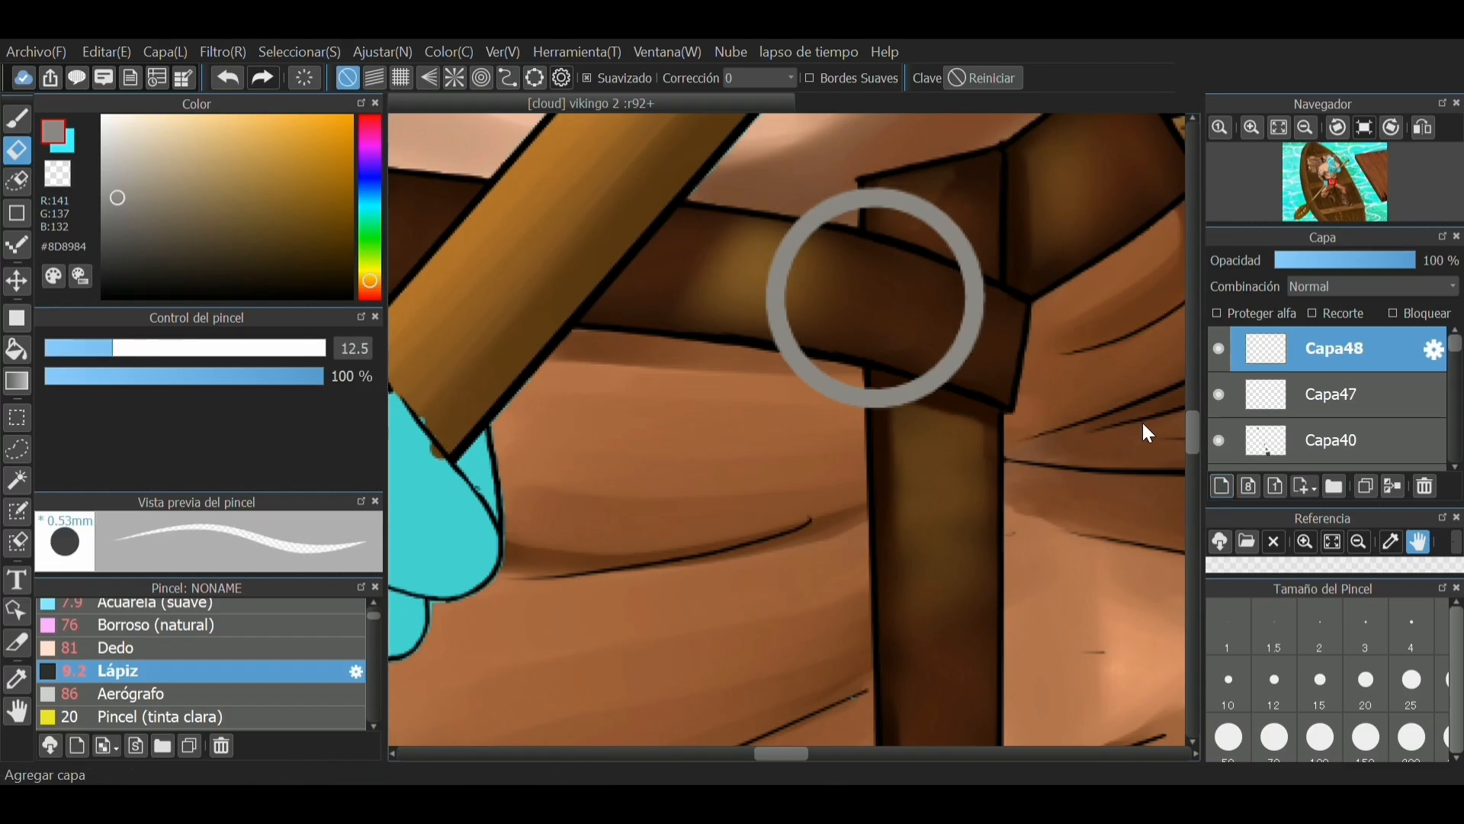
pyautogui.click(1313, 314)
pyautogui.press('p')
pyautogui.click(128, 698)
pyautogui.click(317, 347)
pyautogui.click(370, 268)
pyautogui.click(200, 147)
pyautogui.moveTo(370, 267); pyautogui.dragTo(370, 279)
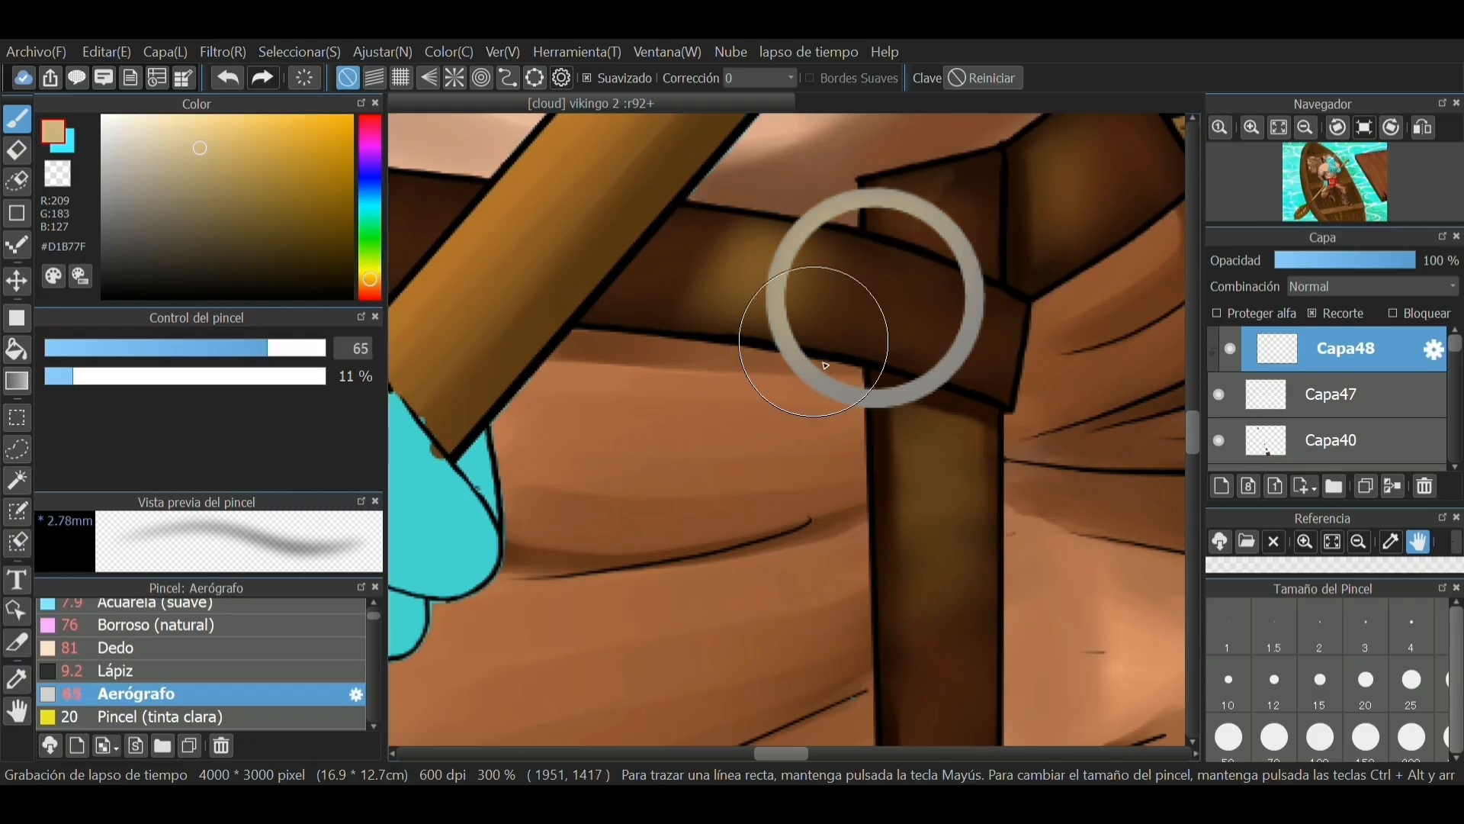
# Step: Shade the ring with browns #624914 and #392701 using Aerógrafo at size 39, and merge the shading into the ring's layer
pyautogui.keyDown('alt'); pyautogui.click(677, 236); pyautogui.keyUp('alt')
pyautogui.moveTo(677, 236); pyautogui.dragTo(546, 304)
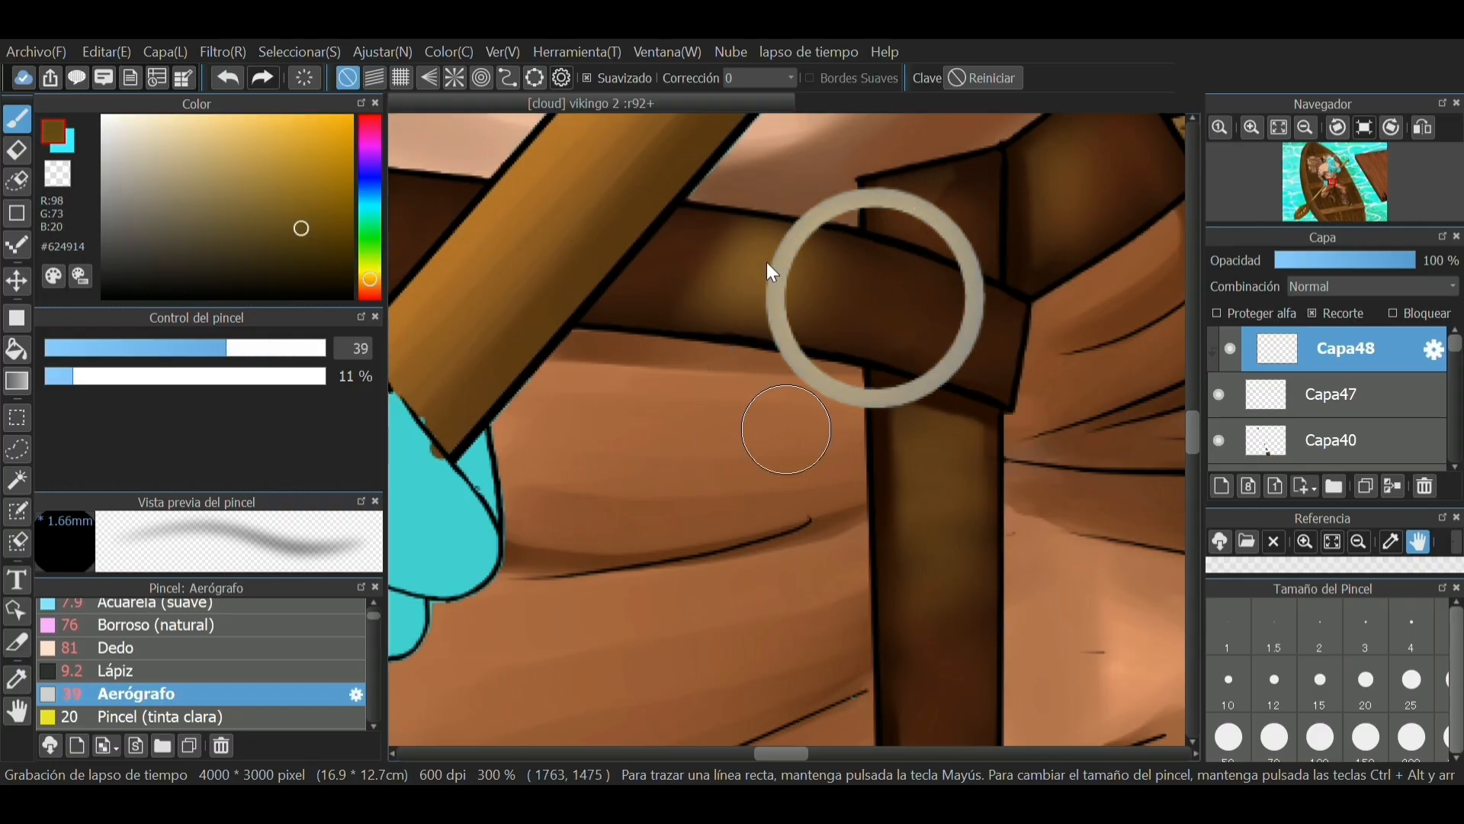
pyautogui.moveTo(826, 244)
pyautogui.mouseDown()
pyautogui.moveTo(882, 369)
pyautogui.moveTo(833, 211)
pyautogui.moveTo(963, 328)
pyautogui.mouseUp()
pyautogui.click(346, 258)
pyautogui.moveTo(866, 206)
pyautogui.mouseDown()
pyautogui.moveTo(876, 435)
pyautogui.moveTo(876, 215)
pyautogui.mouseUp()
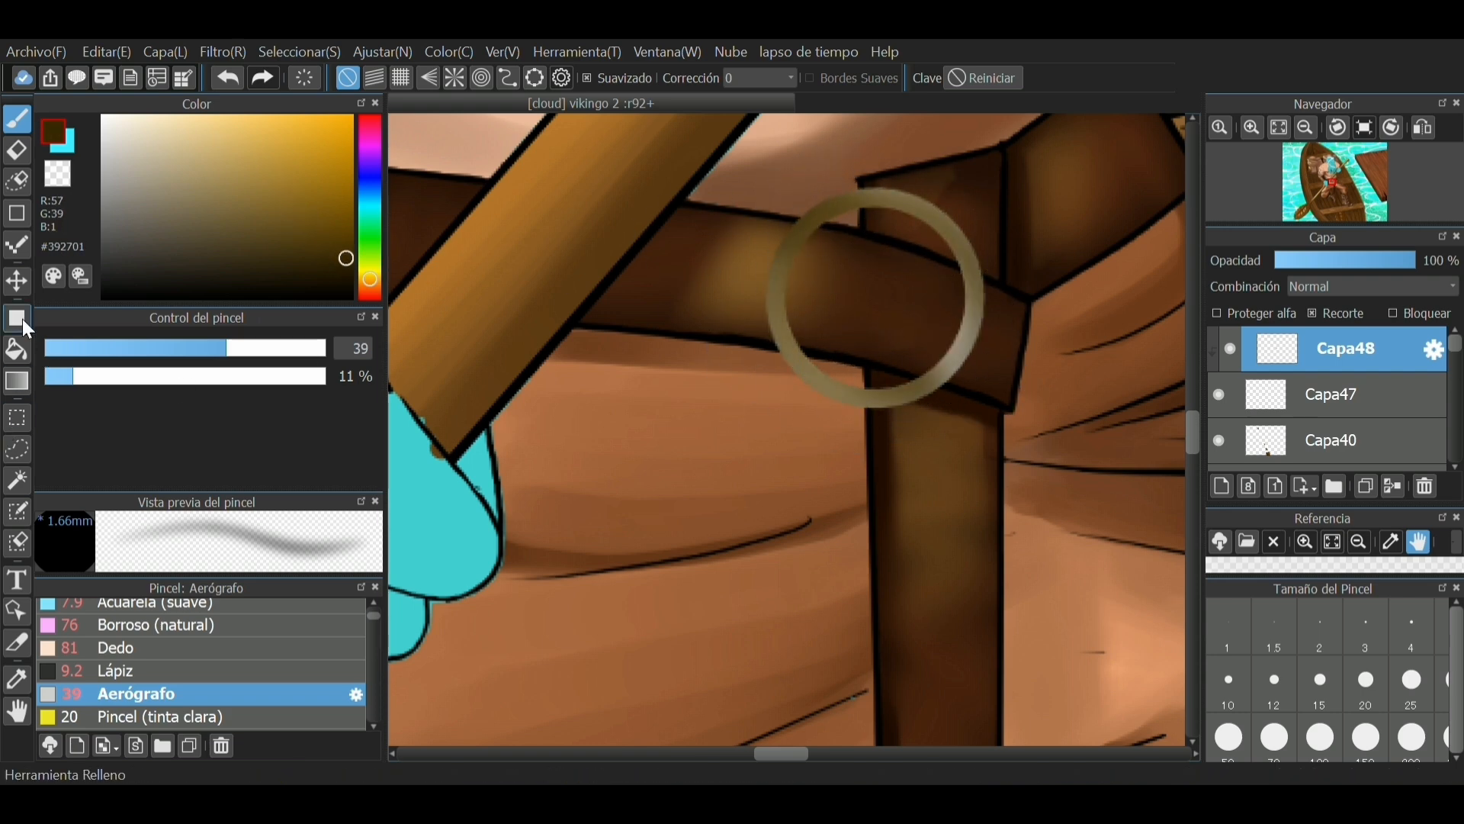
pyautogui.click(137, 670)
pyautogui.click(1424, 486)
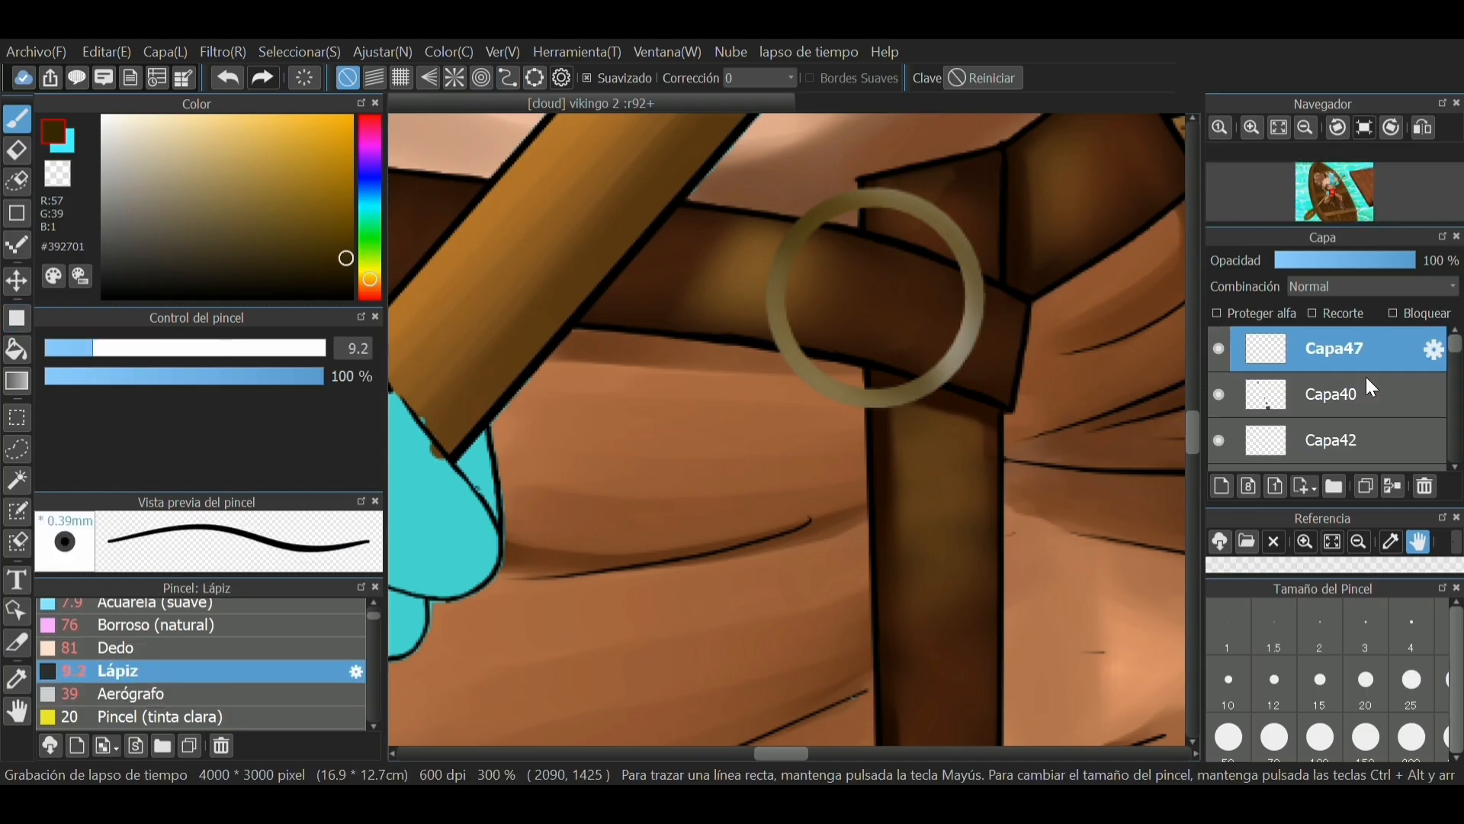
# Step: Add a new layer and draw an off-white #F9F8F7 ellipse outline near the metal ring at size 4.5
pyautogui.click(1221, 485)
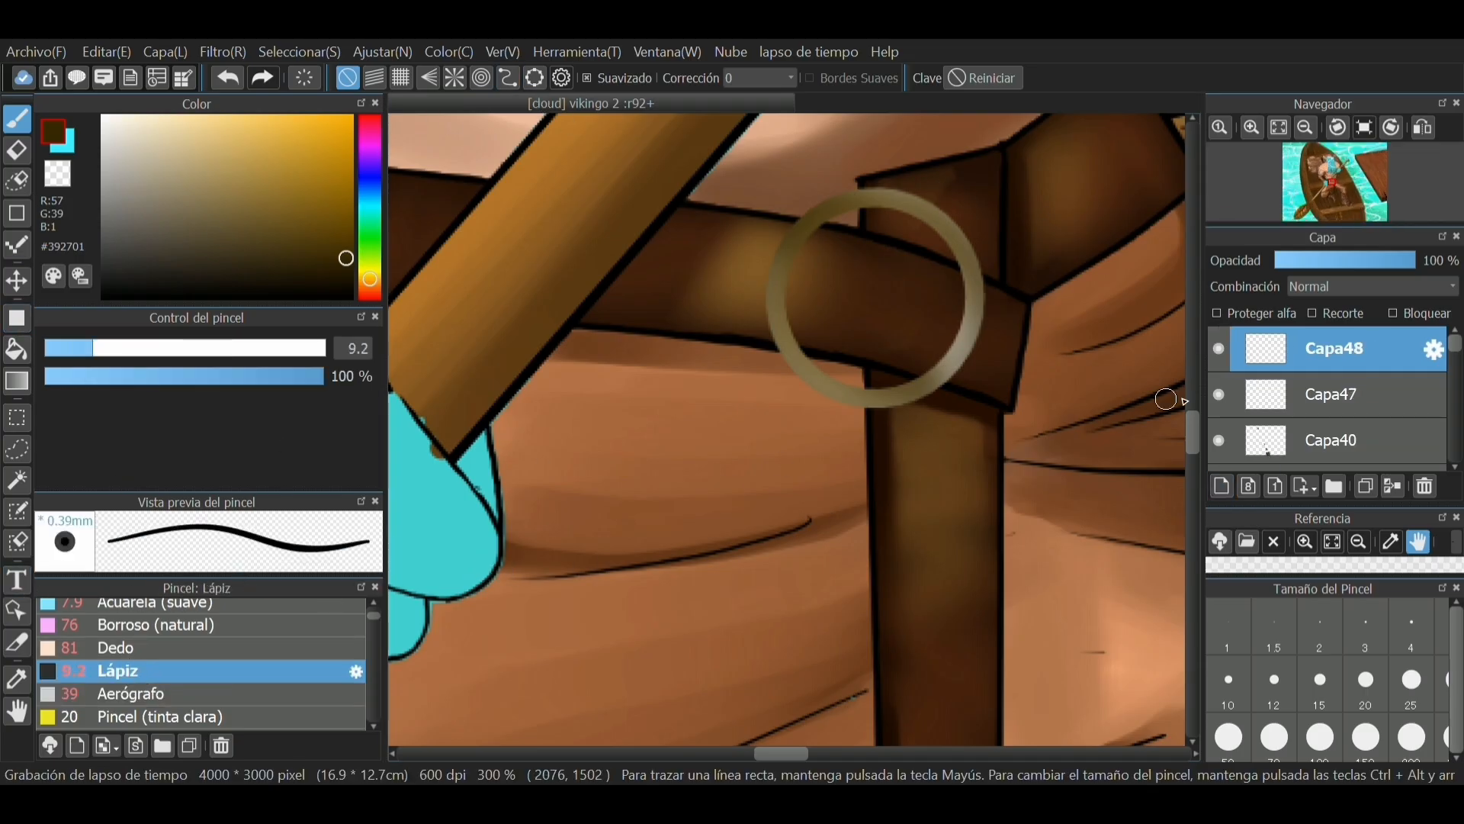
pyautogui.press('u')
pyautogui.click(105, 119)
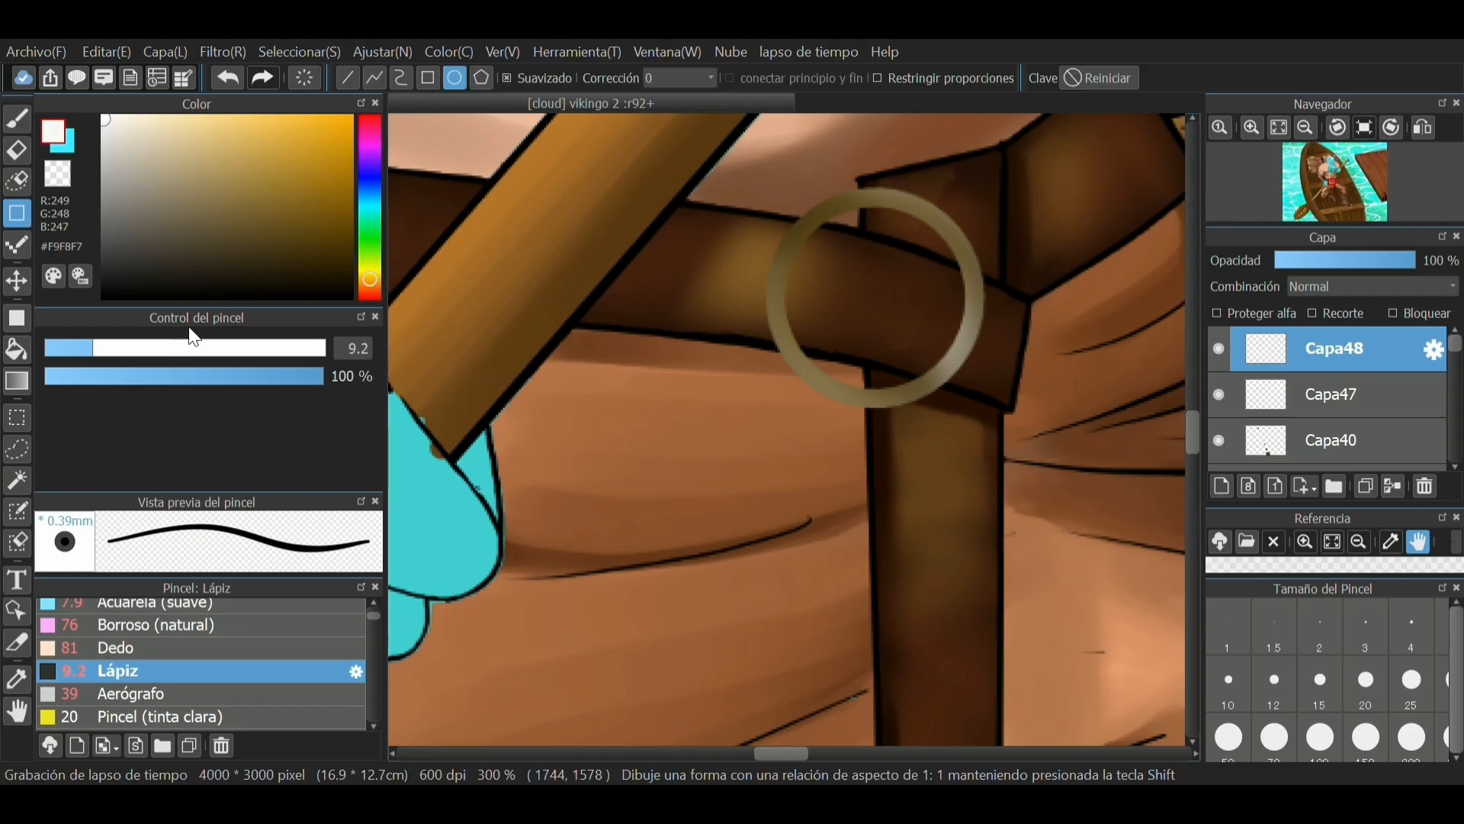
pyautogui.click(65, 349)
pyautogui.moveTo(694, 457)
pyautogui.mouseDown()
pyautogui.moveTo(899, 245)
pyautogui.moveTo(929, 234)
pyautogui.mouseUp()
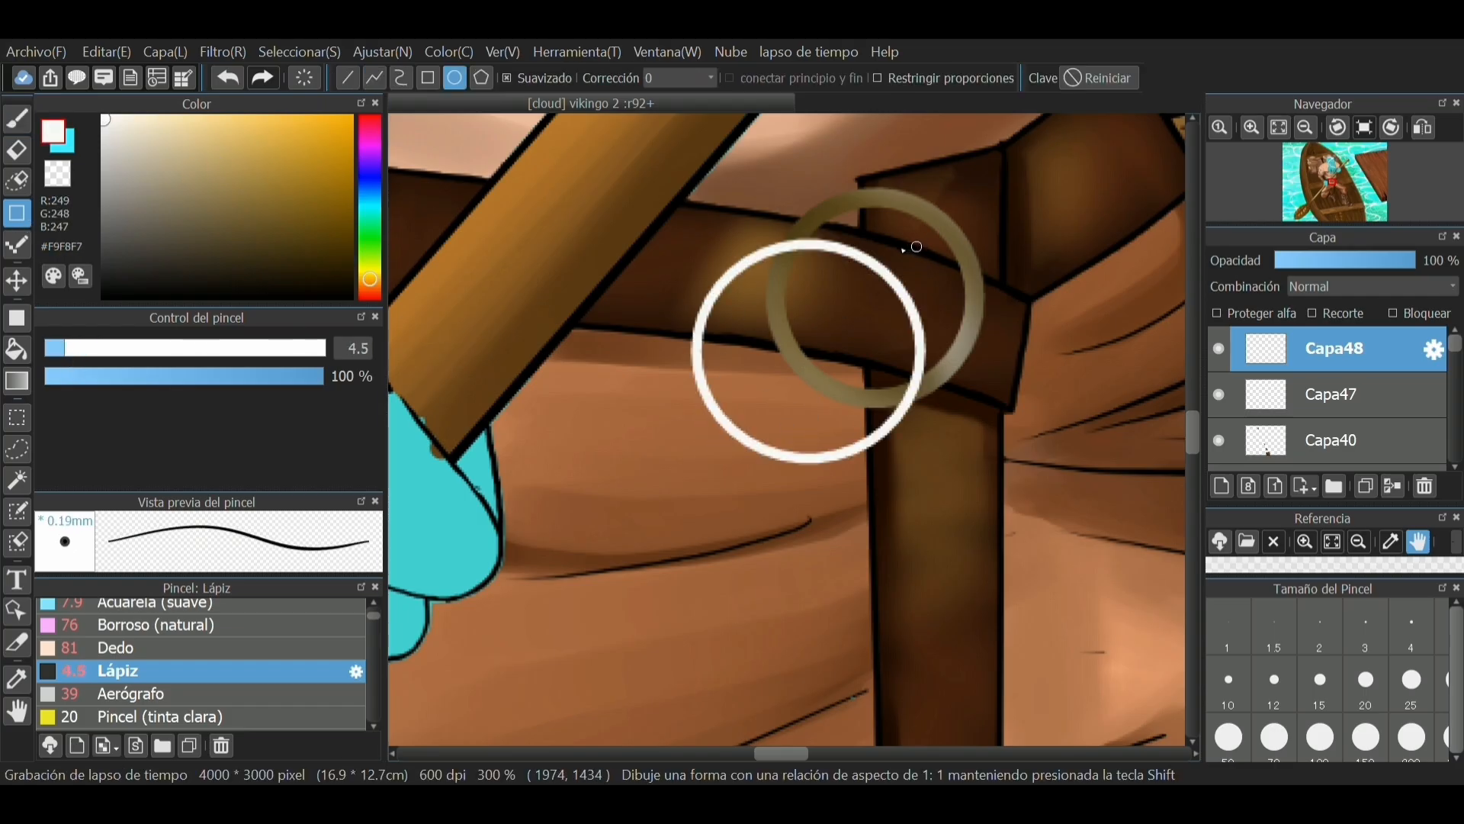
# Step: Transform the off-white outline to fit over the metal ring, and set its layer opacity to 54%
pyautogui.moveTo(886, 326); pyautogui.dragTo(898, 328)
pyautogui.moveTo(1010, 147)
pyautogui.mouseDown()
pyautogui.moveTo(1004, 163)
pyautogui.moveTo(985, 156)
pyautogui.mouseUp()
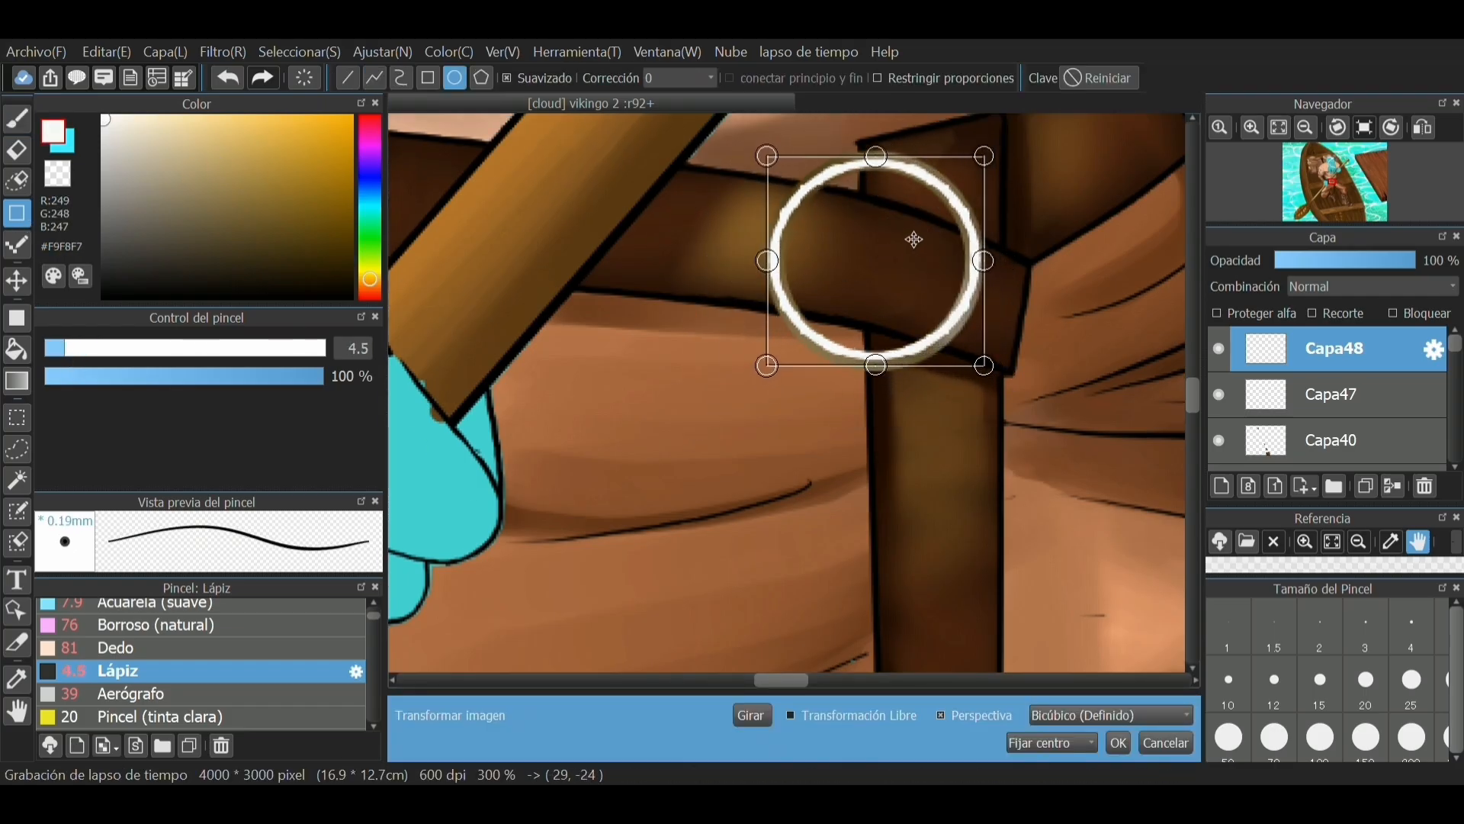
pyautogui.moveTo(876, 383); pyautogui.dragTo(876, 391)
pyautogui.moveTo(910, 264); pyautogui.dragTo(911, 267)
pyautogui.click(1118, 743)
pyautogui.click(1350, 260)
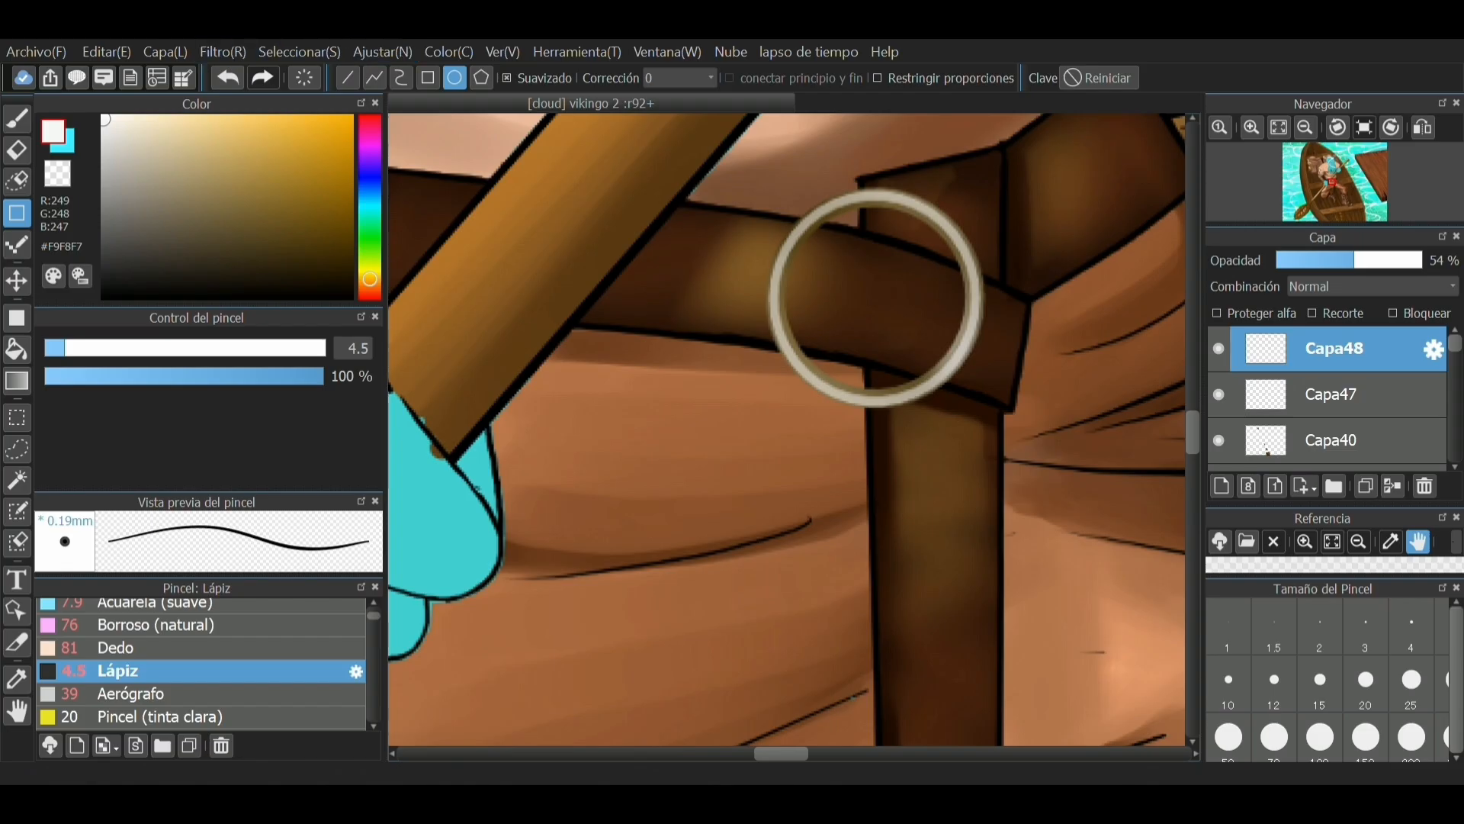
# Step: Soften the off-white outline with Borroso (natural) at size 32, 22% opacity and blur intensity 36
pyautogui.click(175, 694)
pyautogui.click(176, 624)
pyautogui.moveTo(263, 348)
pyautogui.mouseDown()
pyautogui.moveTo(299, 348)
pyautogui.moveTo(208, 347)
pyautogui.mouseUp()
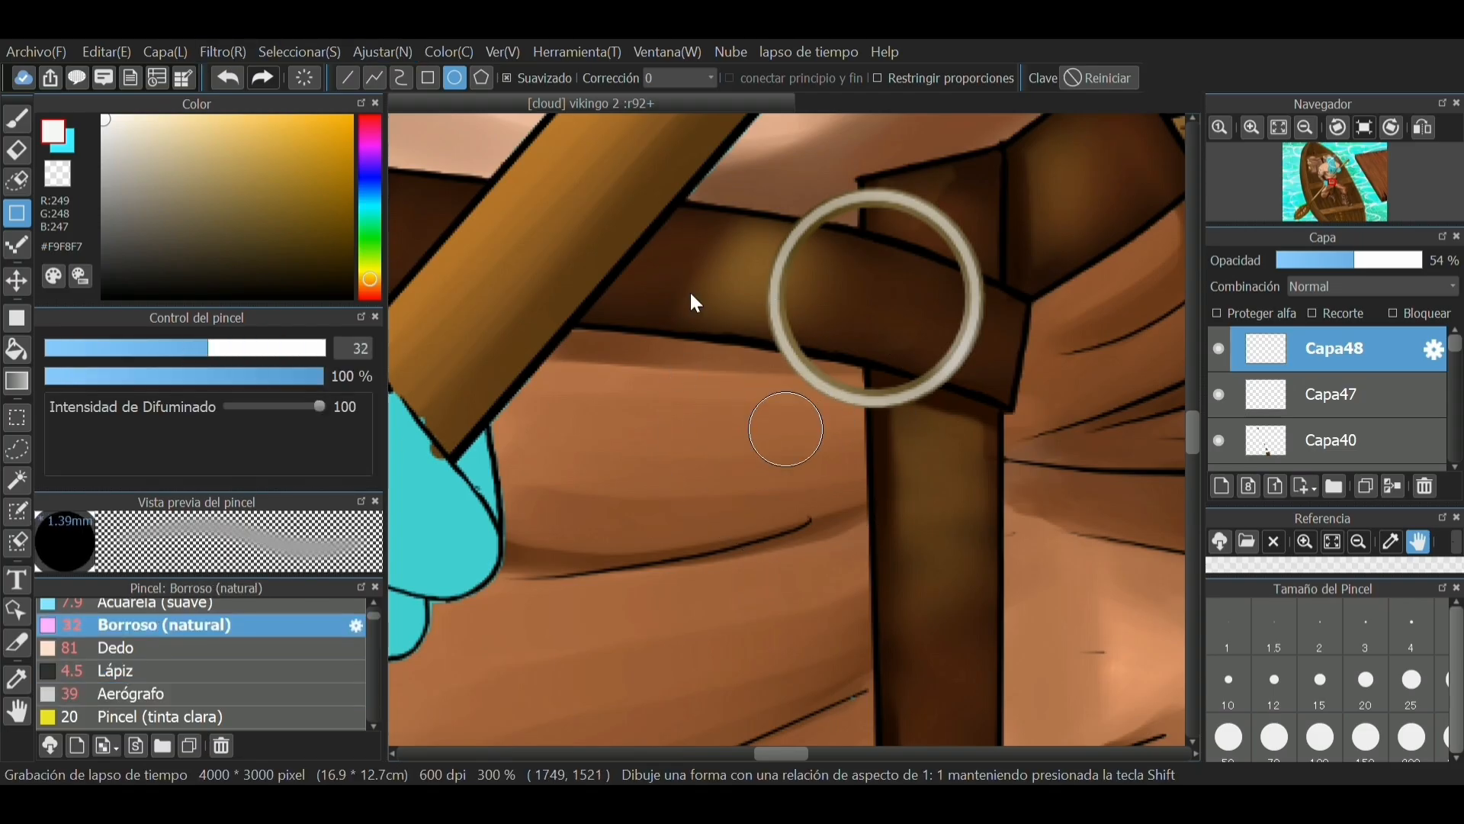
pyautogui.moveTo(811, 229)
pyautogui.mouseDown()
pyautogui.moveTo(794, 358)
pyautogui.moveTo(797, 347)
pyautogui.mouseUp()
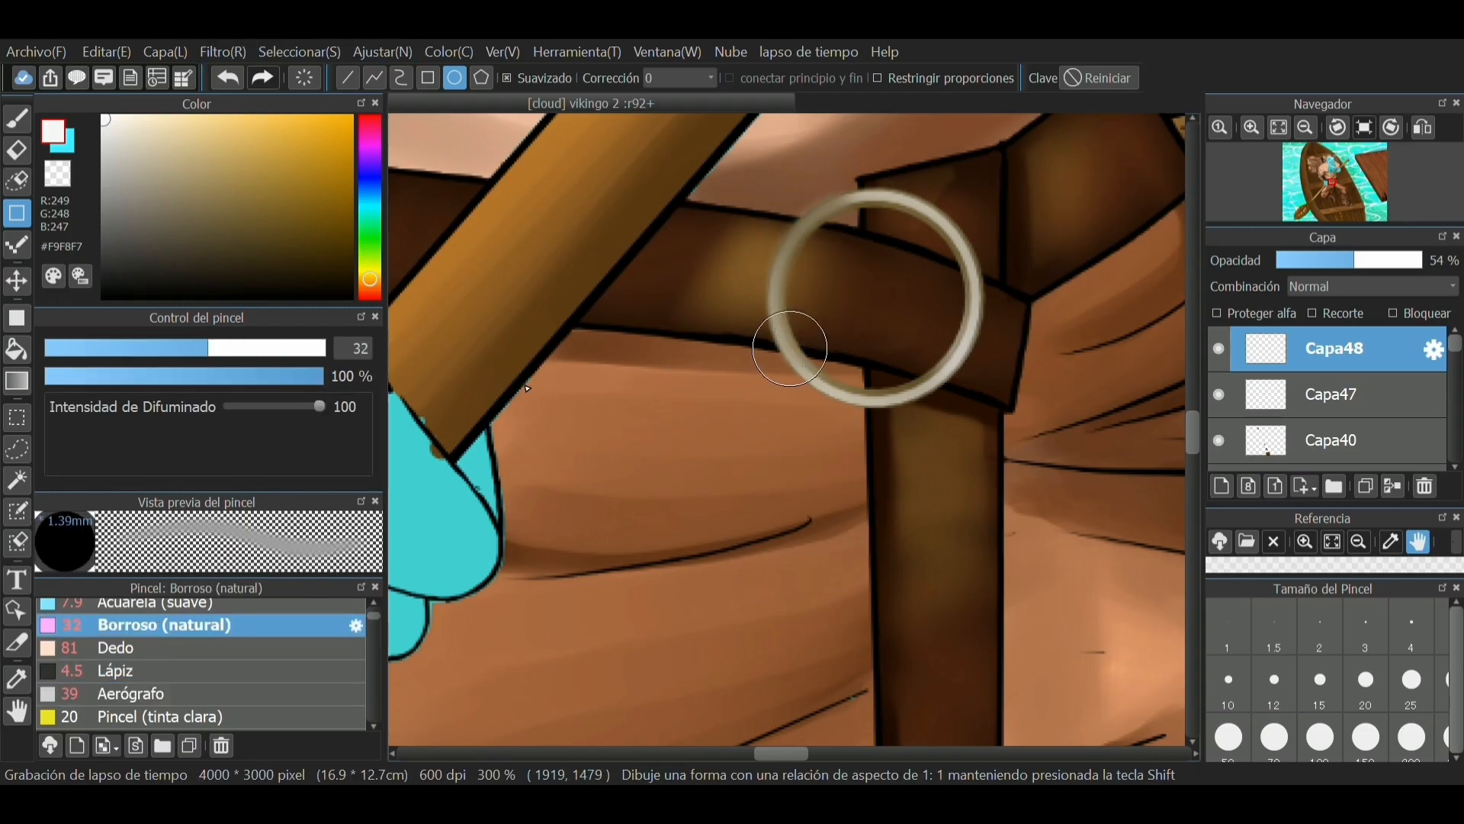
pyautogui.press('b')
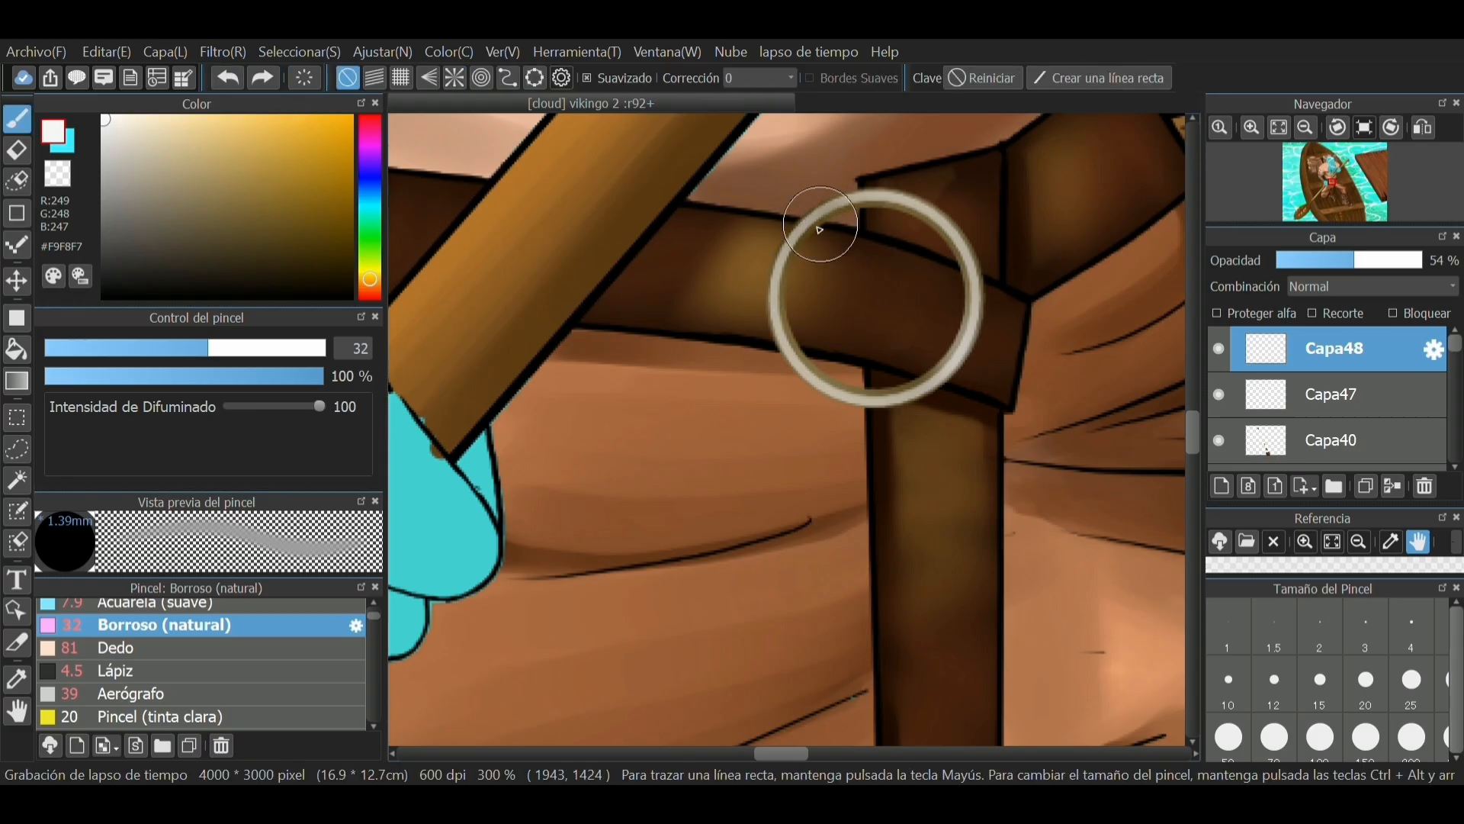
pyautogui.click(126, 378)
pyautogui.moveTo(319, 406); pyautogui.dragTo(262, 406)
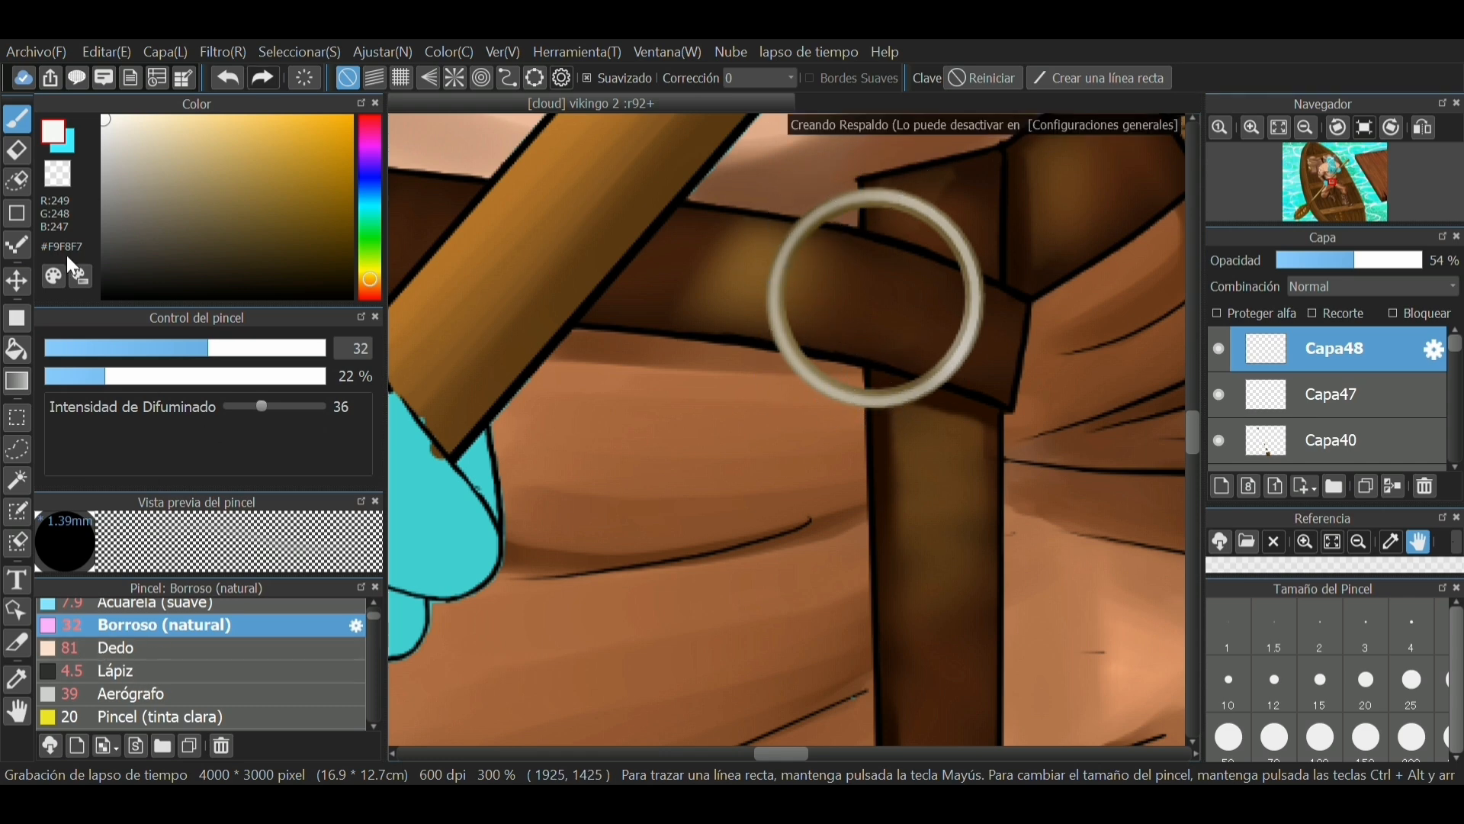
# Step: Prepare Pluma (tinta) at size 4.6 in #FFFFFF, and merge the off-white outline into the ring's layer
pyautogui.scroll(2, 372, 614)
pyautogui.click(182, 652)
pyautogui.moveTo(84, 348); pyautogui.dragTo(64, 344)
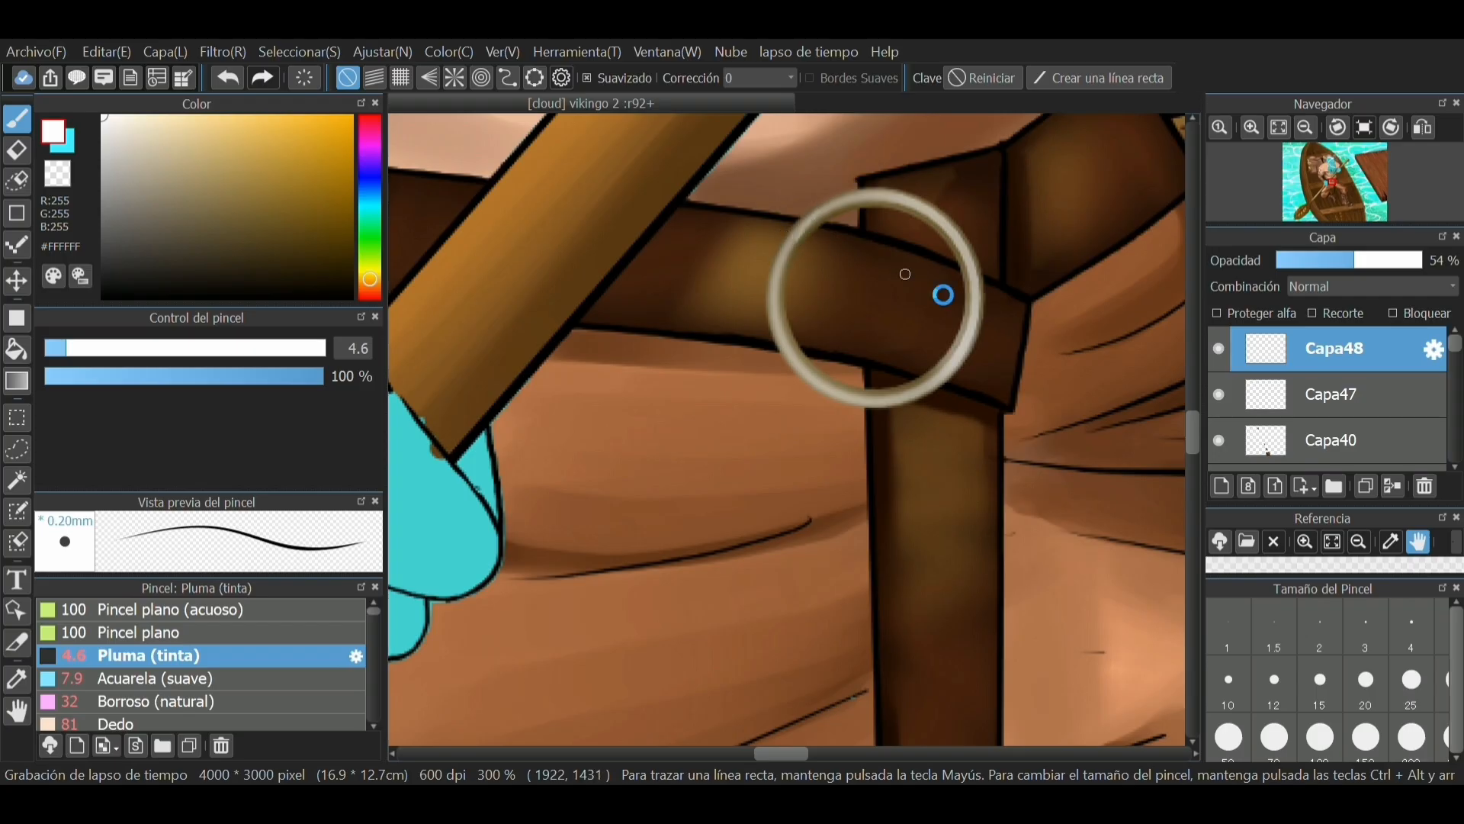
pyautogui.hotkey('ctrl', 'e')
pyautogui.moveTo(786, 339); pyautogui.dragTo(784, 326)
pyautogui.hotkey('ctrl', 'z')
pyautogui.click(58, 344)
pyautogui.moveTo(813, 219)
pyautogui.mouseDown()
pyautogui.moveTo(775, 300)
pyautogui.moveTo(813, 376)
pyautogui.mouseUp()
pyautogui.hotkey('ctrl', 'z')
# Step: Paint #FFFFFF highlights along the ring's left arc with Pluma (tinta) at size 2.7, undoing unwanted strokes
pyautogui.click(57, 353)
pyautogui.moveTo(779, 282); pyautogui.dragTo(817, 216)
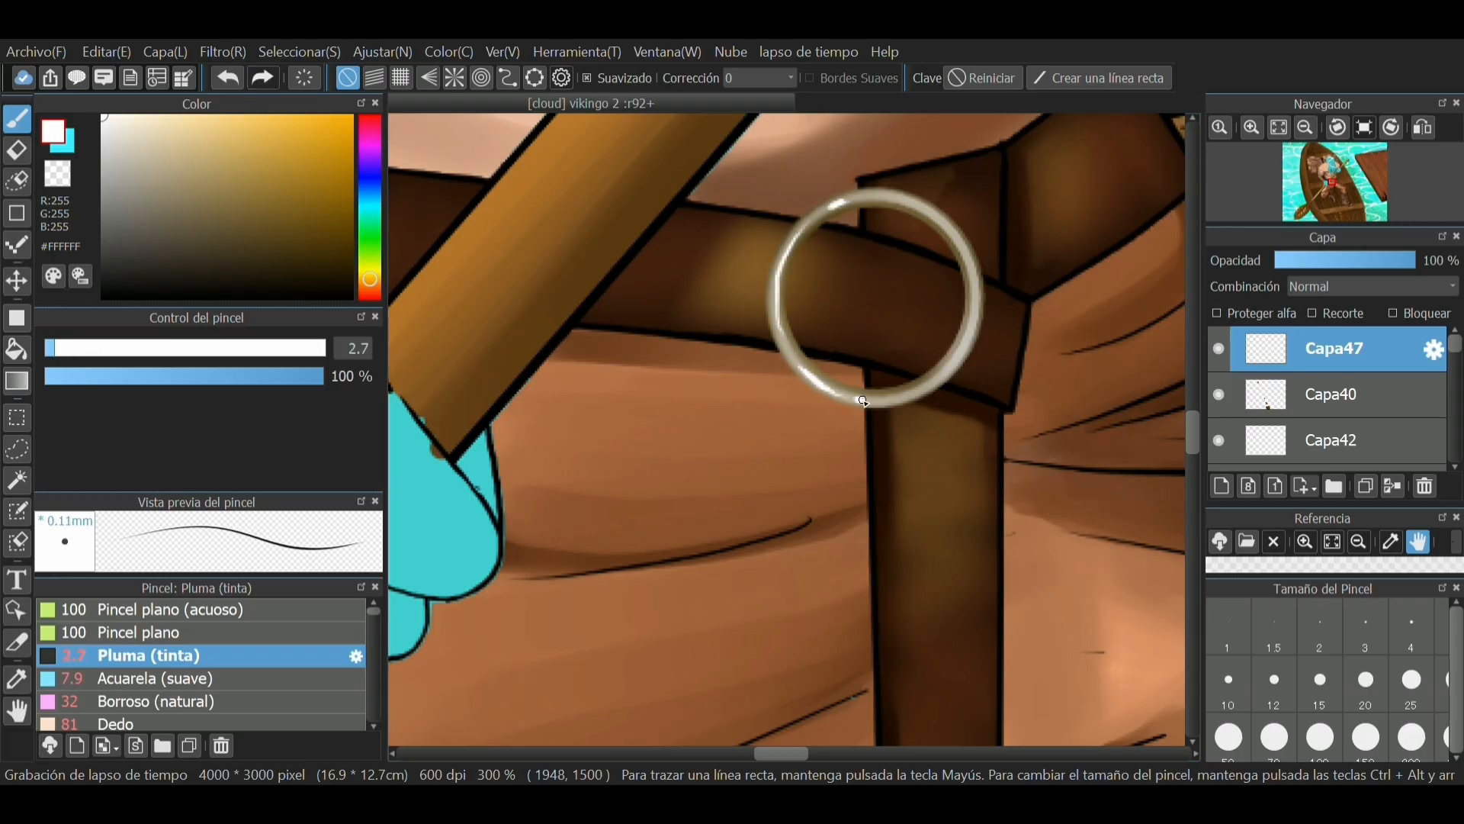
pyautogui.hotkey('ctrl', 'z')
pyautogui.hotkey('ctrl', 'z')
pyautogui.moveTo(776, 281)
pyautogui.mouseDown()
pyautogui.moveTo(775, 320)
pyautogui.moveTo(777, 284)
pyautogui.mouseUp()
pyautogui.hotkey('ctrl', 'z')
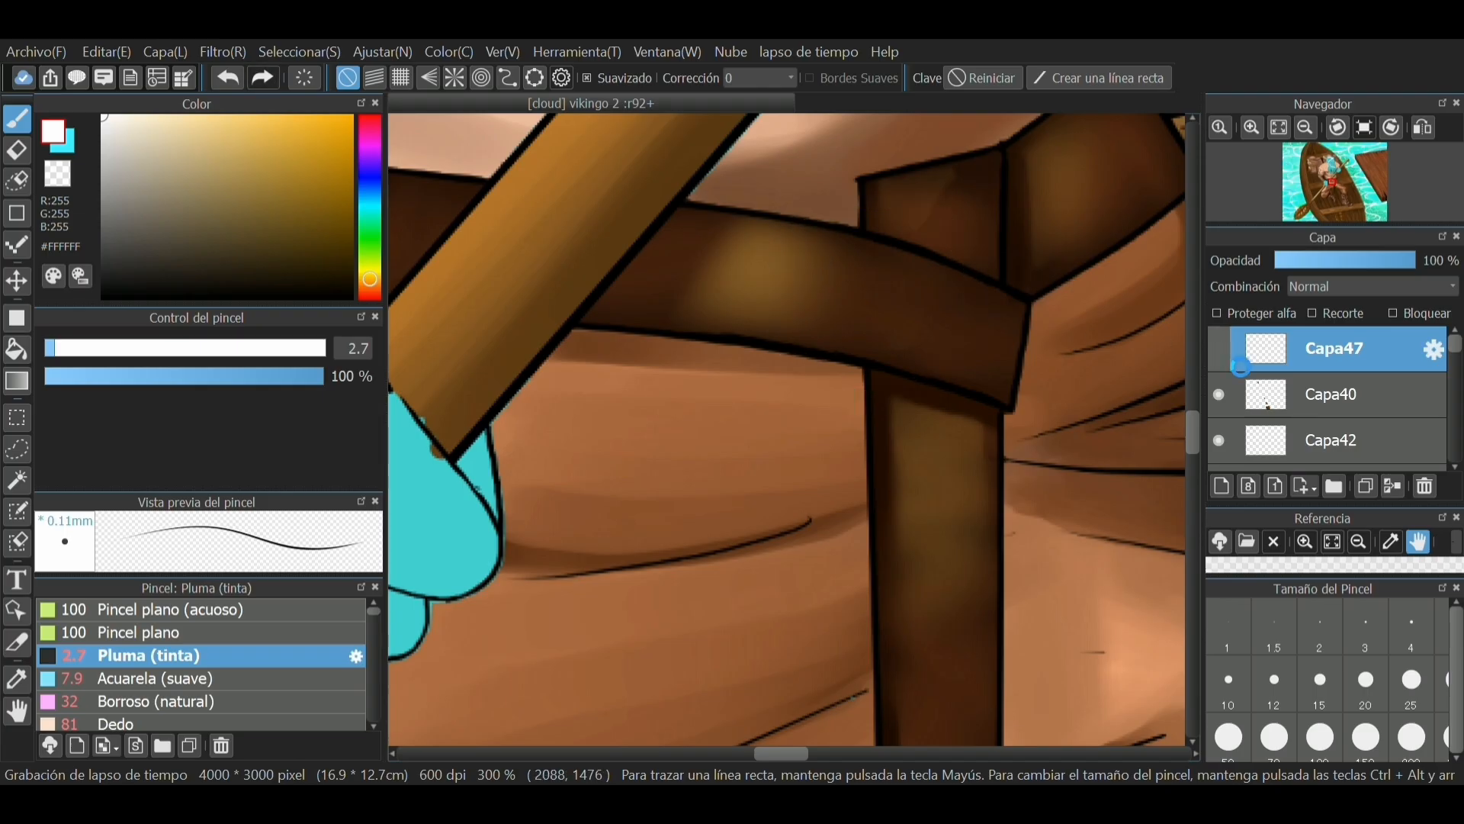
# Step: Erase the ring's right half over the belt with the eraser at size 11.8, and transform the remaining arc against the knot
pyautogui.press('e')
pyautogui.moveTo(900, 392)
pyautogui.mouseDown()
pyautogui.moveTo(910, 210)
pyautogui.moveTo(877, 202)
pyautogui.mouseUp()
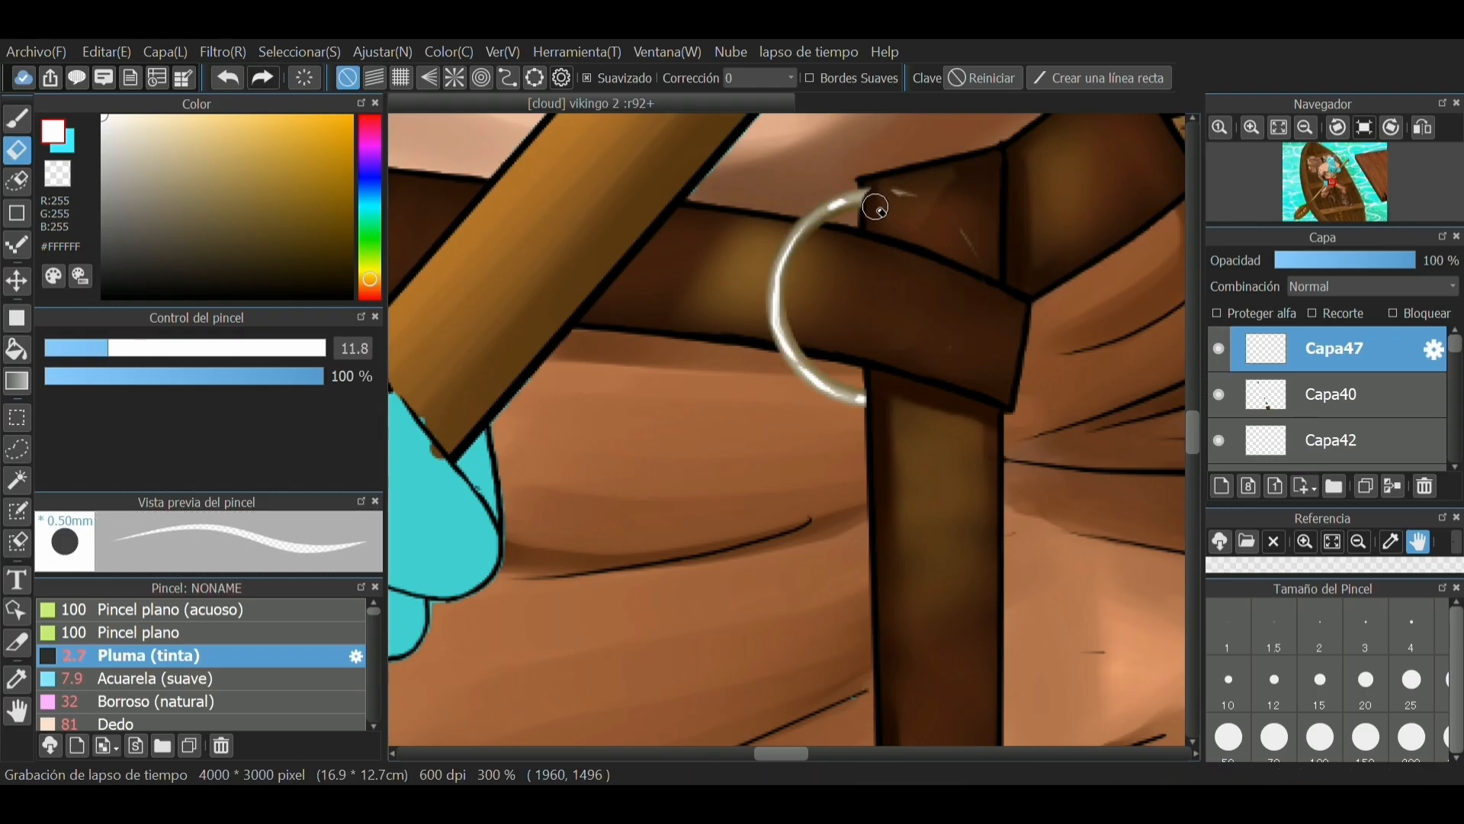
pyautogui.moveTo(862, 252); pyautogui.dragTo(884, 306)
pyautogui.hotkey('ctrl', 't')
pyautogui.moveTo(906, 163); pyautogui.dragTo(908, 204)
pyautogui.moveTo(1075, 336); pyautogui.dragTo(1034, 337)
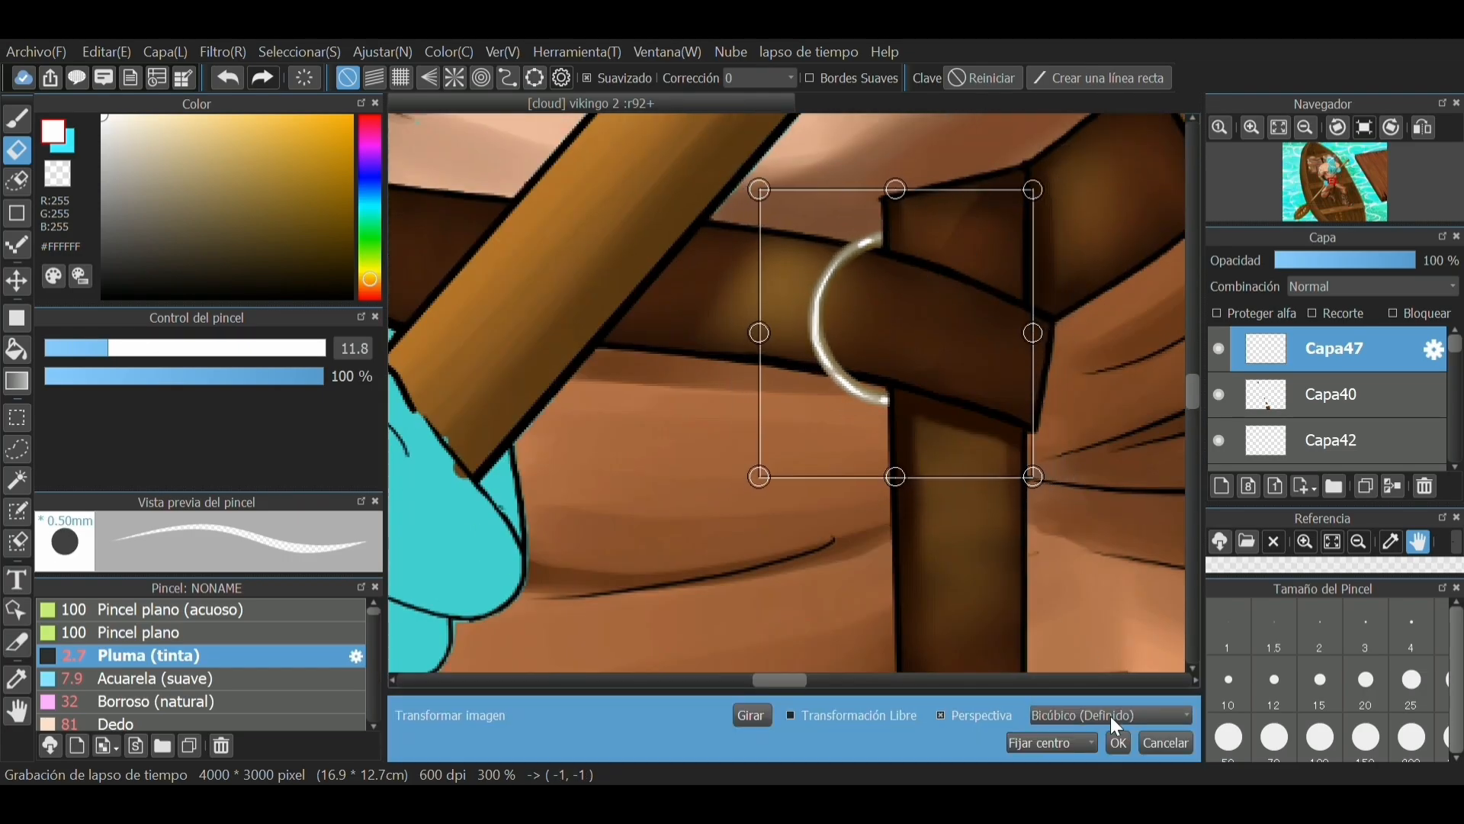
pyautogui.click(1118, 742)
# Step: Dab a round #FED886 spot near the lower end of the hanging strap with Lápiz, and sample the strap's dark outline colour
pyautogui.scroll(-3, 954, 350)
pyautogui.scroll(2, 904, 526)
pyautogui.scroll(-5, 1362, 412)
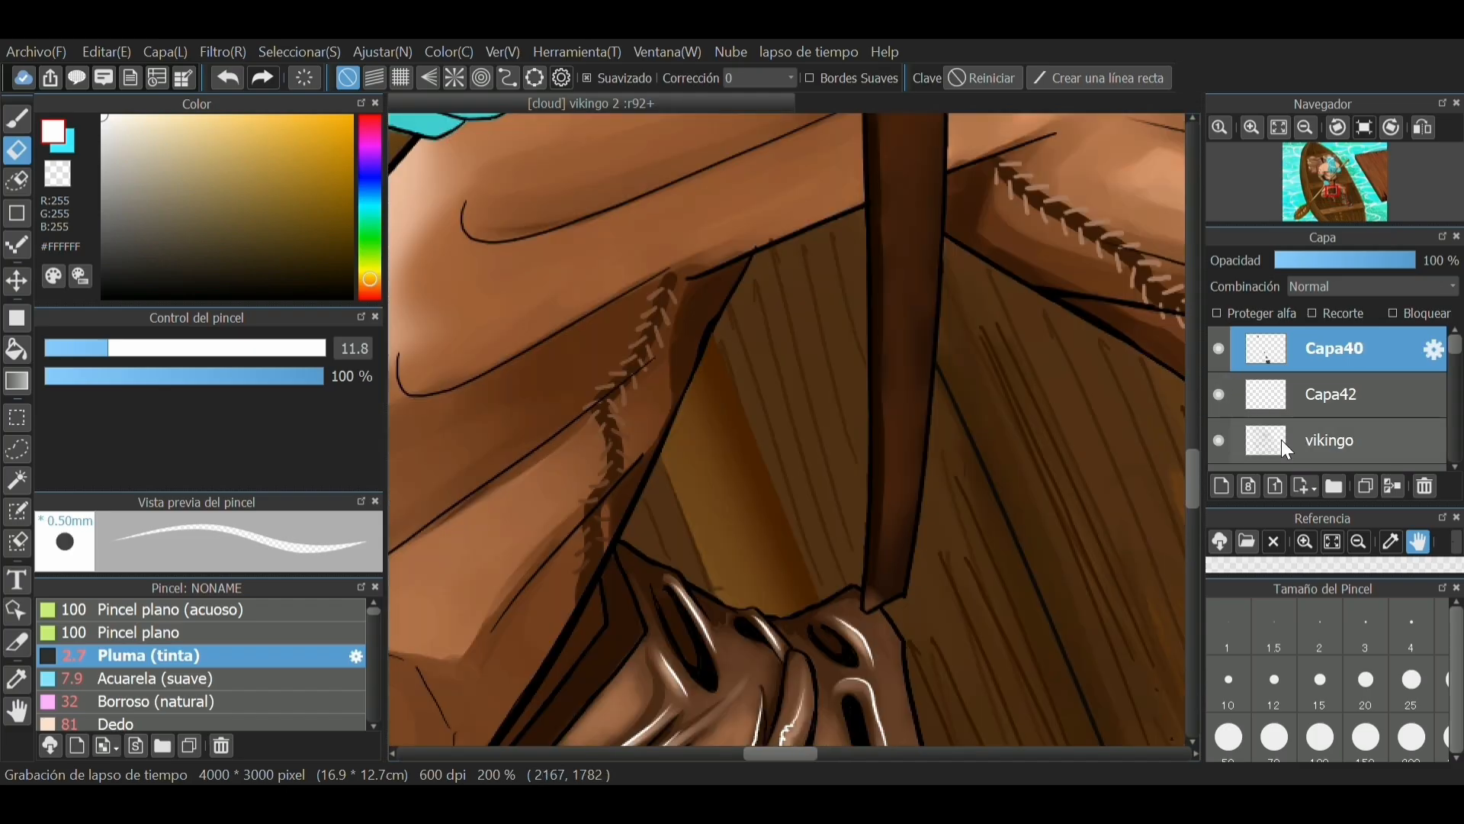
pyautogui.scroll(-3, 751, 326)
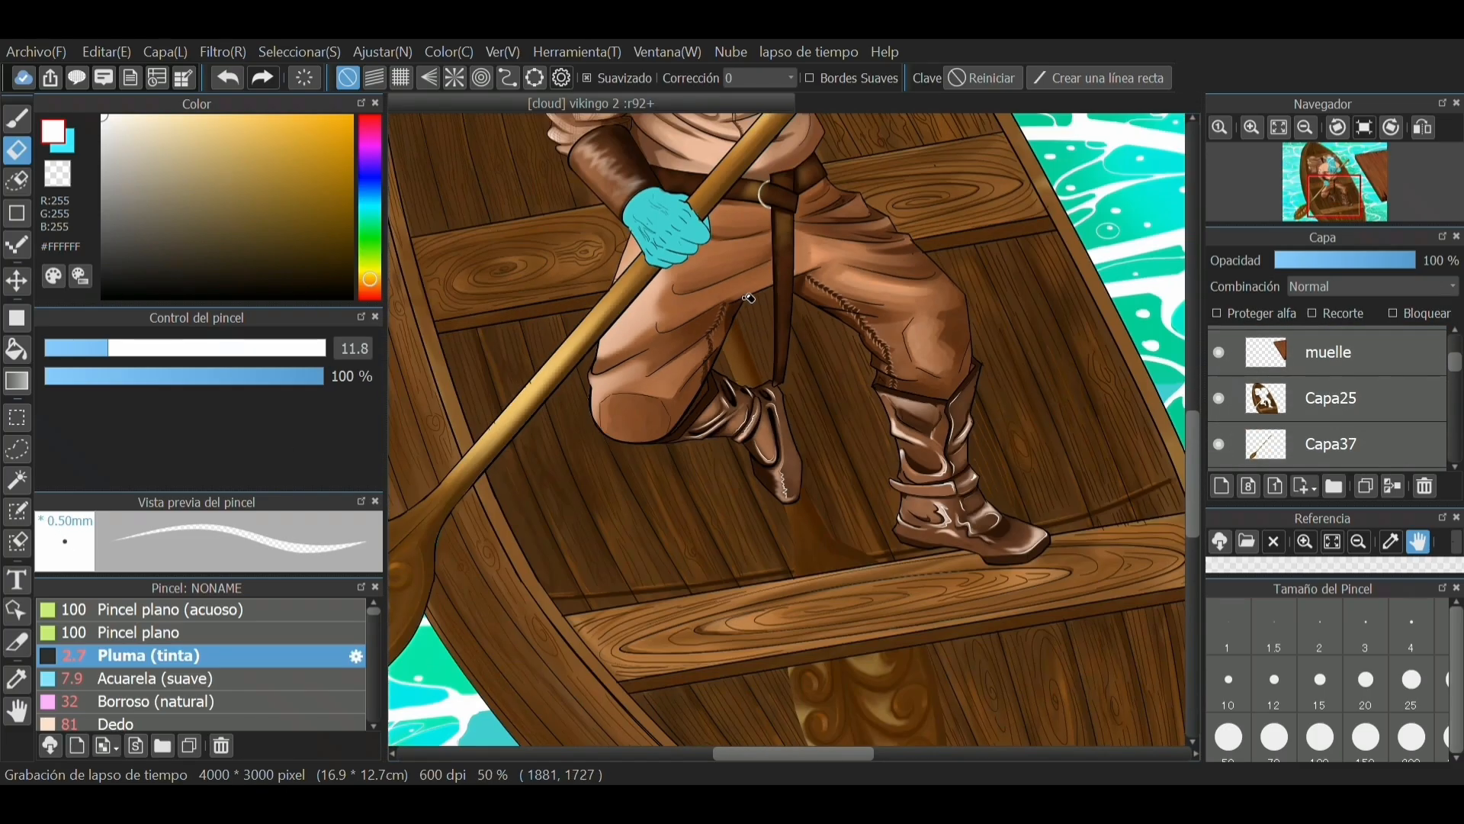
pyautogui.scroll(5, 724, 405)
pyautogui.click(221, 117)
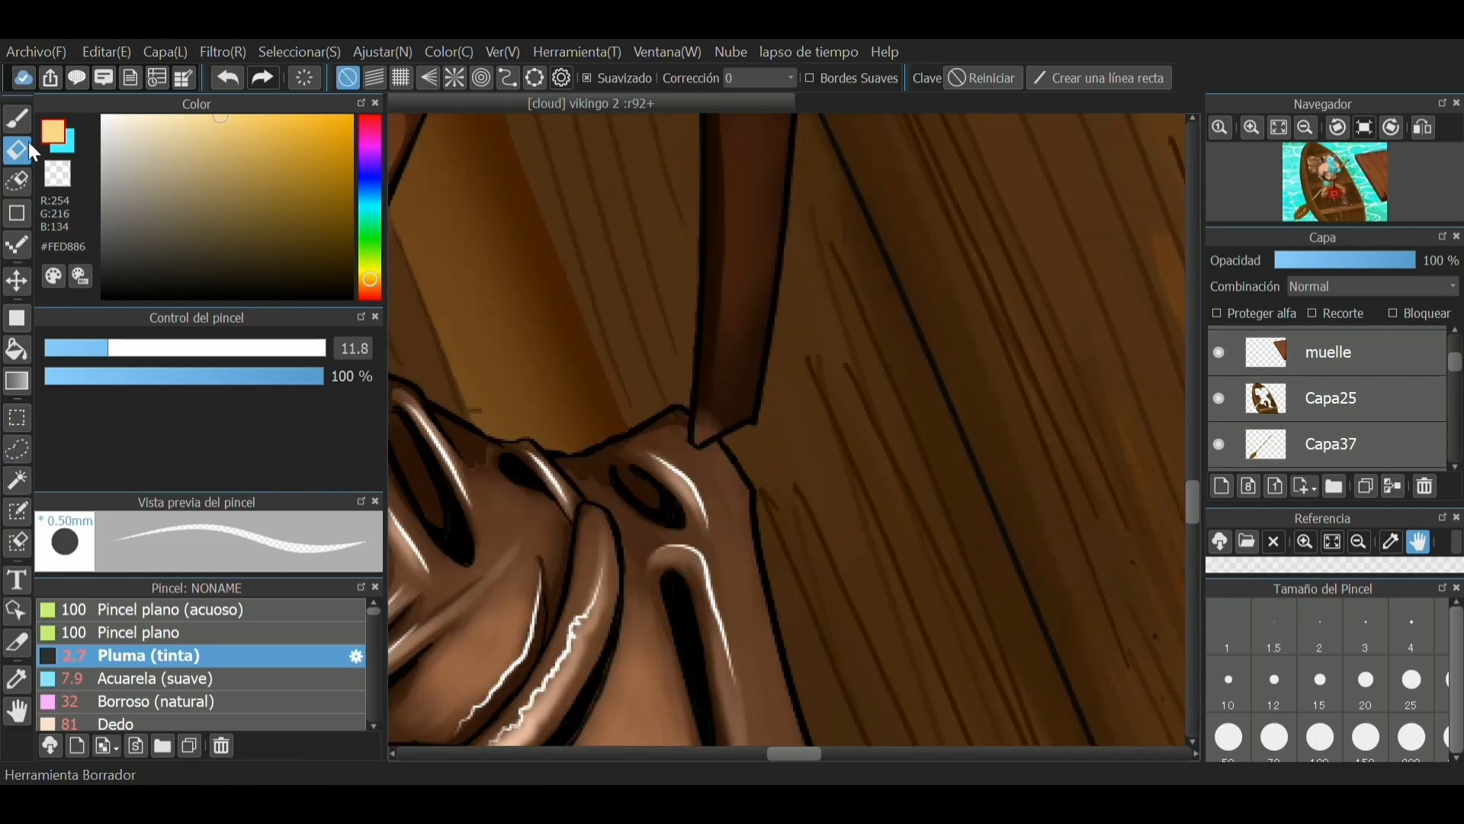
pyautogui.scroll(-1, 1371, 442)
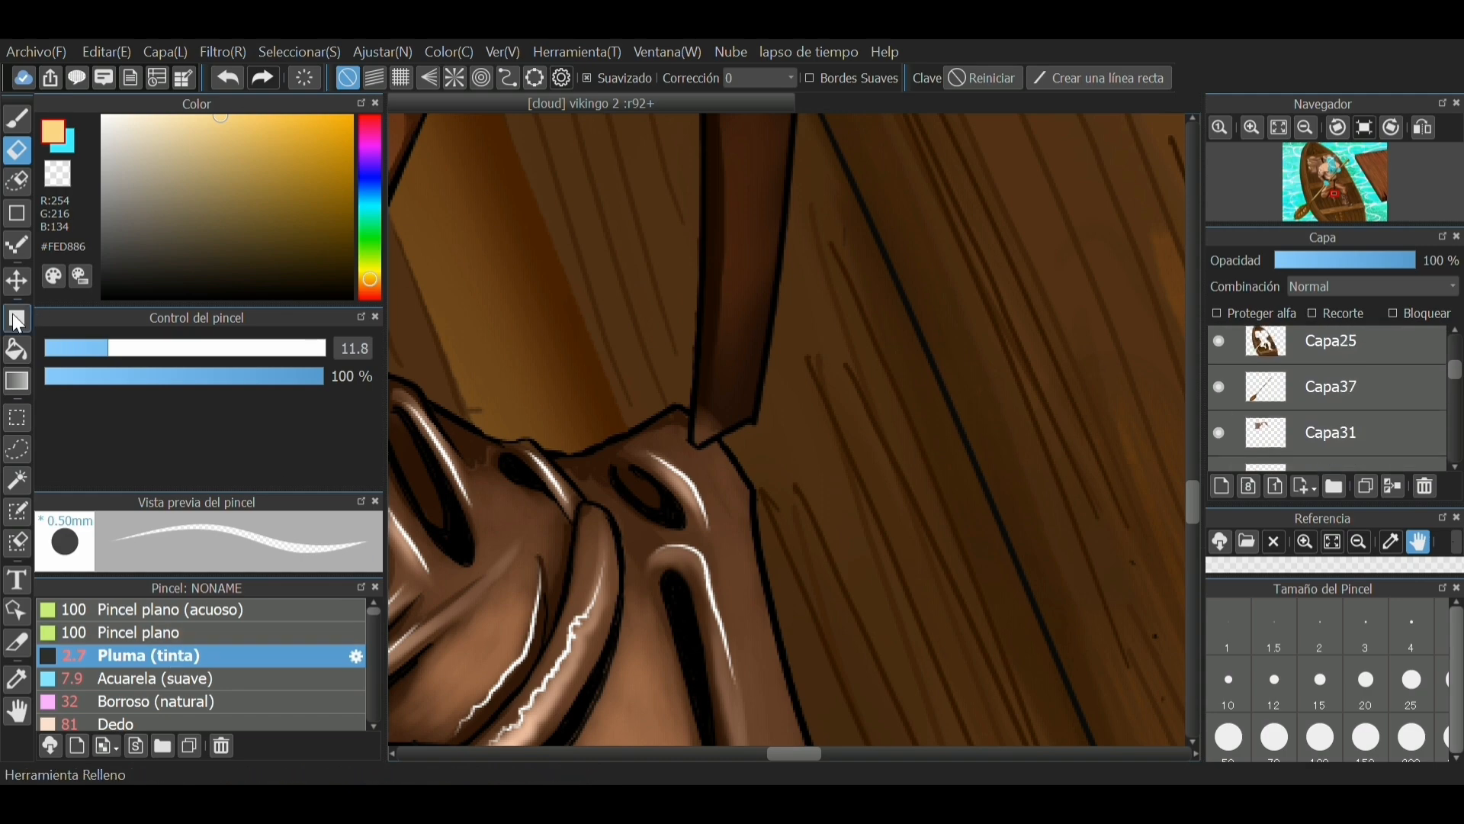
pyautogui.scroll(-2, 125, 703)
pyautogui.click(133, 690)
pyautogui.click(94, 349)
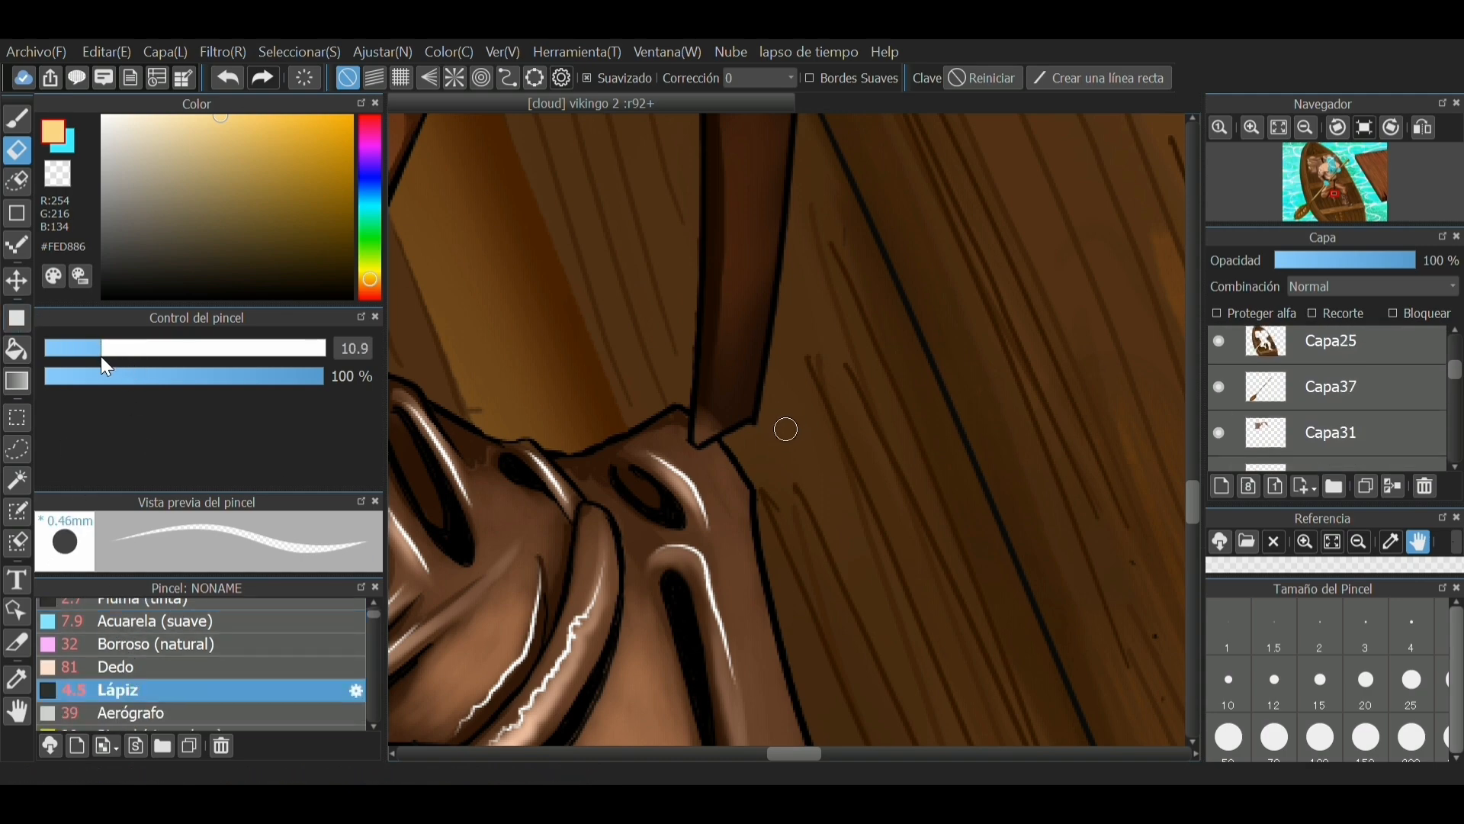
pyautogui.scroll(3, 738, 402)
pyautogui.press('b')
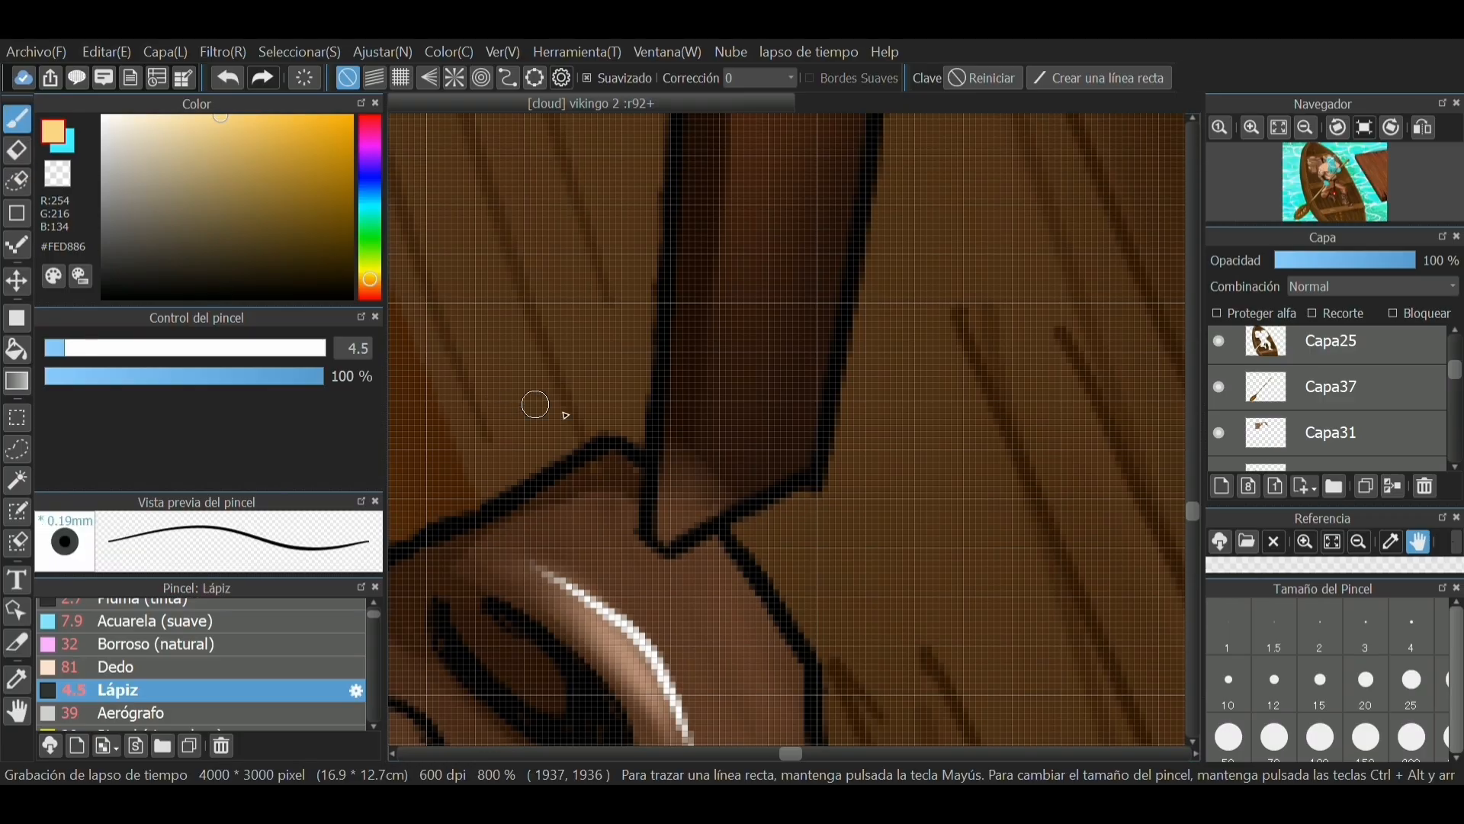
pyautogui.moveTo(762, 336); pyautogui.dragTo(765, 346)
pyautogui.press('i')
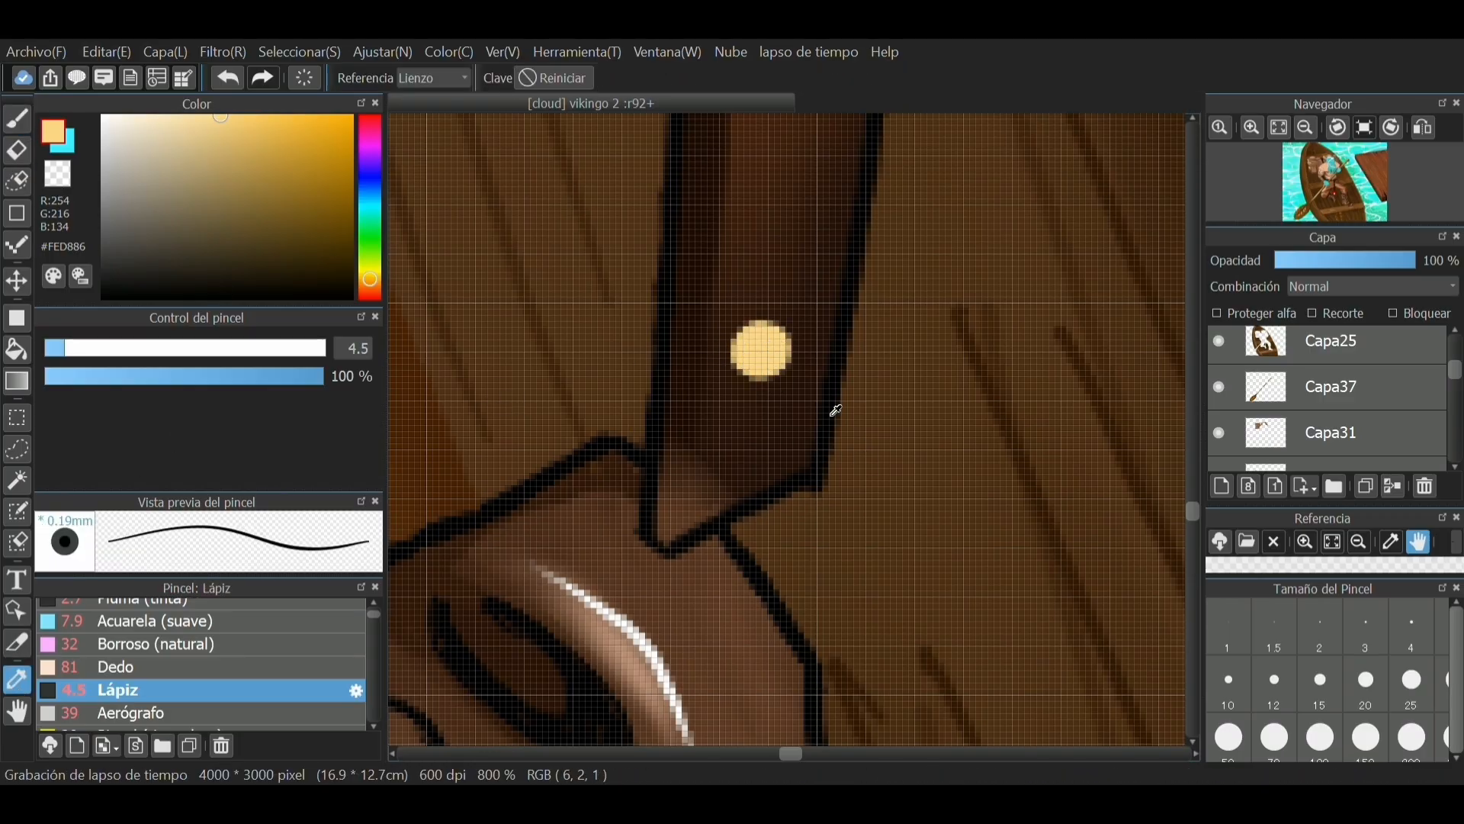
pyautogui.click(833, 409)
pyautogui.press('b')
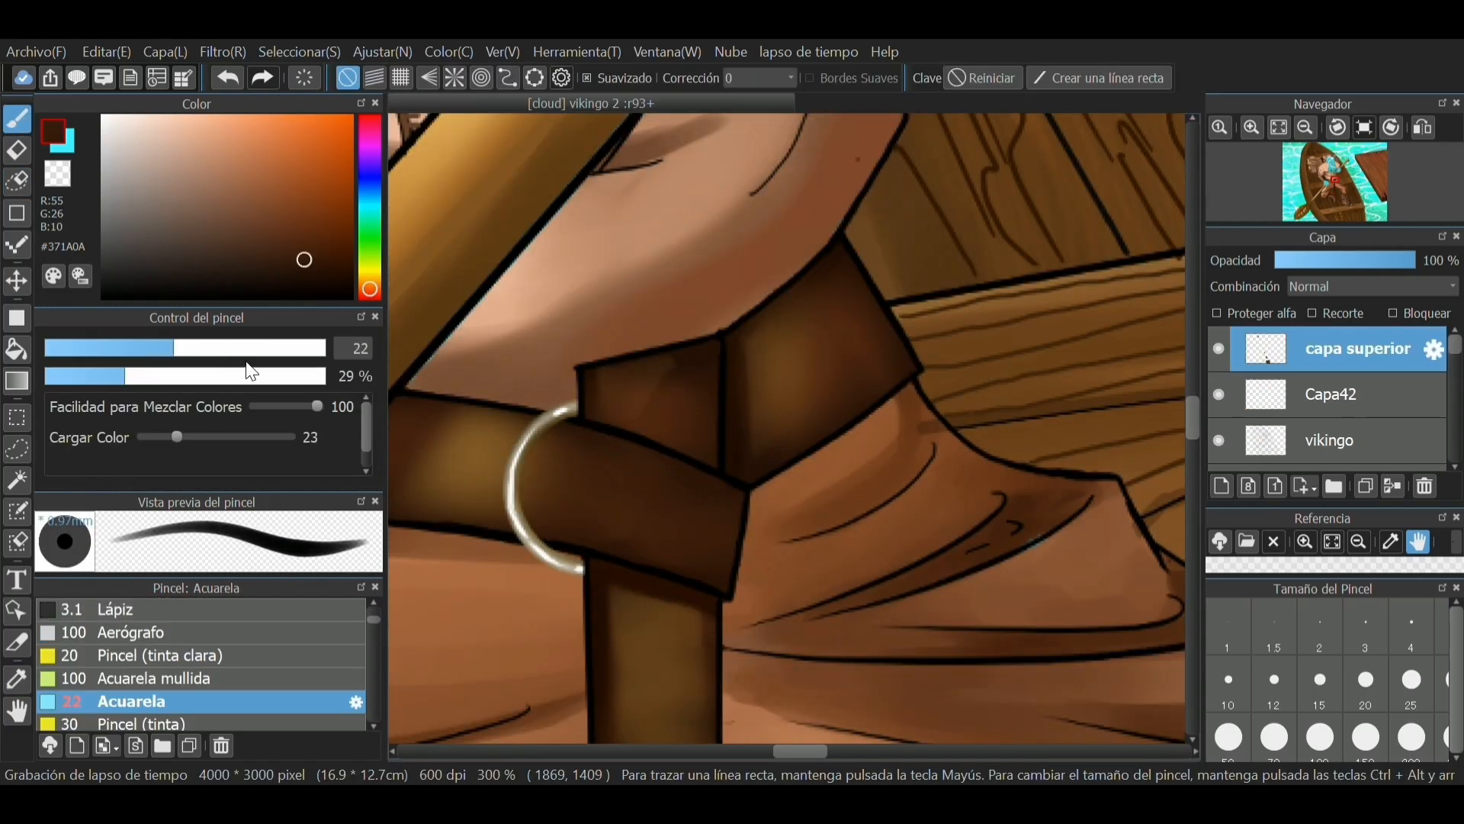
# Step: Paint a #371A0A pouch below the belt knot with Acuarela at size 22 and 29% opacity, and place it on the layer "sacode oro"
pyautogui.moveTo(925, 457)
pyautogui.mouseDown()
pyautogui.moveTo(1013, 613)
pyautogui.moveTo(819, 530)
pyautogui.moveTo(854, 599)
pyautogui.moveTo(820, 446)
pyautogui.moveTo(938, 418)
pyautogui.moveTo(943, 613)
pyautogui.moveTo(893, 441)
pyautogui.moveTo(904, 493)
pyautogui.moveTo(856, 461)
pyautogui.mouseUp()
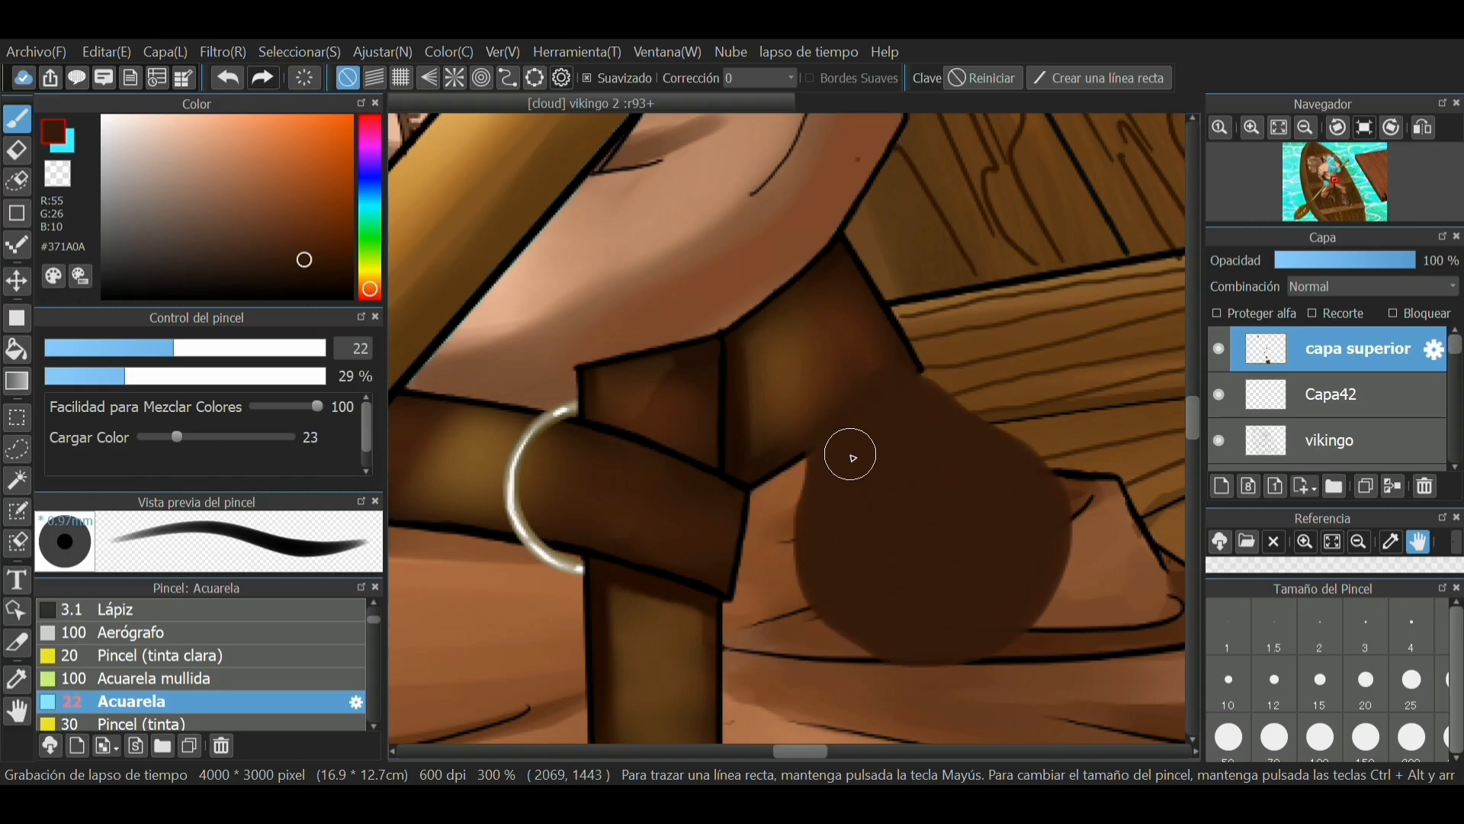
pyautogui.click(18, 450)
pyautogui.moveTo(915, 343)
pyautogui.mouseDown()
pyautogui.moveTo(816, 637)
pyautogui.moveTo(925, 330)
pyautogui.mouseUp()
pyautogui.click(1222, 486)
pyautogui.click(1281, 395)
pyautogui.click(1331, 357)
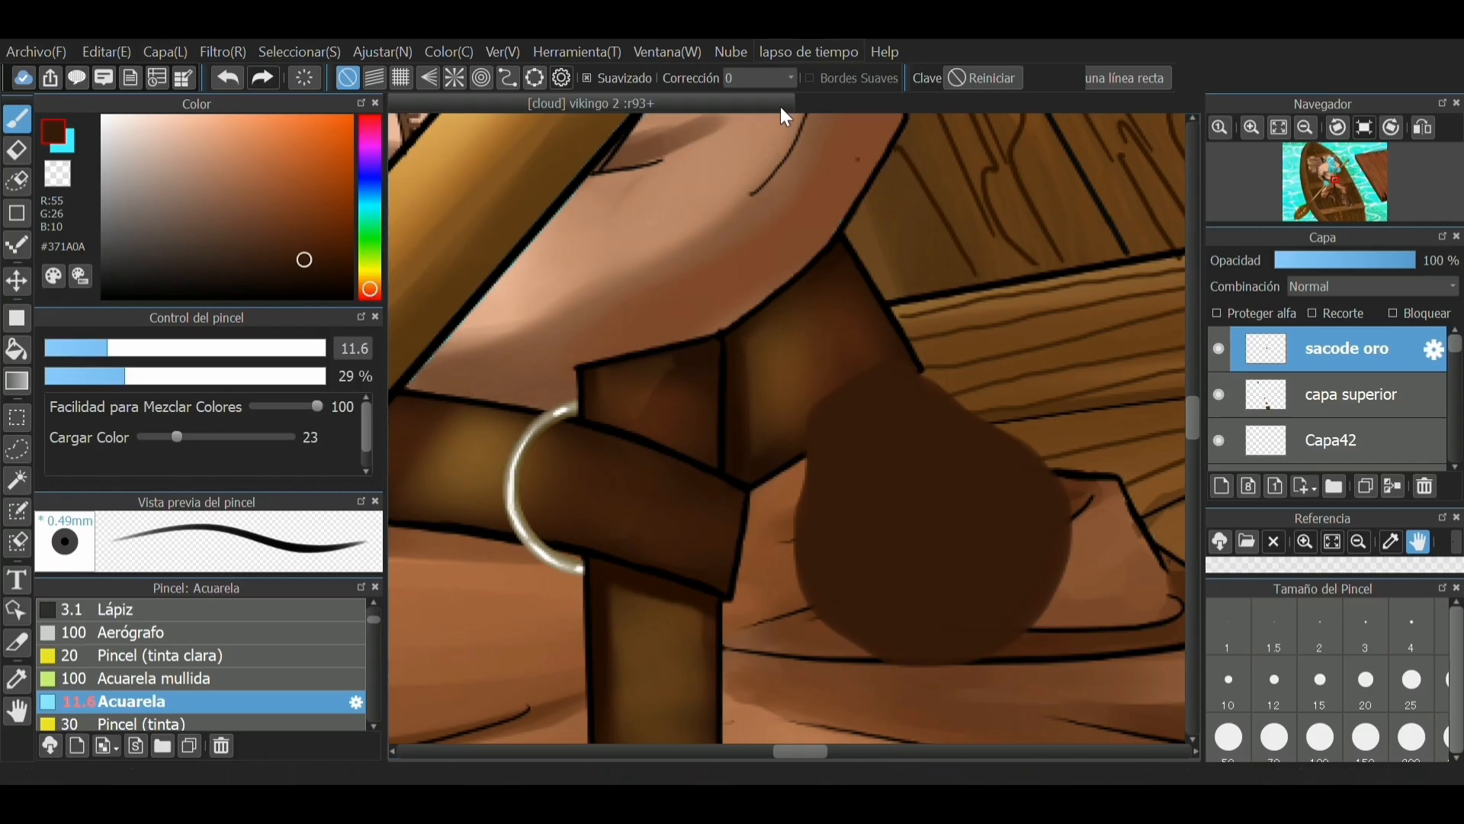
# Step: Extend the pouch's neck up over the belt with Acuarela at size 11.6, and clean its edge with the eraser at size 8.4
pyautogui.moveTo(825, 426); pyautogui.dragTo(793, 305)
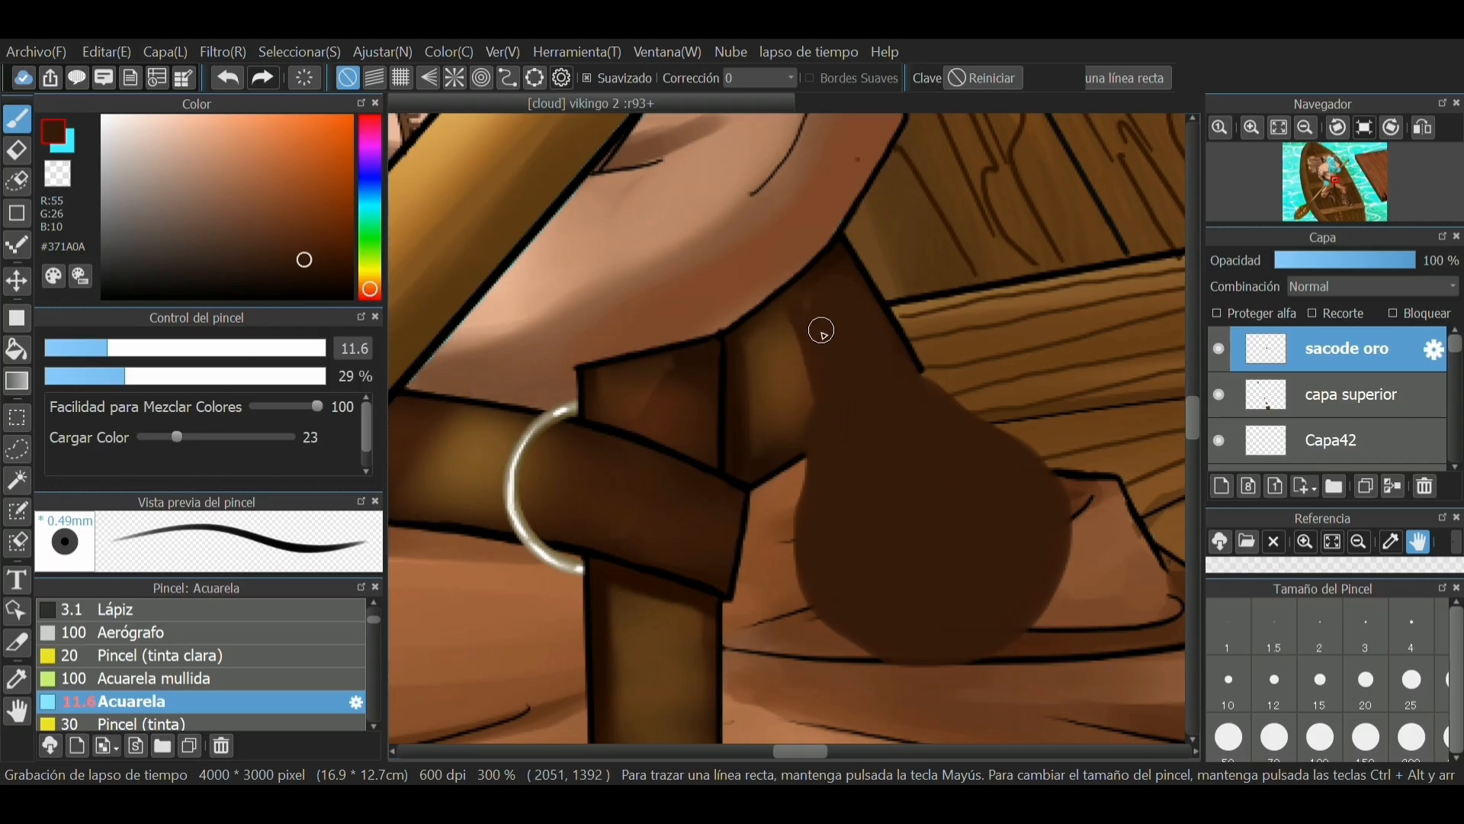
pyautogui.press('e')
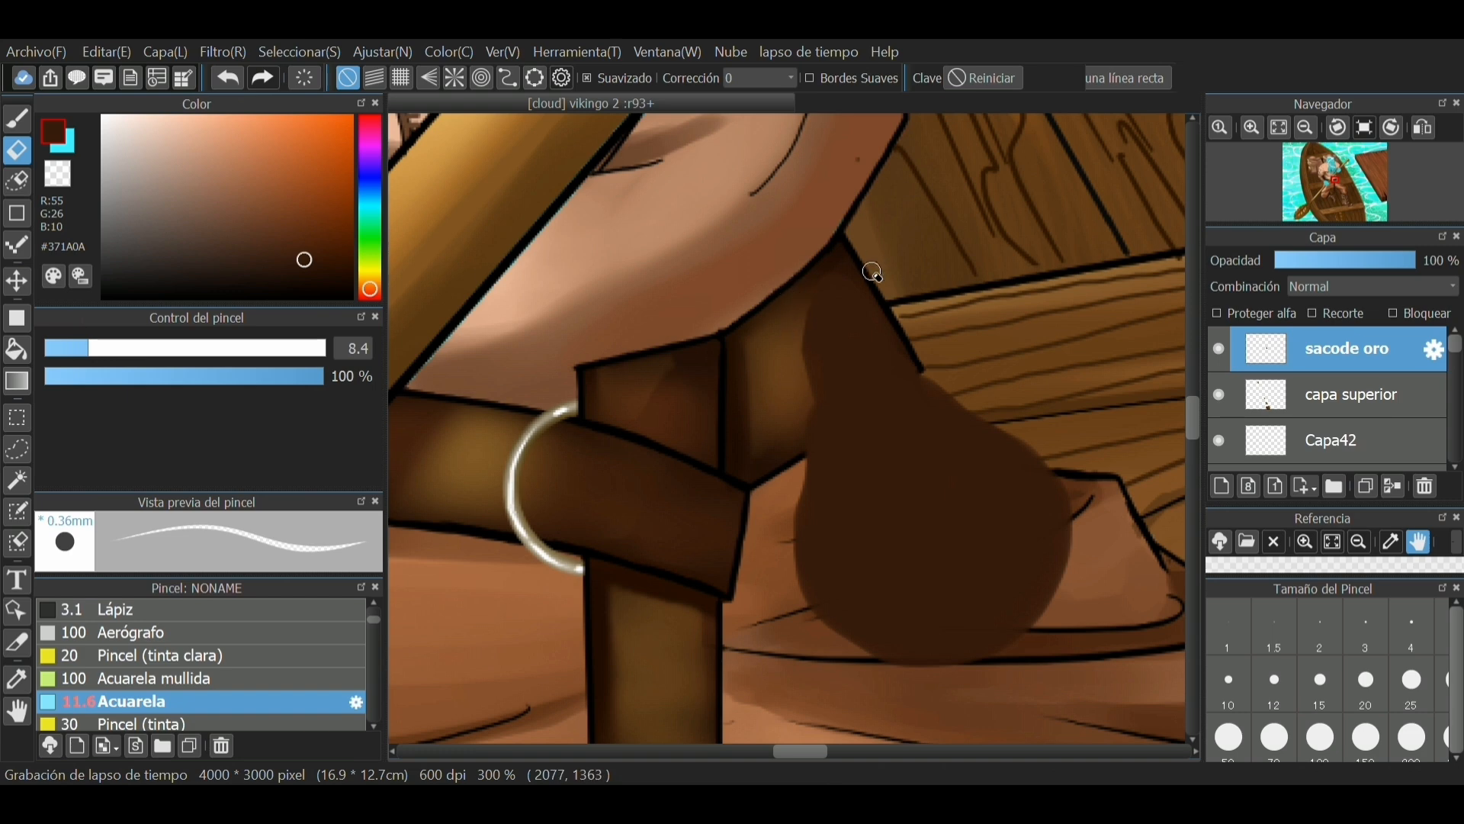
pyautogui.press('b')
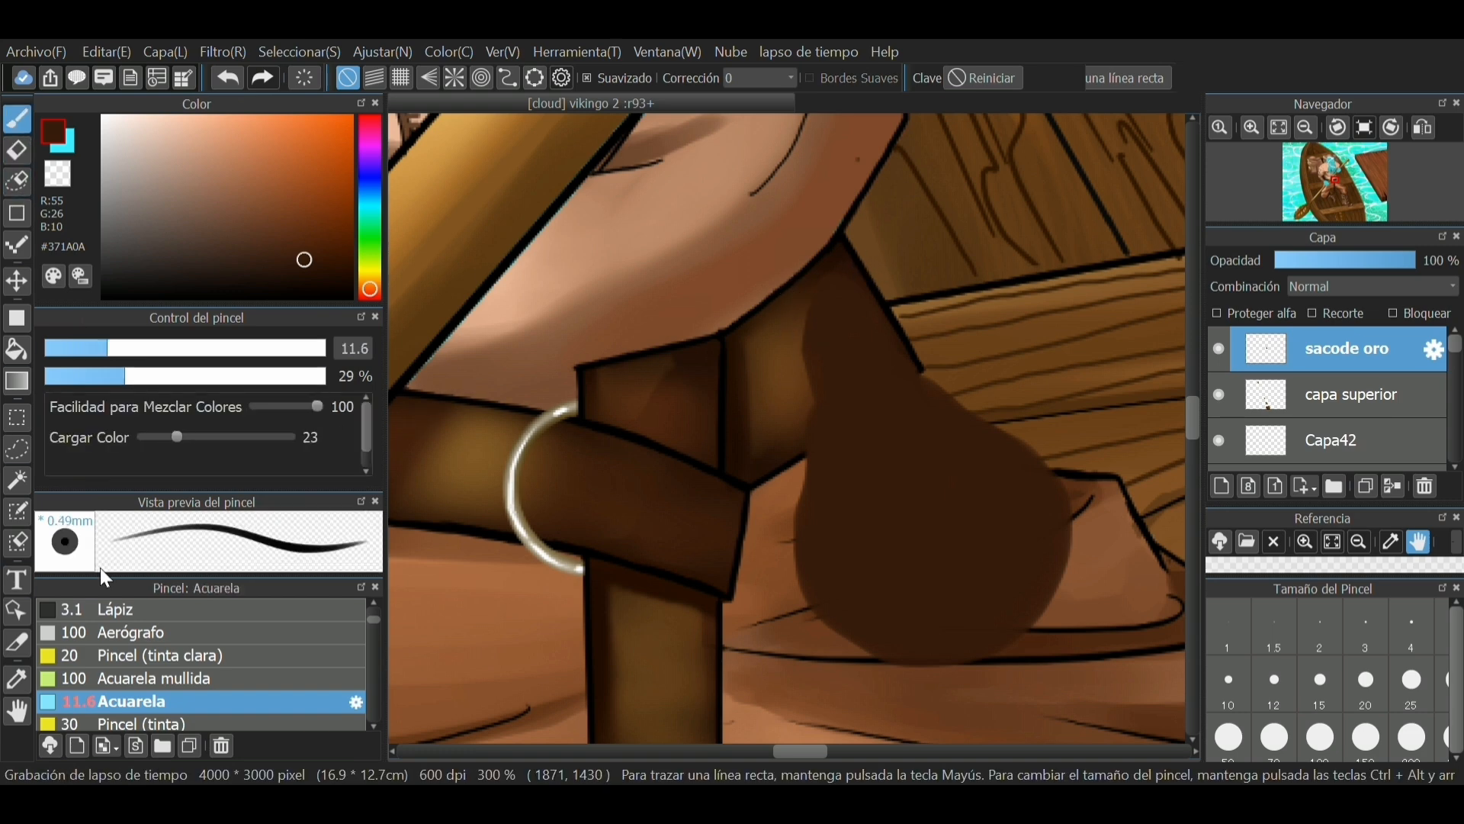
# Step: Add a layer clipped to the pouch, and sample the brown #7E401D for Acuarela
pyautogui.press('i')
pyautogui.click(1222, 485)
pyautogui.click(1313, 313)
pyautogui.click(789, 551)
pyautogui.press('b')
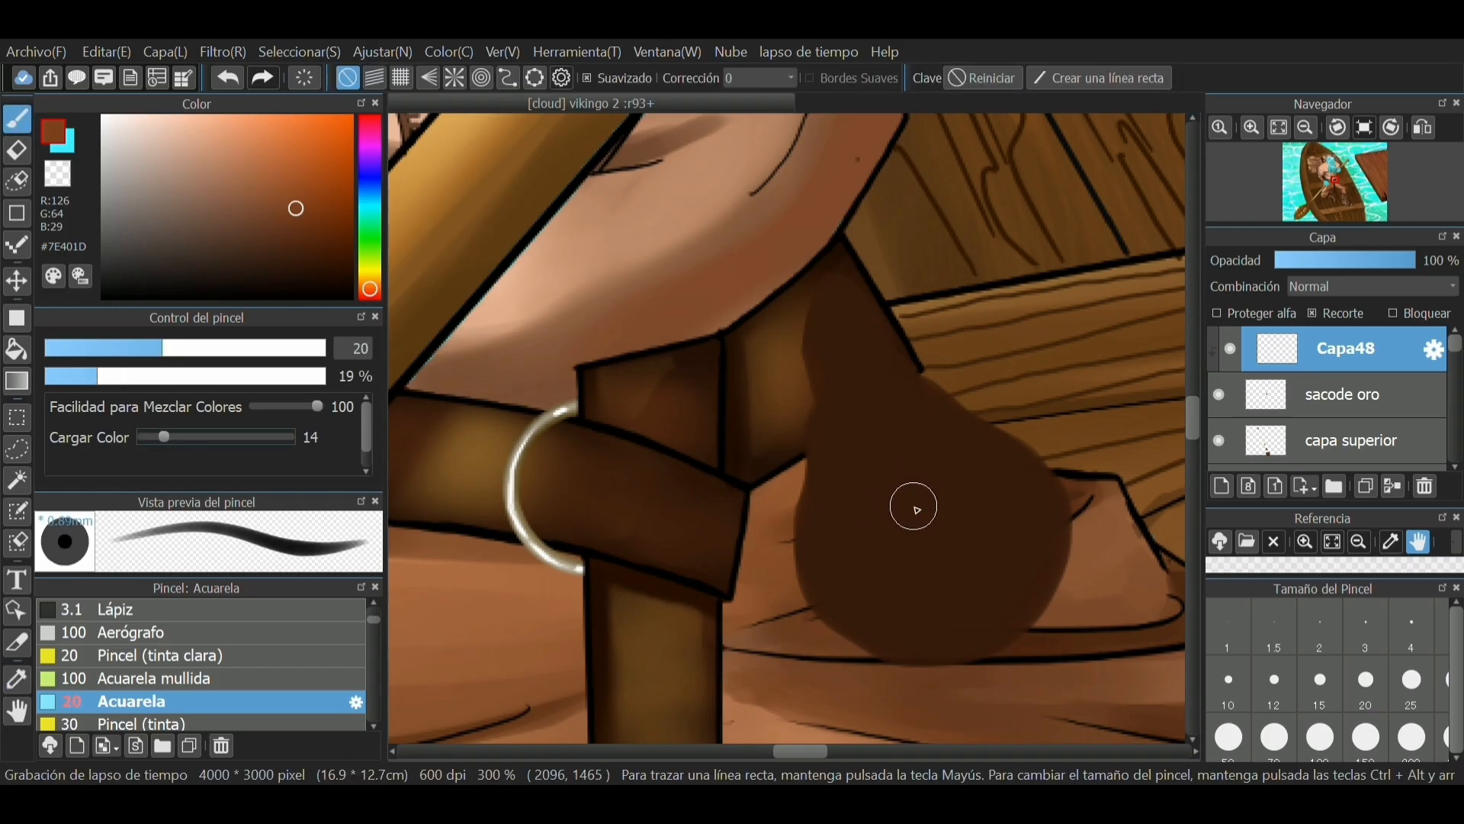
pyautogui.press('[')
pyautogui.moveTo(817, 457); pyautogui.dragTo(880, 565)
pyautogui.hotkey('ctrl', 'z')
pyautogui.moveTo(845, 431); pyautogui.dragTo(928, 568)
pyautogui.hotkey('ctrl', 'z')
pyautogui.moveTo(845, 425); pyautogui.dragTo(876, 500)
pyautogui.hotkey('ctrl', 'z')
# Step: Paint a reddish-brown midtone over the pouch's body and neck with Acuarela
pyautogui.click(281, 189)
pyautogui.click(177, 348)
pyautogui.moveTo(882, 424)
pyautogui.mouseDown()
pyautogui.moveTo(926, 454)
pyautogui.moveTo(898, 409)
pyautogui.moveTo(963, 449)
pyautogui.moveTo(978, 517)
pyautogui.moveTo(935, 488)
pyautogui.moveTo(949, 434)
pyautogui.moveTo(994, 551)
pyautogui.moveTo(907, 522)
pyautogui.moveTo(929, 512)
pyautogui.moveTo(950, 533)
pyautogui.moveTo(989, 457)
pyautogui.moveTo(1042, 562)
pyautogui.moveTo(1023, 625)
pyautogui.moveTo(881, 549)
pyautogui.moveTo(898, 607)
pyautogui.moveTo(971, 642)
pyautogui.moveTo(944, 404)
pyautogui.moveTo(864, 331)
pyautogui.moveTo(859, 413)
pyautogui.moveTo(844, 308)
pyautogui.moveTo(880, 394)
pyautogui.moveTo(883, 492)
pyautogui.moveTo(917, 414)
pyautogui.moveTo(955, 635)
pyautogui.moveTo(1005, 448)
pyautogui.mouseUp()
# Step: Blend #6B391C around the pouch's dark fold and outer edge with Acuarela at sizes 17 and 12.5, 8% opacity and Cargar Color 8
pyautogui.moveTo(167, 349); pyautogui.dragTo(138, 348)
pyautogui.click(62, 376)
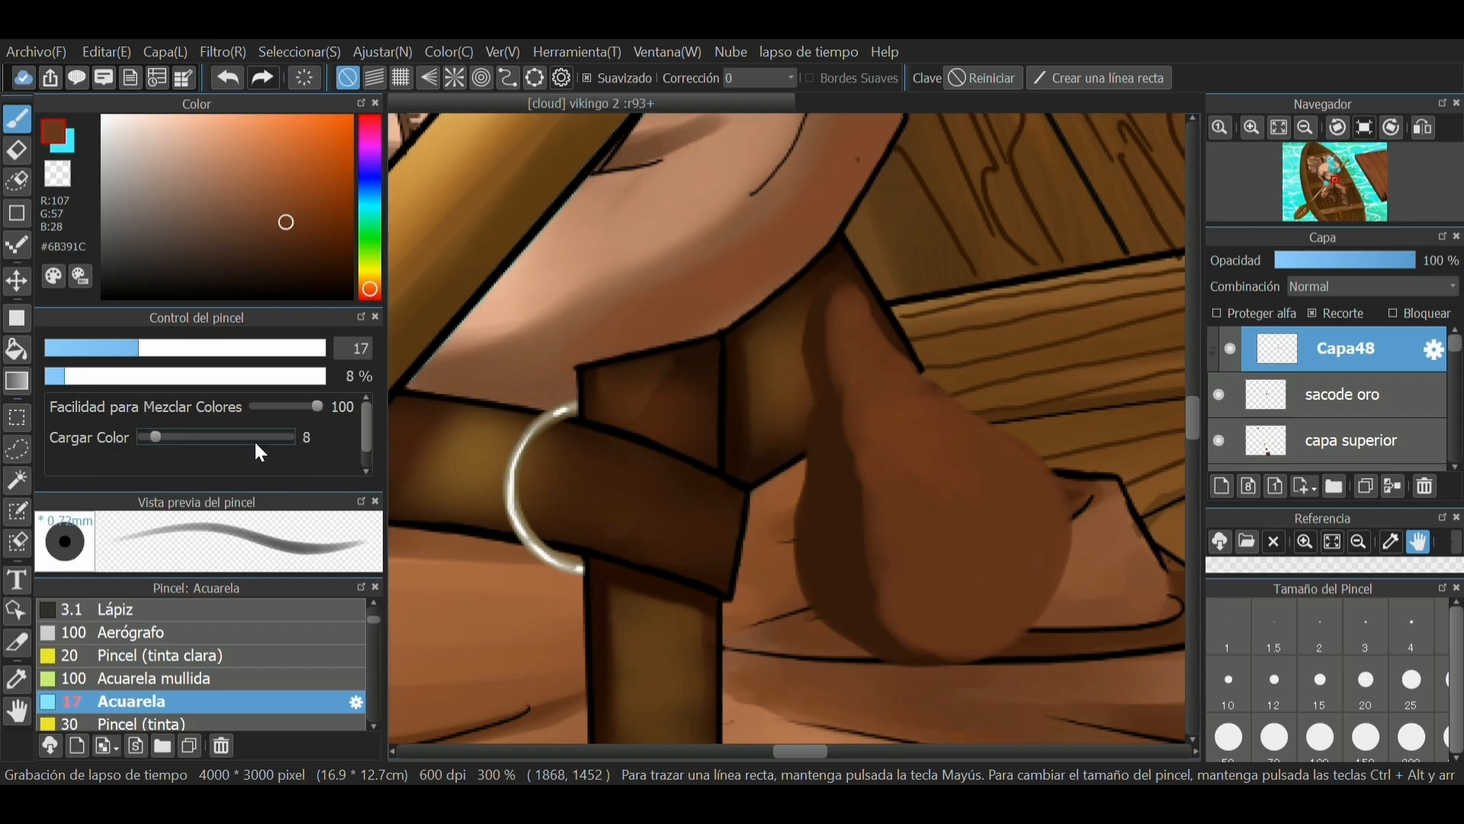
pyautogui.click(155, 437)
pyautogui.moveTo(915, 647)
pyautogui.mouseDown()
pyautogui.moveTo(819, 532)
pyautogui.moveTo(856, 512)
pyautogui.moveTo(706, 490)
pyautogui.mouseUp()
pyautogui.moveTo(831, 534)
pyautogui.mouseDown()
pyautogui.moveTo(856, 461)
pyautogui.moveTo(937, 506)
pyautogui.mouseUp()
pyautogui.moveTo(814, 525)
pyautogui.mouseDown()
pyautogui.moveTo(830, 585)
pyautogui.moveTo(928, 638)
pyautogui.mouseUp()
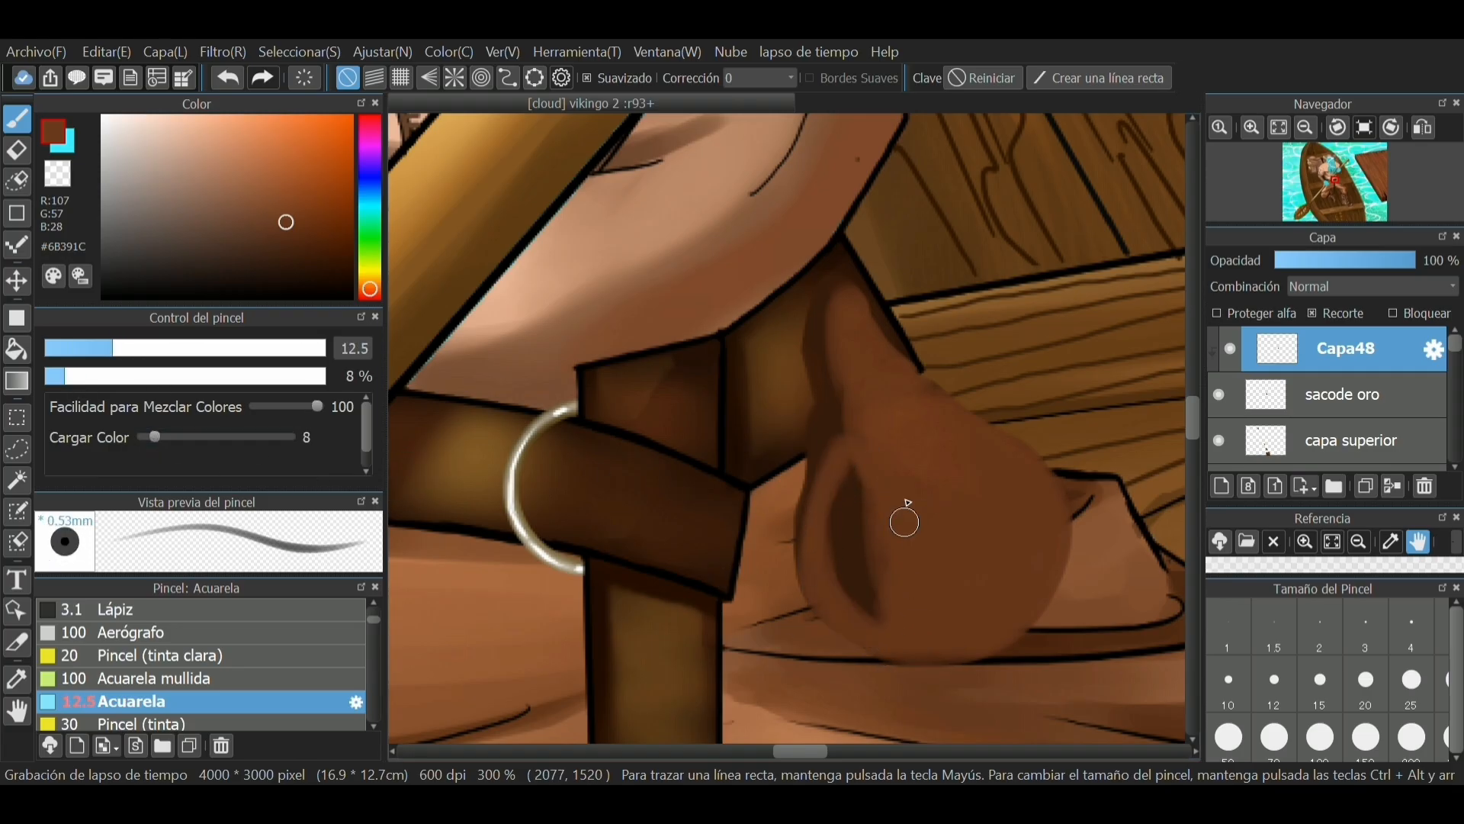
pyautogui.moveTo(858, 410); pyautogui.dragTo(866, 386)
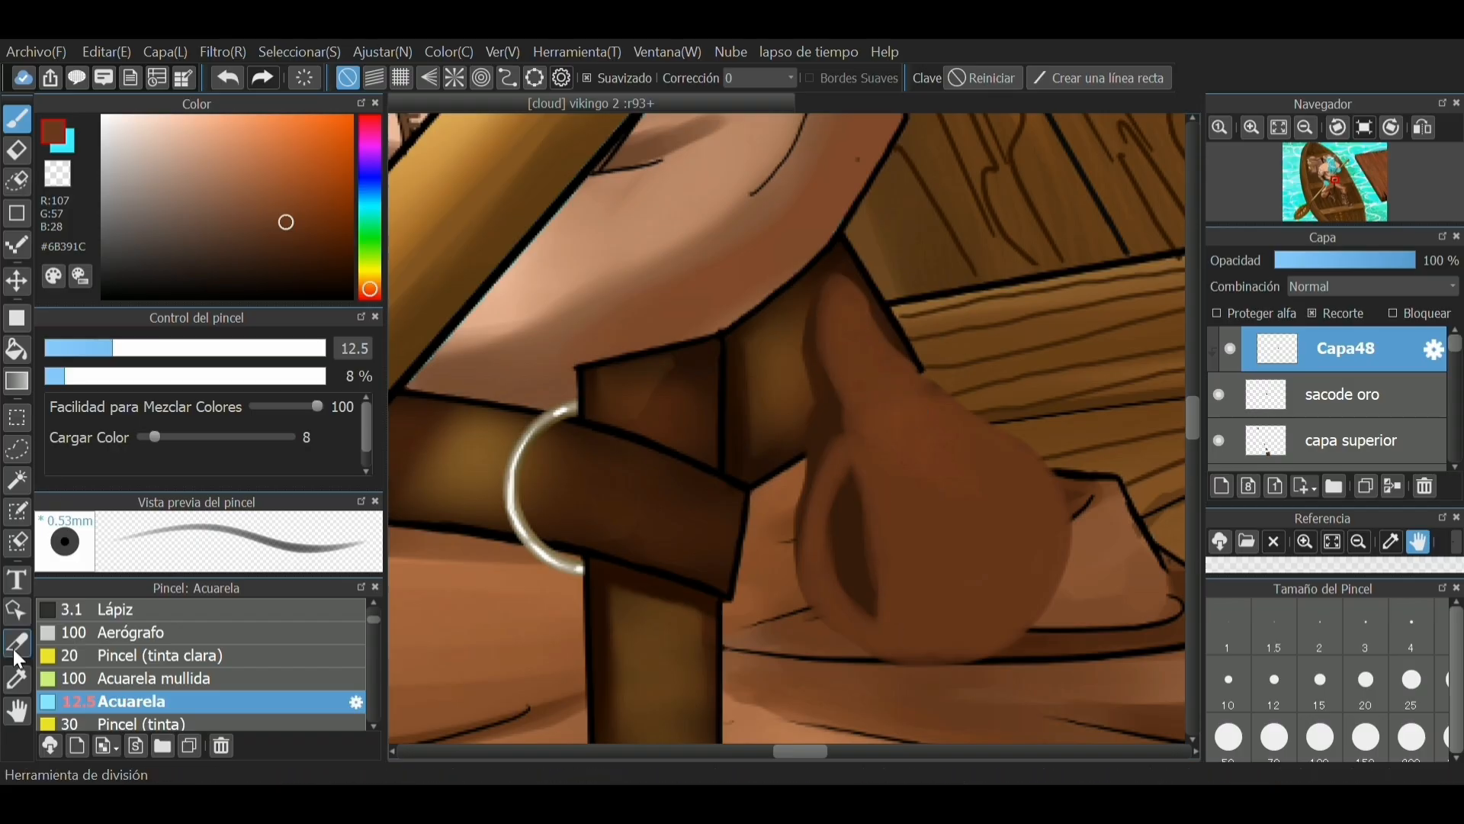
# Step: Draw a second dark fold down the pouch in sampled #371A0A with Acuarela at size 4.9 and 41% opacity
pyautogui.click(17, 679)
pyautogui.click(852, 537)
pyautogui.click(17, 119)
pyautogui.click(67, 348)
pyautogui.click(158, 376)
pyautogui.moveTo(864, 448); pyautogui.dragTo(935, 589)
pyautogui.hotkey('ctrl', 'z')
pyautogui.moveTo(857, 441); pyautogui.dragTo(926, 599)
pyautogui.moveTo(868, 467); pyautogui.dragTo(924, 593)
pyautogui.moveTo(881, 482); pyautogui.dragTo(924, 587)
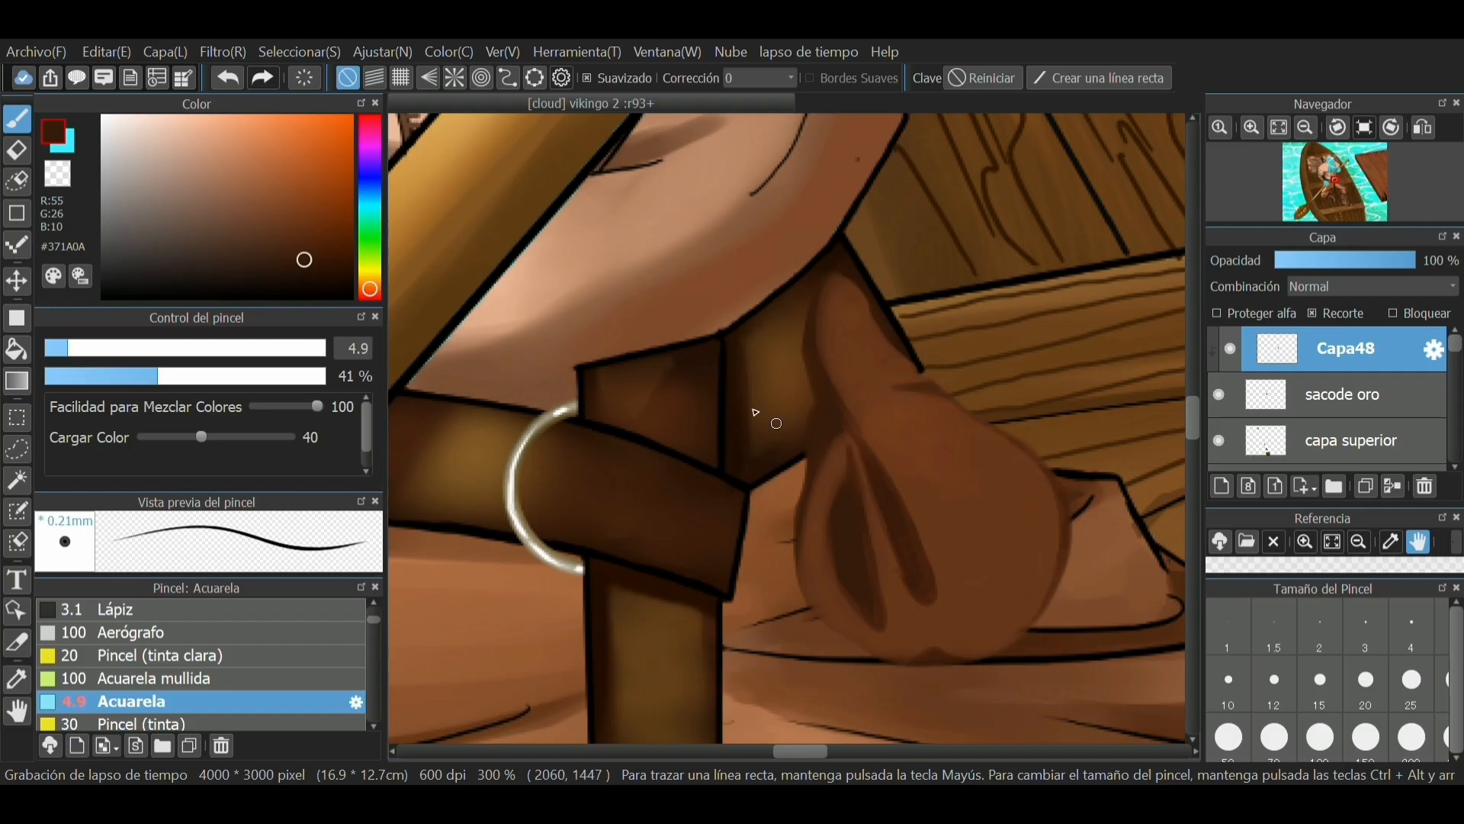
# Step: Choose the light tone #DFA17D, merge the shading into the pouch's layer, and add a new layer for highlights
pyautogui.keyDown('alt'); pyautogui.click(894, 456); pyautogui.keyUp('alt')
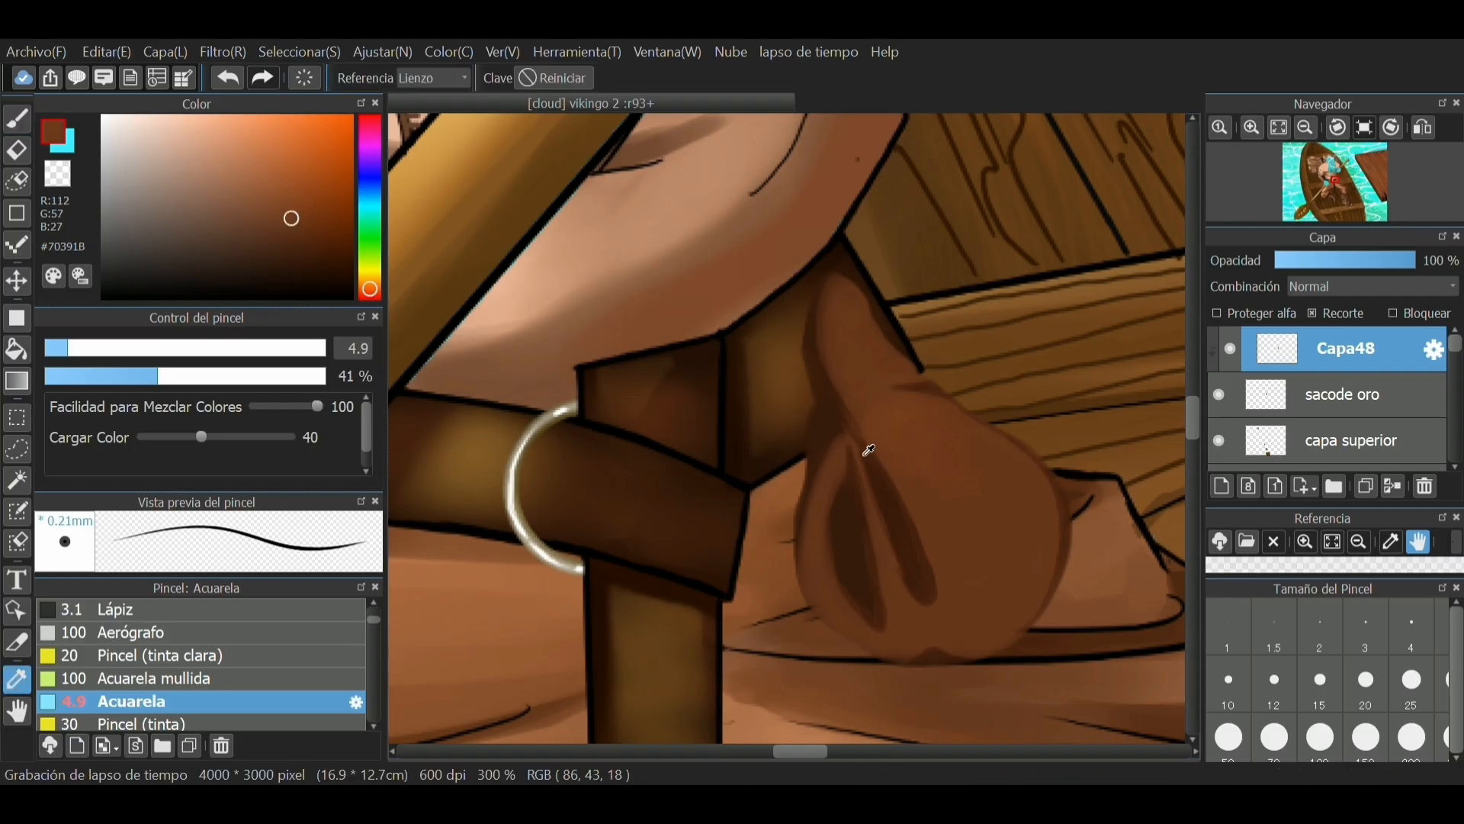
pyautogui.click(213, 138)
pyautogui.moveTo(153, 348)
pyautogui.mouseDown()
pyautogui.moveTo(122, 347)
pyautogui.moveTo(149, 348)
pyautogui.mouseUp()
pyautogui.click(1392, 486)
pyautogui.click(1222, 486)
# Step: Paint #DFA17D highlights on the pouch's neck and right side with Acuarela (suave) at size 18
pyautogui.click(99, 347)
pyautogui.scroll(2, 164, 660)
pyautogui.click(164, 660)
pyautogui.moveTo(845, 322); pyautogui.dragTo(849, 331)
pyautogui.moveTo(1005, 473); pyautogui.dragTo(1018, 530)
# Step: Clip the highlight layer to the pouch and smudge the highlights across it with Dedo at 56% opacity, reducing its size from 39 to 8.3
pyautogui.click(118, 706)
pyautogui.moveTo(839, 339)
pyautogui.mouseDown()
pyautogui.moveTo(846, 306)
pyautogui.moveTo(895, 361)
pyautogui.moveTo(829, 312)
pyautogui.moveTo(882, 372)
pyautogui.moveTo(835, 291)
pyautogui.moveTo(898, 377)
pyautogui.moveTo(882, 283)
pyautogui.moveTo(853, 301)
pyautogui.moveTo(930, 374)
pyautogui.moveTo(877, 375)
pyautogui.moveTo(925, 372)
pyautogui.moveTo(1003, 500)
pyautogui.moveTo(942, 394)
pyautogui.moveTo(1026, 477)
pyautogui.moveTo(931, 407)
pyautogui.moveTo(938, 393)
pyautogui.moveTo(1022, 609)
pyautogui.moveTo(1031, 583)
pyautogui.moveTo(996, 496)
pyautogui.moveTo(784, 425)
pyautogui.mouseUp()
pyautogui.hotkey('ctrl', 'alt', 'g')
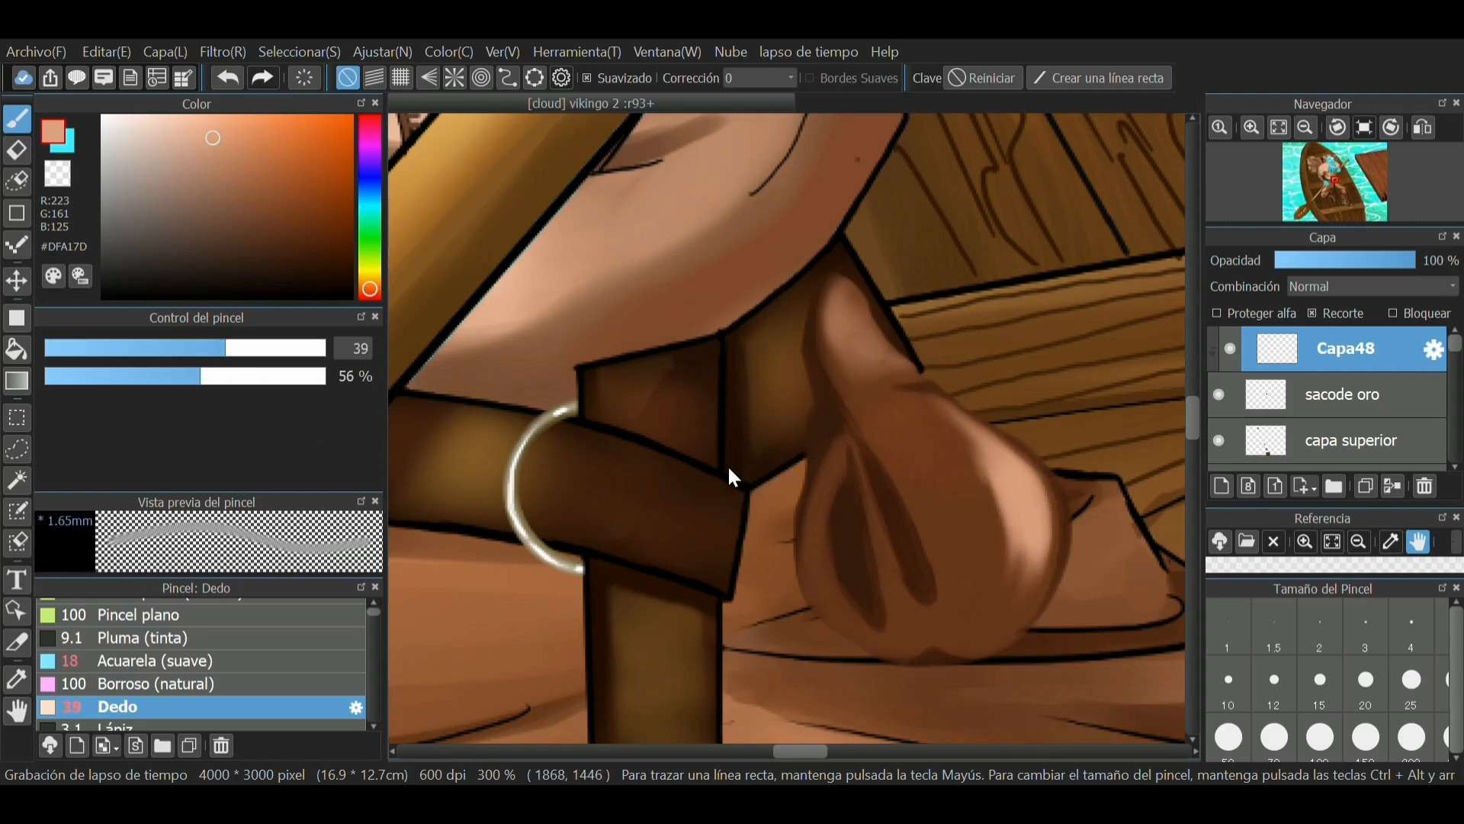
pyautogui.moveTo(997, 470)
pyautogui.mouseDown()
pyautogui.moveTo(856, 435)
pyautogui.moveTo(967, 577)
pyautogui.moveTo(997, 560)
pyautogui.moveTo(986, 486)
pyautogui.moveTo(937, 518)
pyautogui.moveTo(956, 514)
pyautogui.moveTo(970, 462)
pyautogui.moveTo(956, 647)
pyautogui.moveTo(943, 480)
pyautogui.moveTo(957, 479)
pyautogui.moveTo(963, 533)
pyautogui.moveTo(955, 461)
pyautogui.moveTo(960, 642)
pyautogui.moveTo(934, 611)
pyautogui.moveTo(899, 670)
pyautogui.moveTo(973, 511)
pyautogui.moveTo(983, 519)
pyautogui.moveTo(876, 611)
pyautogui.moveTo(927, 536)
pyautogui.moveTo(925, 654)
pyautogui.mouseUp()
pyautogui.keyDown('ctrl'); pyautogui.keyDown('alt'); pyautogui.moveTo(604, 467); pyautogui.dragTo(542, 518); pyautogui.keyUp('alt'); pyautogui.keyUp('ctrl')
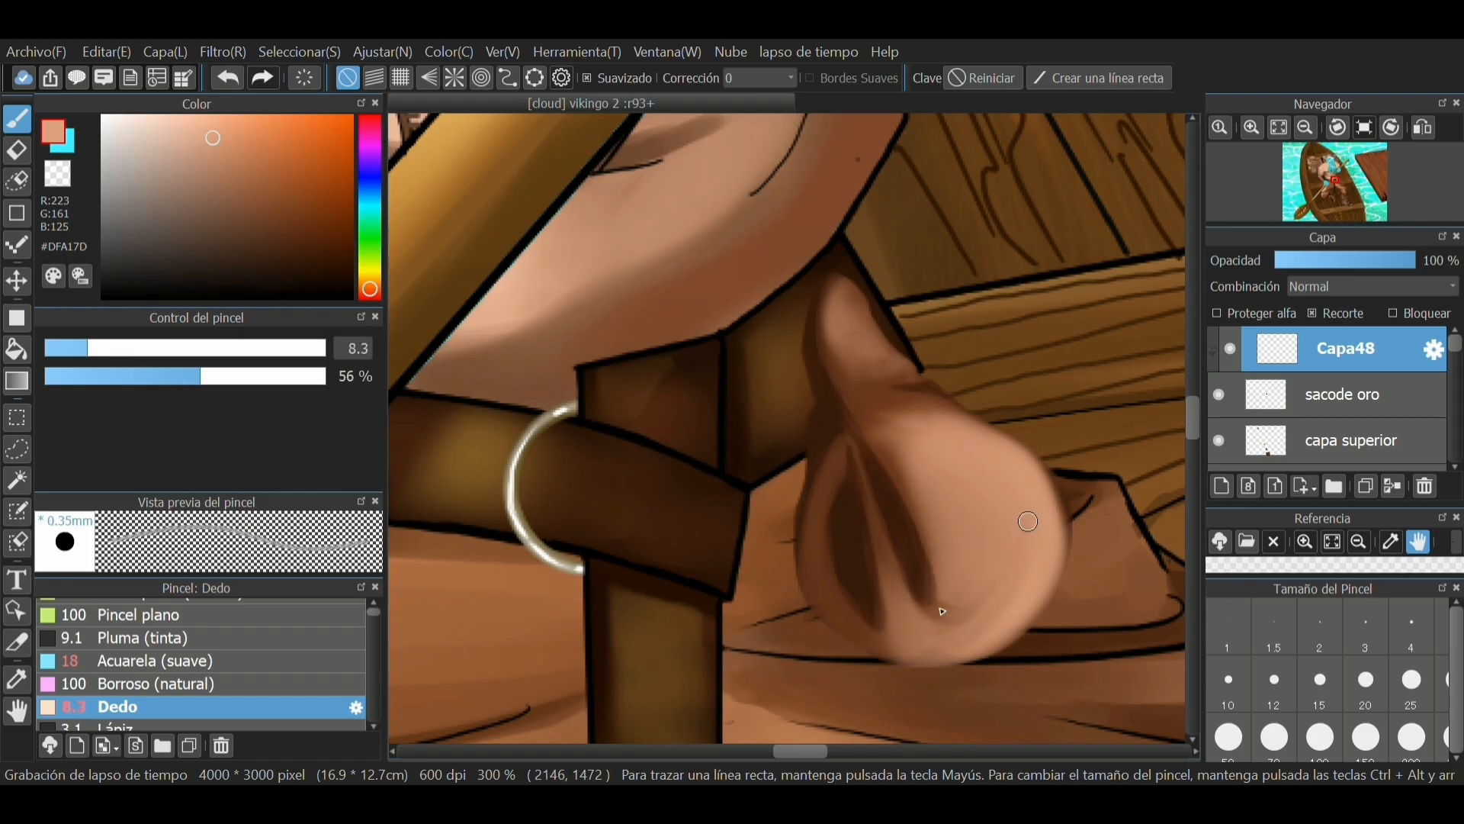
# Step: Clean up the pouch's upper right edge with the eraser, reducing its size from 4.9 to 2.6
pyautogui.scroll(-5, 886, 458)
pyautogui.scroll(6, 765, 294)
pyautogui.press('e')
pyautogui.click(70, 348)
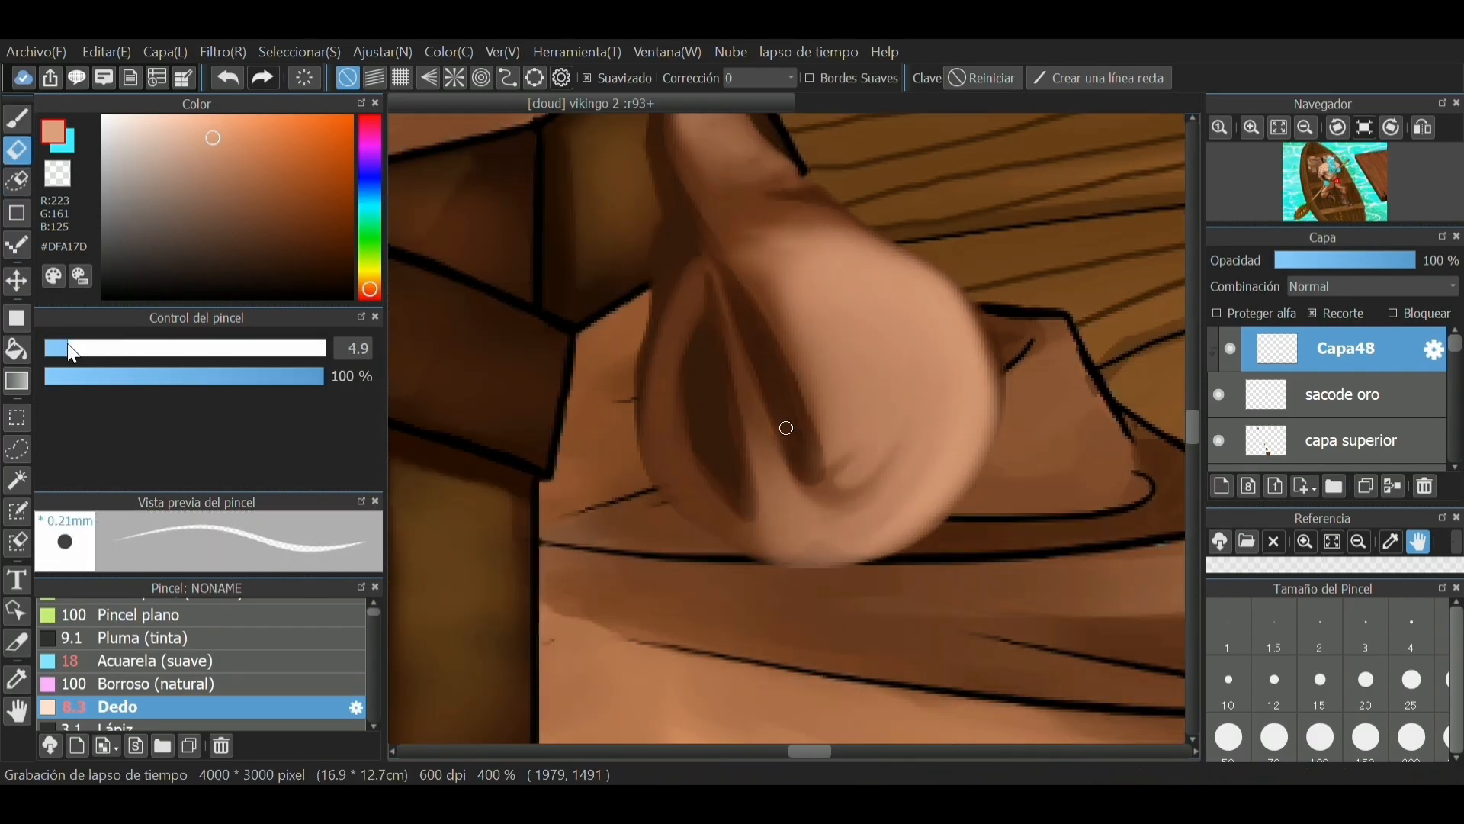
pyautogui.click(57, 348)
pyautogui.scroll(4, 801, 539)
pyautogui.scroll(-3, 817, 392)
pyautogui.scroll(3, 757, 334)
pyautogui.press('[')
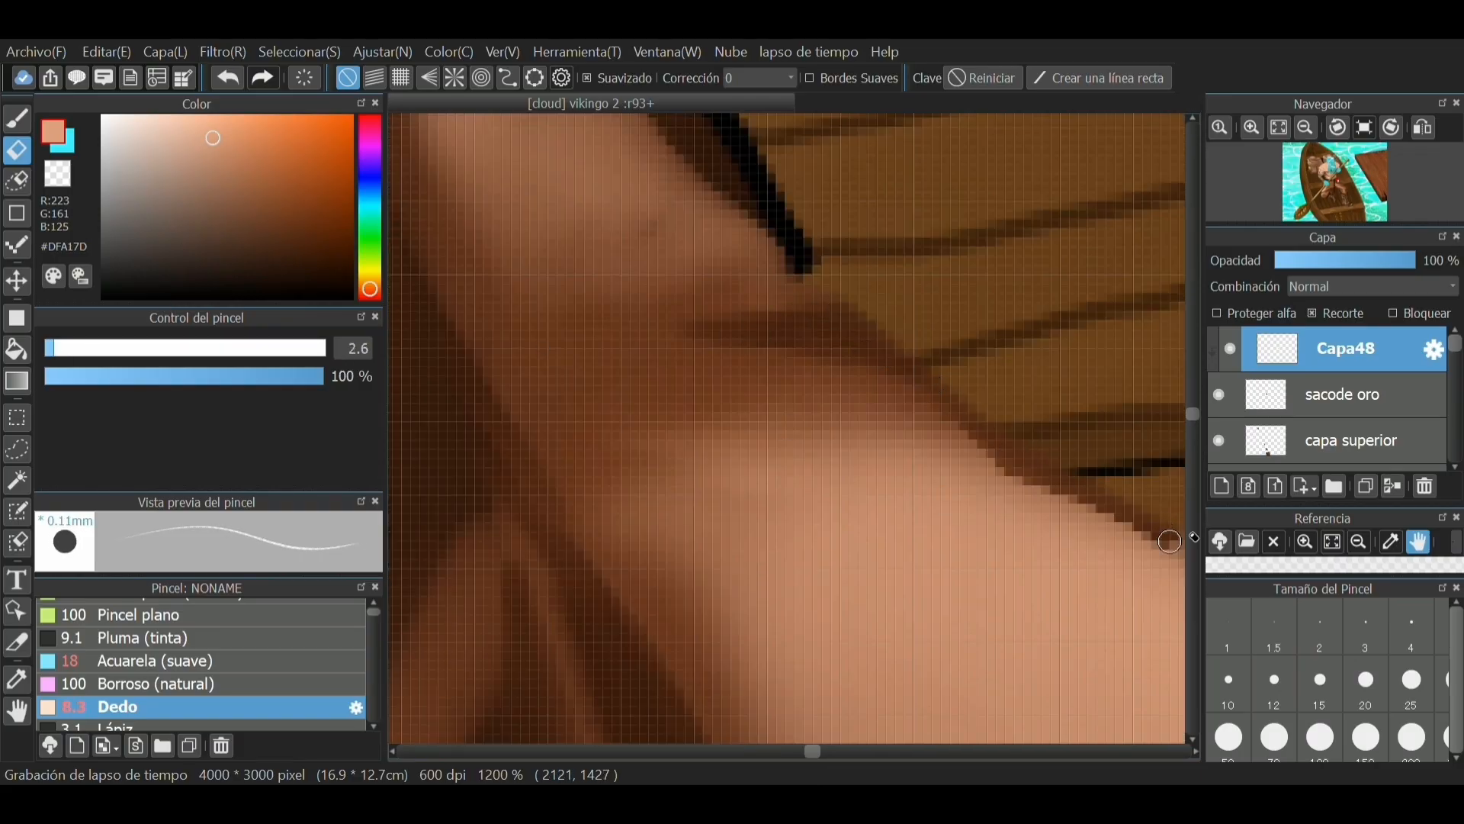
# Step: Sample the dark brown #371A0A and draw a small notch at the pouch's bottom edge with Lápiz at size 4
pyautogui.scroll(-3, 1170, 532)
pyautogui.click(17, 680)
pyautogui.click(785, 429)
pyautogui.click(122, 725)
pyautogui.click(60, 347)
pyautogui.moveTo(822, 561); pyautogui.dragTo(826, 513)
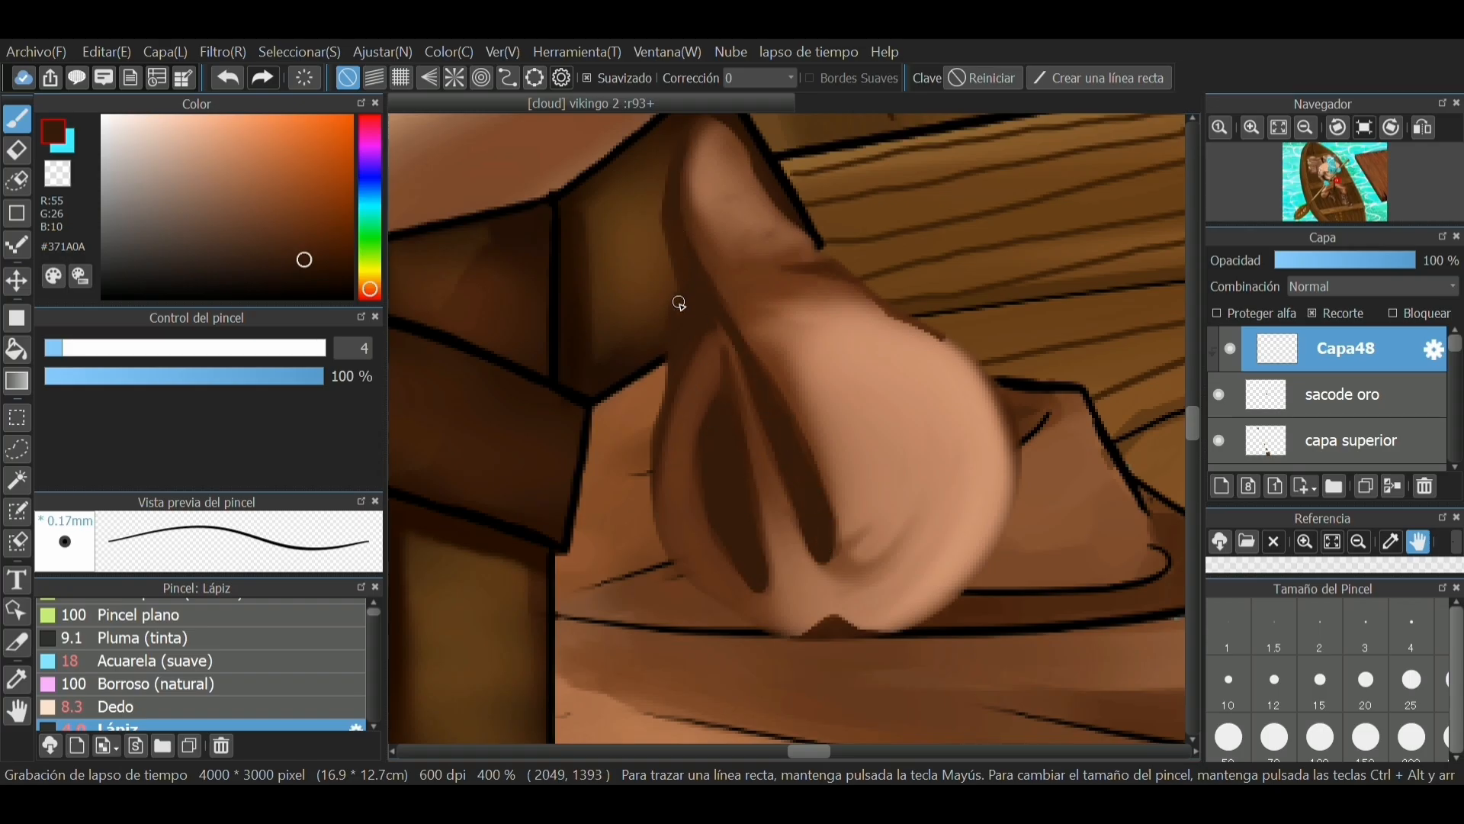
pyautogui.click(54, 348)
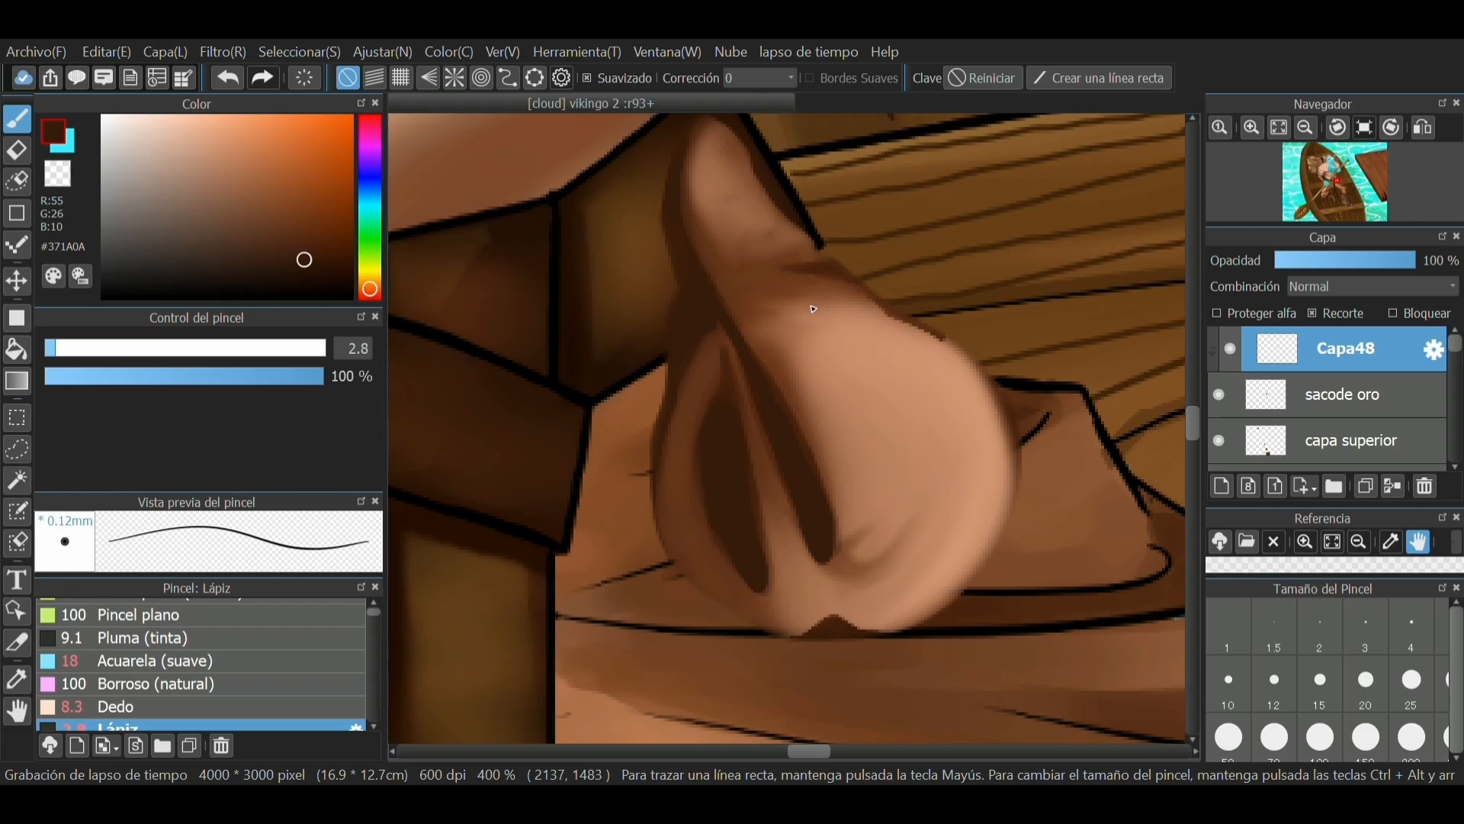
pyautogui.moveTo(821, 264); pyautogui.dragTo(989, 412)
pyautogui.hotkey('ctrl', 'z')
# Step: Draw thin highlights on the pouch's neck, beside the right fold and near its base with Lápiz at size 2, strengthening them in #F9DDCD
pyautogui.moveTo(299, 245); pyautogui.dragTo(222, 155)
pyautogui.click(52, 347)
pyautogui.moveTo(690, 180)
pyautogui.mouseDown()
pyautogui.moveTo(741, 269)
pyautogui.moveTo(790, 274)
pyautogui.moveTo(761, 330)
pyautogui.moveTo(817, 418)
pyautogui.mouseUp()
pyautogui.click(146, 119)
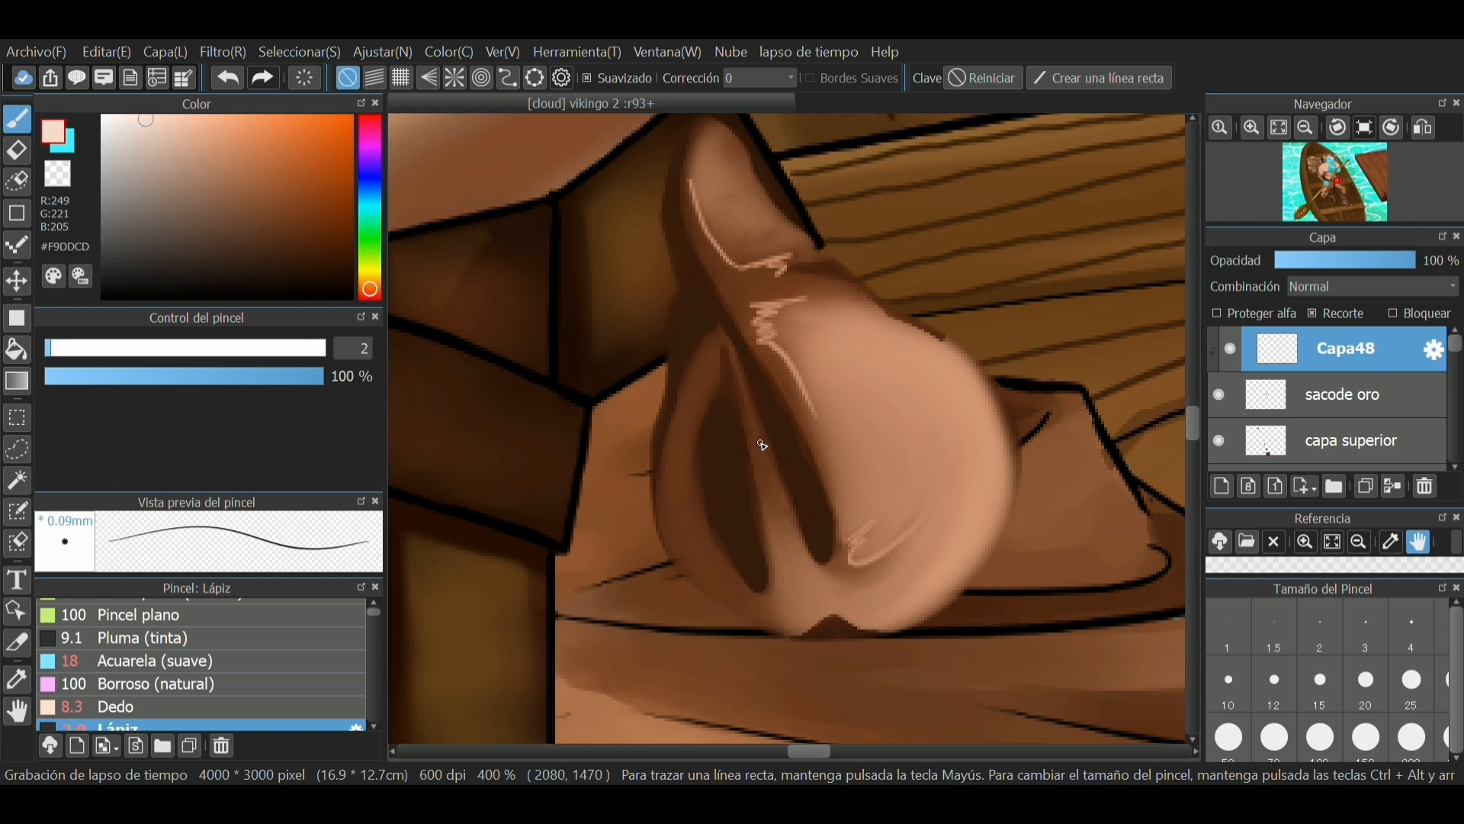
pyautogui.moveTo(875, 524); pyautogui.dragTo(938, 491)
pyautogui.moveTo(793, 298); pyautogui.dragTo(812, 411)
pyautogui.moveTo(690, 183); pyautogui.dragTo(816, 274)
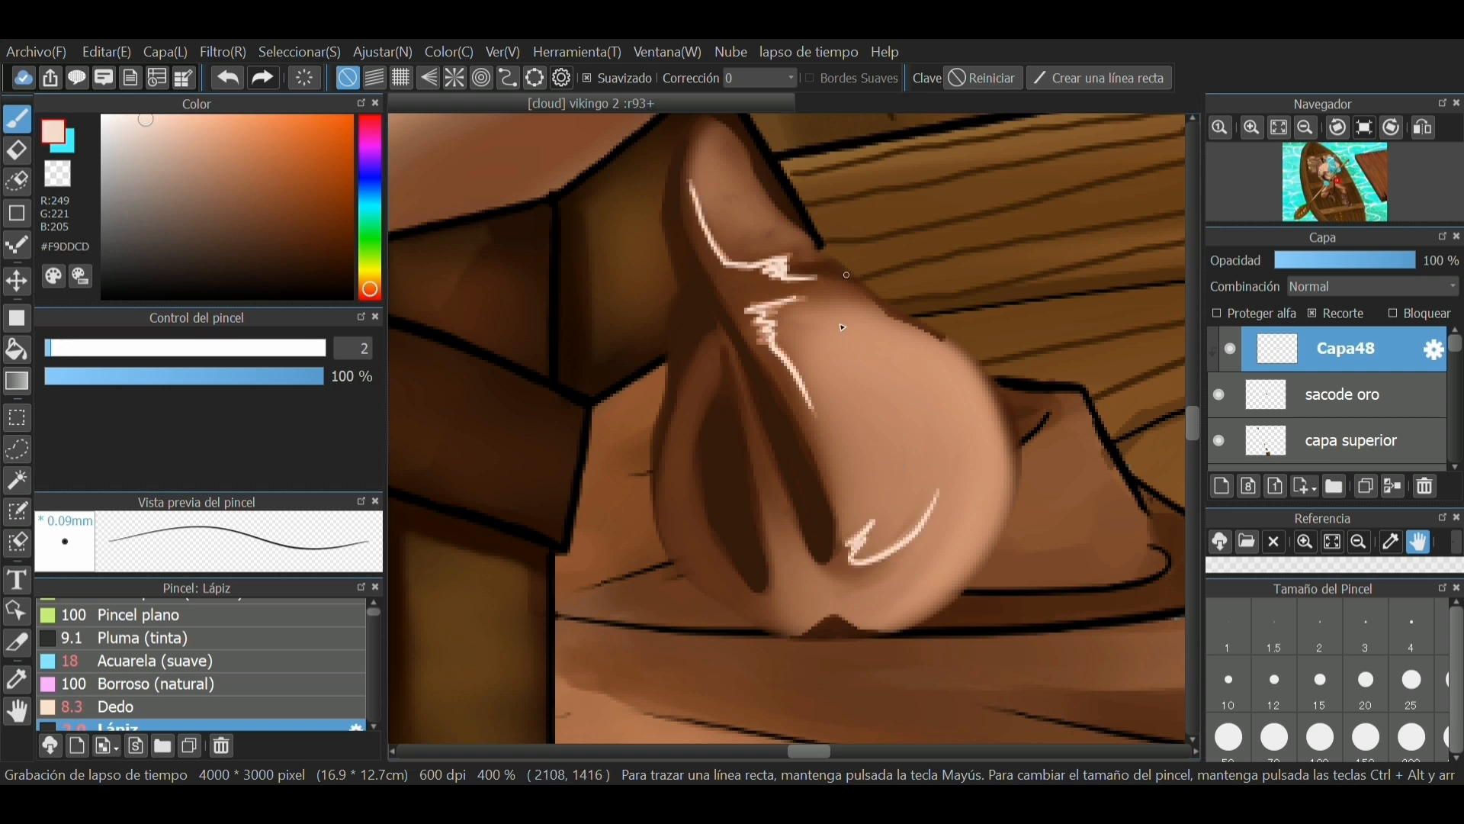
# Step: Paint a broad #F9DDCD highlight on the pouch's right side with Lápiz at 9.6 and smudge it with Dedo at sizes 15 and 8.3
pyautogui.click(97, 353)
pyautogui.moveTo(942, 366); pyautogui.dragTo(957, 480)
pyautogui.click(114, 707)
pyautogui.moveTo(121, 349); pyautogui.dragTo(129, 348)
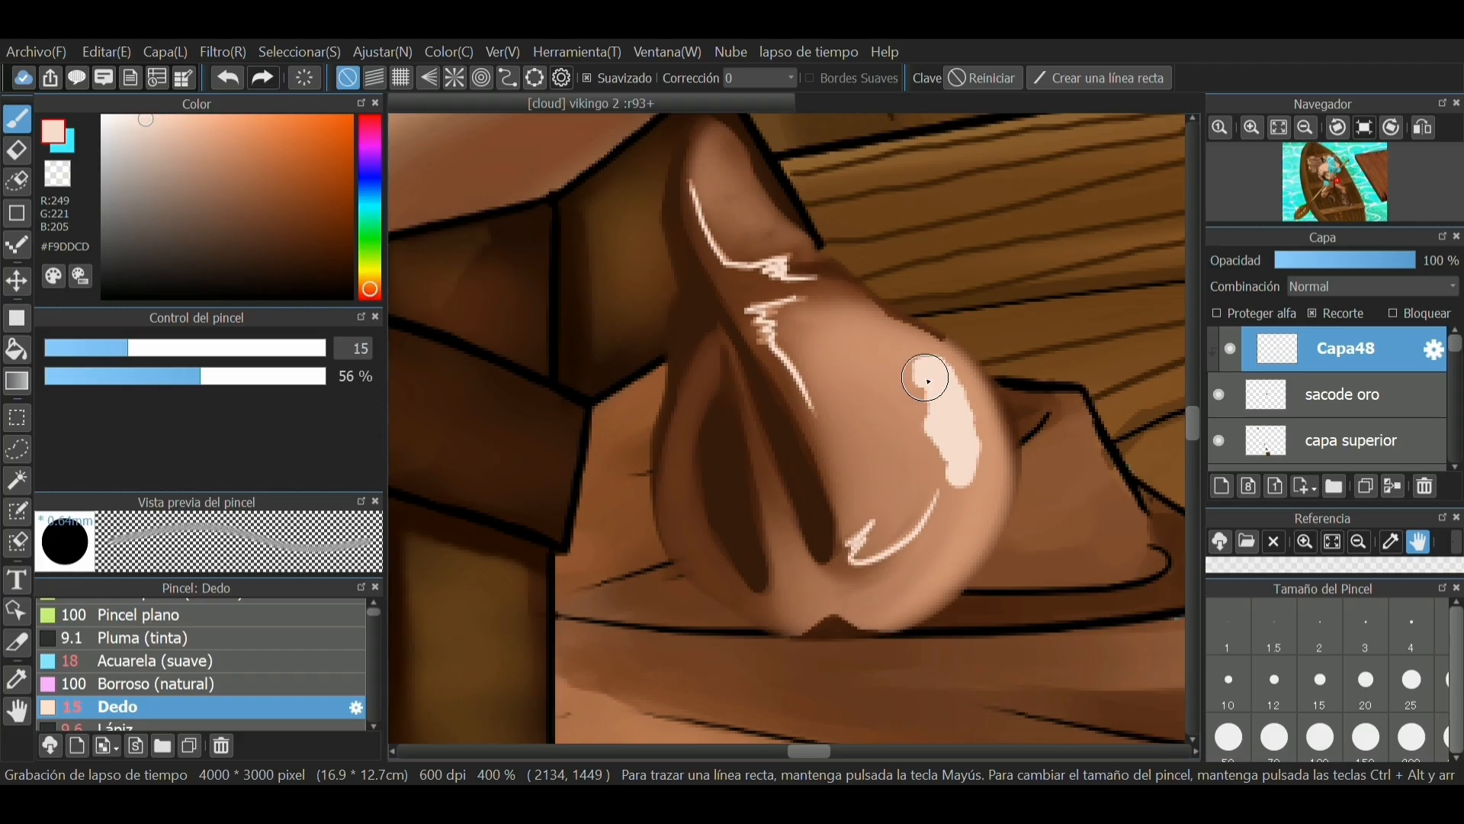
pyautogui.moveTo(928, 367)
pyautogui.mouseDown()
pyautogui.moveTo(905, 336)
pyautogui.moveTo(950, 419)
pyautogui.moveTo(963, 415)
pyautogui.moveTo(905, 463)
pyautogui.moveTo(951, 428)
pyautogui.moveTo(948, 399)
pyautogui.moveTo(873, 336)
pyautogui.mouseUp()
pyautogui.moveTo(579, 255)
pyautogui.keyDown('ctrl'); pyautogui.keyDown('alt'); pyautogui.mouseDown()
pyautogui.moveTo(717, 250)
pyautogui.moveTo(728, 131)
pyautogui.moveTo(816, 275)
pyautogui.moveTo(813, 317)
pyautogui.moveTo(817, 288)
pyautogui.mouseUp(); pyautogui.keyUp('alt'); pyautogui.keyUp('ctrl')
pyautogui.moveTo(854, 533)
pyautogui.mouseDown()
pyautogui.moveTo(882, 490)
pyautogui.moveTo(900, 526)
pyautogui.mouseUp()
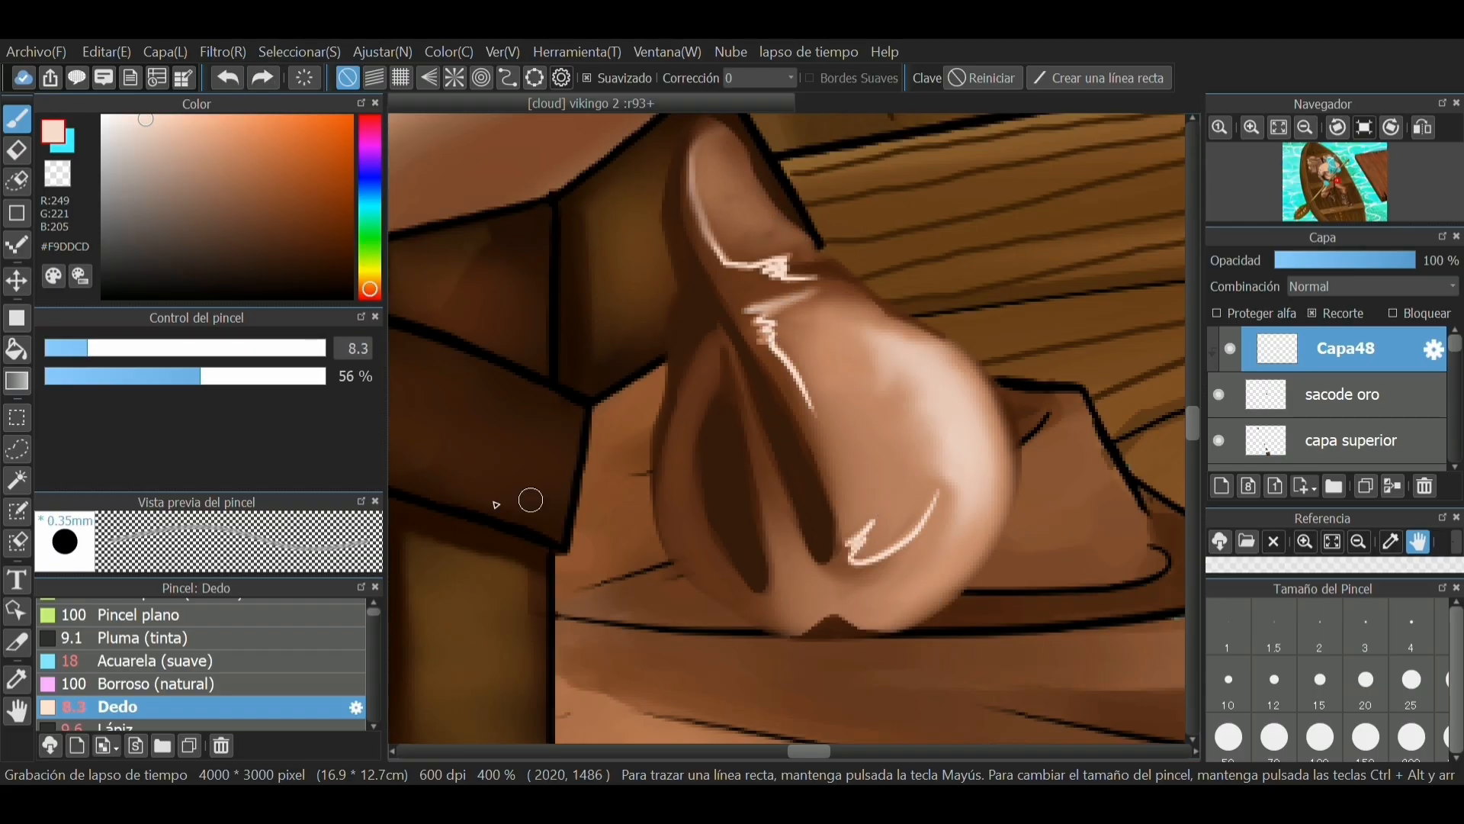
# Step: Sample a tone from the pouch's base and soften its bottom edge with Aerógrafo at 11% opacity
pyautogui.scroll(-4, 918, 480)
pyautogui.scroll(4, 918, 481)
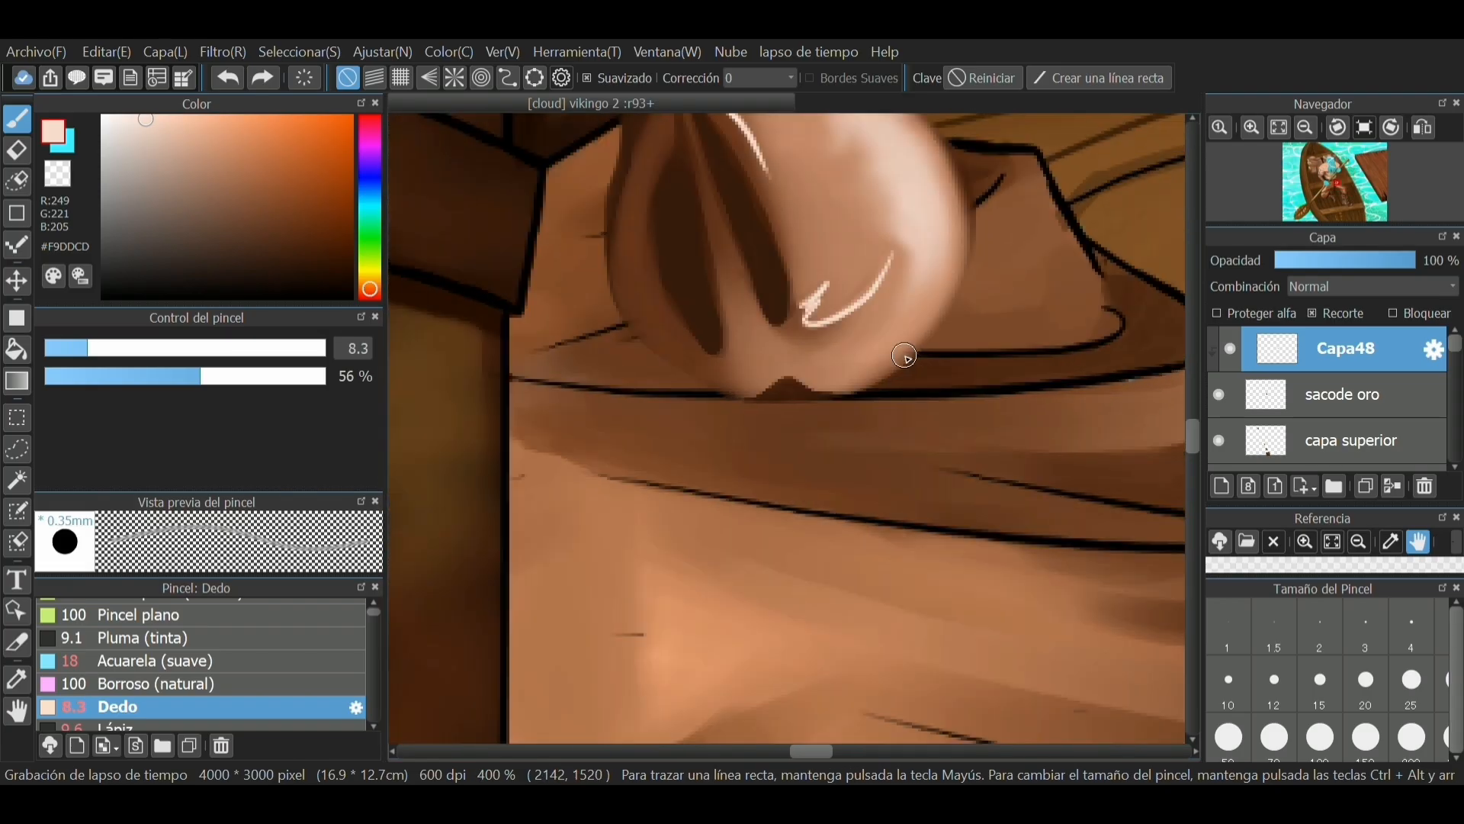
pyautogui.rightClick(784, 387)
pyautogui.scroll(-1, 205, 698)
pyautogui.click(200, 720)
pyautogui.click(174, 348)
pyautogui.moveTo(793, 362)
pyautogui.mouseDown()
pyautogui.moveTo(911, 356)
pyautogui.moveTo(943, 332)
pyautogui.moveTo(761, 374)
pyautogui.moveTo(944, 316)
pyautogui.moveTo(780, 372)
pyautogui.moveTo(899, 343)
pyautogui.mouseUp()
pyautogui.scroll(-3, 753, 326)
pyautogui.scroll(2, 754, 325)
# Step: Choose #E8C5B0 and airbrush a highlight between the pouch's two dark folds with Aerógrafo at size 6.2 and 26% opacity
pyautogui.click(121, 347)
pyautogui.click(161, 131)
pyautogui.click(20, 671)
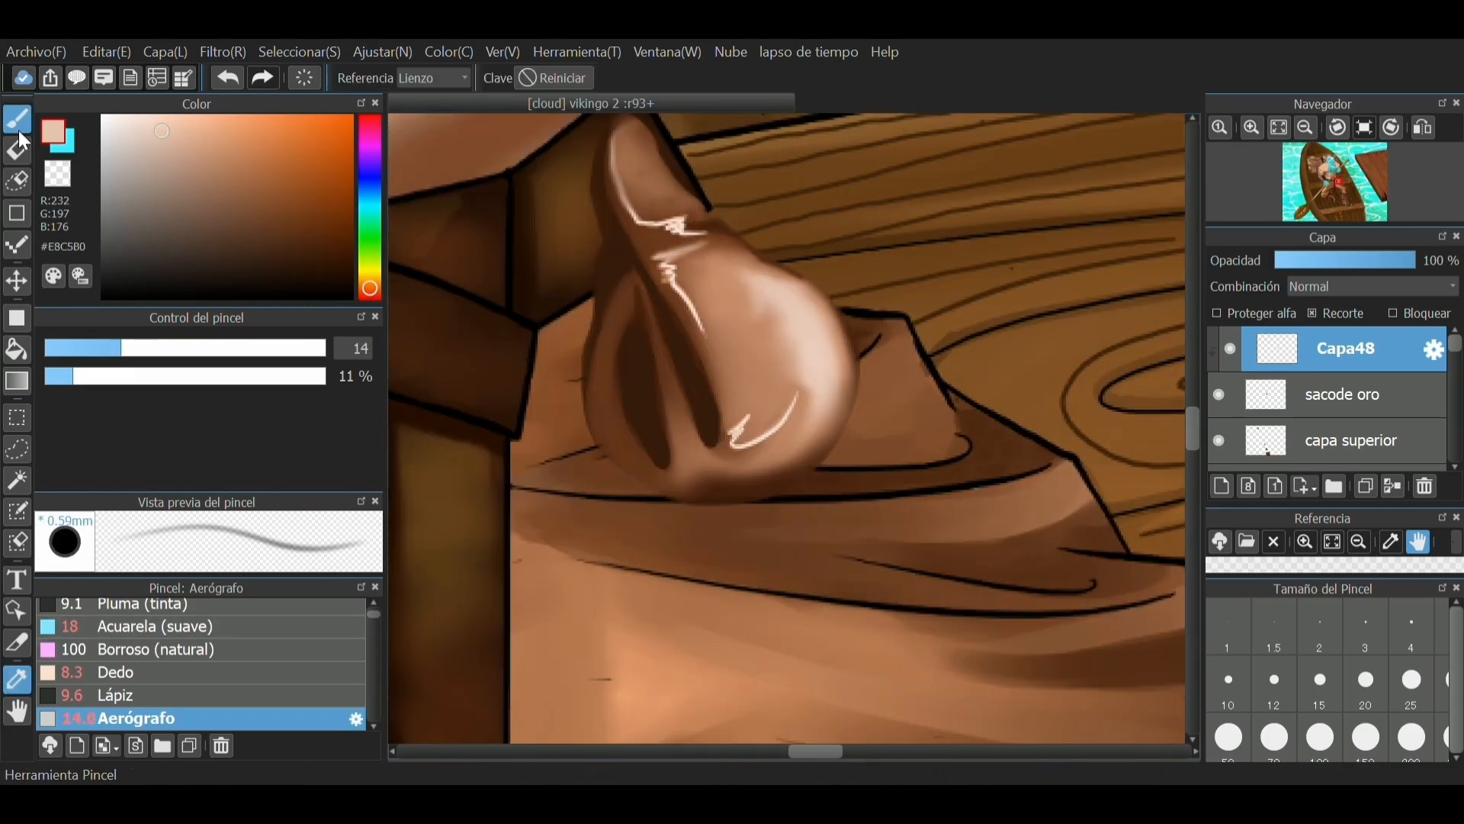
pyautogui.click(16, 122)
pyautogui.click(85, 347)
pyautogui.moveTo(663, 379); pyautogui.dragTo(684, 459)
pyautogui.hotkey('ctrl', 'z')
pyautogui.click(114, 376)
pyautogui.click(75, 348)
pyautogui.moveTo(663, 361); pyautogui.dragTo(682, 444)
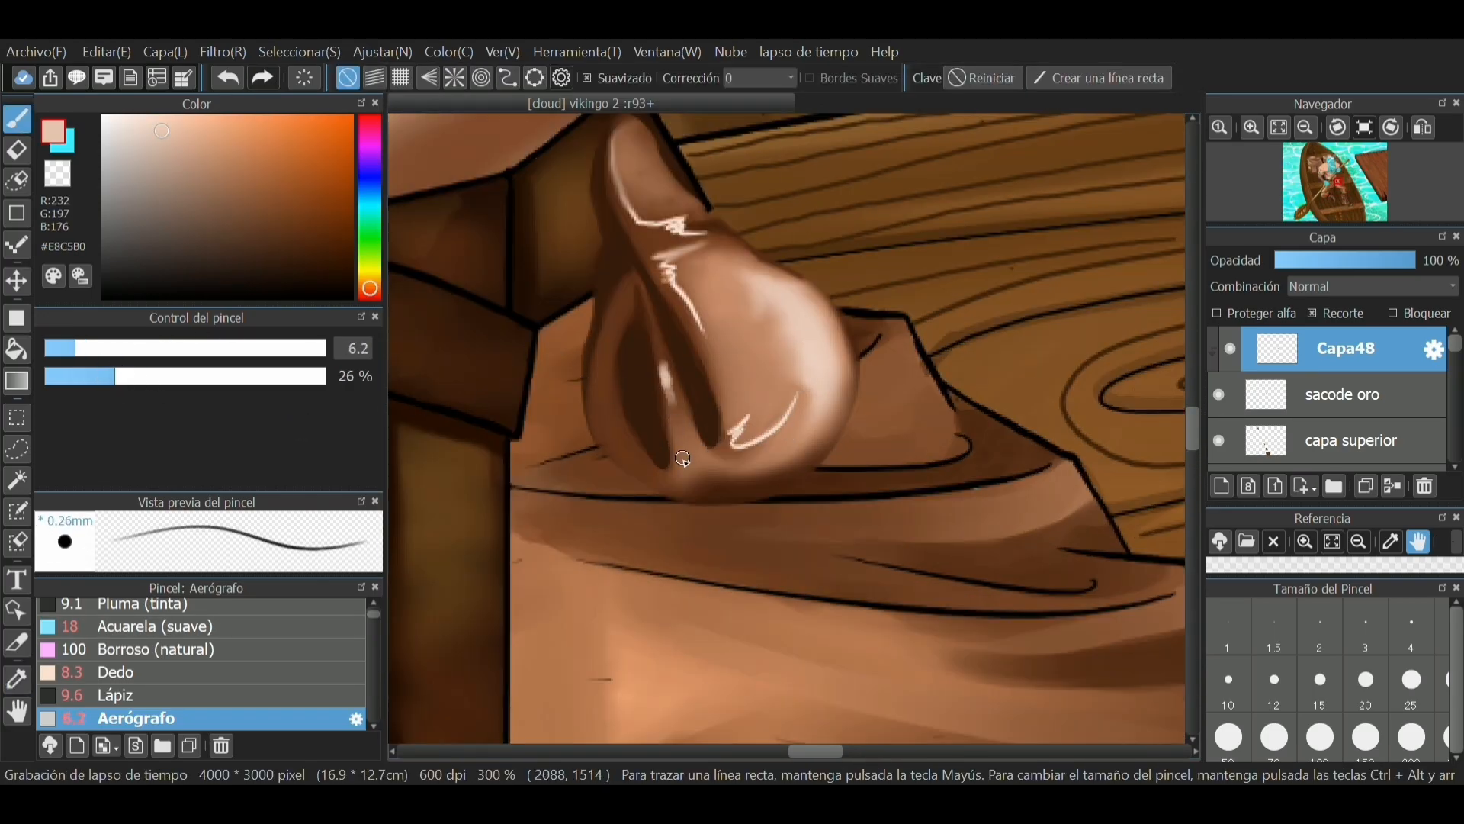
# Step: Smudge the highlights on the pouch's left side, folds and neck with Dedo at size 5.3 and 56% opacity
pyautogui.click(176, 671)
pyautogui.moveTo(59, 348); pyautogui.dragTo(69, 348)
pyautogui.moveTo(599, 368); pyautogui.dragTo(611, 354)
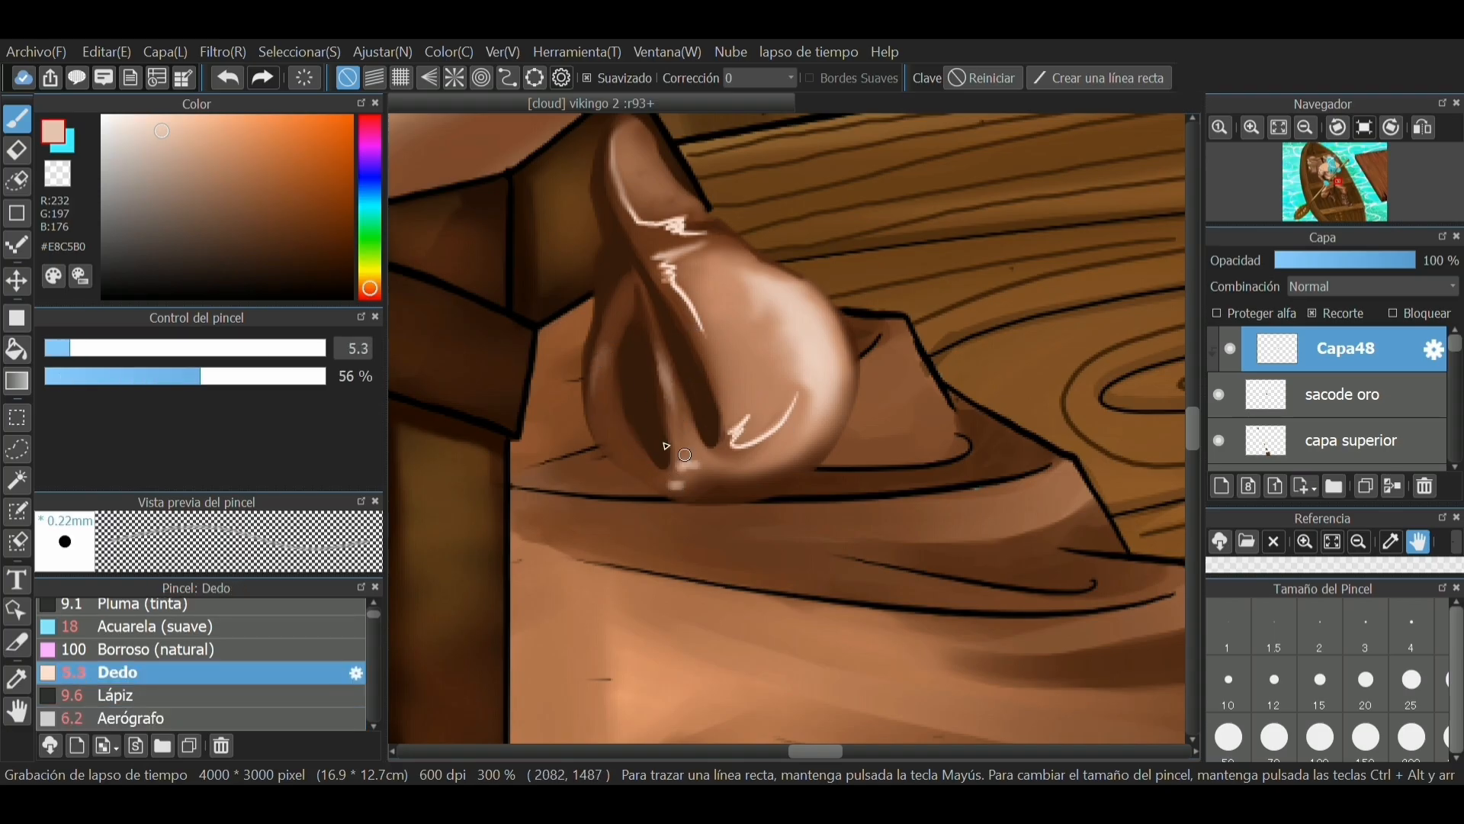
pyautogui.moveTo(654, 161); pyautogui.dragTo(660, 241)
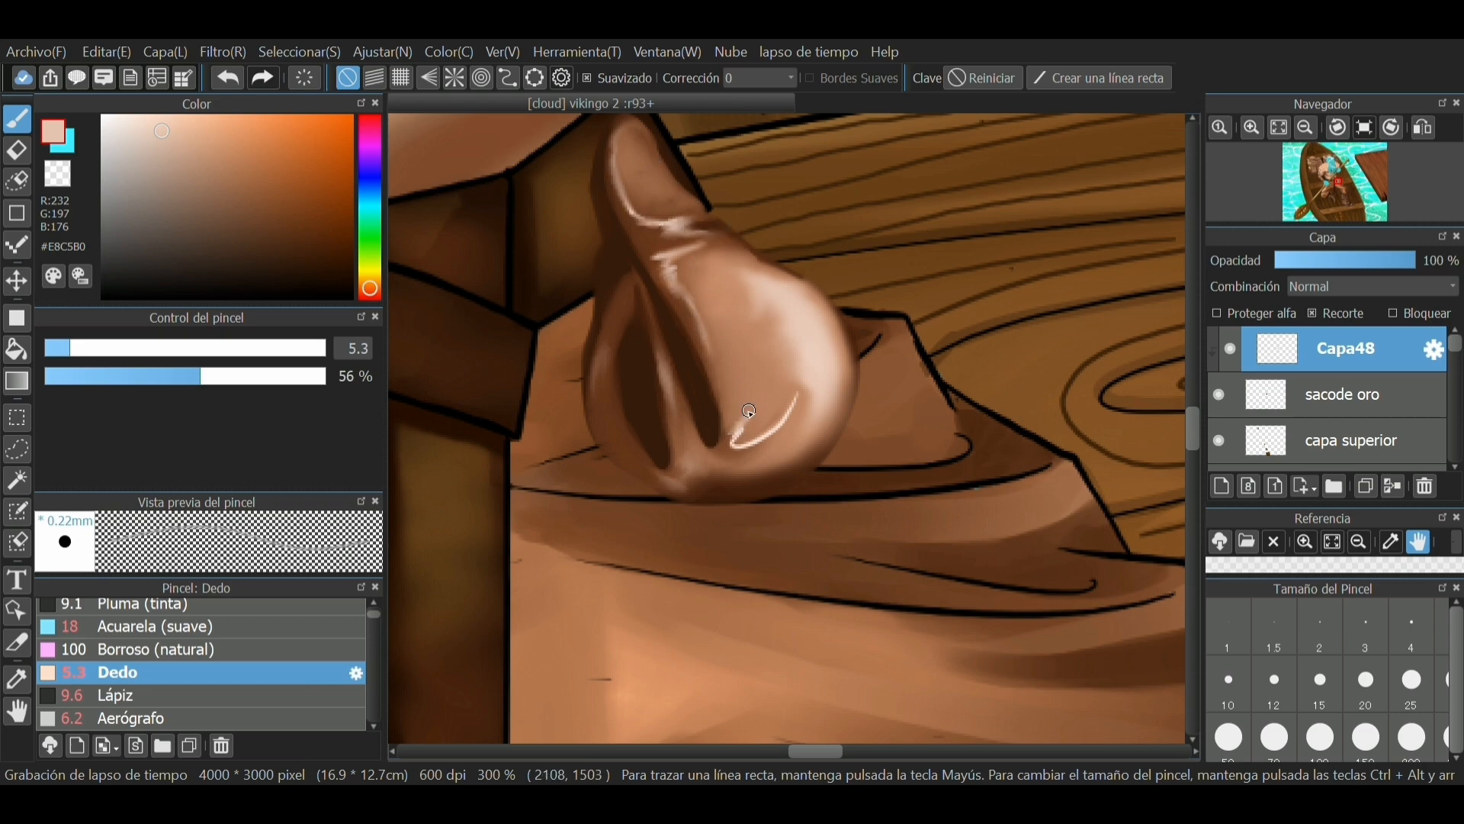
# Step: Sample the dark brown #2A1000 and try outlining the pouch's upper right edge with Lápiz, reducing its size from 3.3 to 2
pyautogui.scroll(-3, 842, 380)
pyautogui.scroll(4, 846, 377)
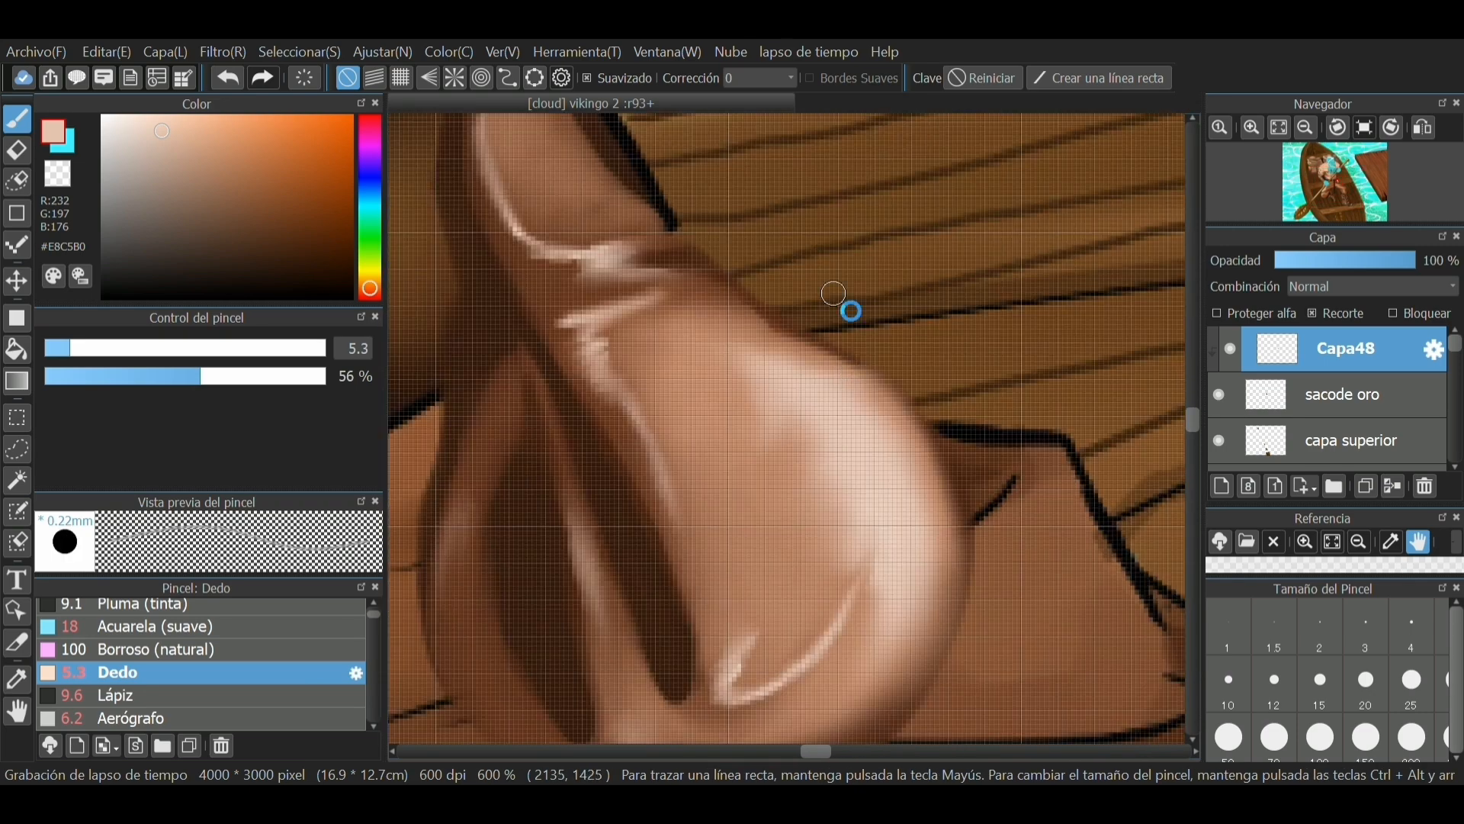
pyautogui.keyDown('alt'); pyautogui.click(417, 364); pyautogui.keyUp('alt')
pyautogui.click(114, 695)
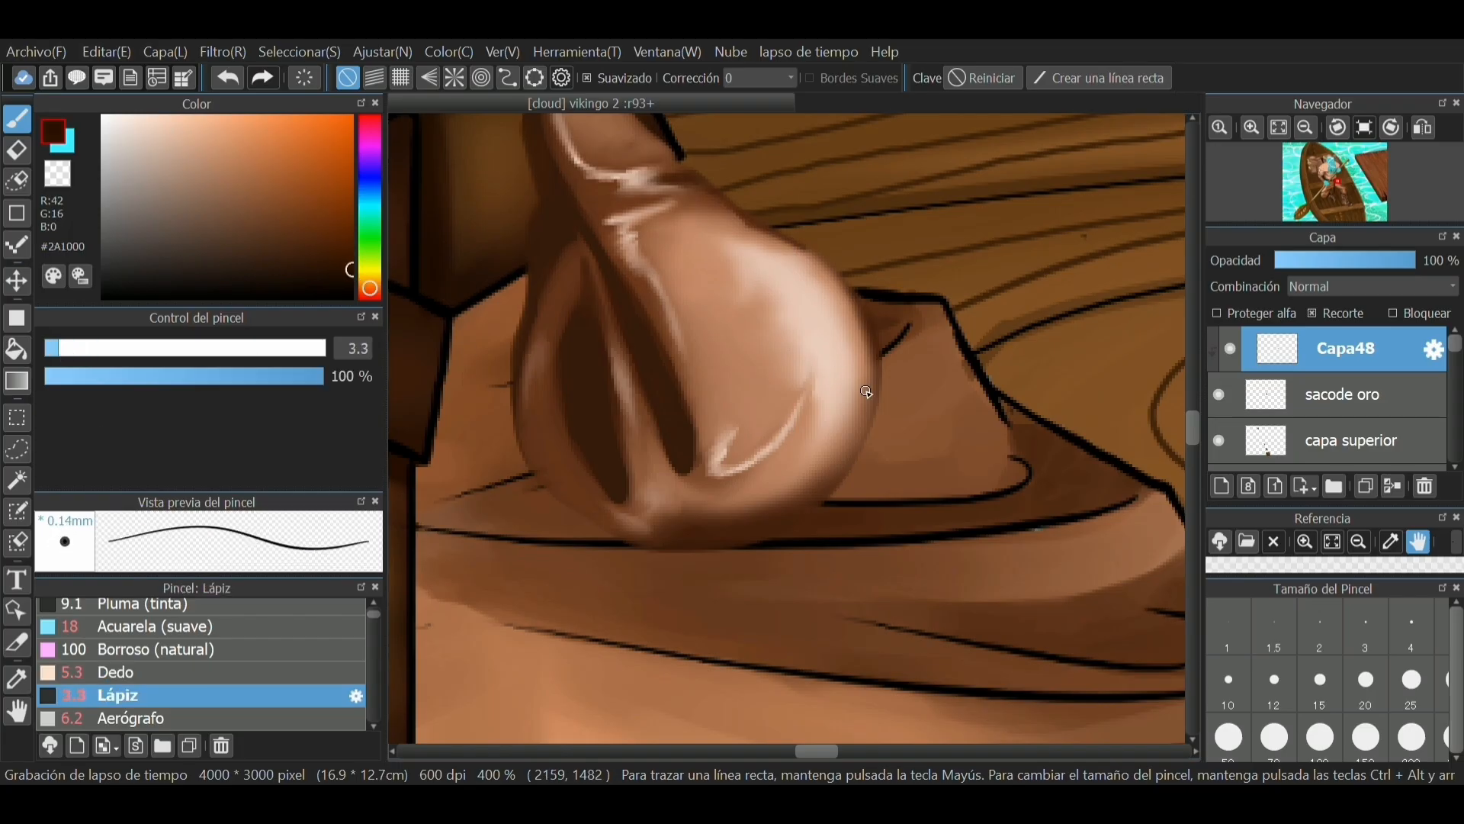
pyautogui.moveTo(775, 242); pyautogui.dragTo(735, 216)
pyautogui.press('[')
pyautogui.press('[')
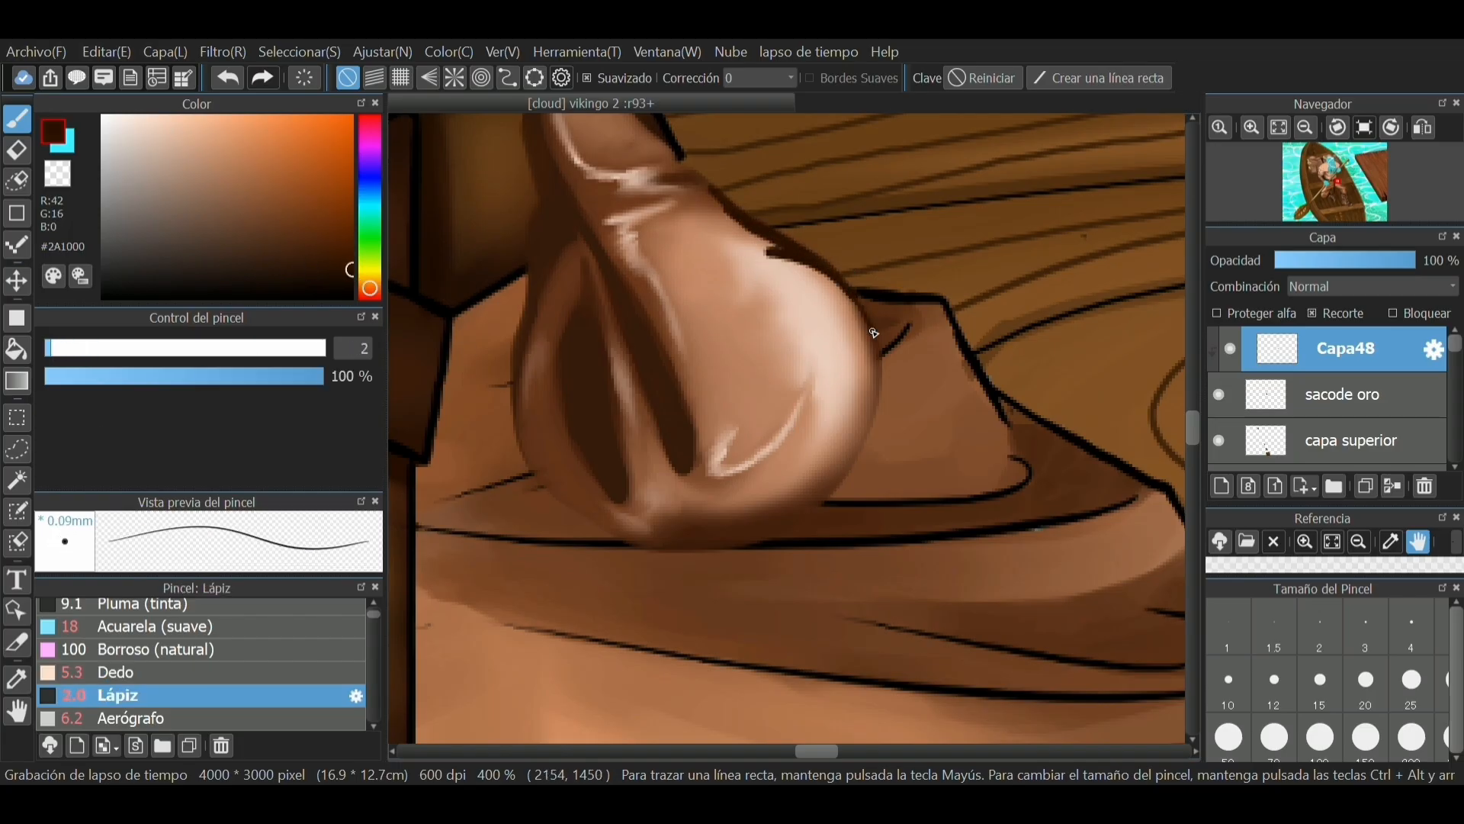
# Step: Outline the pouch's two dark folds in #2A1000 with Lápiz at size 2
pyautogui.moveTo(723, 461); pyautogui.dragTo(797, 395)
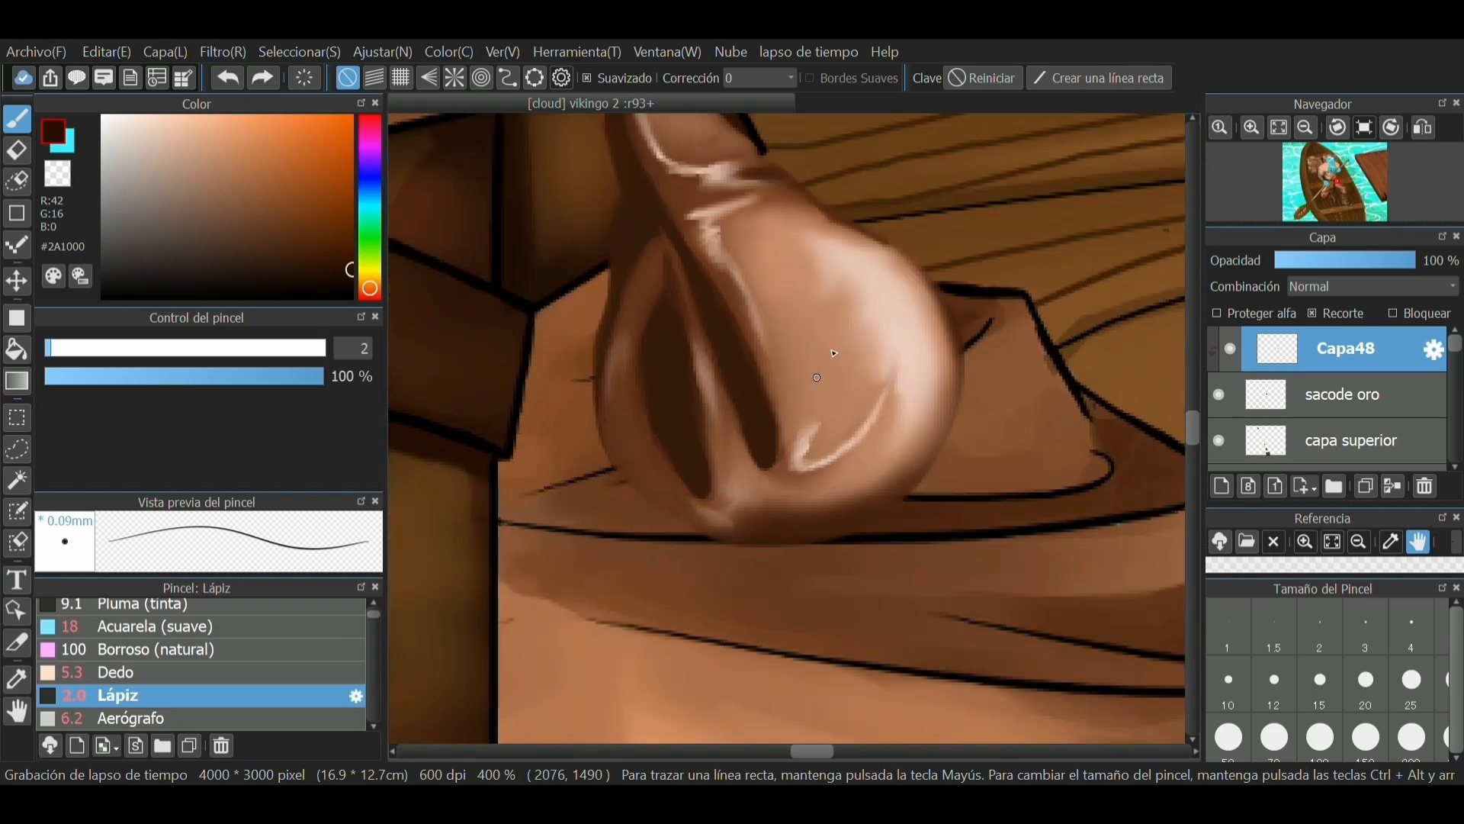
pyautogui.moveTo(717, 473); pyautogui.dragTo(700, 403)
pyautogui.hotkey('ctrl', 'z')
pyautogui.moveTo(697, 499); pyautogui.dragTo(721, 424)
pyautogui.moveTo(709, 495)
pyautogui.mouseDown()
pyautogui.moveTo(704, 389)
pyautogui.moveTo(647, 284)
pyautogui.mouseUp()
pyautogui.moveTo(785, 419); pyautogui.dragTo(744, 327)
pyautogui.hotkey('ctrl', 'z')
pyautogui.moveTo(774, 472); pyautogui.dragTo(722, 377)
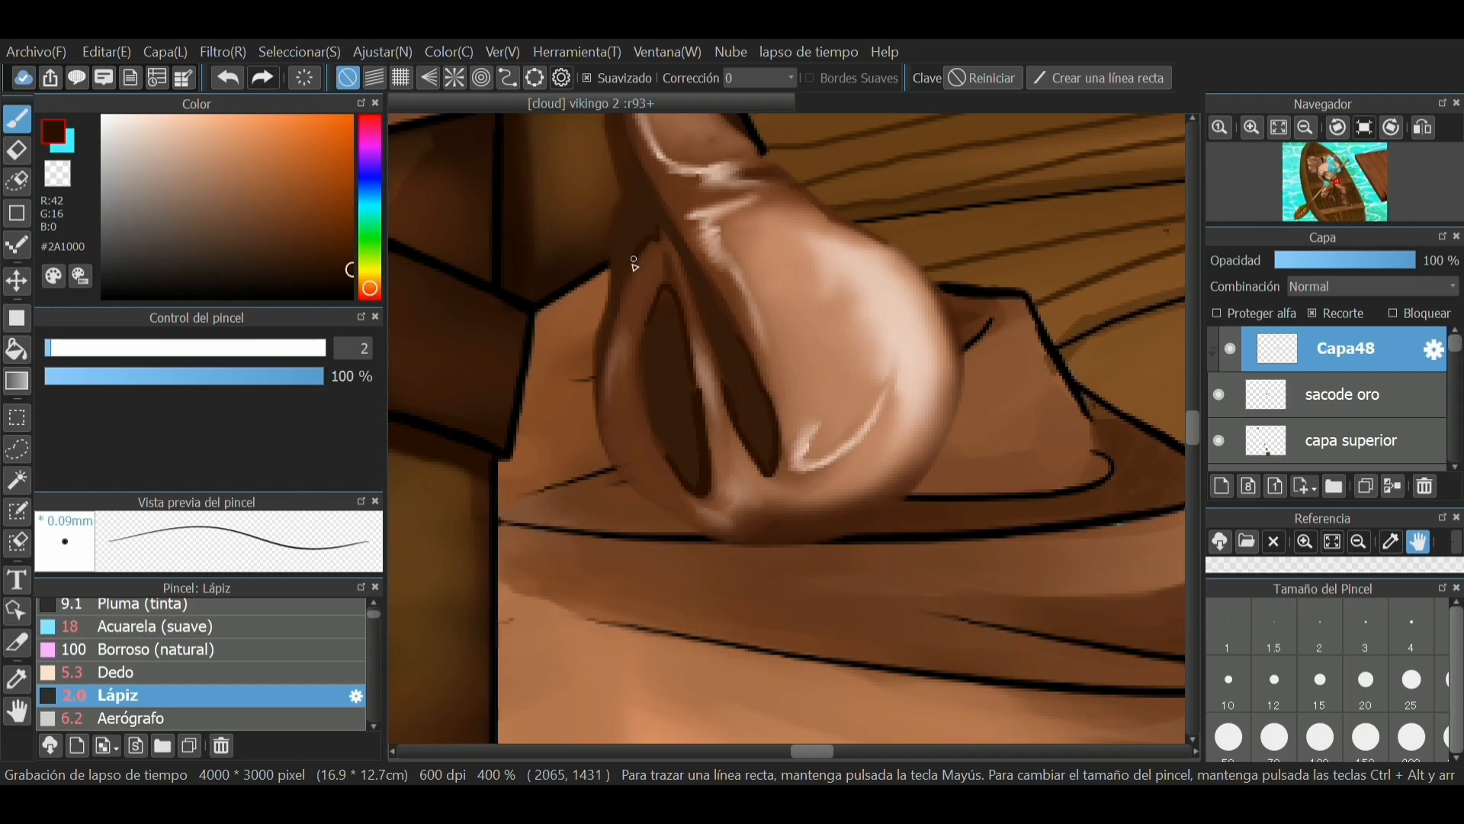
# Step: Draw a dark line along the right fold's upper edge and merge the highlight layer into the sacode oro layer
pyautogui.hotkey('ctrl', 'z')
pyautogui.moveTo(665, 215)
pyautogui.mouseDown()
pyautogui.moveTo(633, 149)
pyautogui.moveTo(768, 359)
pyautogui.mouseUp()
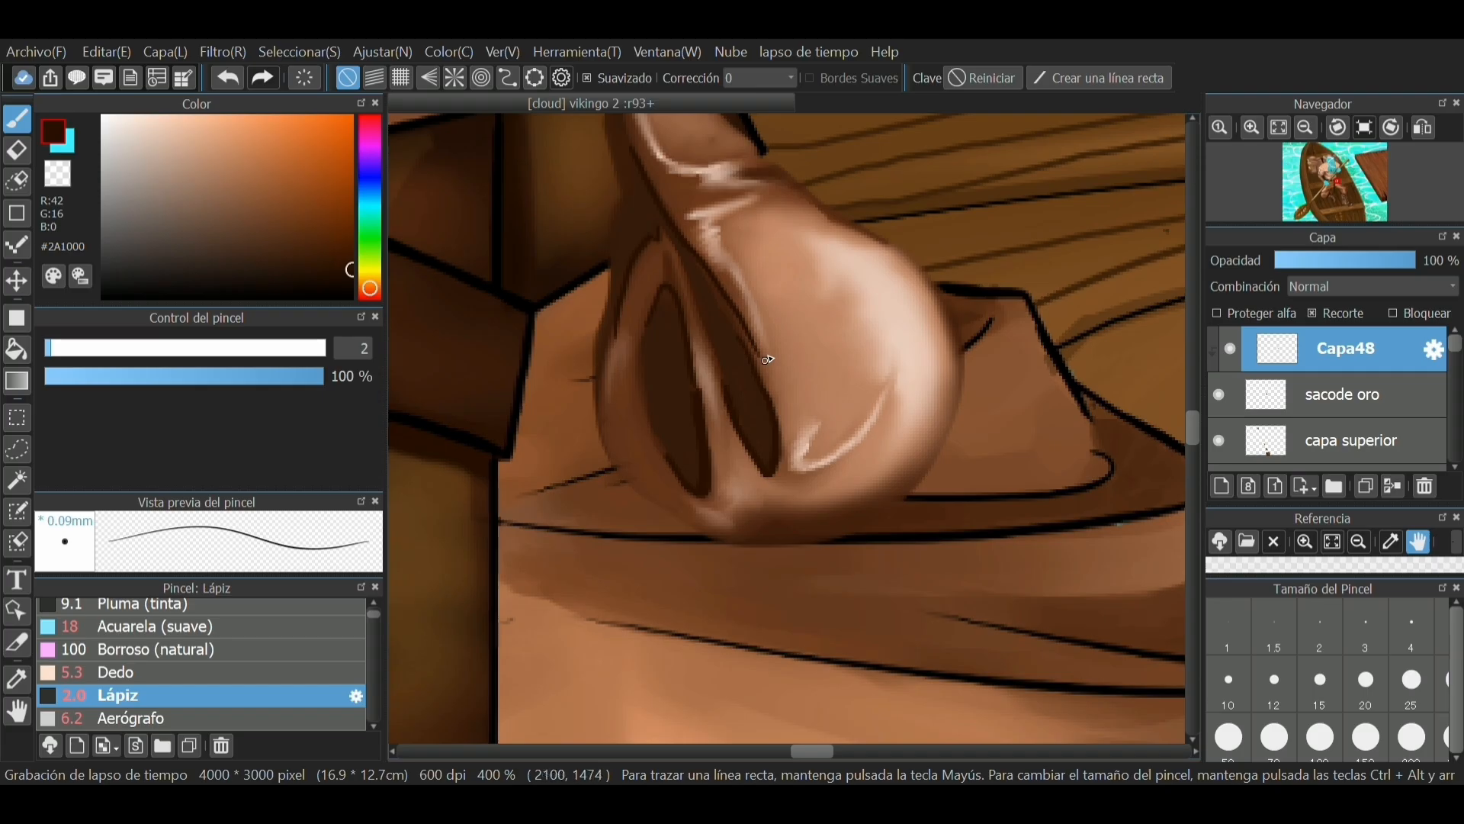
pyautogui.hotkey('ctrl', 'z')
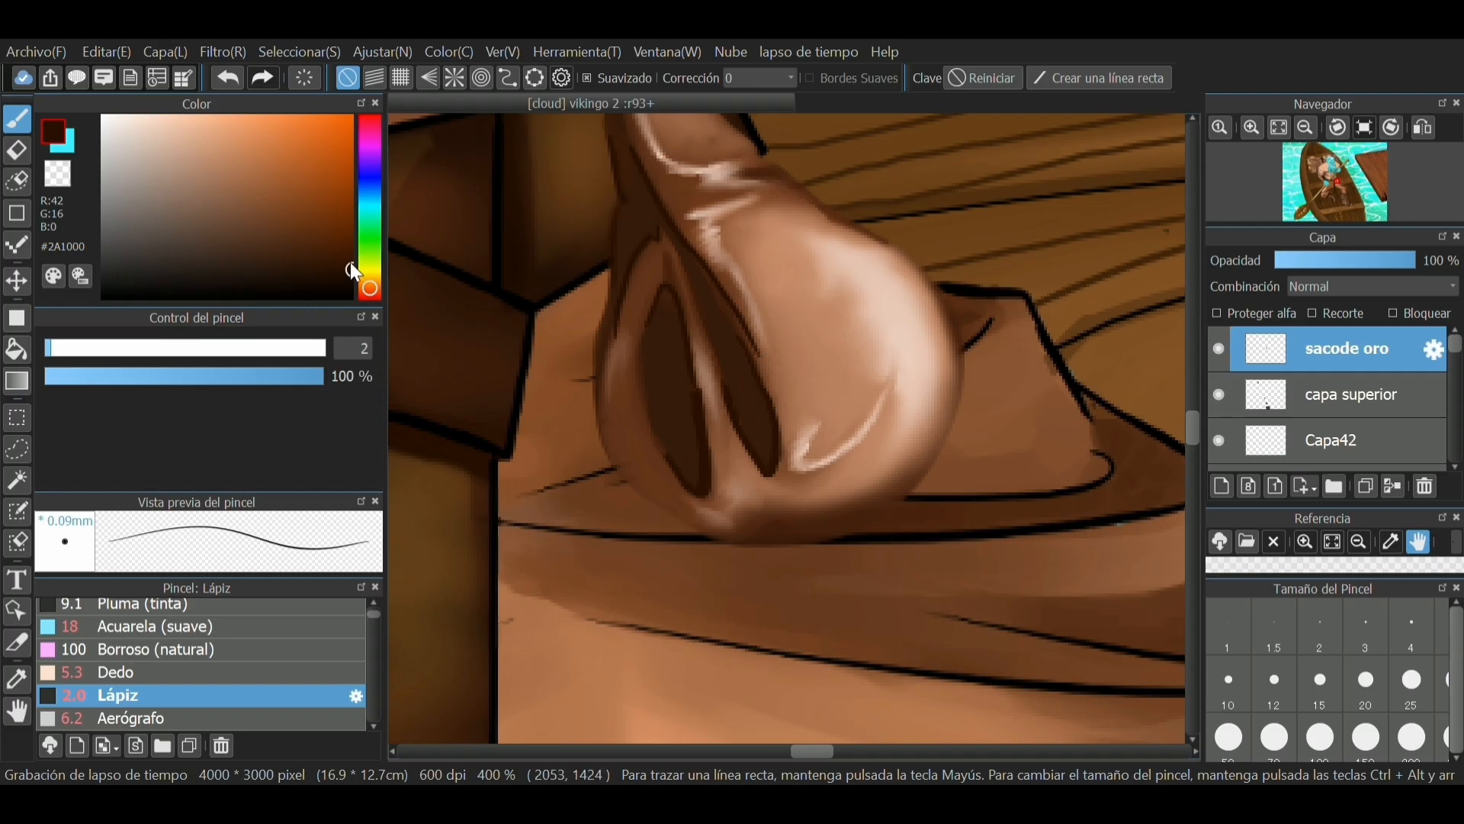
# Step: Choose the darker brown #190900 and outline the pouch's left and bottom edges with Lápiz at size 2
pyautogui.moveTo(608, 270); pyautogui.dragTo(596, 419)
pyautogui.hotkey('ctrl', 'z')
pyautogui.moveTo(610, 305); pyautogui.dragTo(615, 450)
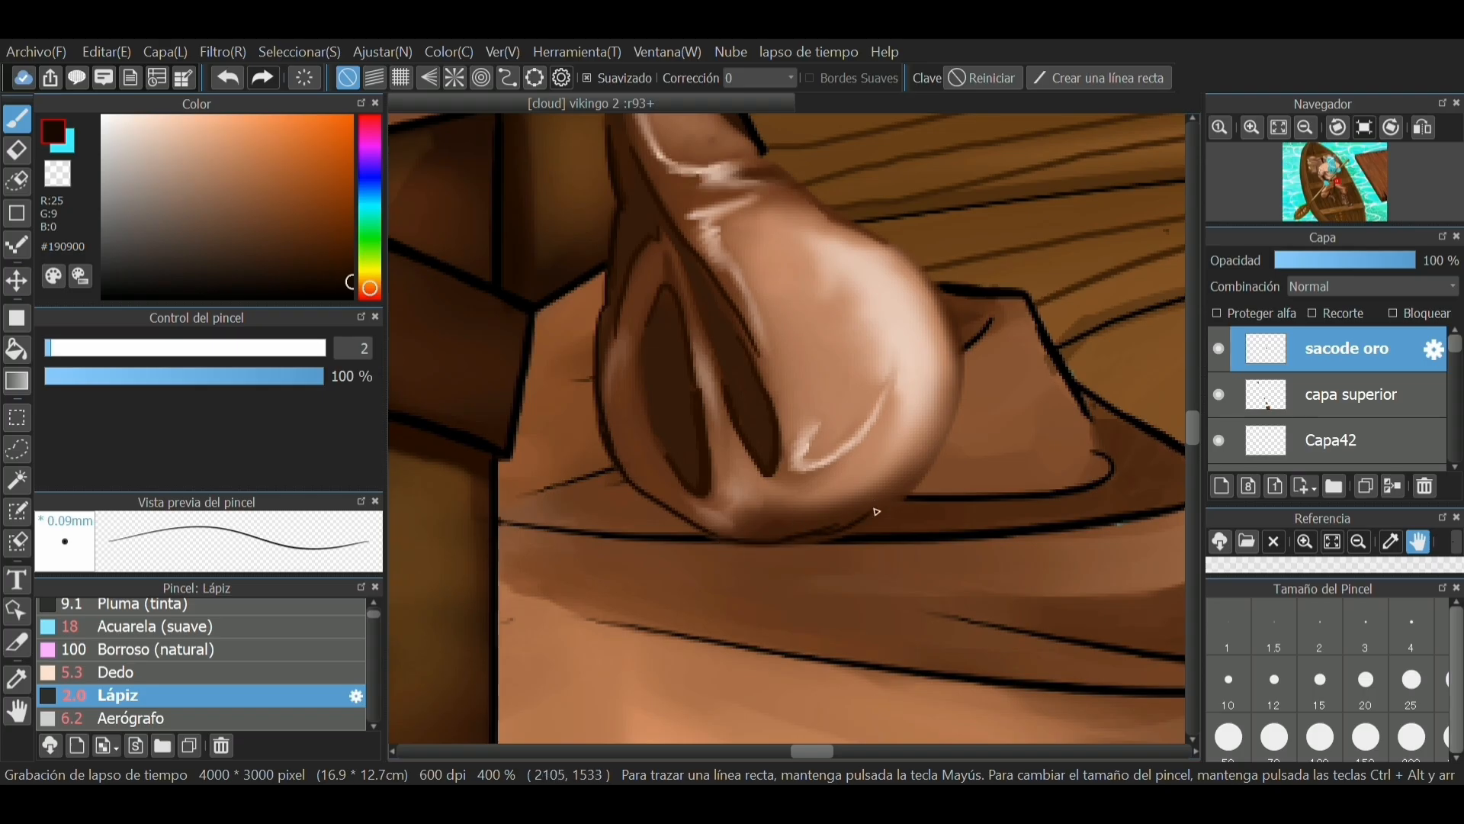
# Step: Outline the pouch's right side, upper crease and neck in #190900 with Lápiz at size 2
pyautogui.moveTo(923, 265)
pyautogui.mouseDown()
pyautogui.moveTo(957, 393)
pyautogui.moveTo(943, 451)
pyautogui.mouseUp()
pyautogui.moveTo(897, 248); pyautogui.dragTo(942, 318)
pyautogui.moveTo(814, 194); pyautogui.dragTo(896, 255)
pyautogui.moveTo(725, 178)
pyautogui.mouseDown()
pyautogui.moveTo(766, 177)
pyautogui.moveTo(719, 367)
pyautogui.mouseUp()
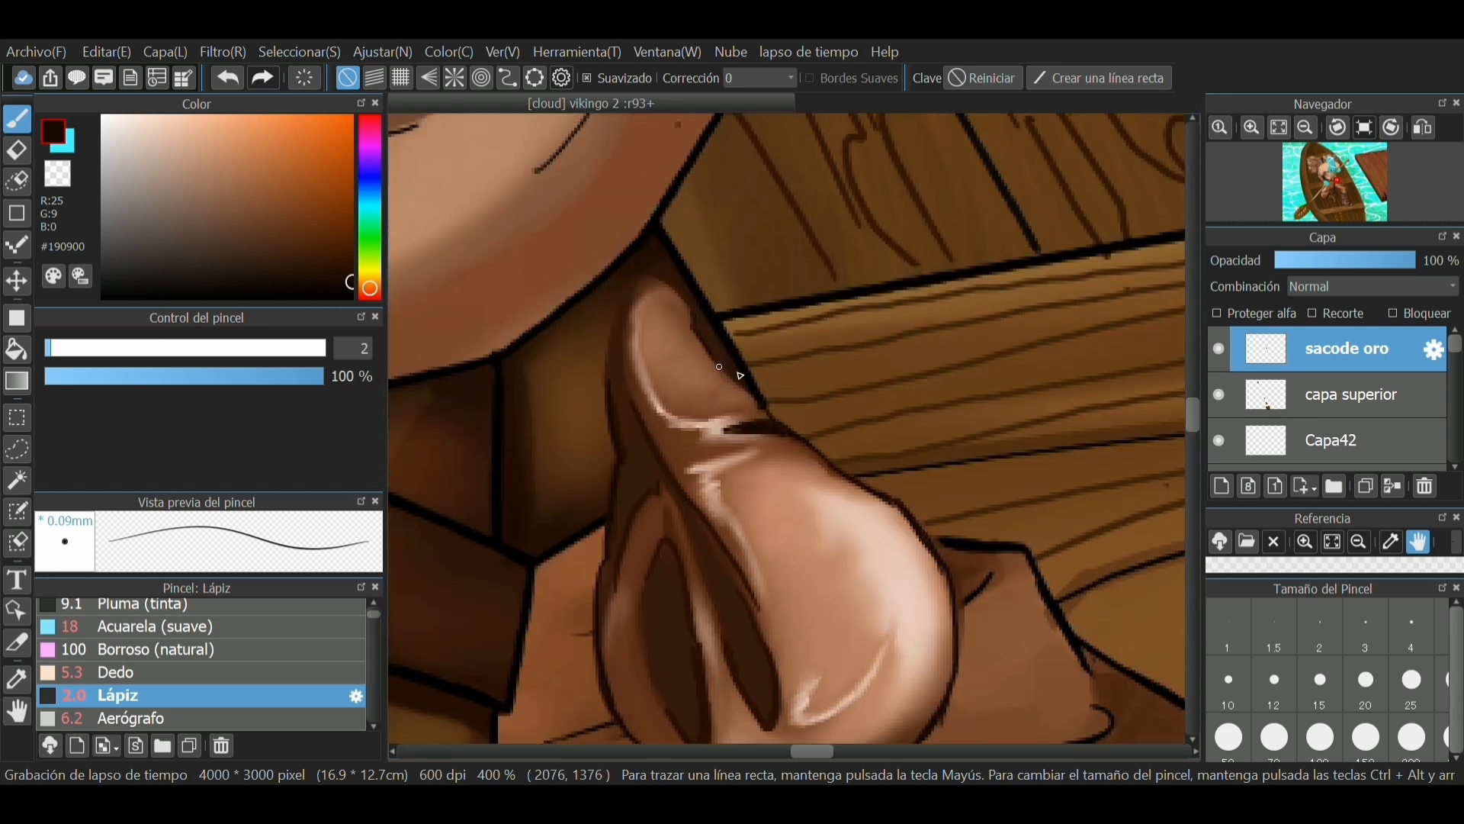
pyautogui.moveTo(627, 340); pyautogui.dragTo(621, 404)
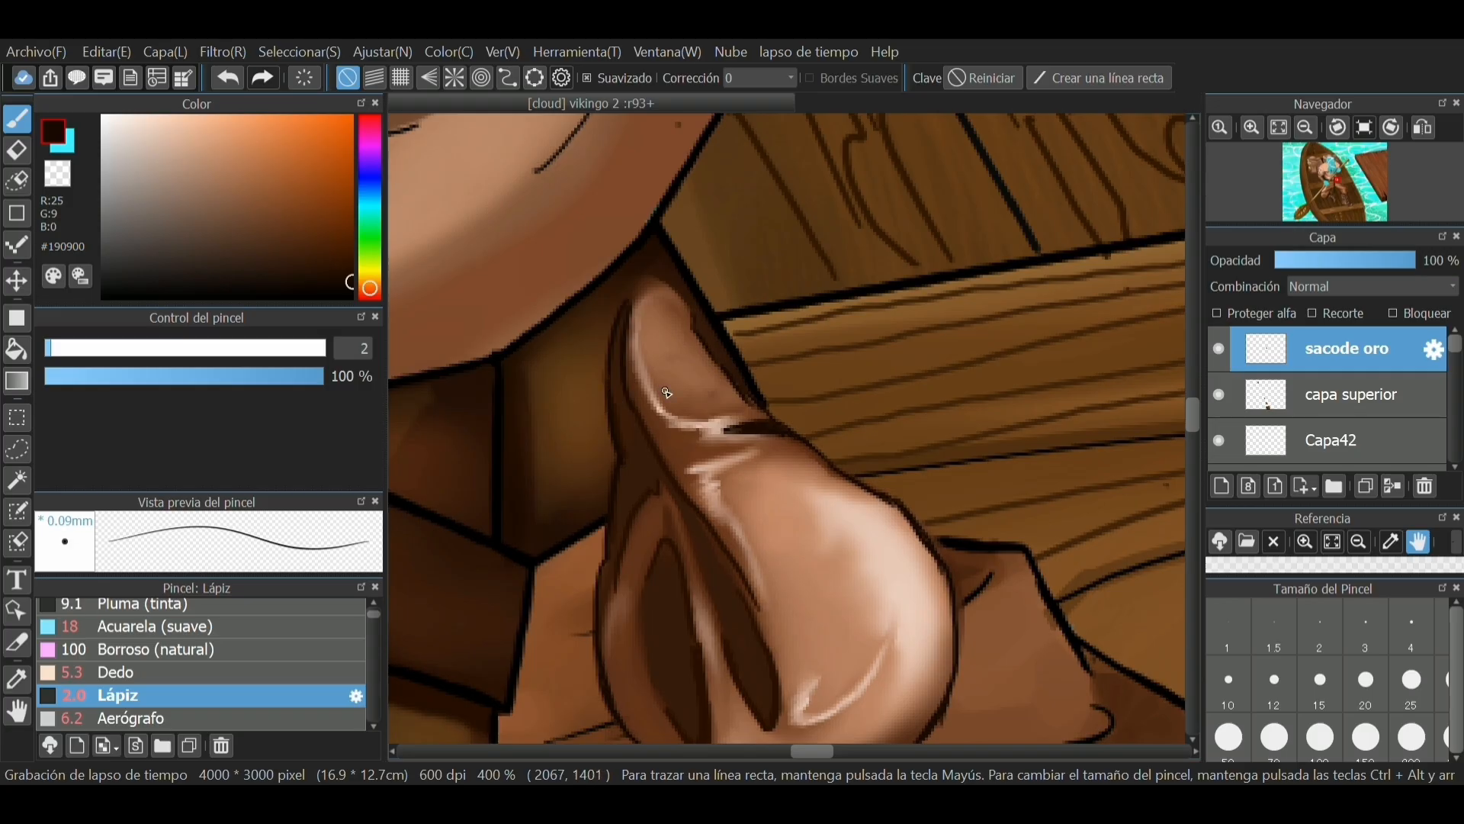
# Step: Add a layer above capa superior and paint a #2B1404 strap around the pouch's neck with Lápiz at size 5.5
pyautogui.click(1349, 395)
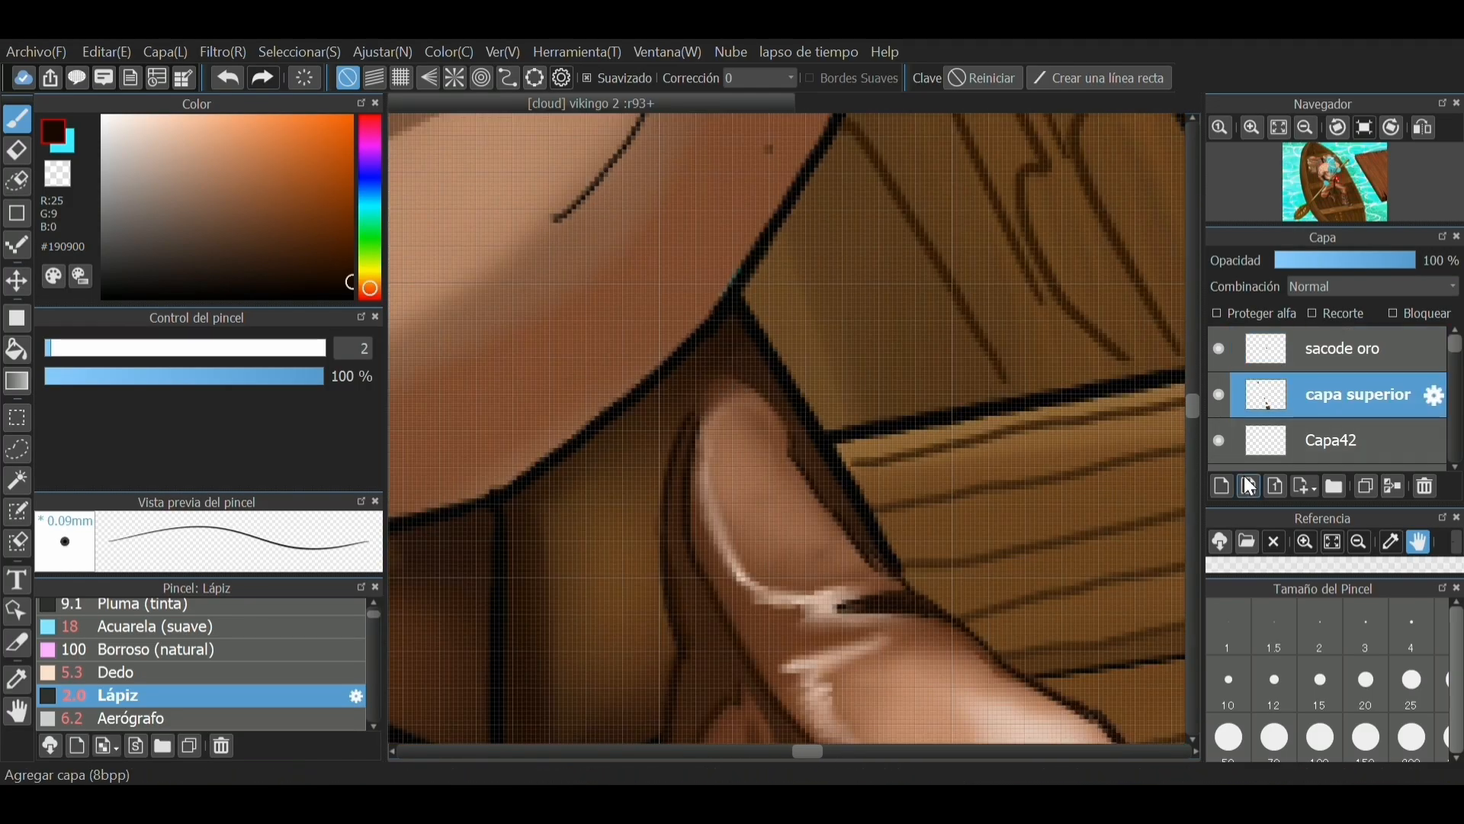
pyautogui.click(1222, 486)
pyautogui.click(569, 480)
pyautogui.keyDown('alt'); pyautogui.click(786, 428); pyautogui.keyUp('alt')
pyautogui.click(70, 347)
pyautogui.moveTo(655, 563)
pyautogui.mouseDown()
pyautogui.moveTo(598, 413)
pyautogui.moveTo(787, 436)
pyautogui.mouseUp()
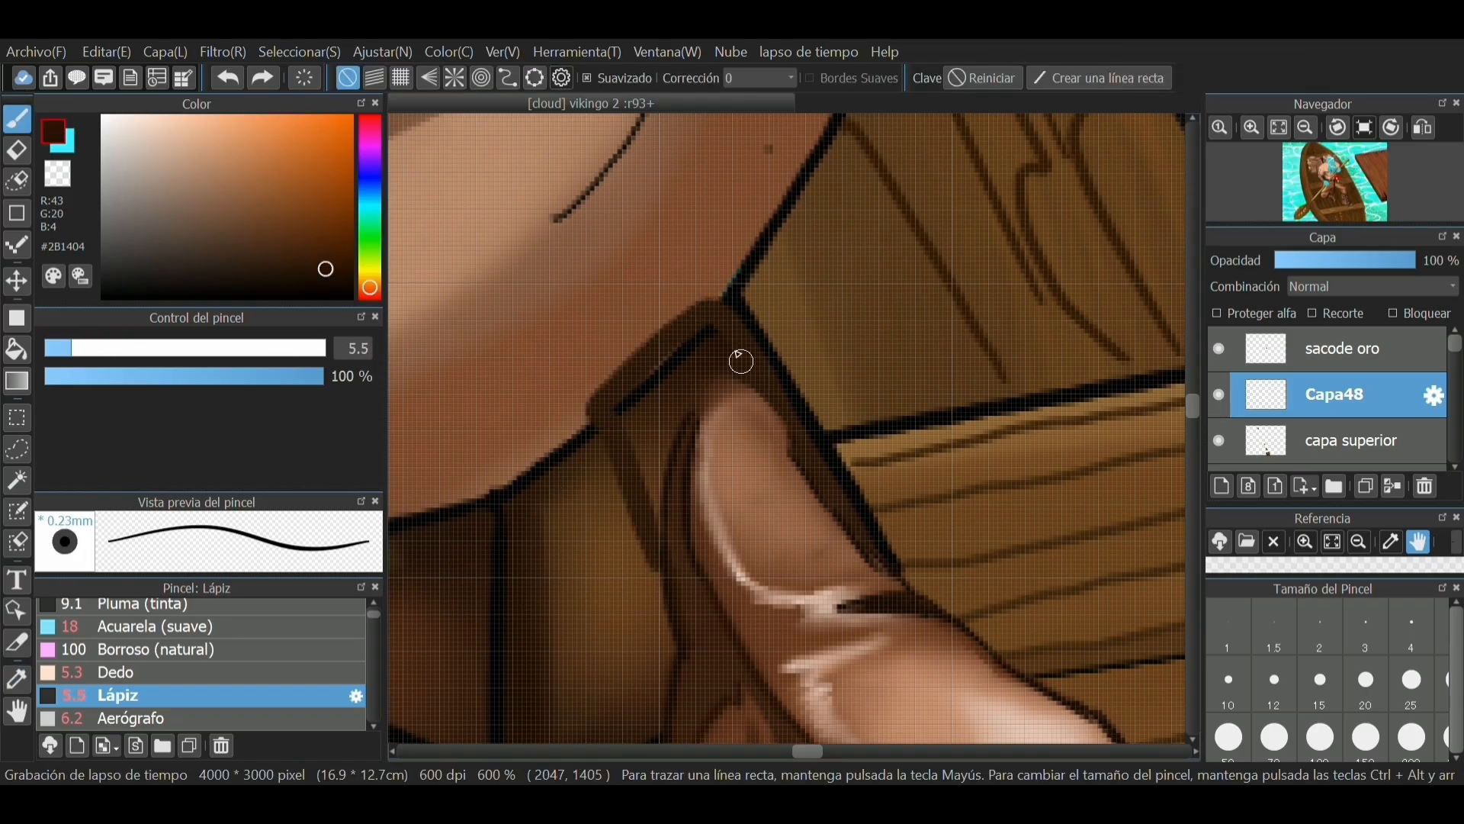
# Step: Try a #A46030 highlight on the strap on a new clipped layer, smudging it with Dedo at size 10.3
pyautogui.keyDown('alt'); pyautogui.click(683, 620); pyautogui.keyUp('alt')
pyautogui.click(1223, 486)
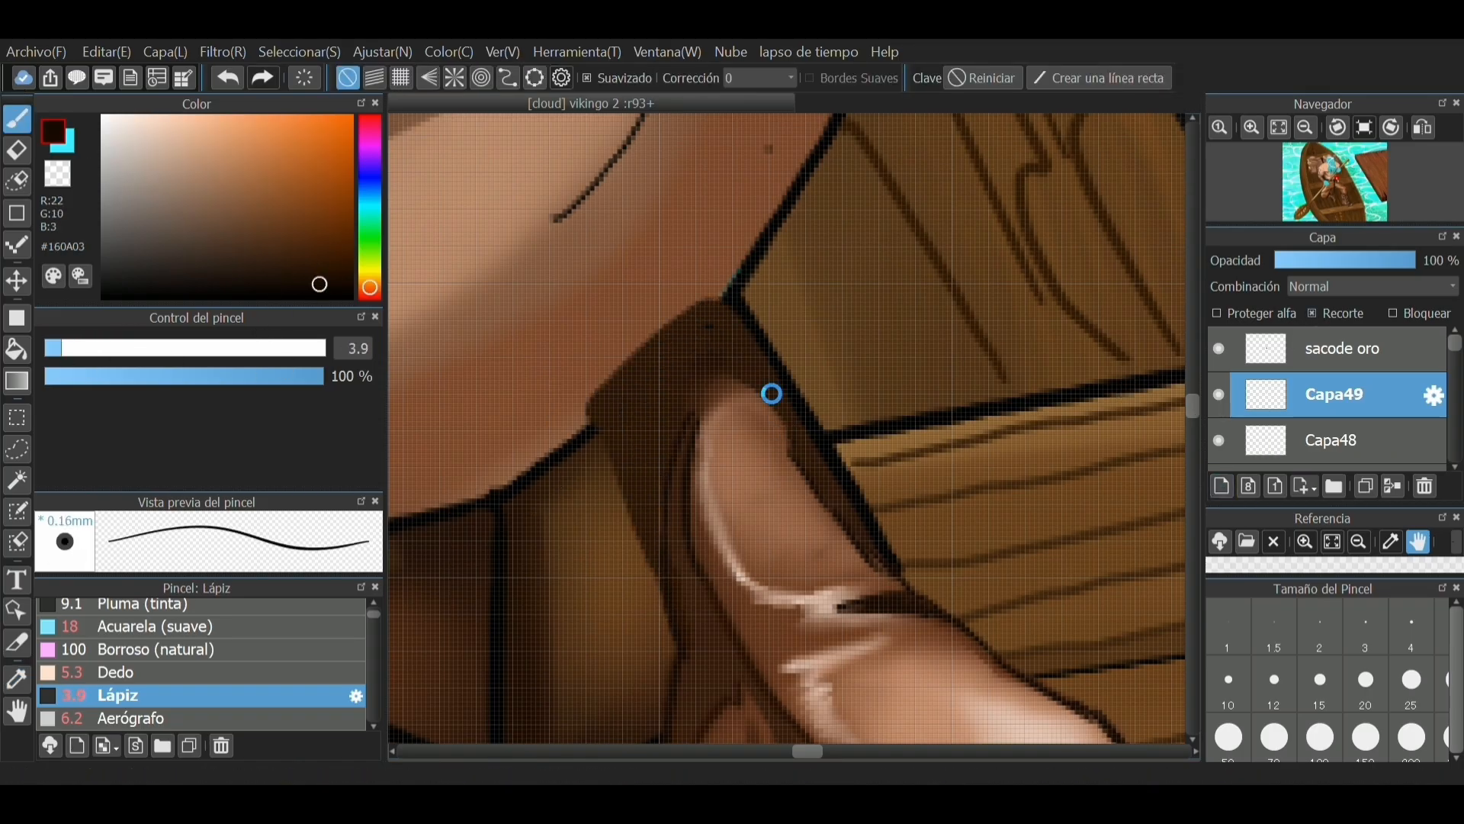
pyautogui.hotkey('ctrl', 'alt', 'g')
pyautogui.keyDown('alt'); pyautogui.click(667, 391); pyautogui.keyUp('alt')
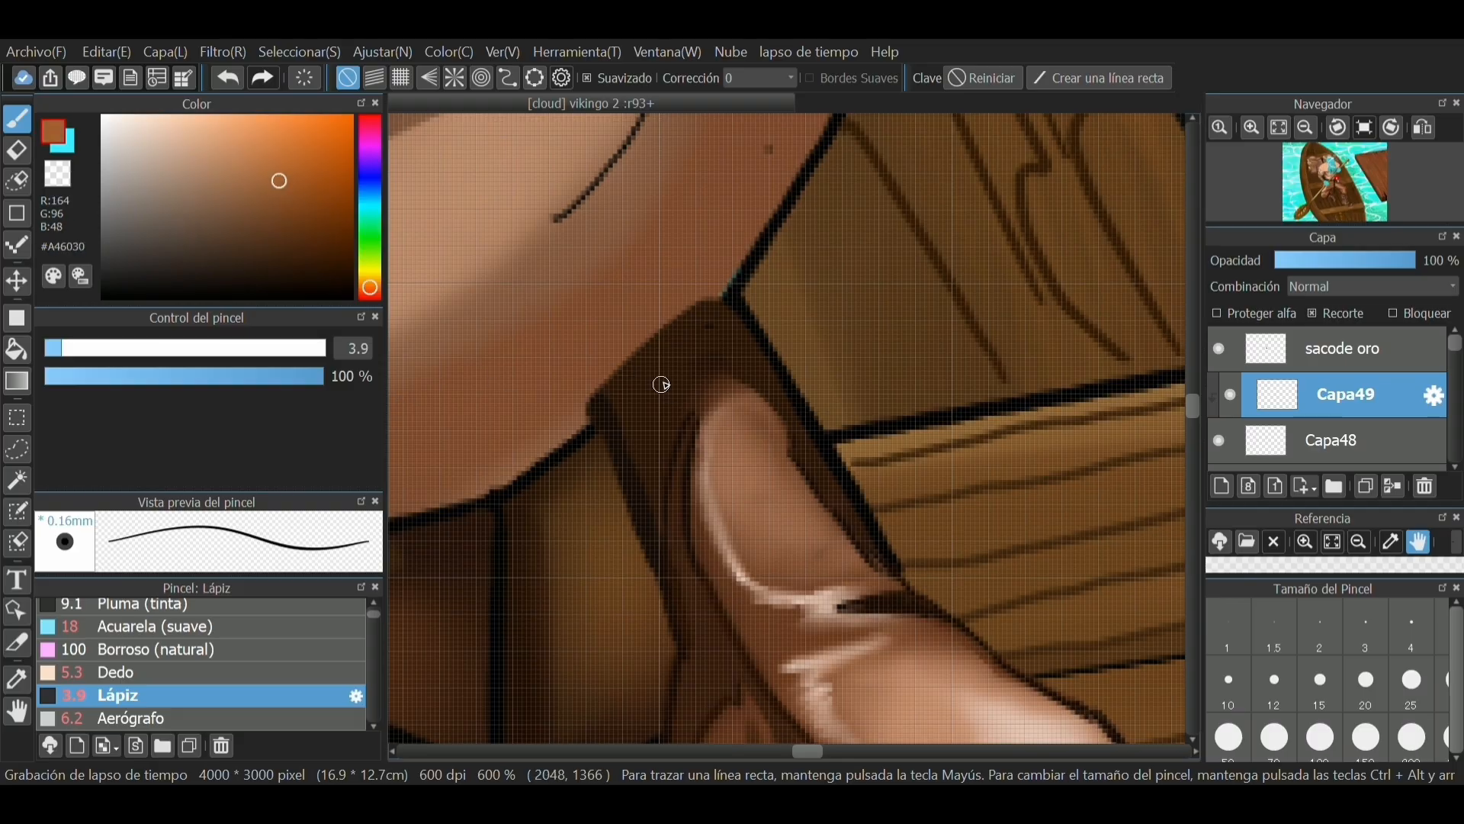
pyautogui.moveTo(667, 391)
pyautogui.mouseDown()
pyautogui.moveTo(653, 382)
pyautogui.moveTo(677, 388)
pyautogui.moveTo(670, 336)
pyautogui.moveTo(680, 415)
pyautogui.moveTo(671, 374)
pyautogui.mouseUp()
pyautogui.press('s')
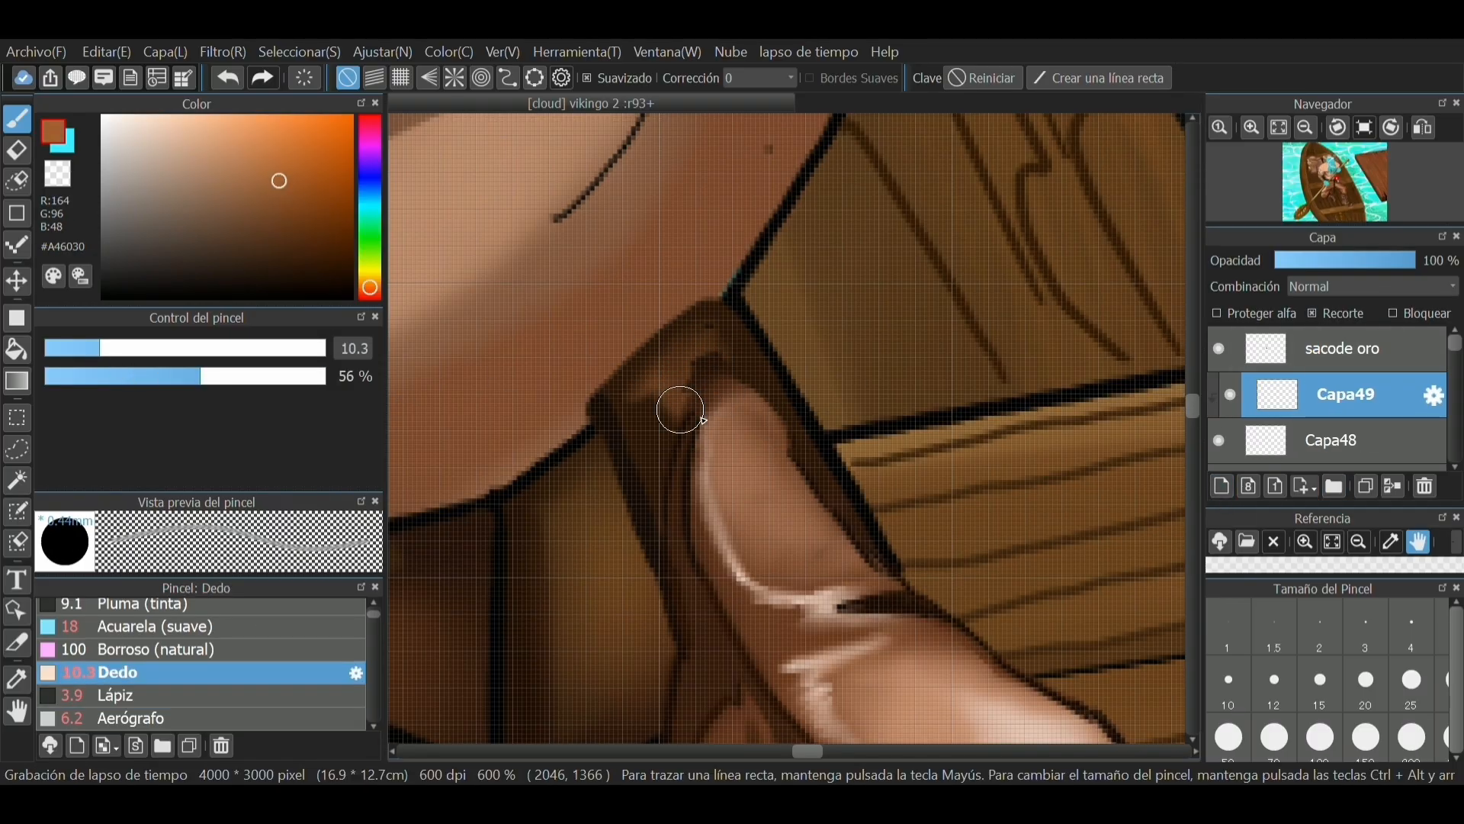
pyautogui.press('Delete')
pyautogui.hotkey('ctrl', 'z')
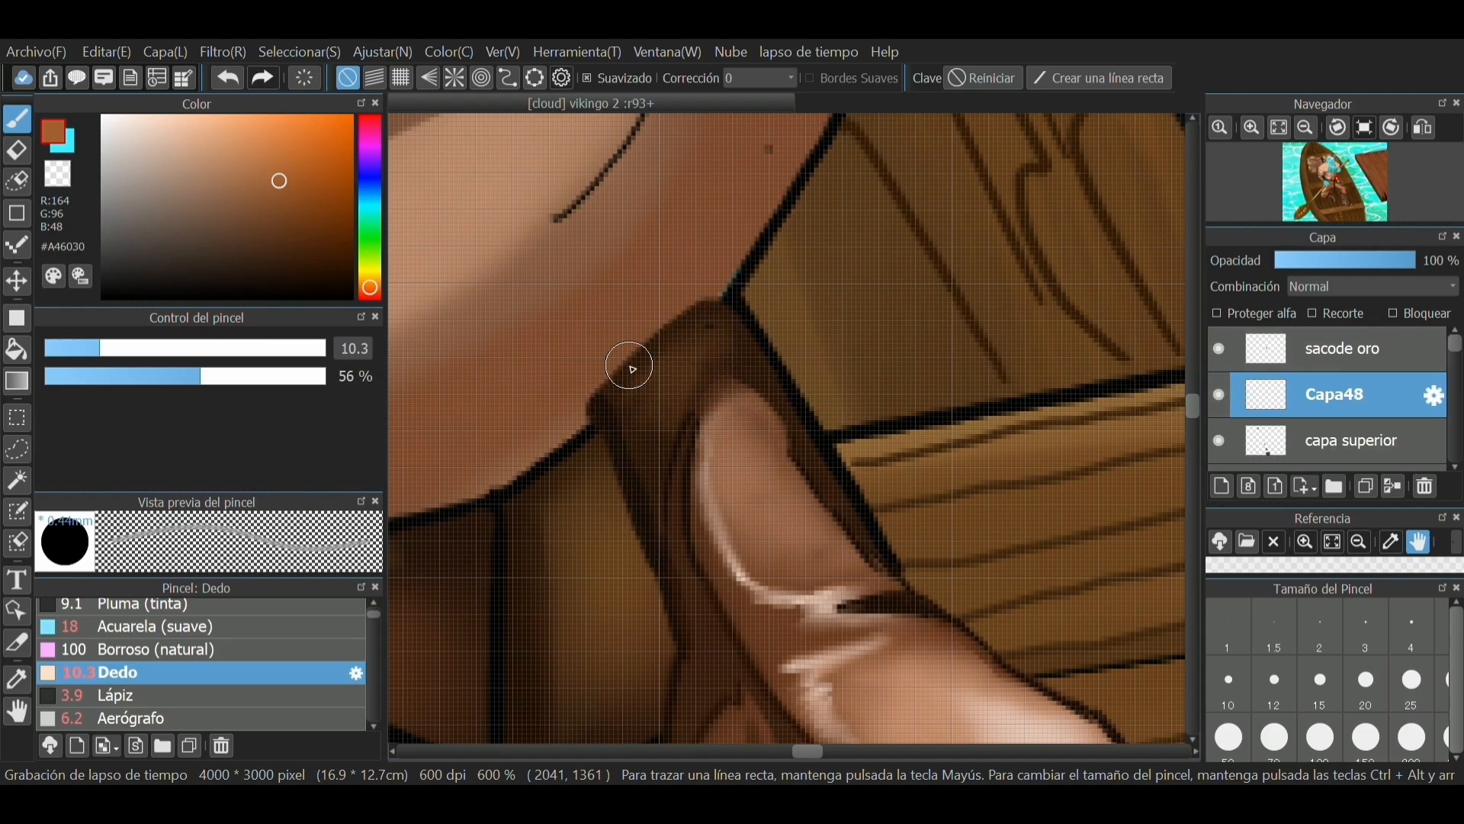
# Step: On a new layer, paint a gold stud on the pouch's strap with Lápiz at size 5.3 and add a #FFE8A9 highlight
pyautogui.press('b')
pyautogui.click(1222, 486)
pyautogui.click(370, 278)
pyautogui.keyDown('alt'); pyautogui.click(631, 343); pyautogui.keyUp('alt')
pyautogui.hotkey('alt', 'Up')
pyautogui.moveTo(287, 161); pyautogui.dragTo(284, 138)
pyautogui.click(69, 348)
pyautogui.moveTo(735, 446); pyautogui.dragTo(740, 444)
pyautogui.click(186, 116)
pyautogui.click(738, 443)
# Step: Merge the stud, pouch and strap layers down into the capa superior layer
pyautogui.scroll(-5, 886, 363)
pyautogui.hotkey('ctrl', 'e')
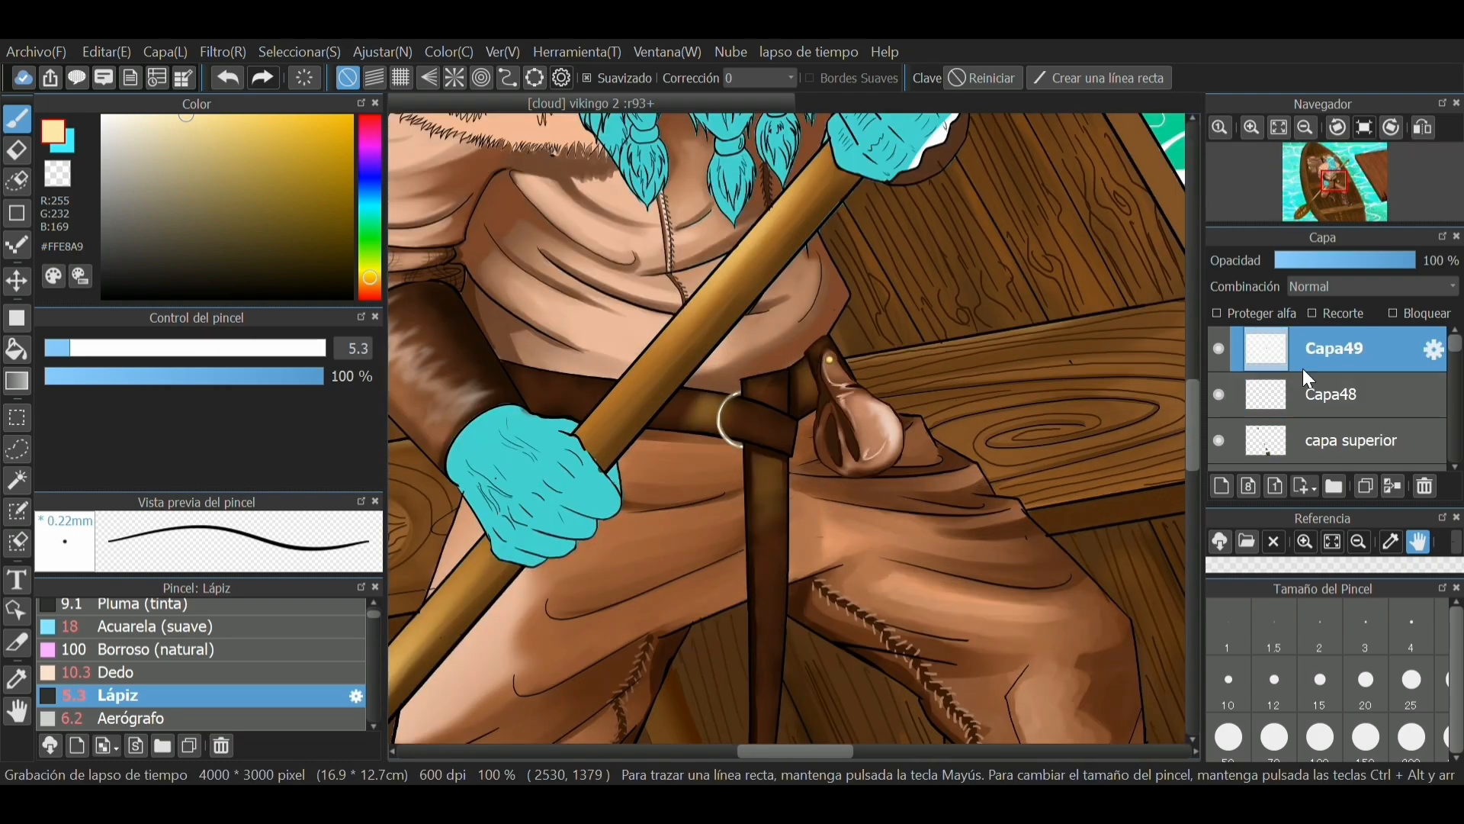
pyautogui.hotkey('ctrl', 'e')
pyautogui.hotkey('ctrl', 'e')
# Step: On capa superior, paint #C38C69 fur tufts along the near shoulder's upper edge with Pluma (tinta), mainly at size 4.6
pyautogui.hotkey('ctrl', '-')
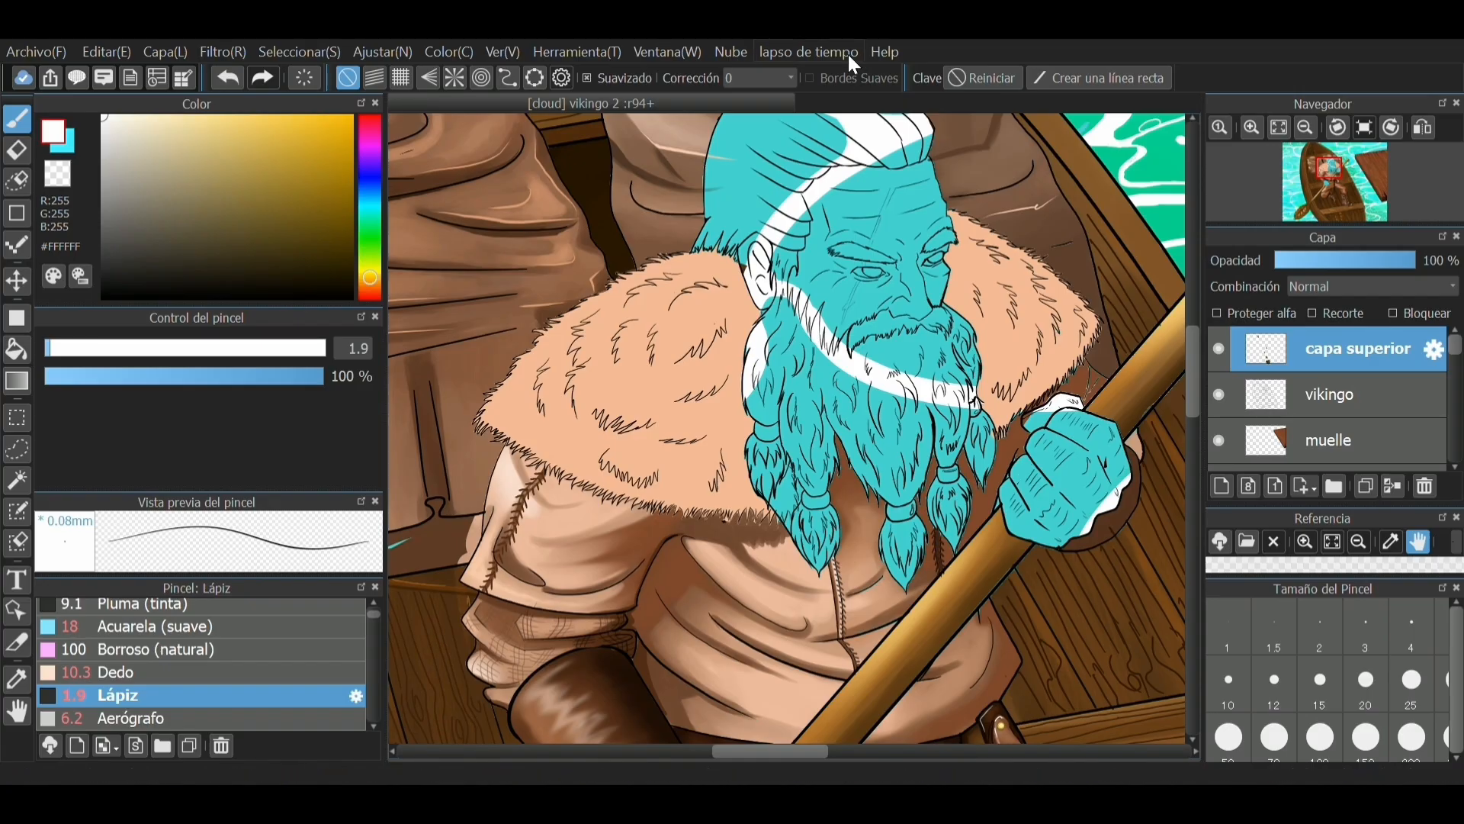
pyautogui.hotkey('ctrl', '+')
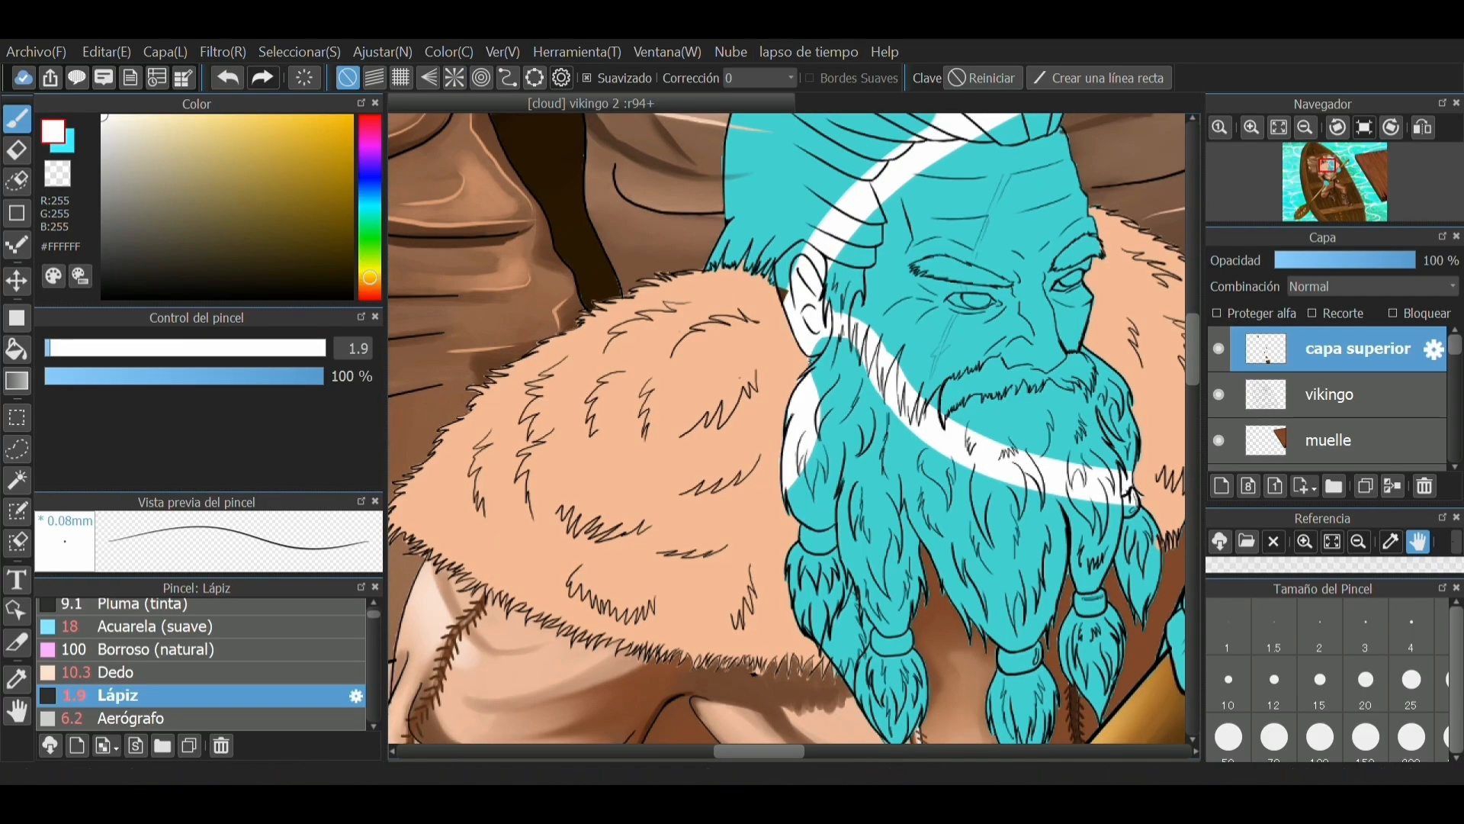
pyautogui.click(16, 680)
pyautogui.click(595, 396)
pyautogui.click(207, 123)
pyautogui.moveTo(207, 124); pyautogui.dragTo(218, 157)
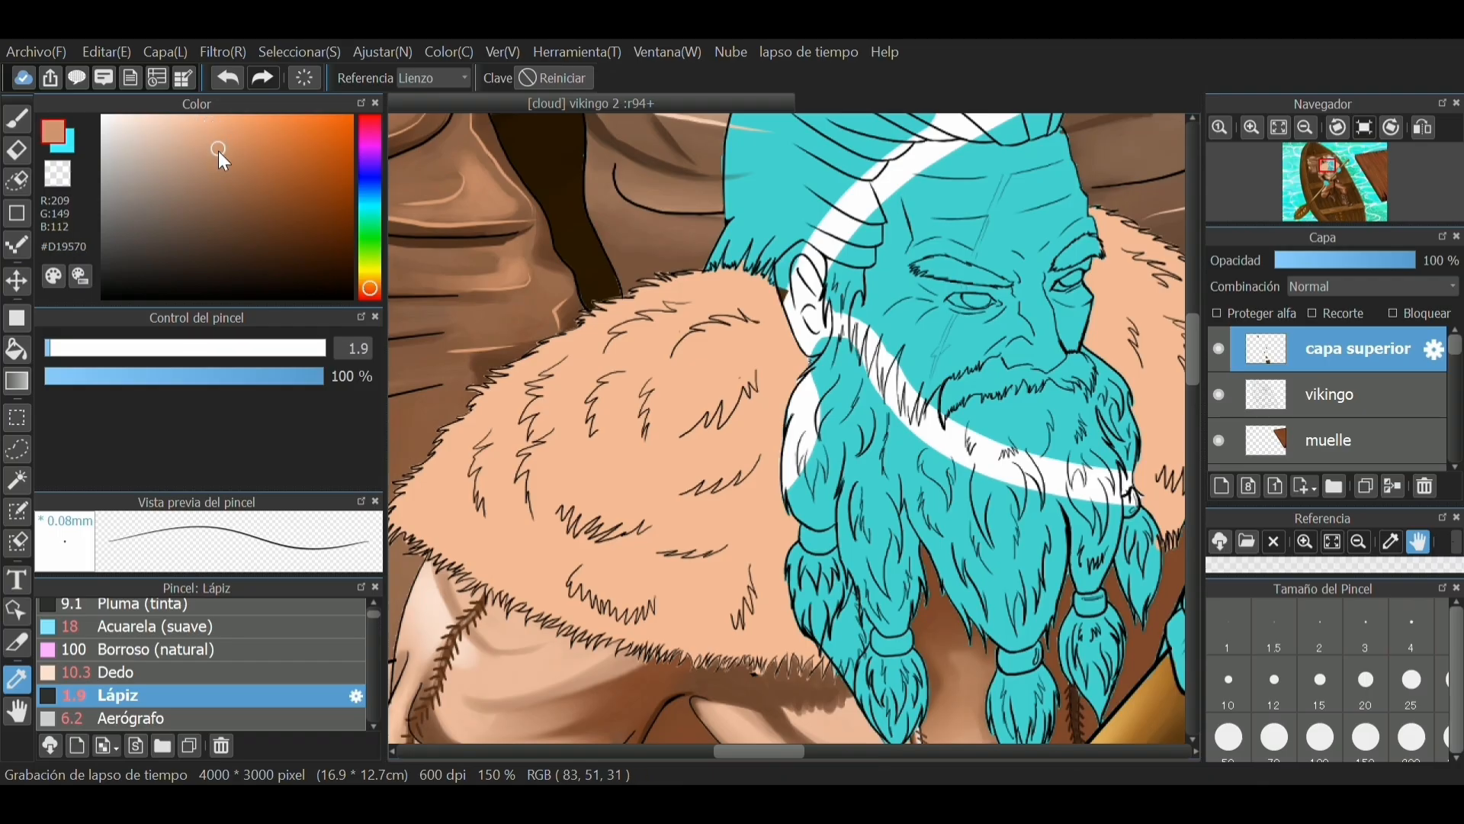
pyautogui.press('p')
pyautogui.click(152, 606)
pyautogui.click(88, 348)
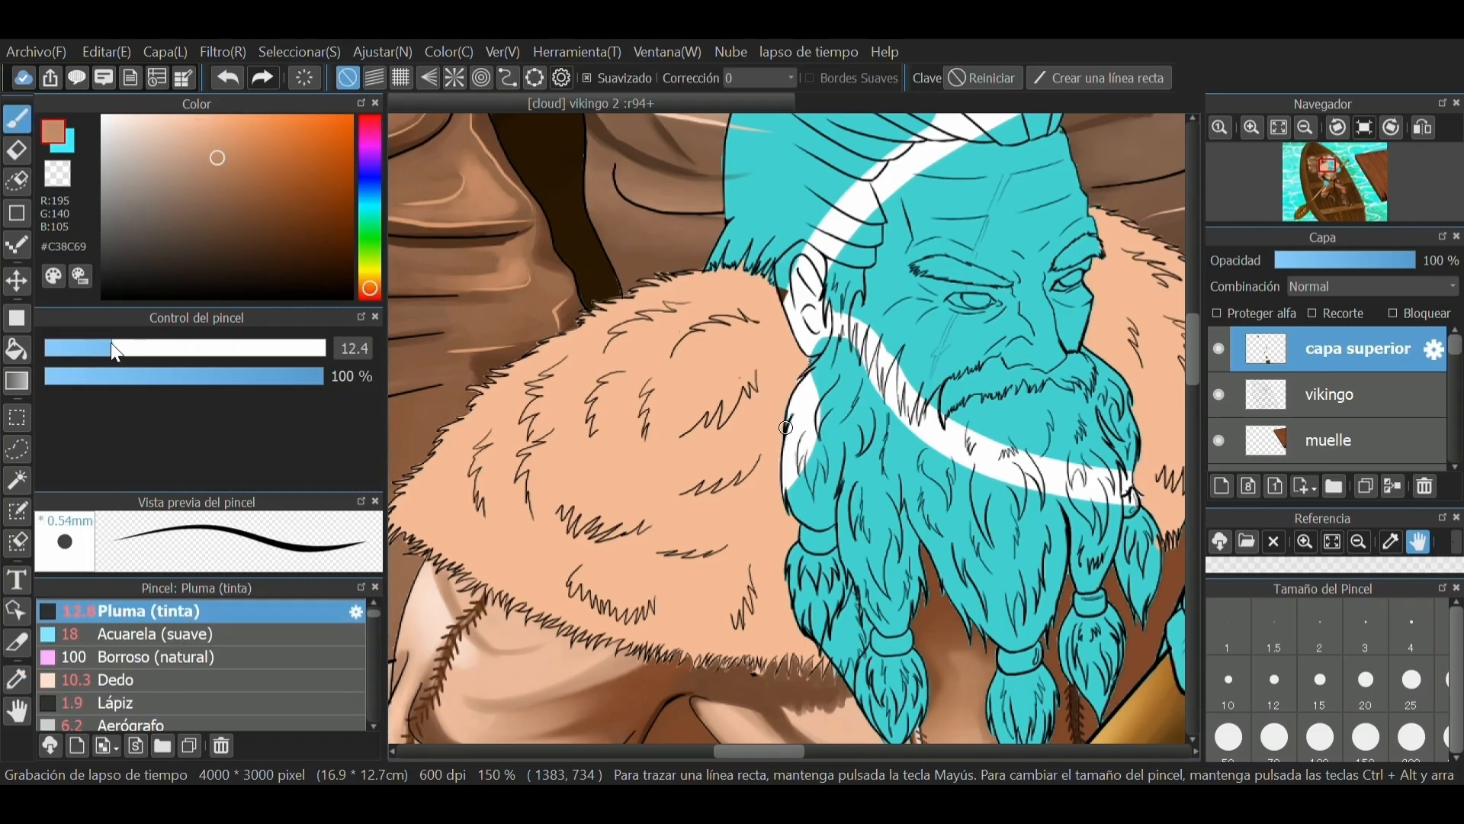
pyautogui.moveTo(767, 277)
pyautogui.mouseDown()
pyautogui.moveTo(747, 248)
pyautogui.moveTo(713, 269)
pyautogui.moveTo(732, 238)
pyautogui.moveTo(727, 279)
pyautogui.moveTo(723, 249)
pyautogui.moveTo(713, 277)
pyautogui.moveTo(711, 259)
pyautogui.moveTo(666, 294)
pyautogui.mouseUp()
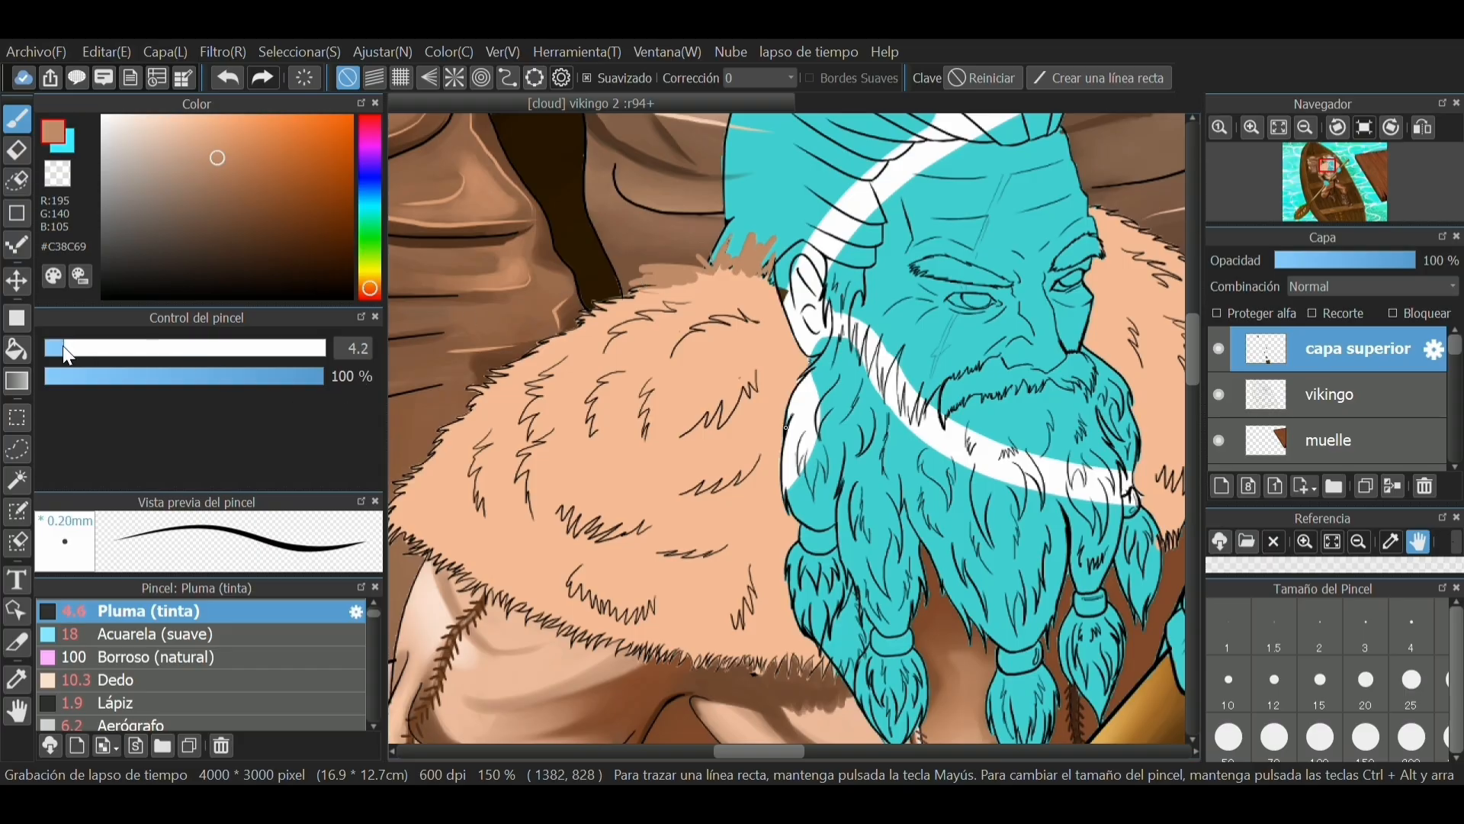
pyautogui.click(64, 347)
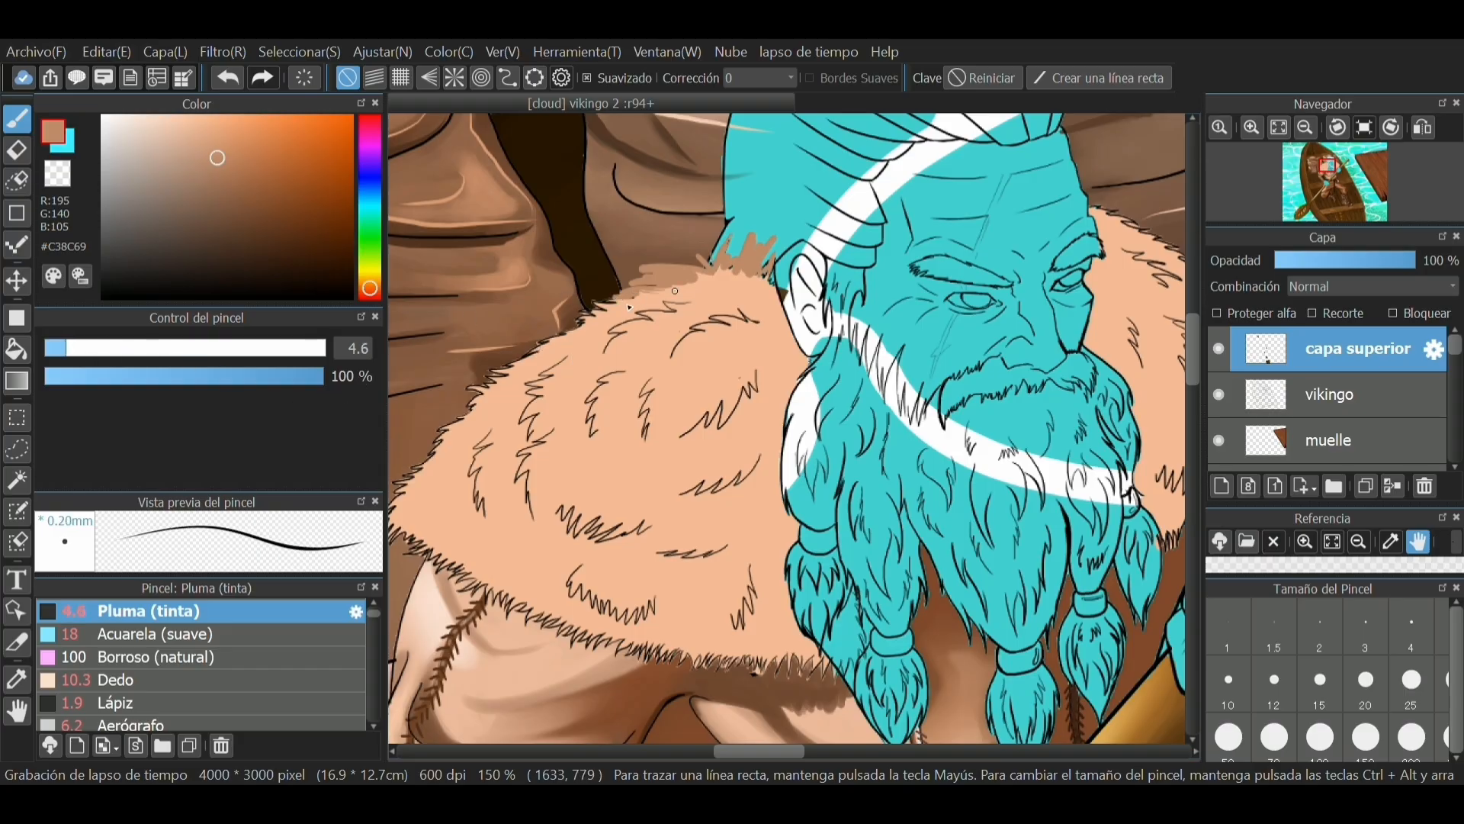
pyautogui.moveTo(574, 322); pyautogui.dragTo(548, 336)
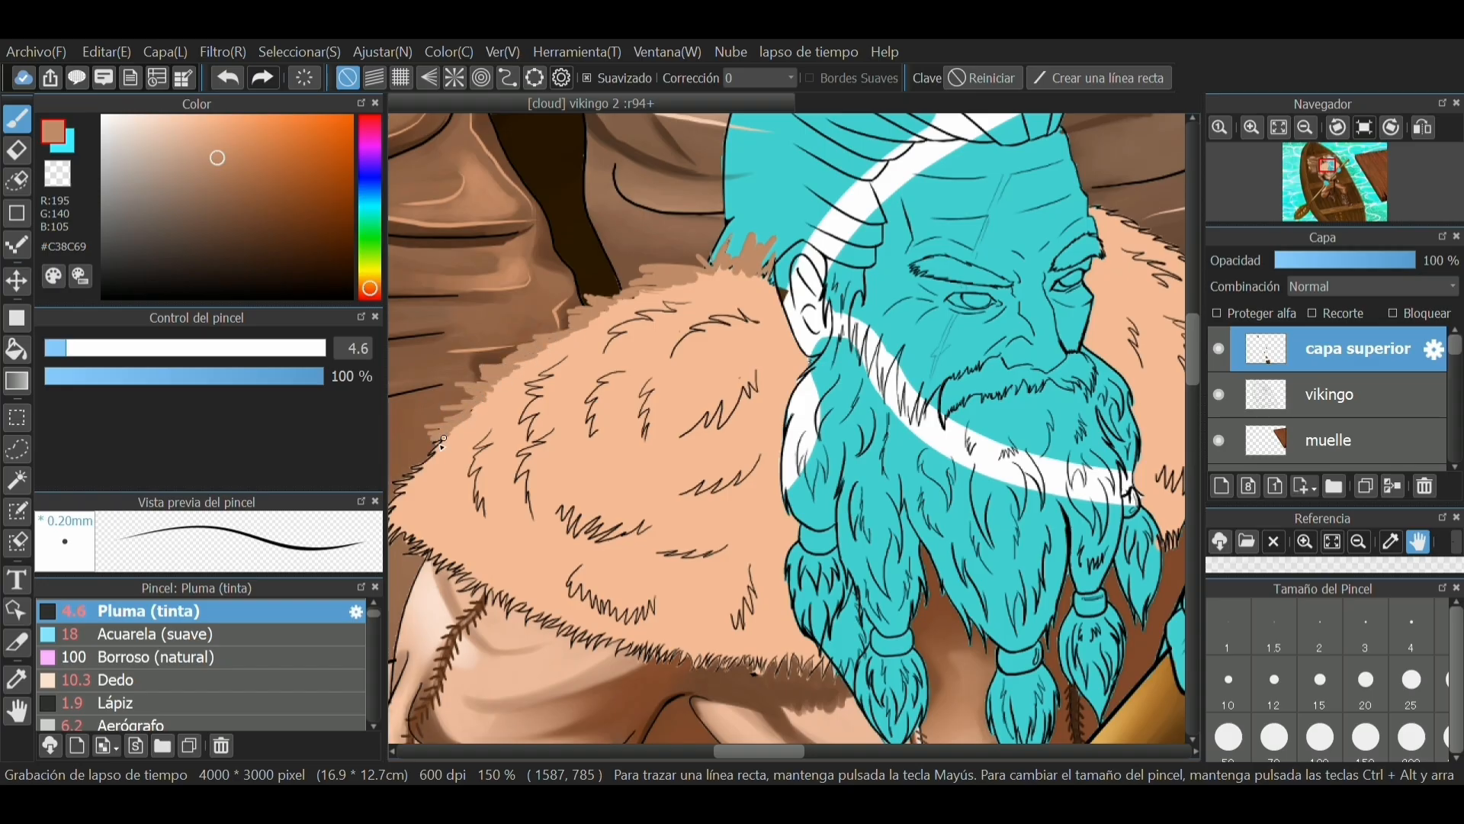
pyautogui.moveTo(722, 753); pyautogui.dragTo(709, 754)
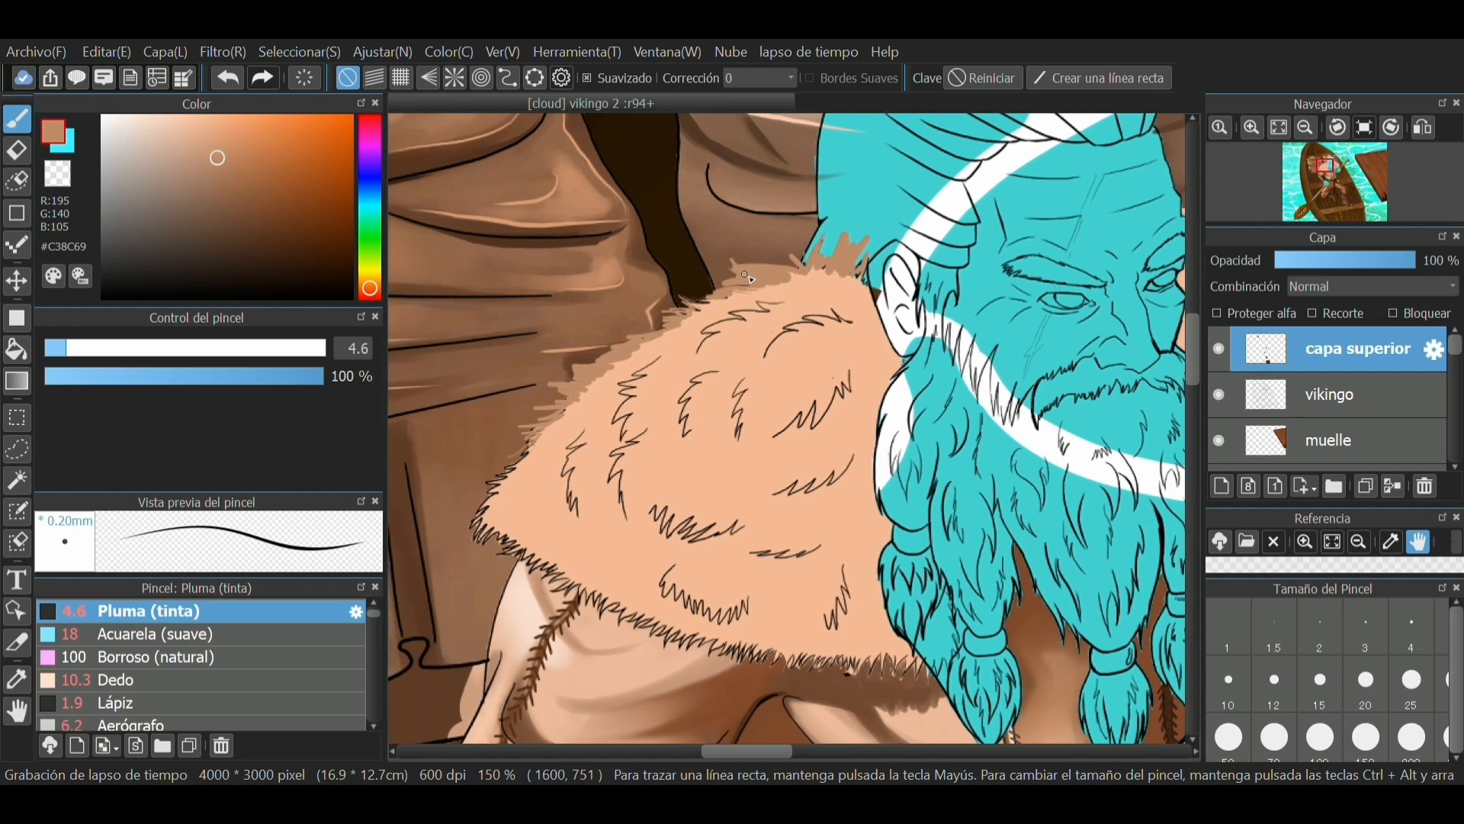
pyautogui.moveTo(783, 270); pyautogui.dragTo(763, 247)
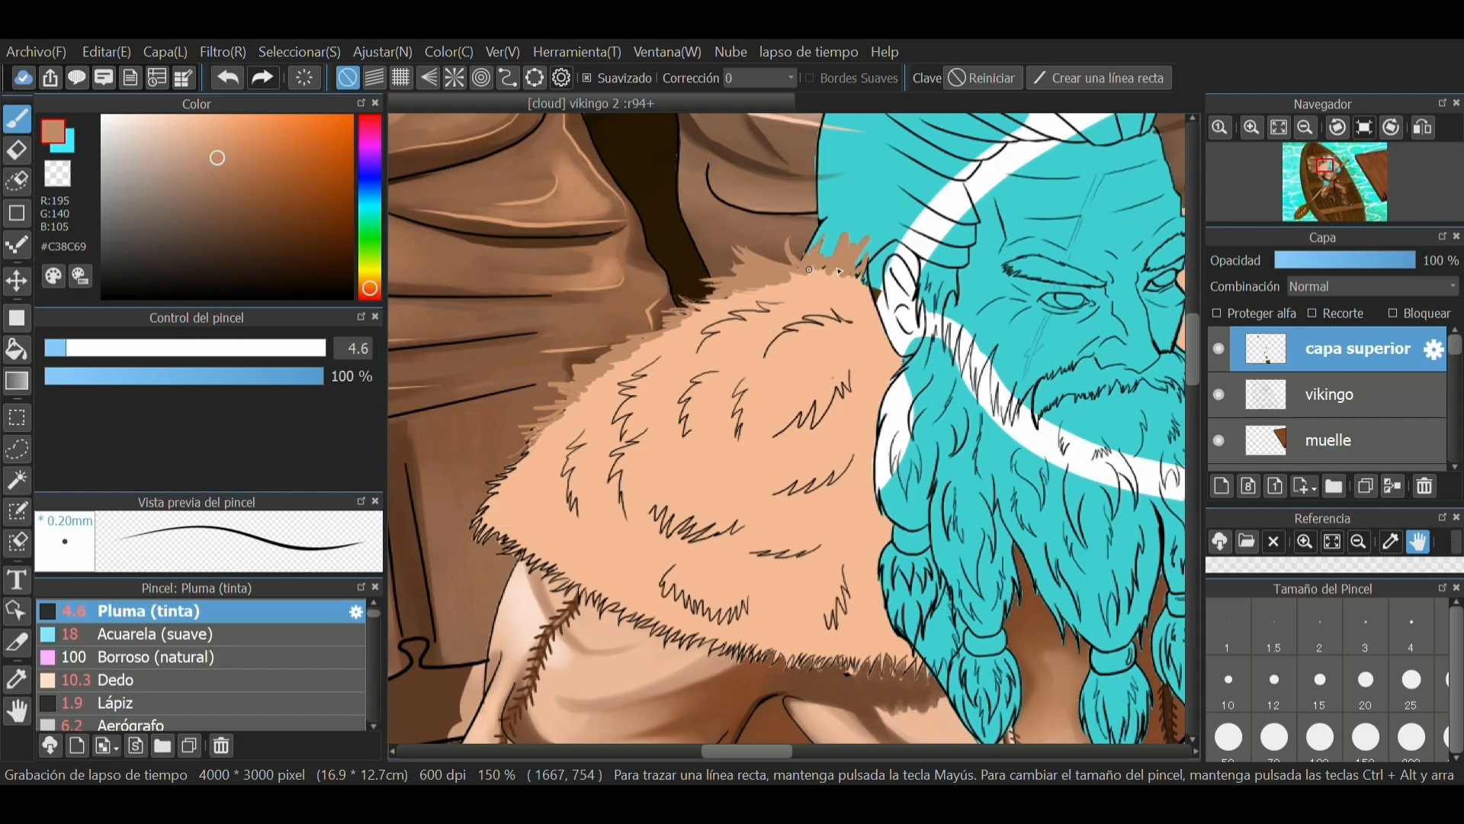
# Step: Extend the #C38C69 fur tufts around the cape's outer corner and lower hem with Pluma (tinta) at size 6.1
pyautogui.click(75, 348)
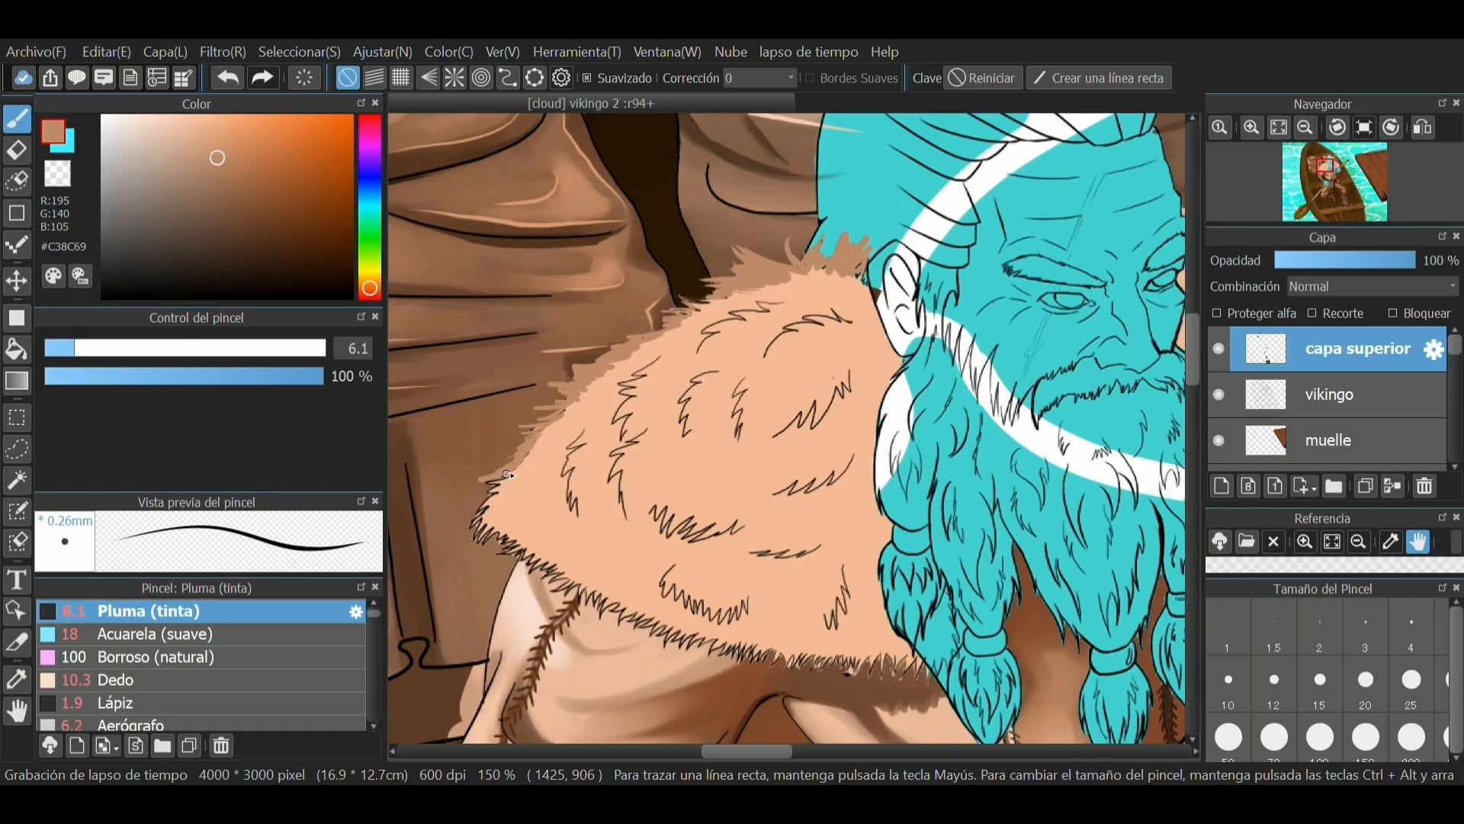
pyautogui.moveTo(468, 537)
pyautogui.mouseDown()
pyautogui.moveTo(484, 511)
pyautogui.moveTo(486, 549)
pyautogui.moveTo(510, 553)
pyautogui.moveTo(510, 533)
pyautogui.moveTo(511, 560)
pyautogui.moveTo(559, 564)
pyautogui.mouseUp()
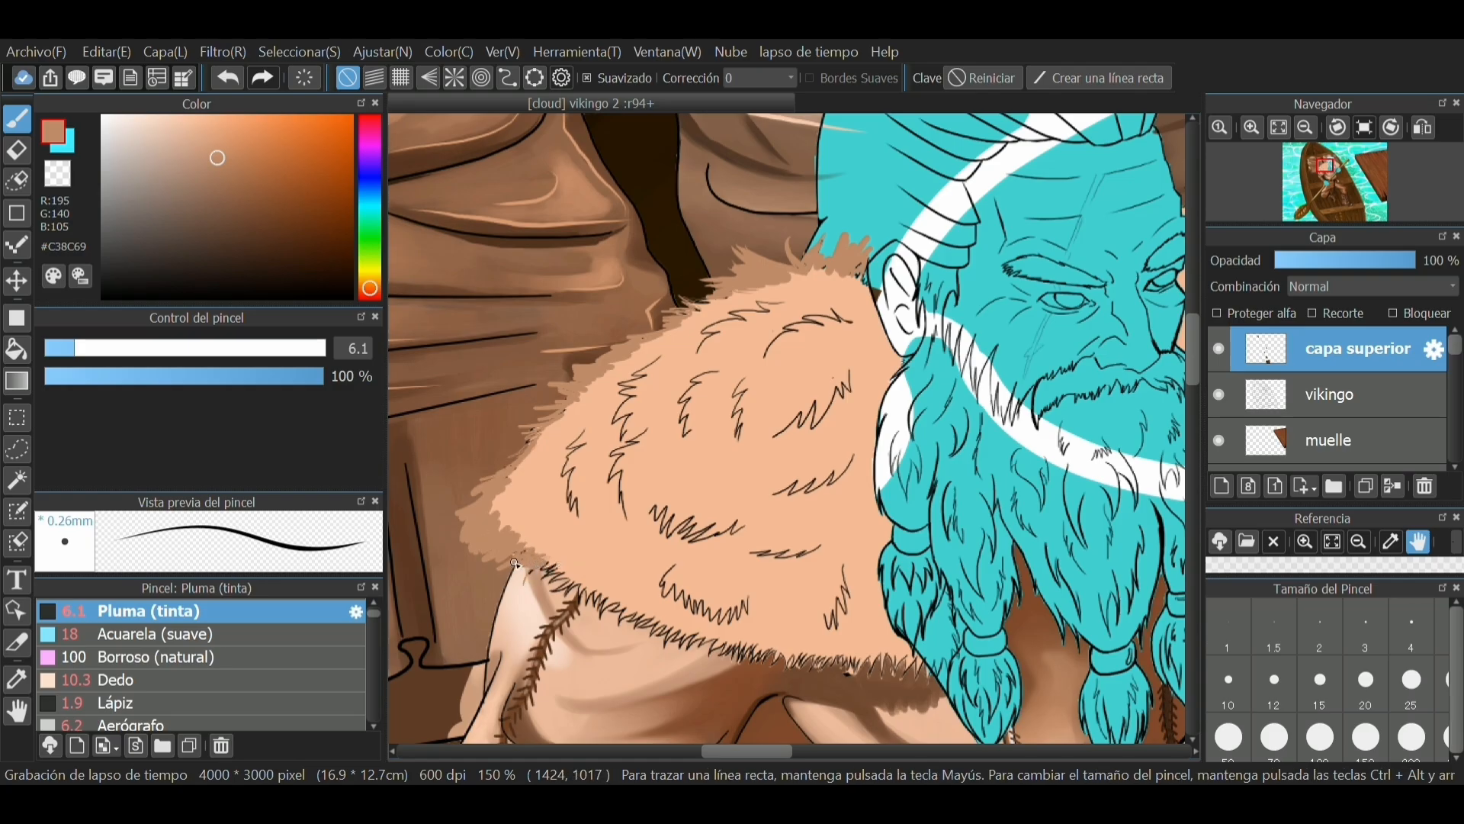
pyautogui.moveTo(580, 614); pyautogui.dragTo(618, 610)
pyautogui.hotkey('ctrl', 'z')
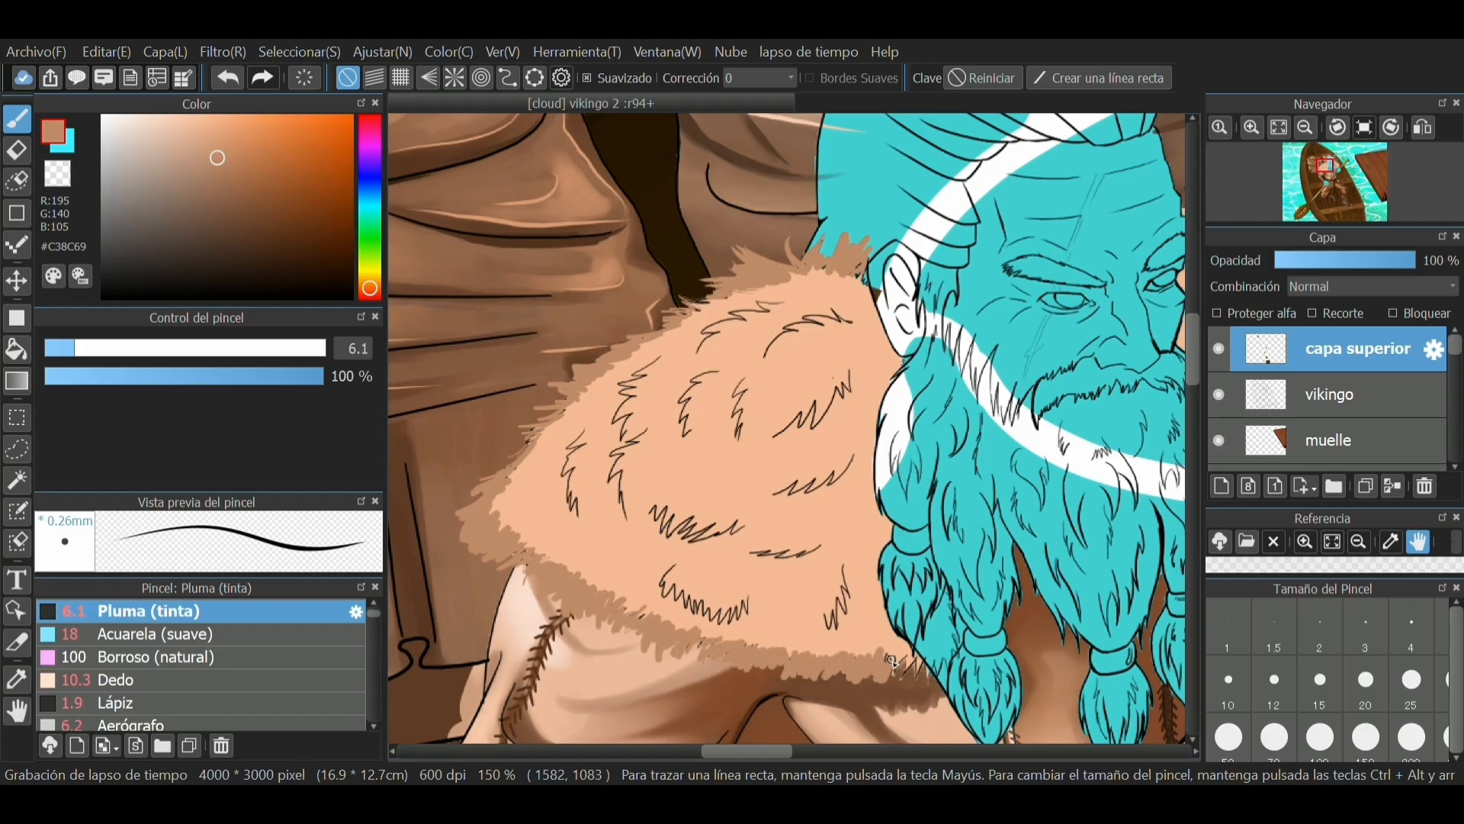
pyautogui.moveTo(869, 674); pyautogui.dragTo(929, 679)
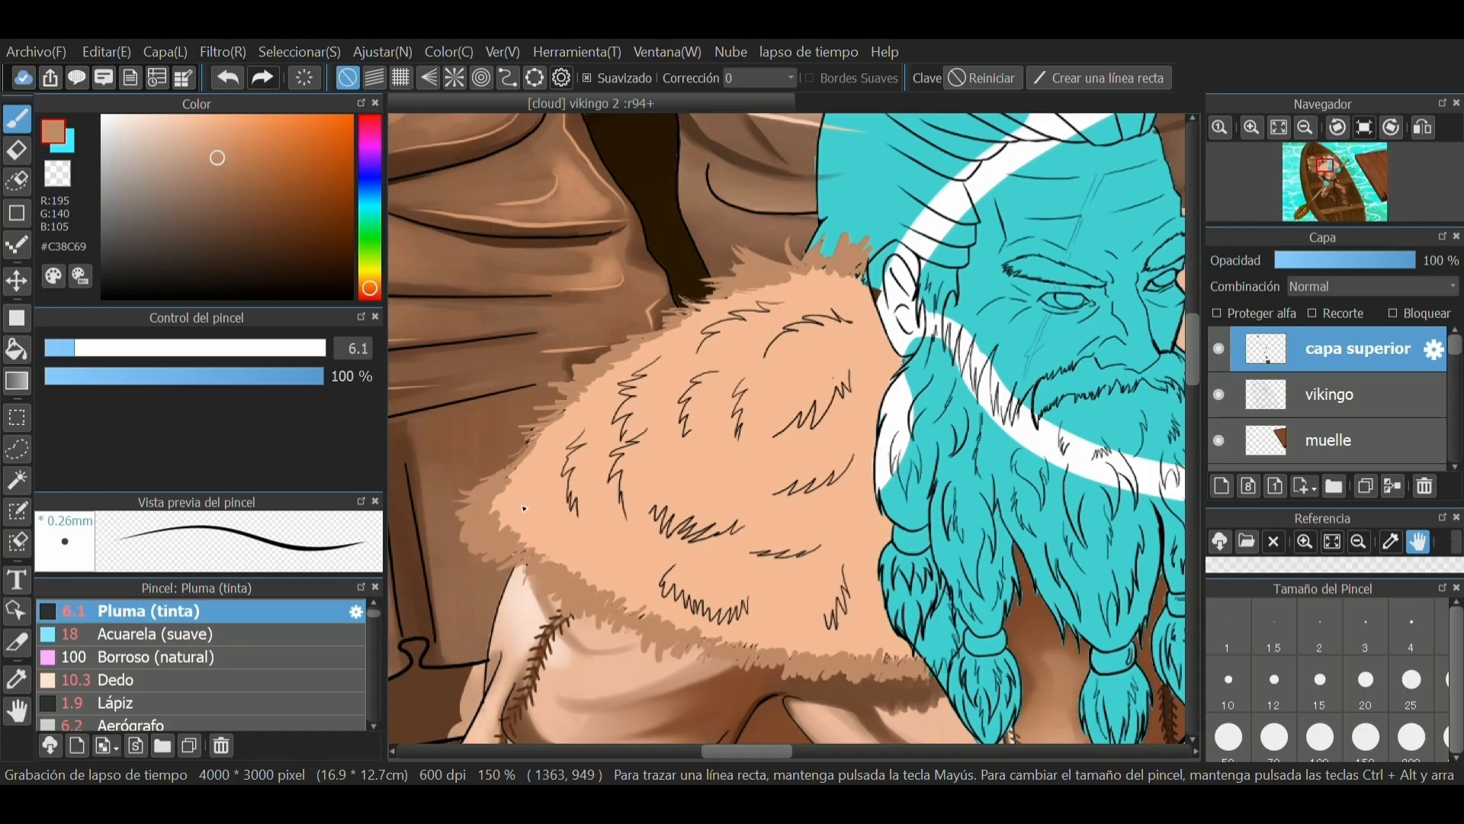
# Step: Smudge the tufted cape edge into soft fur with Dedo at 68 %, using sizes 8.4 and 13.3
pyautogui.click(162, 678)
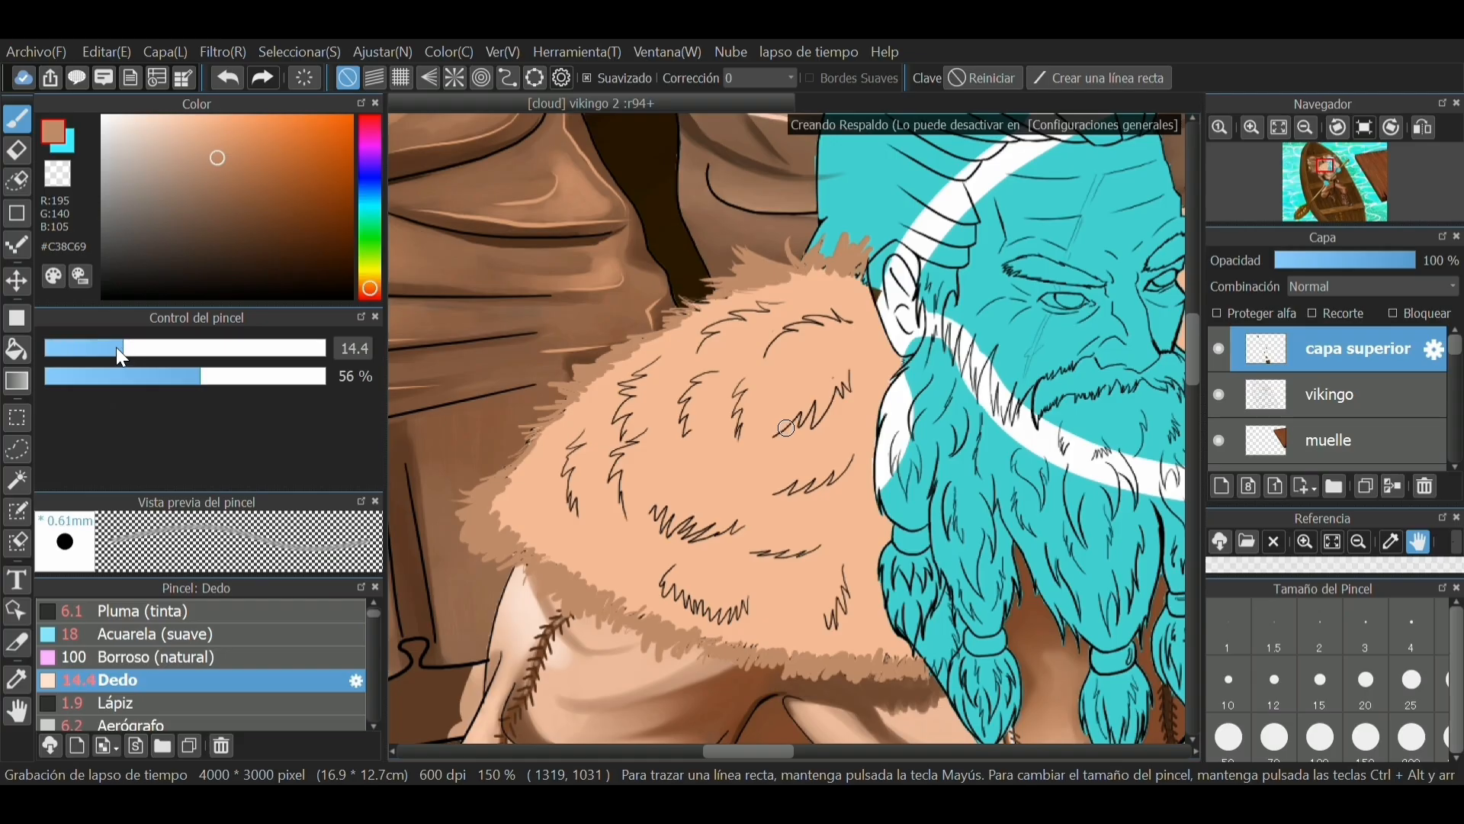
pyautogui.moveTo(153, 348); pyautogui.dragTo(86, 348)
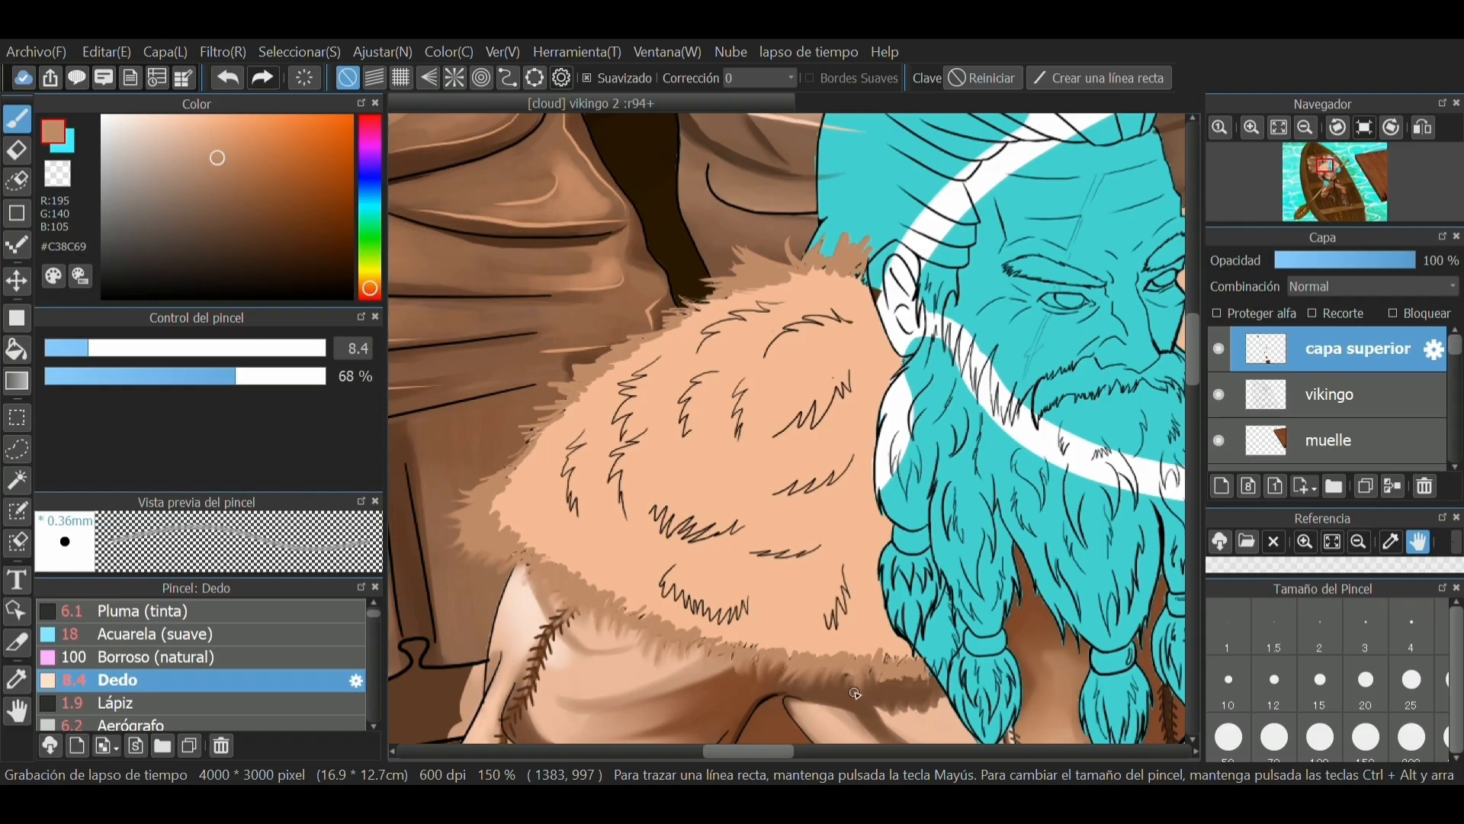
pyautogui.click(118, 348)
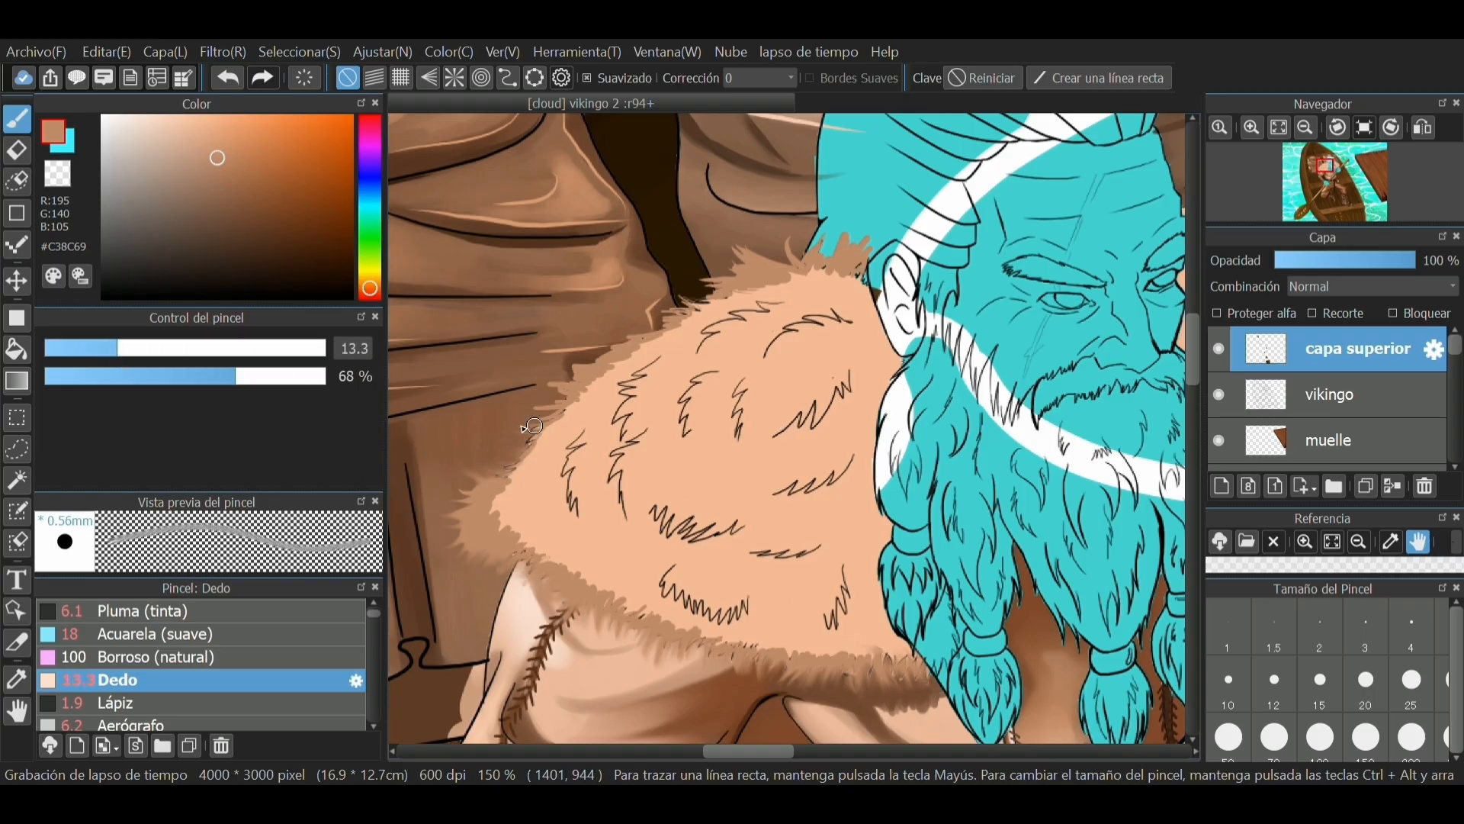
pyautogui.moveTo(624, 348)
pyautogui.mouseDown()
pyautogui.moveTo(731, 298)
pyautogui.moveTo(722, 279)
pyautogui.moveTo(763, 279)
pyautogui.moveTo(809, 242)
pyautogui.moveTo(849, 260)
pyautogui.mouseUp()
pyautogui.scroll(-3, 848, 260)
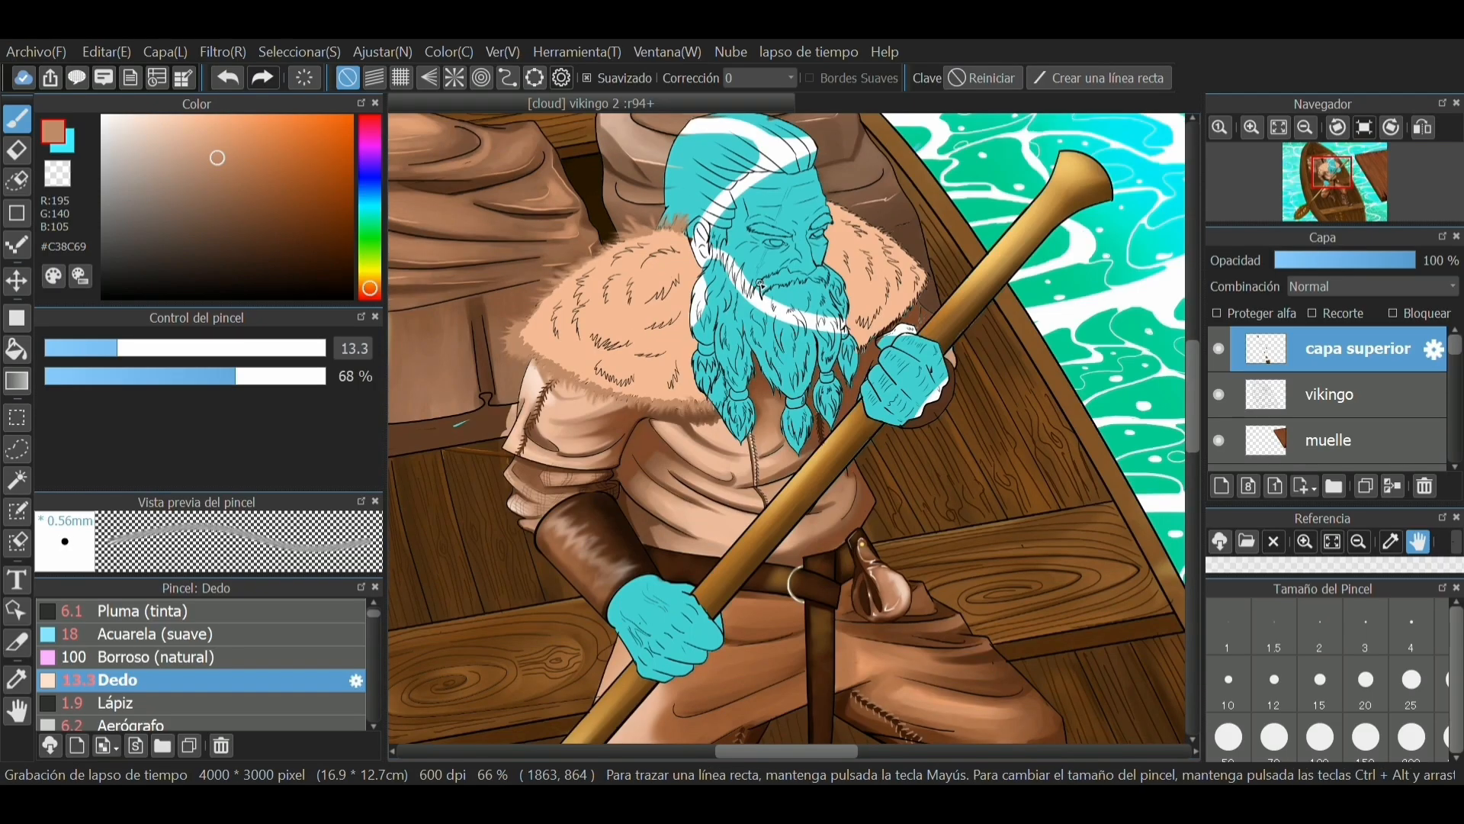
# Step: Thicken the near shoulder's fur edge with Lápiz at size 9.2, and blend it outward with Dedo at size 11.1
pyautogui.scroll(4, 848, 260)
pyautogui.click(114, 703)
pyautogui.moveTo(139, 355); pyautogui.dragTo(93, 357)
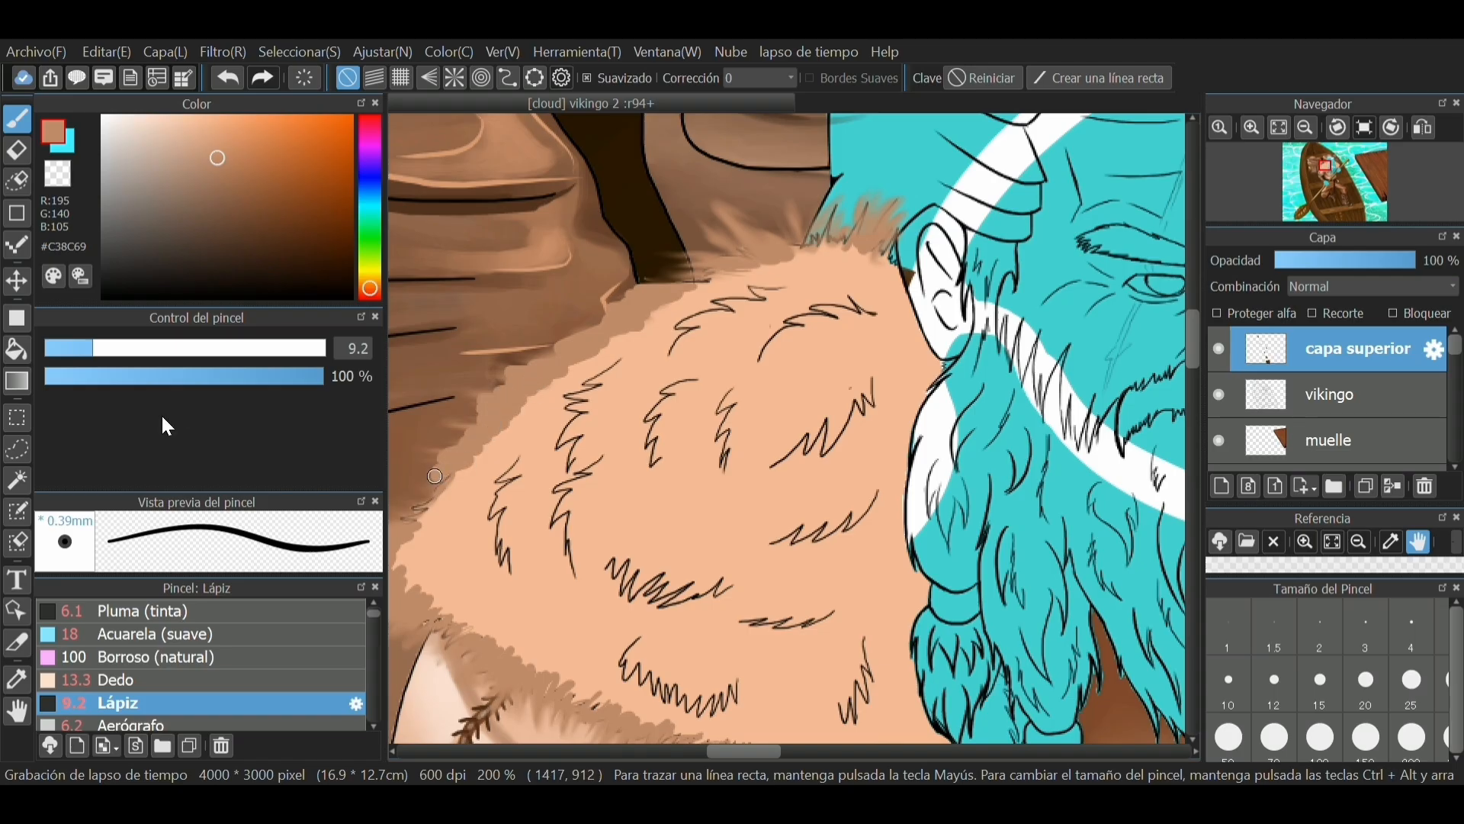
pyautogui.click(115, 679)
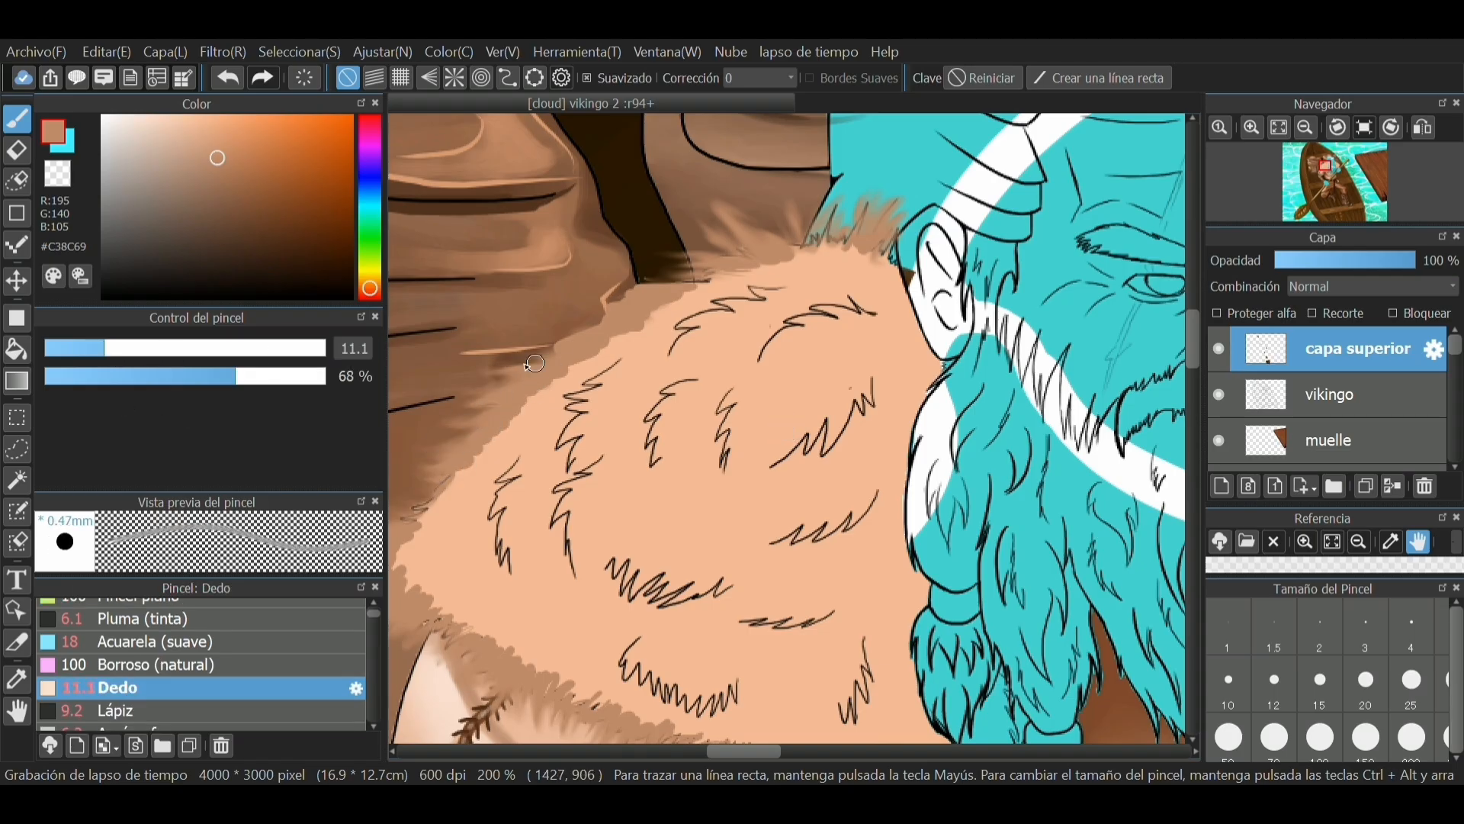
pyautogui.moveTo(711, 259)
pyautogui.mouseDown()
pyautogui.moveTo(619, 324)
pyautogui.moveTo(656, 302)
pyautogui.moveTo(633, 348)
pyautogui.moveTo(544, 382)
pyautogui.moveTo(448, 488)
pyautogui.mouseUp()
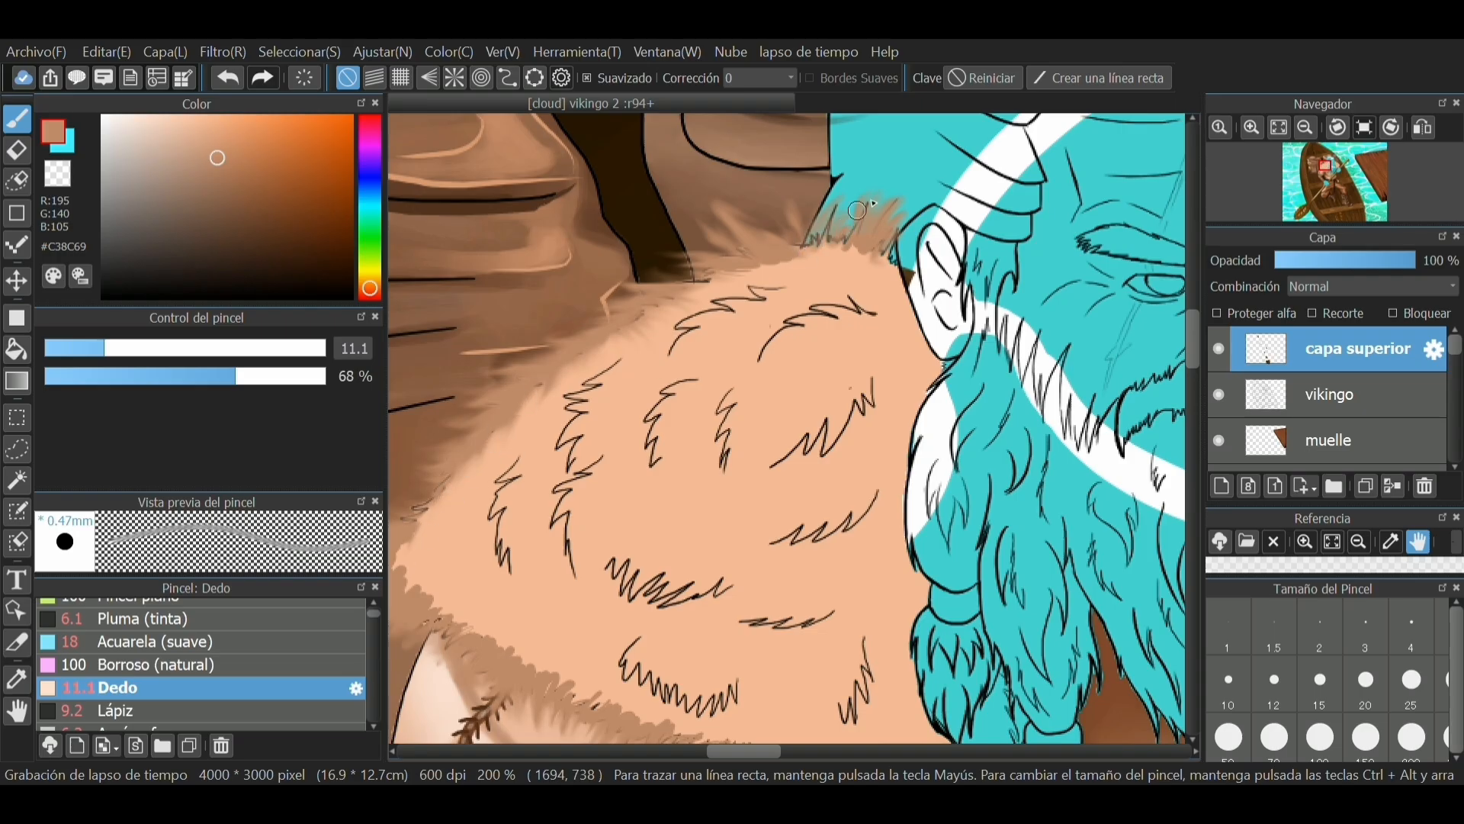
# Step: Smudge the fur along the cape's lower hem below the near shoulder with Dedo at size 17
pyautogui.scroll(-4, 532, 520)
pyautogui.scroll(1, 533, 519)
pyautogui.press(']')
pyautogui.press(']')
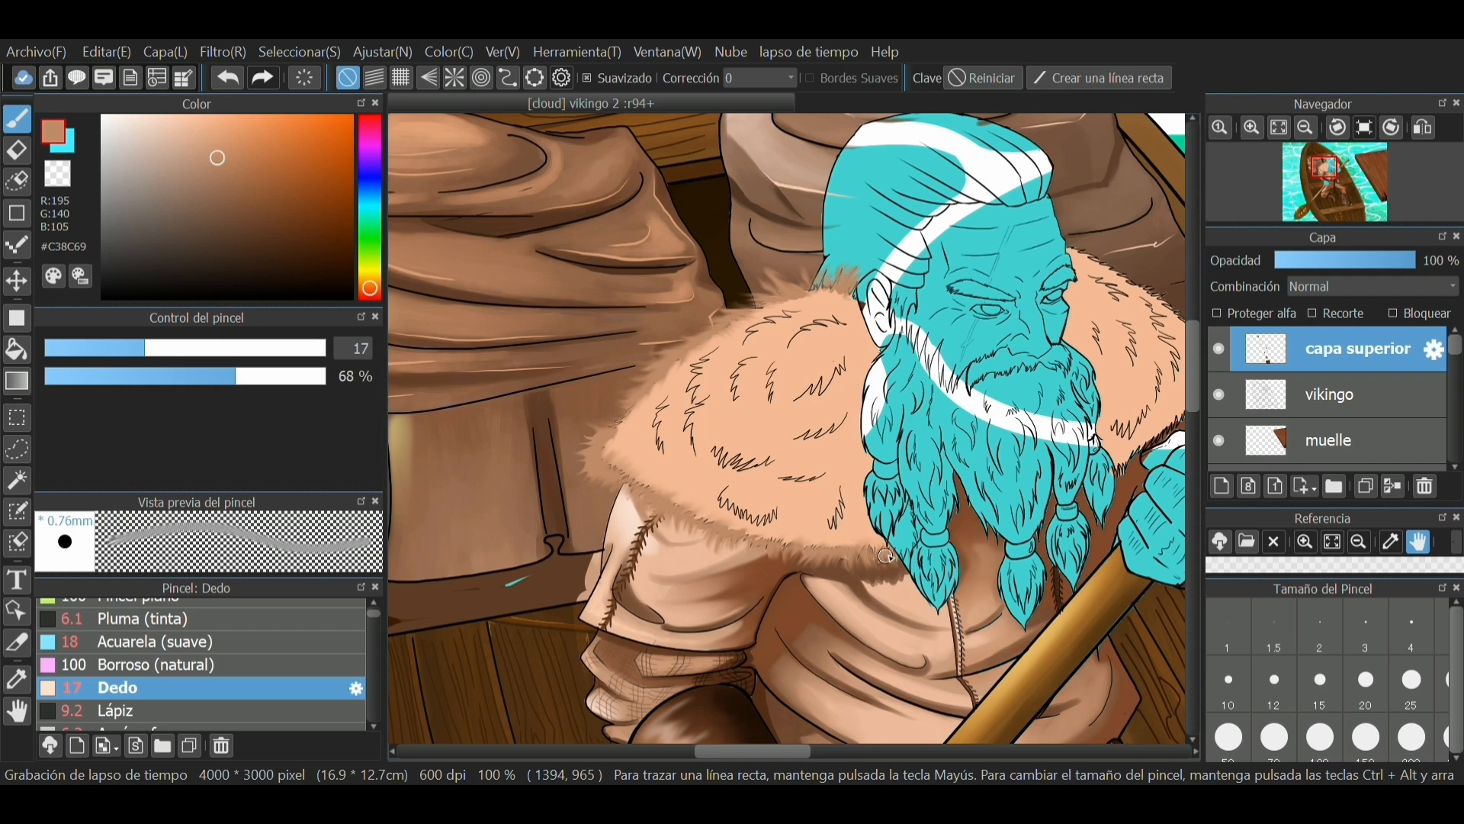
# Step: Paint #C38C69 fur on the far shoulder's edge with Pluma (tinta) at size 9.8, and smudge it with Dedo at size 19
pyautogui.hscroll(3, 763, 534)
pyautogui.click(131, 710)
pyautogui.click(117, 353)
pyautogui.moveTo(121, 360); pyautogui.dragTo(108, 358)
pyautogui.click(145, 618)
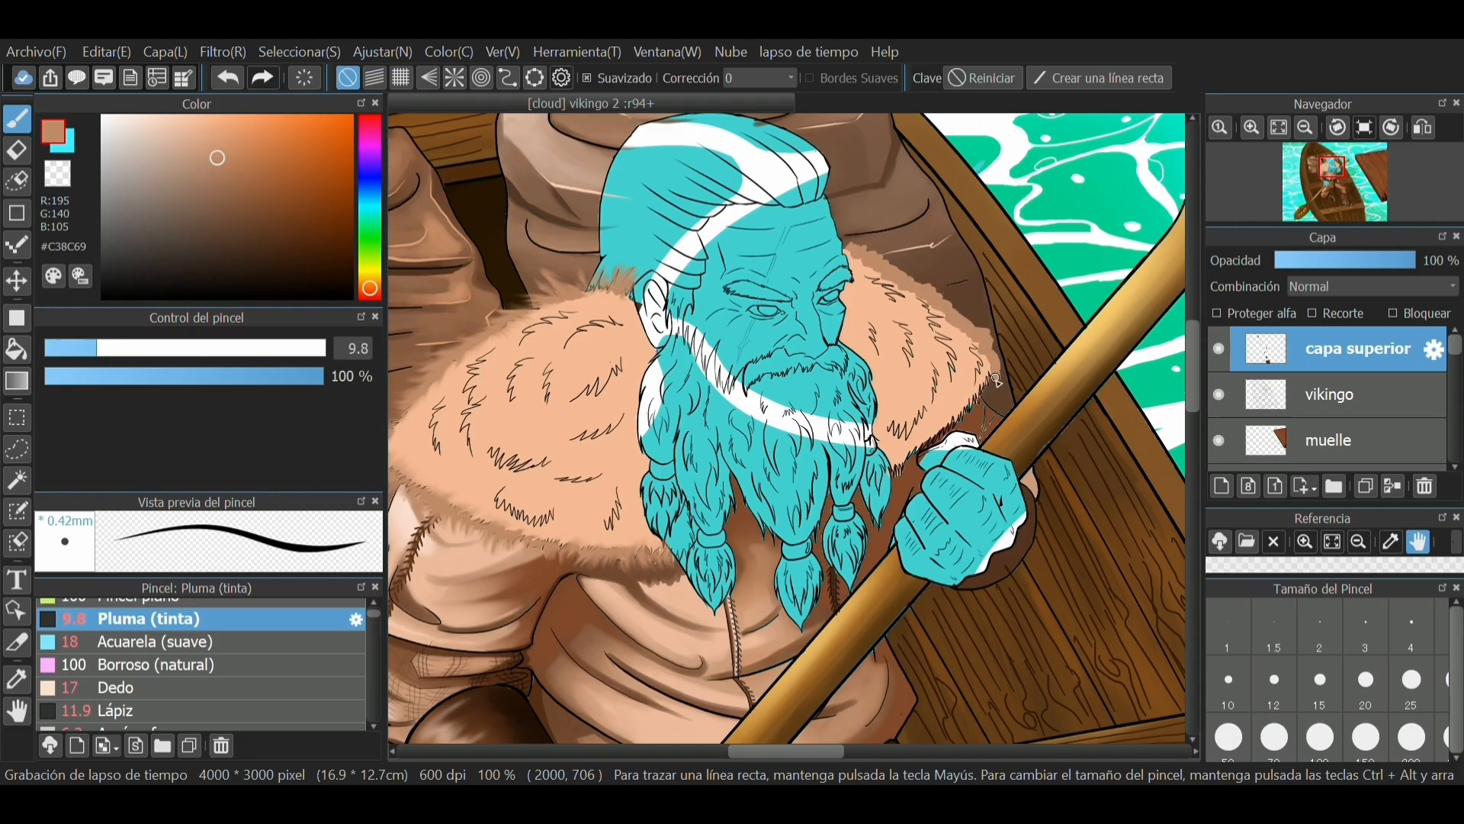
pyautogui.click(126, 687)
pyautogui.moveTo(169, 349); pyautogui.dragTo(154, 349)
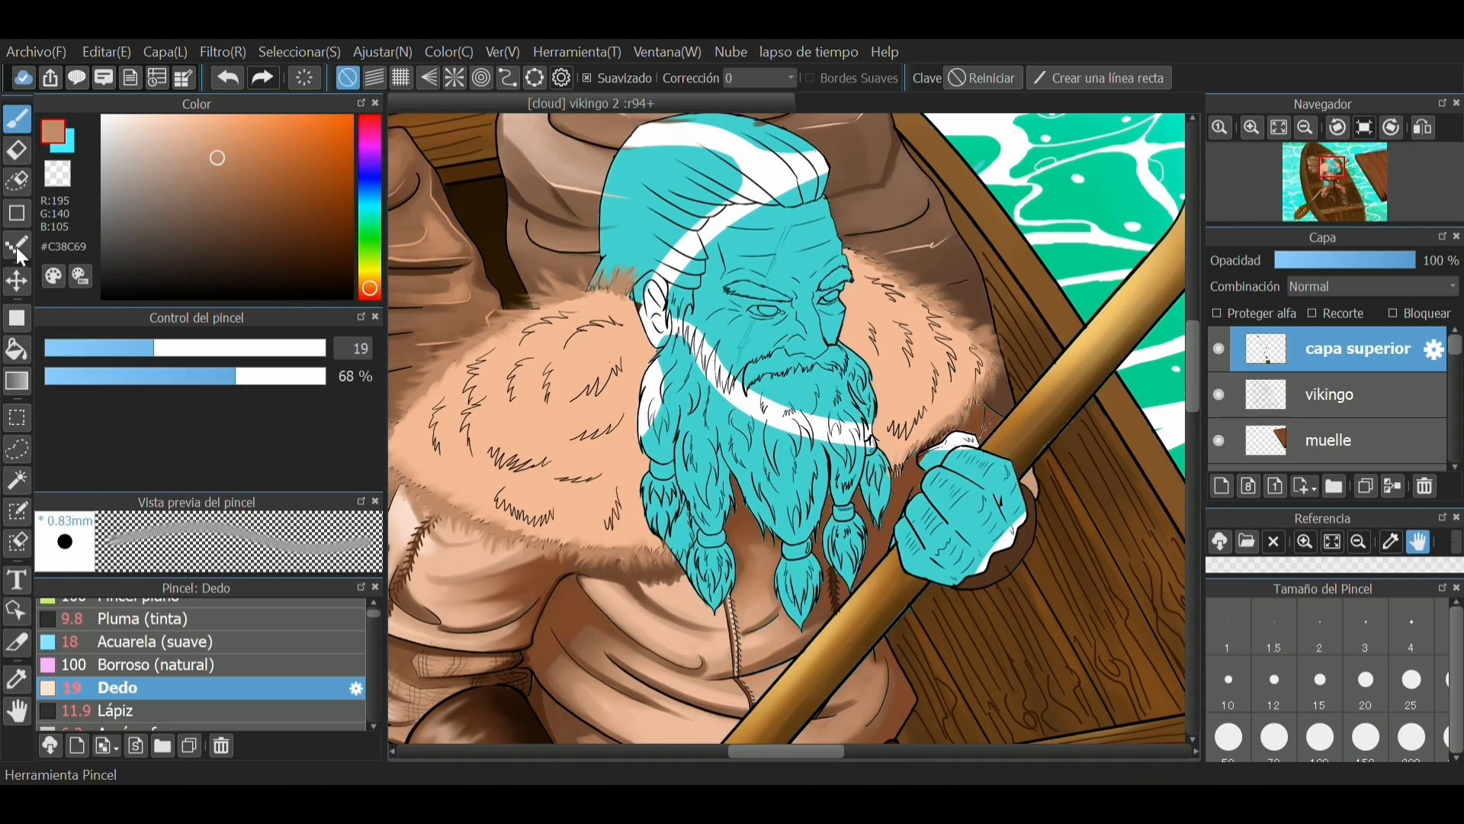
# Step: Add more #C38C69 fur along the far shoulder with Lápiz at size 10.2, and blend it with Dedo at size 19
pyautogui.click(118, 710)
pyautogui.moveTo(879, 264)
pyautogui.mouseDown()
pyautogui.moveTo(945, 314)
pyautogui.moveTo(981, 379)
pyautogui.mouseUp()
pyautogui.click(118, 687)
pyautogui.moveTo(884, 267)
pyautogui.mouseDown()
pyautogui.moveTo(856, 252)
pyautogui.moveTo(973, 321)
pyautogui.moveTo(992, 370)
pyautogui.moveTo(951, 404)
pyautogui.moveTo(971, 360)
pyautogui.moveTo(928, 445)
pyautogui.moveTo(940, 391)
pyautogui.mouseUp()
pyautogui.scroll(-3, 945, 282)
pyautogui.scroll(3, 891, 302)
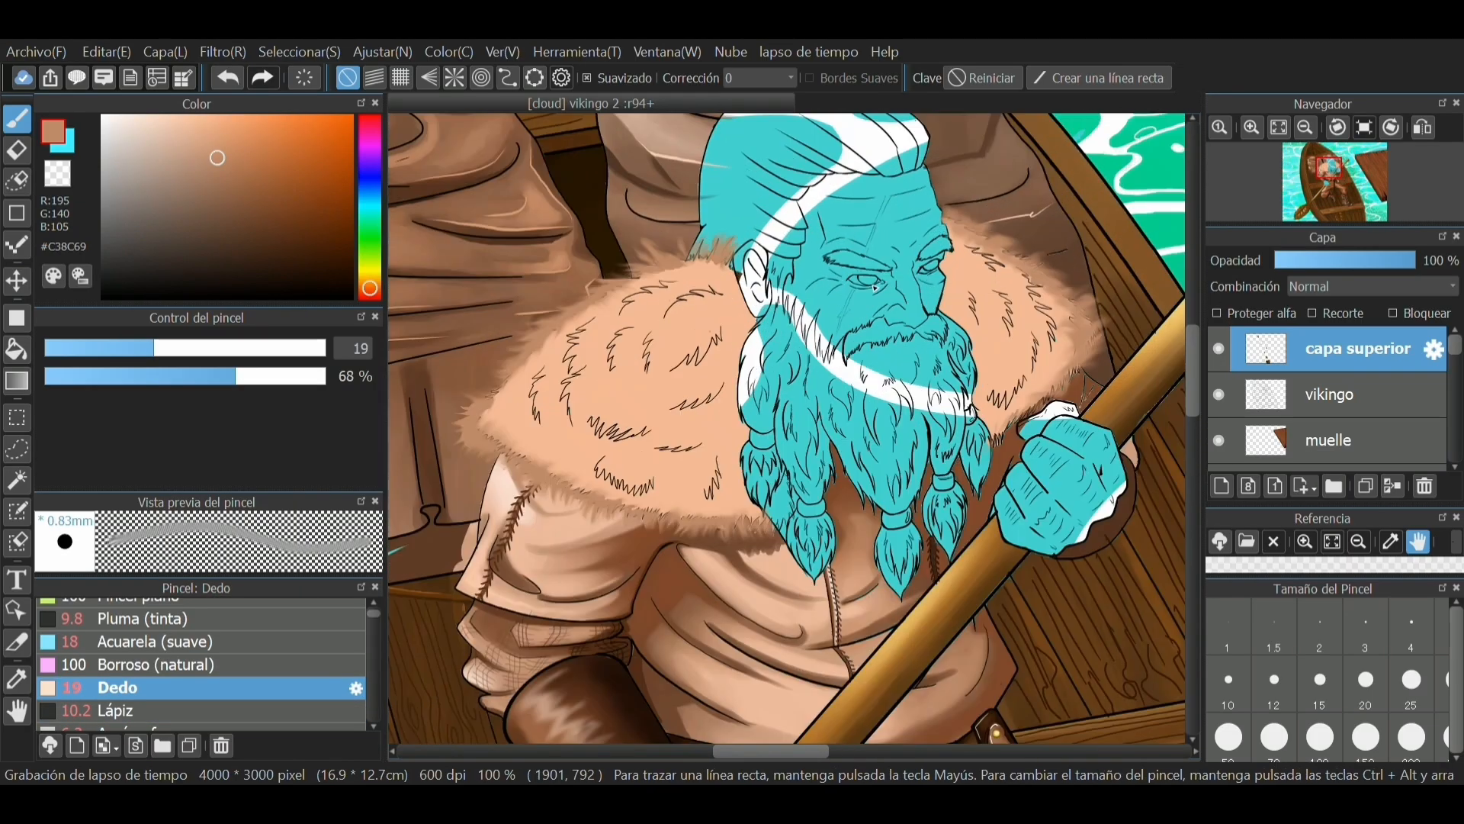
# Step: Add a layer above vikingo and paint #96603E shadow patches along the near shoulder's fur lines with Lápiz at size 12.7
pyautogui.click(1297, 394)
pyautogui.click(1222, 486)
pyautogui.scroll(2, 592, 387)
pyautogui.moveTo(204, 147); pyautogui.dragTo(250, 190)
pyautogui.click(122, 710)
pyautogui.click(122, 347)
pyautogui.moveTo(122, 348); pyautogui.dragTo(113, 348)
pyautogui.moveTo(512, 397)
pyautogui.mouseDown()
pyautogui.moveTo(579, 480)
pyautogui.moveTo(648, 526)
pyautogui.mouseUp()
pyautogui.moveTo(736, 552); pyautogui.dragTo(812, 553)
pyautogui.moveTo(856, 476); pyautogui.dragTo(839, 521)
pyautogui.moveTo(691, 479); pyautogui.dragTo(822, 509)
pyautogui.moveTo(570, 370); pyautogui.dragTo(574, 423)
pyautogui.moveTo(596, 393); pyautogui.dragTo(602, 446)
pyautogui.moveTo(640, 305)
pyautogui.mouseDown()
pyautogui.moveTo(634, 371)
pyautogui.moveTo(725, 424)
pyautogui.mouseUp()
pyautogui.moveTo(755, 449); pyautogui.dragTo(847, 430)
pyautogui.moveTo(665, 251); pyautogui.dragTo(693, 359)
pyautogui.moveTo(744, 307); pyautogui.dragTo(750, 369)
pyautogui.moveTo(782, 381)
pyautogui.mouseDown()
pyautogui.moveTo(845, 314)
pyautogui.moveTo(803, 296)
pyautogui.moveTo(843, 256)
pyautogui.mouseUp()
pyautogui.moveTo(705, 263); pyautogui.dragTo(786, 213)
# Step: Smudge the near shoulder's dark patches into fur shading with Dedo at size 22, raising its opacity from 68 % to 93 %
pyautogui.click(115, 695)
pyautogui.click(194, 348)
pyautogui.moveTo(194, 348); pyautogui.dragTo(169, 347)
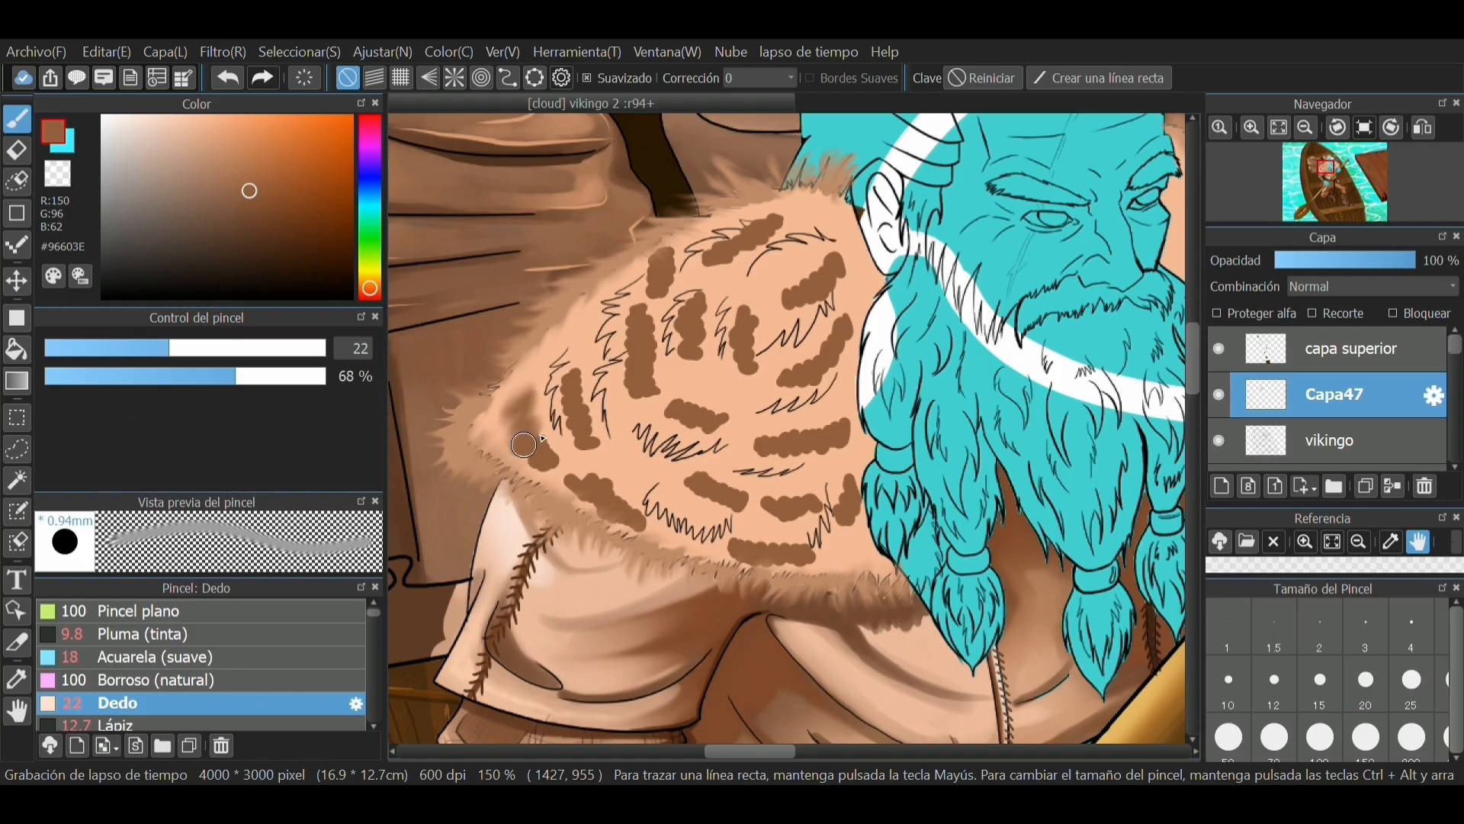
pyautogui.moveTo(519, 397)
pyautogui.mouseDown()
pyautogui.moveTo(543, 465)
pyautogui.moveTo(607, 482)
pyautogui.moveTo(678, 543)
pyautogui.moveTo(776, 560)
pyautogui.moveTo(819, 553)
pyautogui.mouseUp()
pyautogui.moveTo(853, 449)
pyautogui.mouseDown()
pyautogui.moveTo(865, 537)
pyautogui.moveTo(841, 541)
pyautogui.mouseUp()
pyautogui.moveTo(671, 479)
pyautogui.mouseDown()
pyautogui.moveTo(776, 528)
pyautogui.moveTo(807, 524)
pyautogui.moveTo(836, 488)
pyautogui.mouseUp()
pyautogui.moveTo(604, 443)
pyautogui.mouseDown()
pyautogui.moveTo(565, 430)
pyautogui.moveTo(583, 366)
pyautogui.mouseUp()
pyautogui.click(305, 376)
pyautogui.moveTo(667, 416)
pyautogui.mouseDown()
pyautogui.moveTo(692, 386)
pyautogui.moveTo(862, 431)
pyautogui.mouseUp()
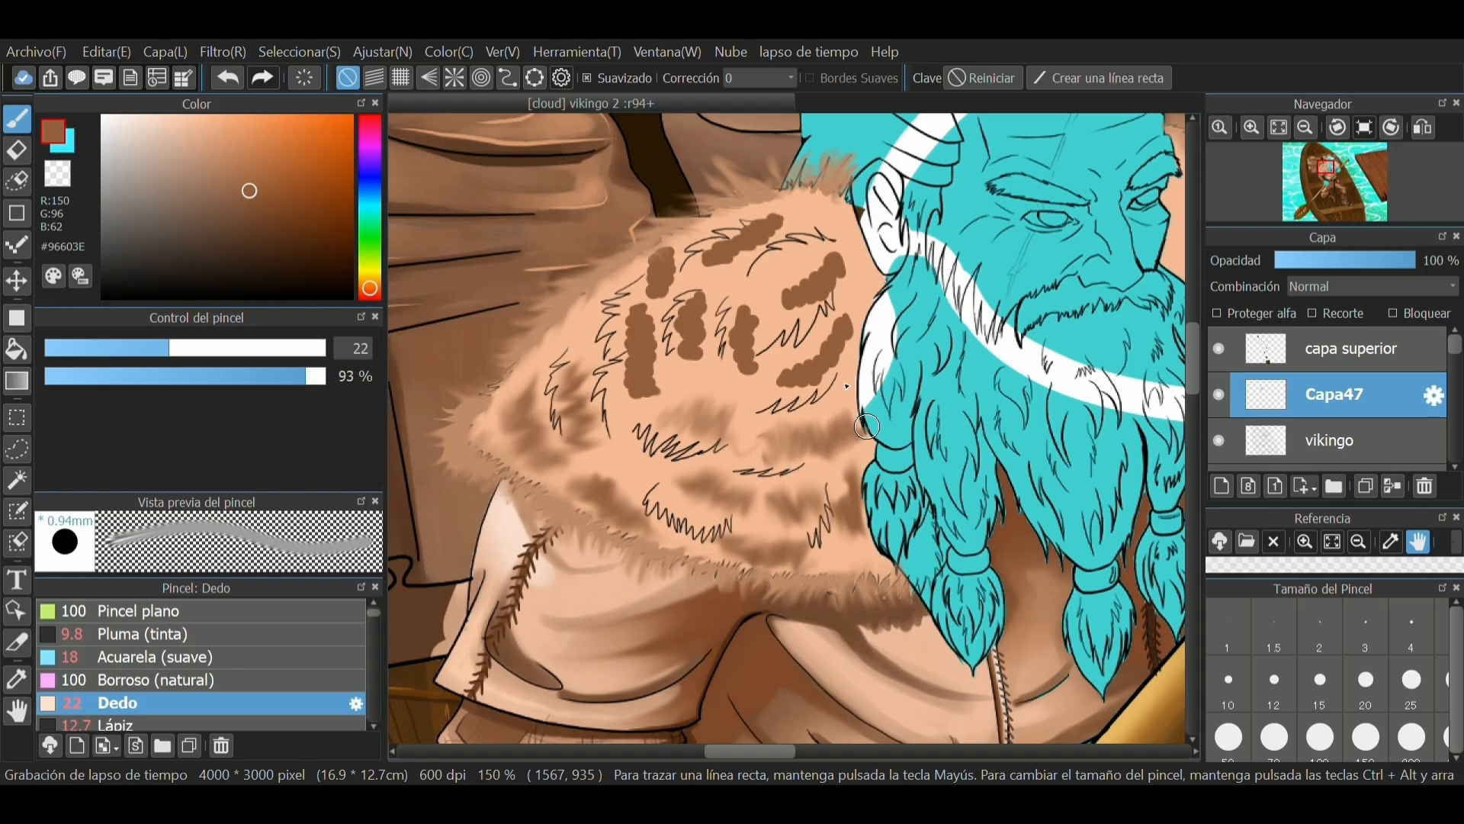
pyautogui.moveTo(644, 389)
pyautogui.mouseDown()
pyautogui.moveTo(596, 321)
pyautogui.moveTo(608, 362)
pyautogui.moveTo(697, 383)
pyautogui.moveTo(634, 263)
pyautogui.moveTo(720, 246)
pyautogui.moveTo(661, 353)
pyautogui.moveTo(709, 307)
pyautogui.moveTo(684, 321)
pyautogui.moveTo(721, 359)
pyautogui.moveTo(748, 312)
pyautogui.moveTo(758, 373)
pyautogui.moveTo(828, 379)
pyautogui.moveTo(838, 323)
pyautogui.moveTo(870, 327)
pyautogui.moveTo(780, 280)
pyautogui.moveTo(836, 300)
pyautogui.moveTo(883, 273)
pyautogui.moveTo(725, 253)
pyautogui.moveTo(767, 222)
pyautogui.moveTo(831, 218)
pyautogui.mouseUp()
pyautogui.scroll(-3, 846, 366)
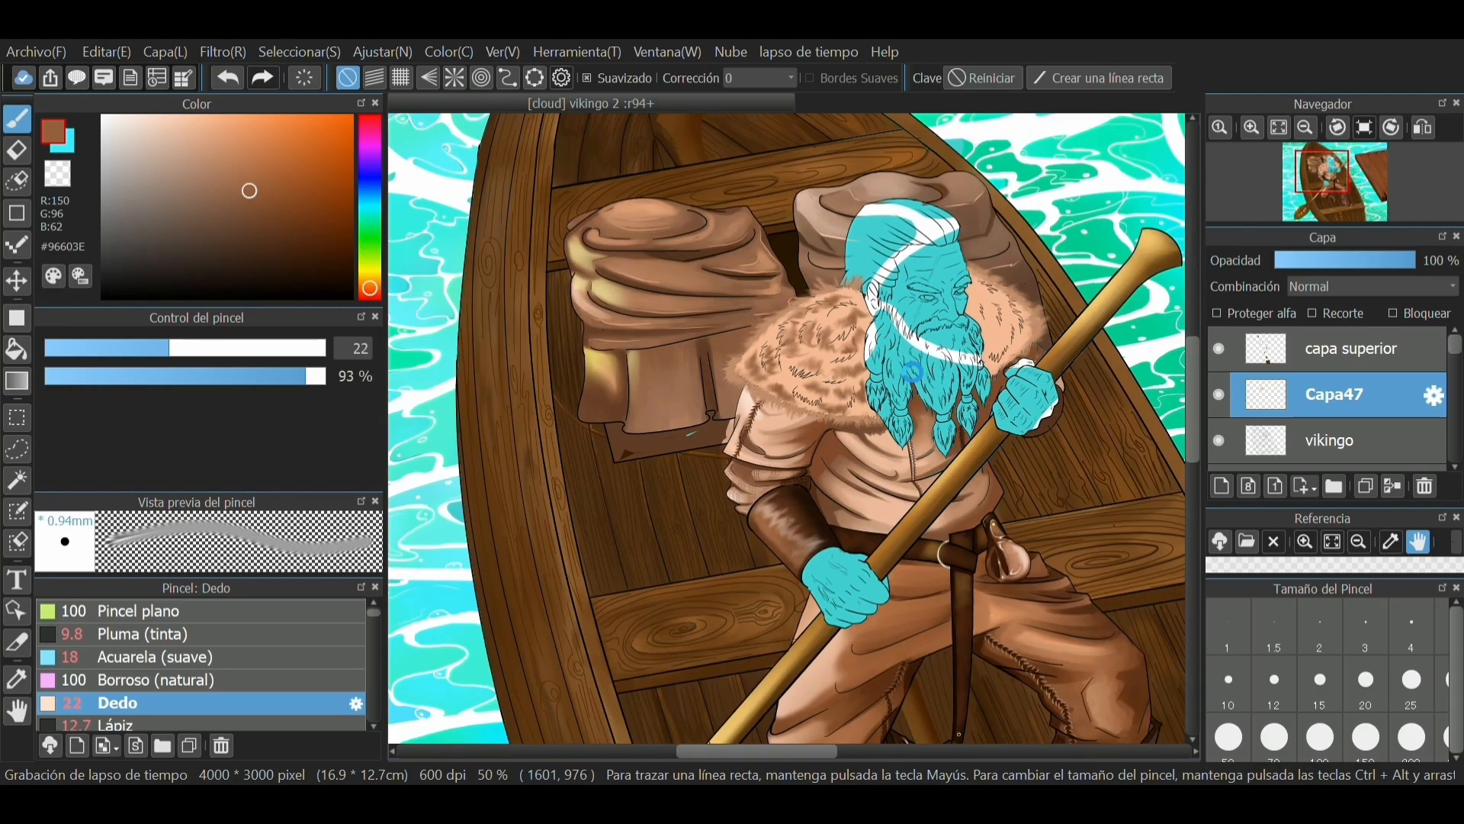
# Step: Paint #96603E shadow patches on the far shoulder's fur with Lápiz at size 17
pyautogui.scroll(2, 865, 366)
pyautogui.click(130, 723)
pyautogui.click(163, 346)
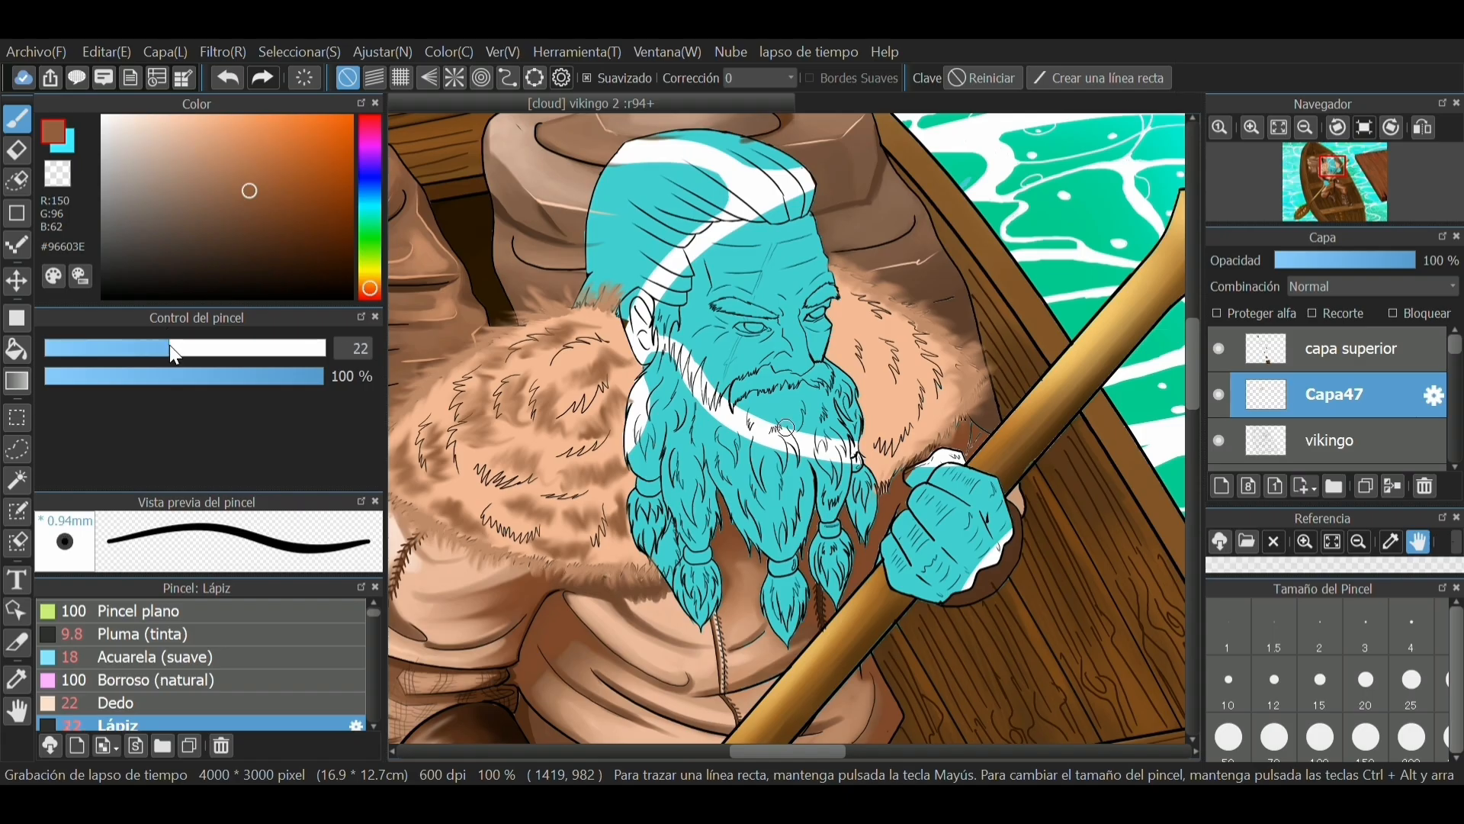
pyautogui.moveTo(876, 407); pyautogui.dragTo(908, 424)
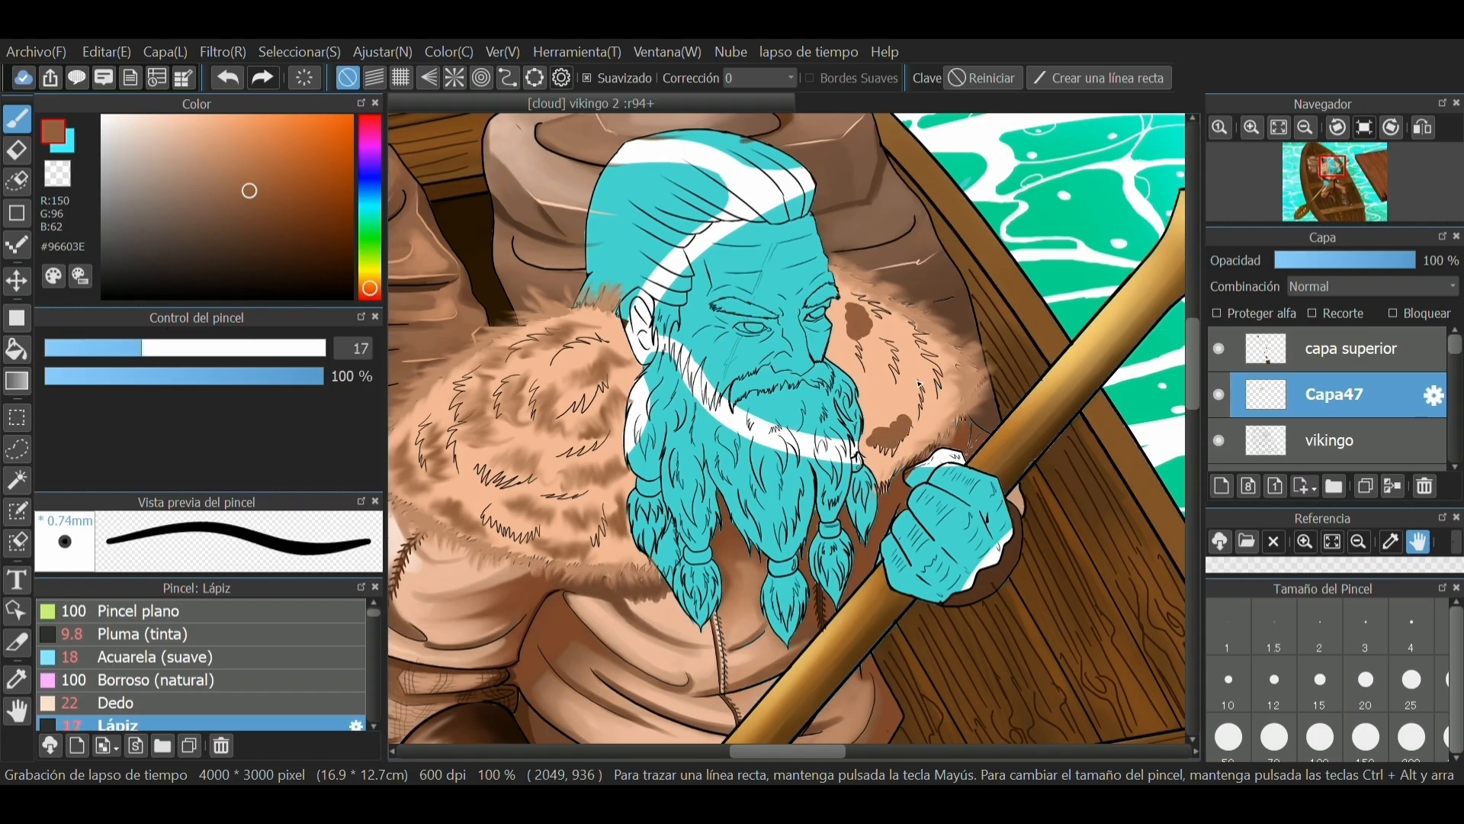
# Step: Smudge the far shoulder's shadow patches into the fur with Dedo at size 22 and 93 % opacity
pyautogui.click(114, 702)
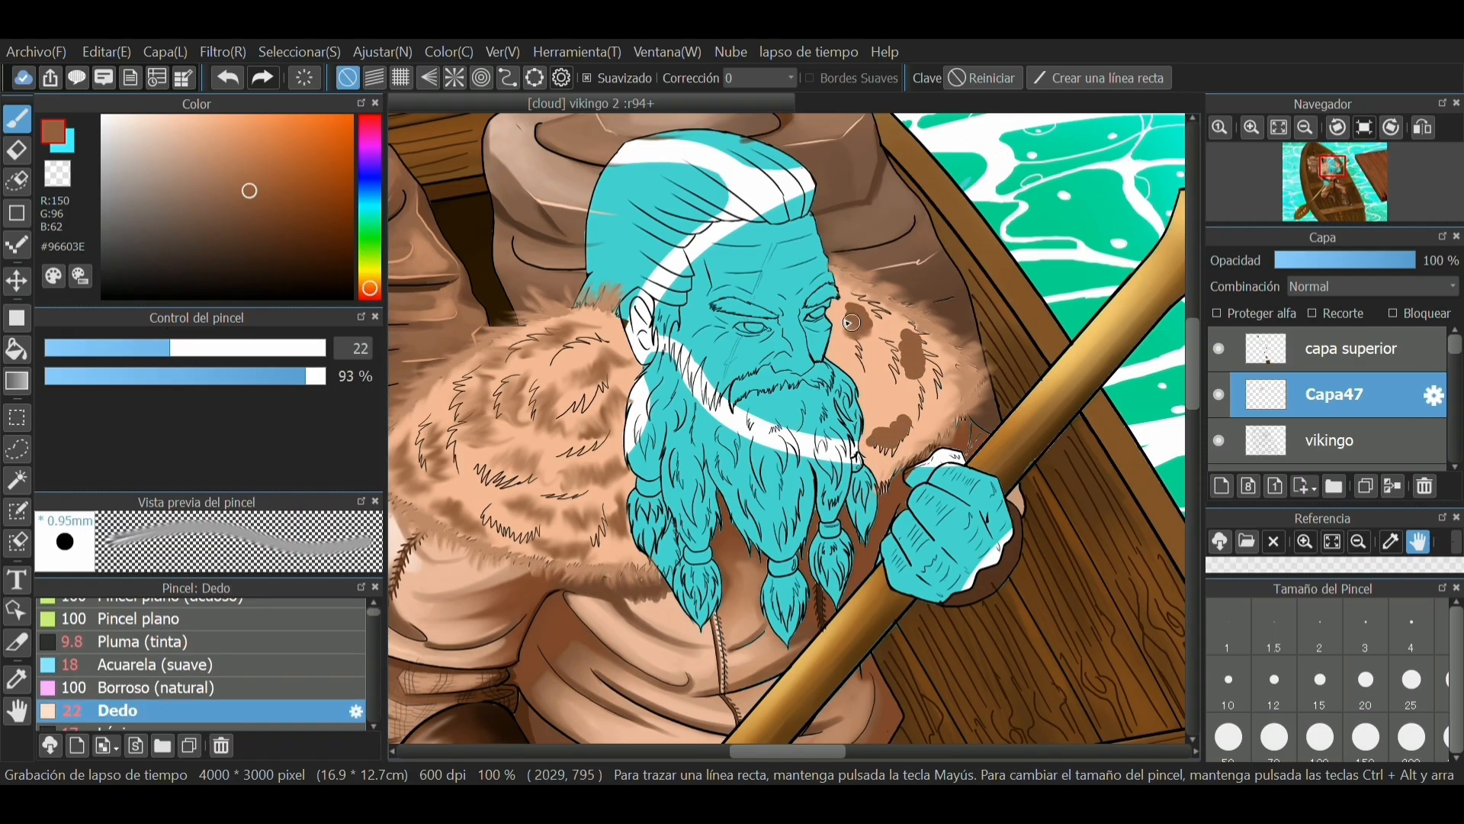
pyautogui.moveTo(861, 294)
pyautogui.mouseDown()
pyautogui.moveTo(868, 328)
pyautogui.moveTo(838, 347)
pyautogui.moveTo(865, 367)
pyautogui.moveTo(934, 373)
pyautogui.moveTo(892, 349)
pyautogui.moveTo(931, 336)
pyautogui.mouseUp()
pyautogui.moveTo(883, 450); pyautogui.dragTo(918, 413)
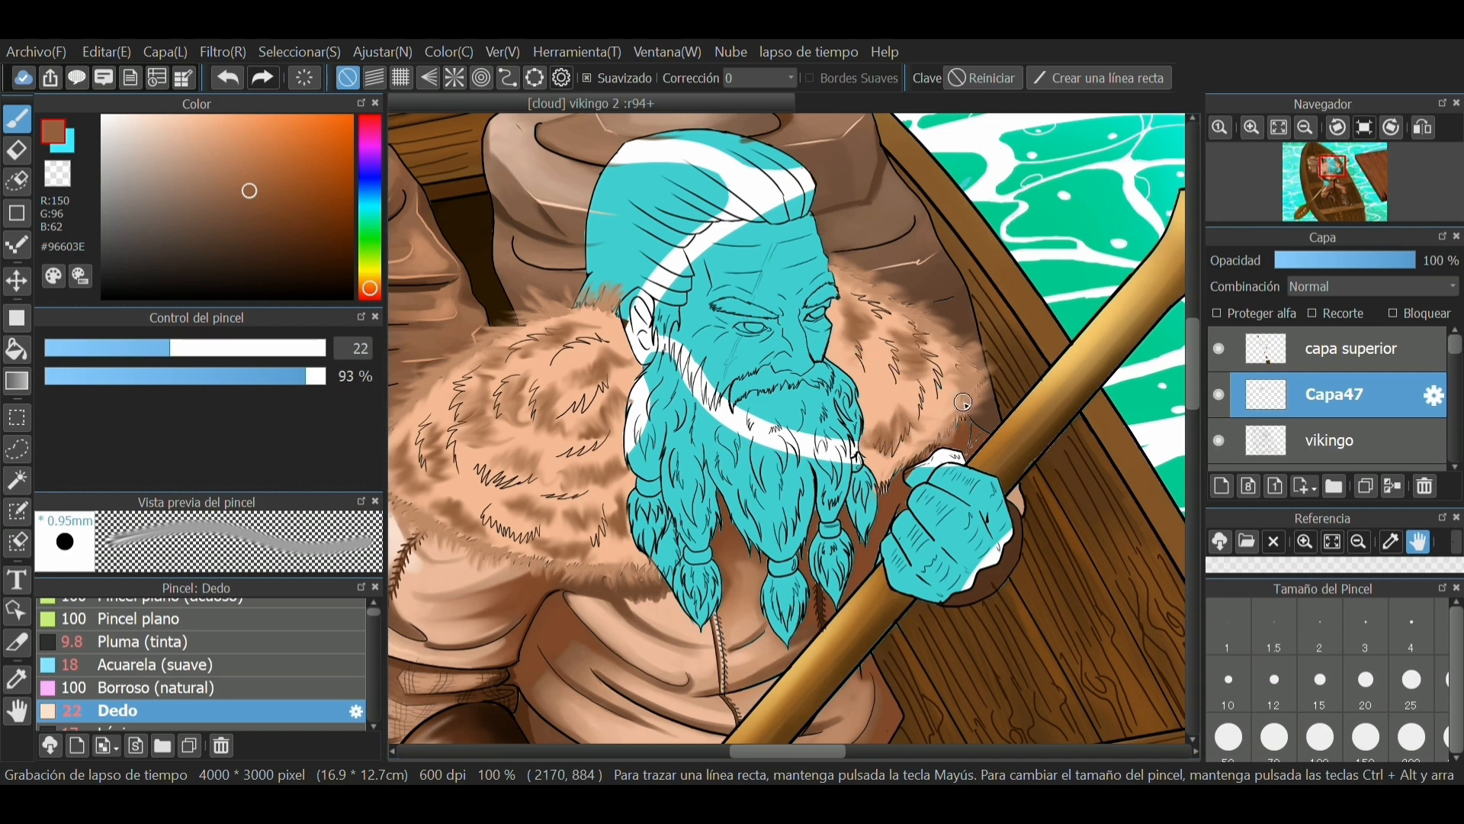
pyautogui.scroll(-4, 713, 387)
# Step: Add a layer beneath Capa47 and paint #E6905A orange patches on the near shoulder's fur with Lápiz at size 11.6
pyautogui.scroll(5, 671, 412)
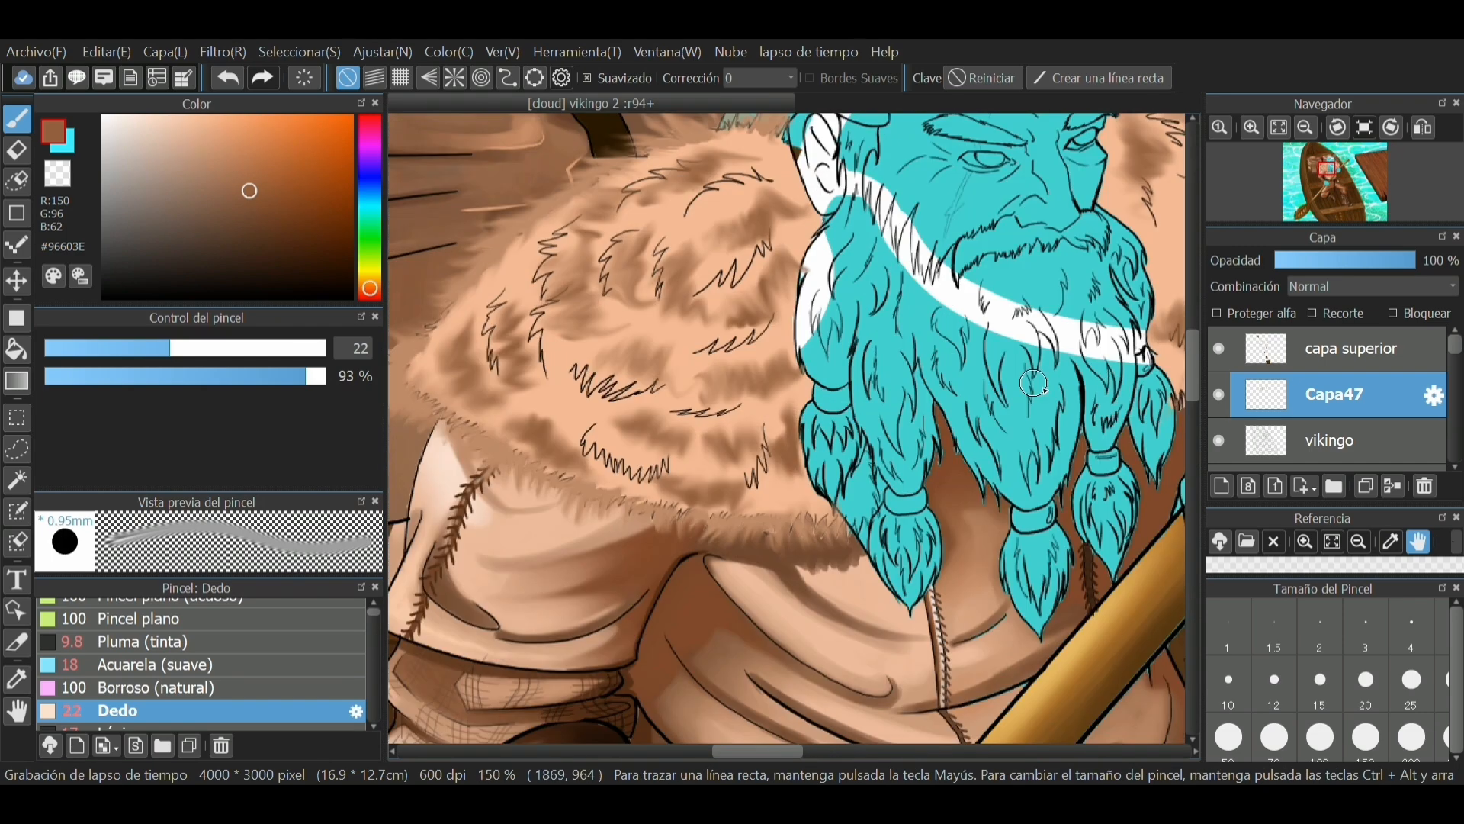
pyautogui.click(1234, 480)
pyautogui.keyDown('alt'); pyautogui.click(413, 252); pyautogui.keyUp('alt')
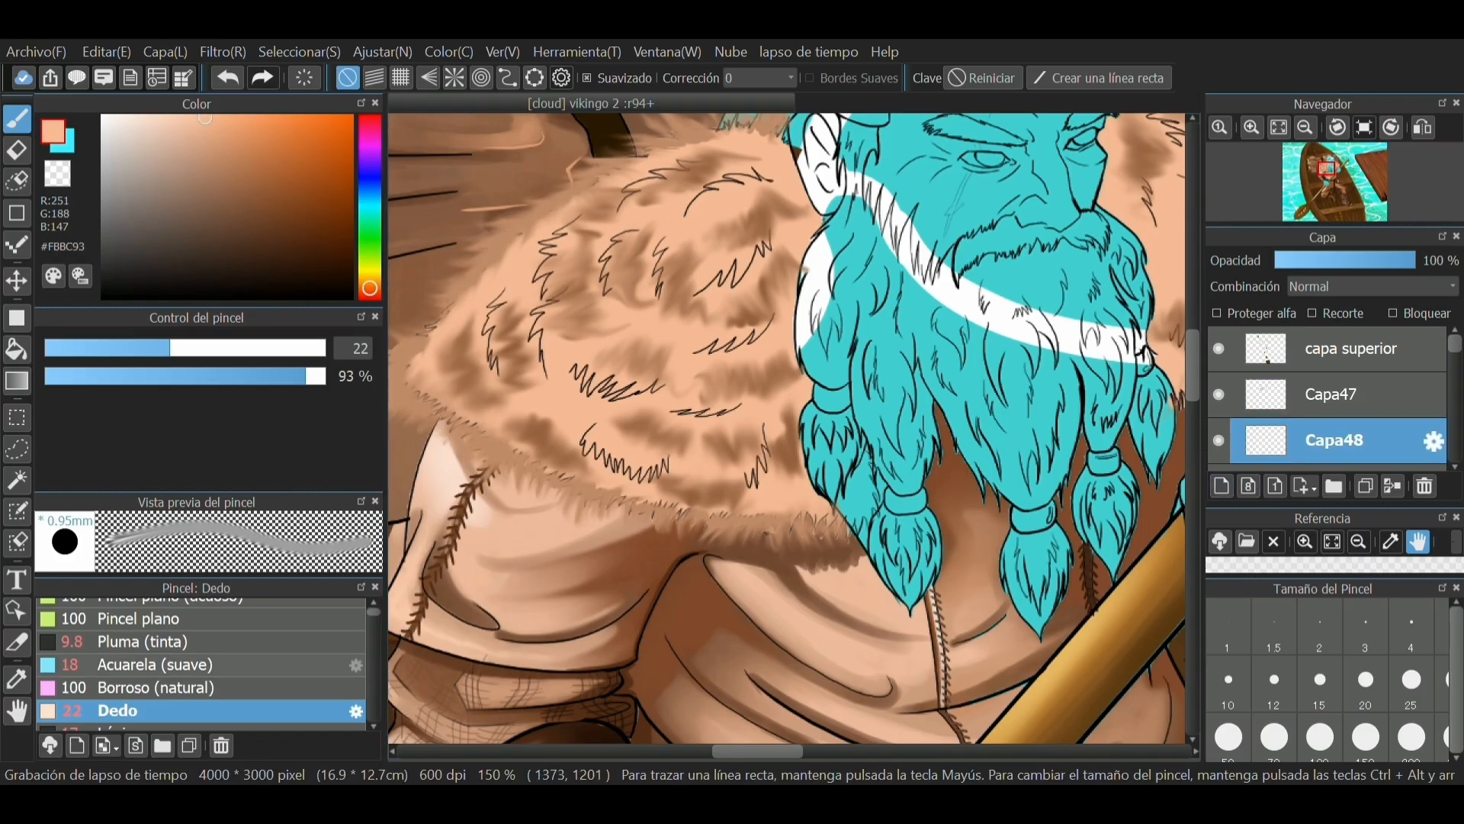
pyautogui.scroll(-2, 379, 625)
pyautogui.click(153, 702)
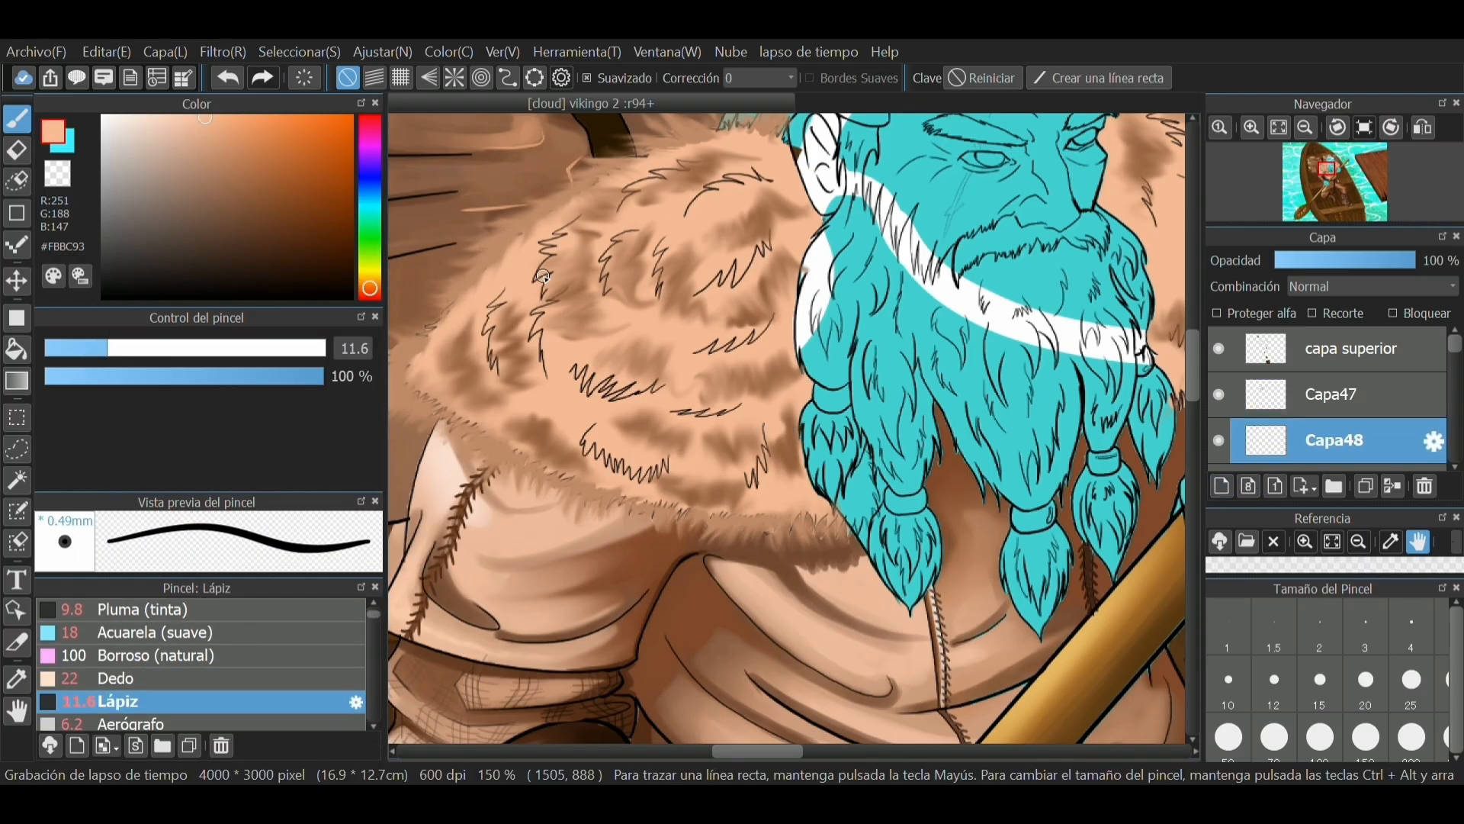
pyautogui.click(256, 132)
pyautogui.moveTo(509, 261); pyautogui.dragTo(523, 273)
pyautogui.moveTo(538, 354)
pyautogui.mouseDown()
pyautogui.moveTo(561, 410)
pyautogui.moveTo(596, 436)
pyautogui.mouseUp()
pyautogui.moveTo(708, 409); pyautogui.dragTo(757, 428)
# Step: Paint #E6905A orange patches between the dark areas of the far shoulder's fur
pyautogui.moveTo(789, 753); pyautogui.dragTo(819, 757)
pyautogui.moveTo(898, 288); pyautogui.dragTo(946, 253)
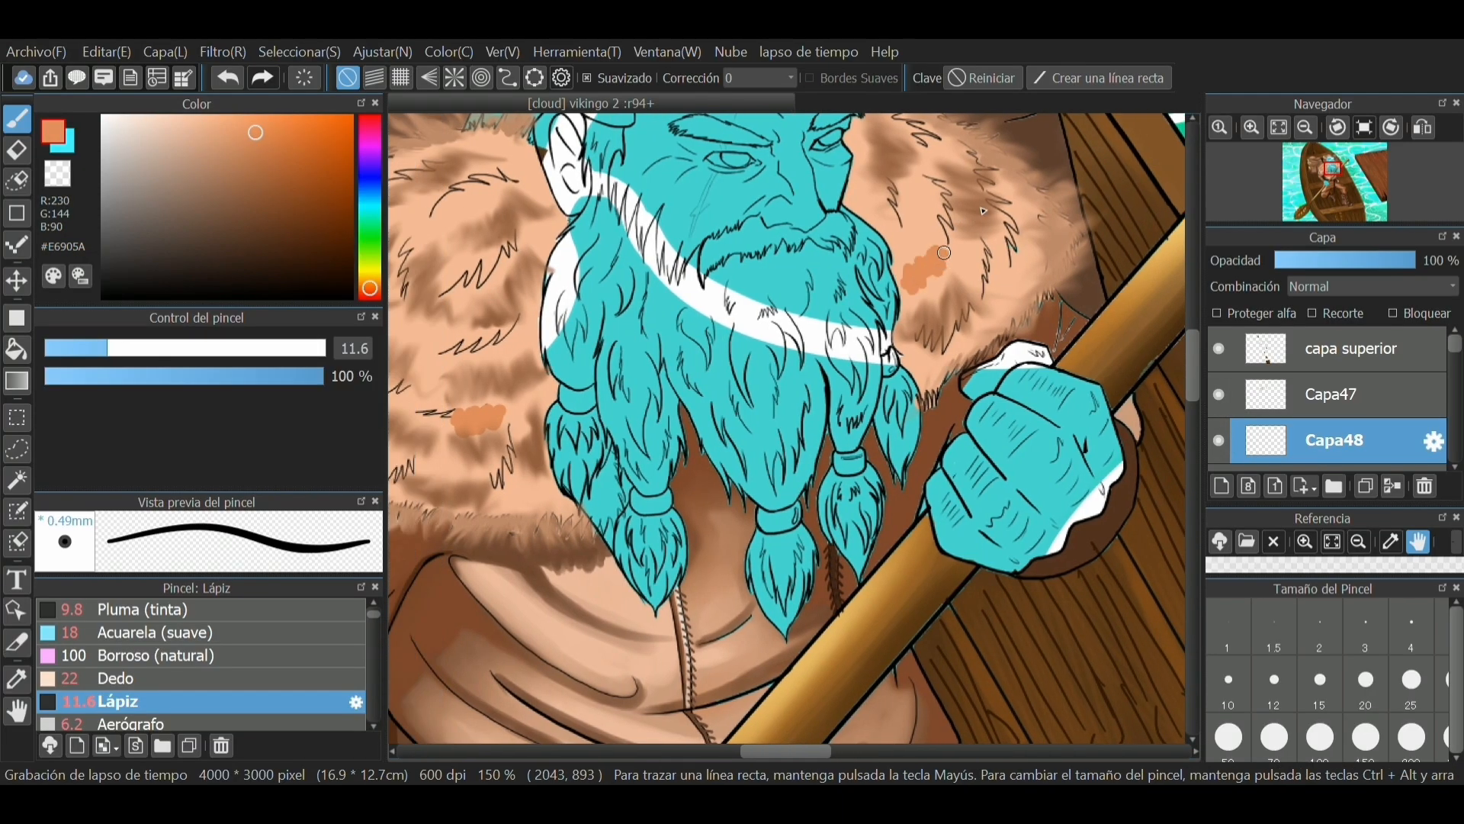
pyautogui.moveTo(941, 200); pyautogui.dragTo(926, 227)
pyautogui.moveTo(1031, 241); pyautogui.dragTo(1017, 283)
# Step: Add more #E6905A patches to the upper part and outer edge of the near shoulder's fur
pyautogui.moveTo(748, 751); pyautogui.dragTo(721, 753)
pyautogui.moveTo(797, 185); pyautogui.dragTo(740, 225)
pyautogui.moveTo(503, 323); pyautogui.dragTo(472, 385)
pyautogui.moveTo(843, 186)
pyautogui.mouseDown()
pyautogui.moveTo(816, 148)
pyautogui.moveTo(774, 145)
pyautogui.mouseUp()
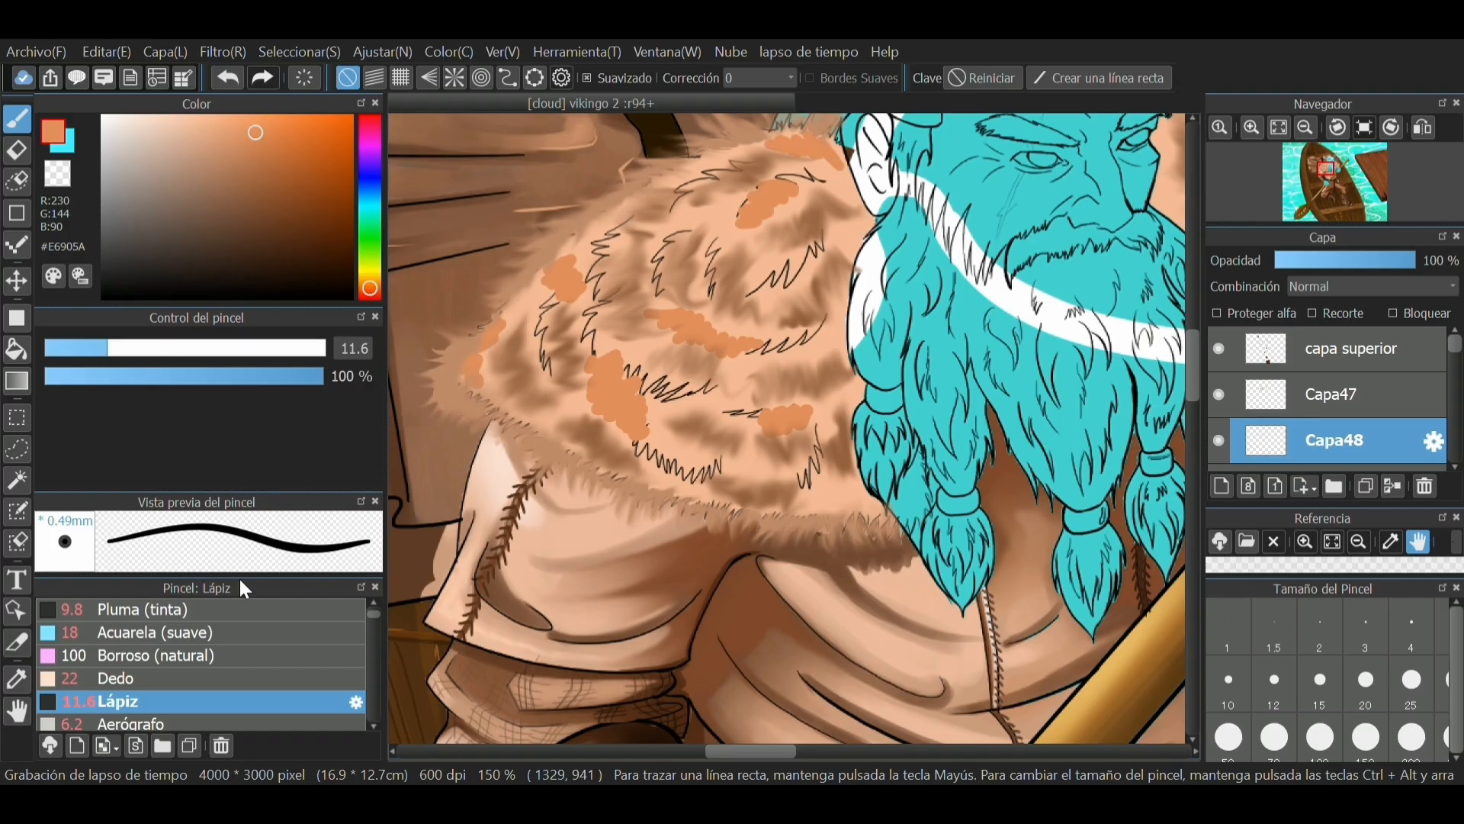
# Step: Smudge the near shoulder's orange patches into the fur with Dedo at size 24 and 93 % opacity
pyautogui.click(118, 678)
pyautogui.moveTo(606, 327)
pyautogui.mouseDown()
pyautogui.moveTo(579, 412)
pyautogui.moveTo(652, 422)
pyautogui.moveTo(637, 424)
pyautogui.mouseUp()
pyautogui.moveTo(762, 435)
pyautogui.mouseDown()
pyautogui.moveTo(808, 401)
pyautogui.moveTo(861, 392)
pyautogui.mouseUp()
pyautogui.moveTo(488, 382)
pyautogui.mouseDown()
pyautogui.moveTo(530, 290)
pyautogui.moveTo(548, 285)
pyautogui.moveTo(546, 332)
pyautogui.moveTo(692, 309)
pyautogui.moveTo(659, 332)
pyautogui.moveTo(694, 360)
pyautogui.moveTo(789, 336)
pyautogui.moveTo(827, 306)
pyautogui.moveTo(749, 219)
pyautogui.moveTo(797, 198)
pyautogui.moveTo(786, 185)
pyautogui.moveTo(714, 219)
pyautogui.moveTo(712, 279)
pyautogui.moveTo(726, 280)
pyautogui.moveTo(755, 149)
pyautogui.moveTo(809, 142)
pyautogui.moveTo(857, 182)
pyautogui.moveTo(852, 225)
pyautogui.mouseUp()
# Step: Smudge the far shoulder's orange patches into the fur with Dedo at size 24
pyautogui.scroll(-5, 852, 225)
pyautogui.scroll(5, 798, 387)
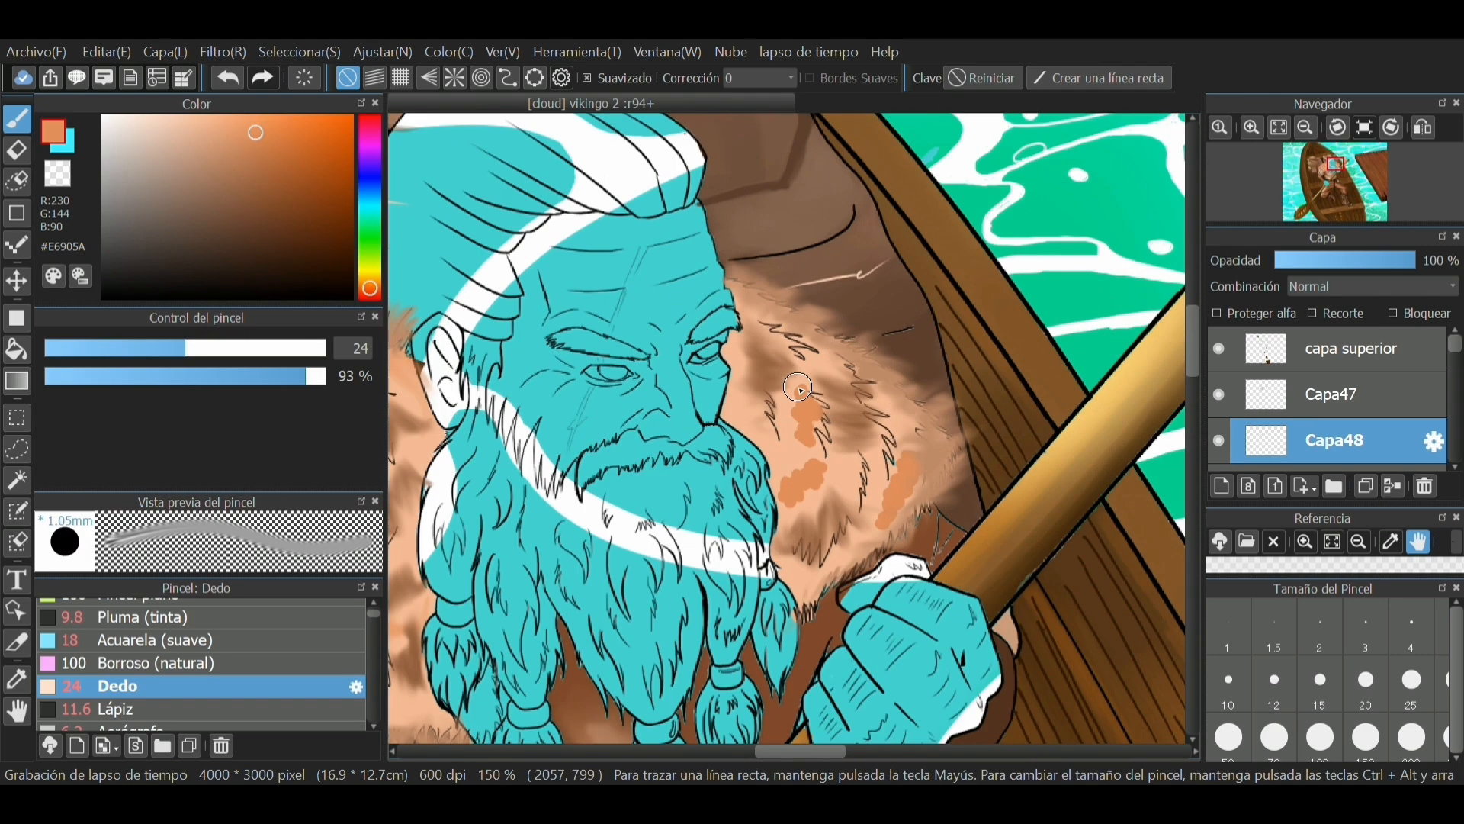
pyautogui.moveTo(815, 408)
pyautogui.mouseDown()
pyautogui.moveTo(782, 386)
pyautogui.moveTo(816, 473)
pyautogui.moveTo(791, 477)
pyautogui.moveTo(900, 510)
pyautogui.moveTo(879, 479)
pyautogui.mouseUp()
pyautogui.scroll(-4, 706, 440)
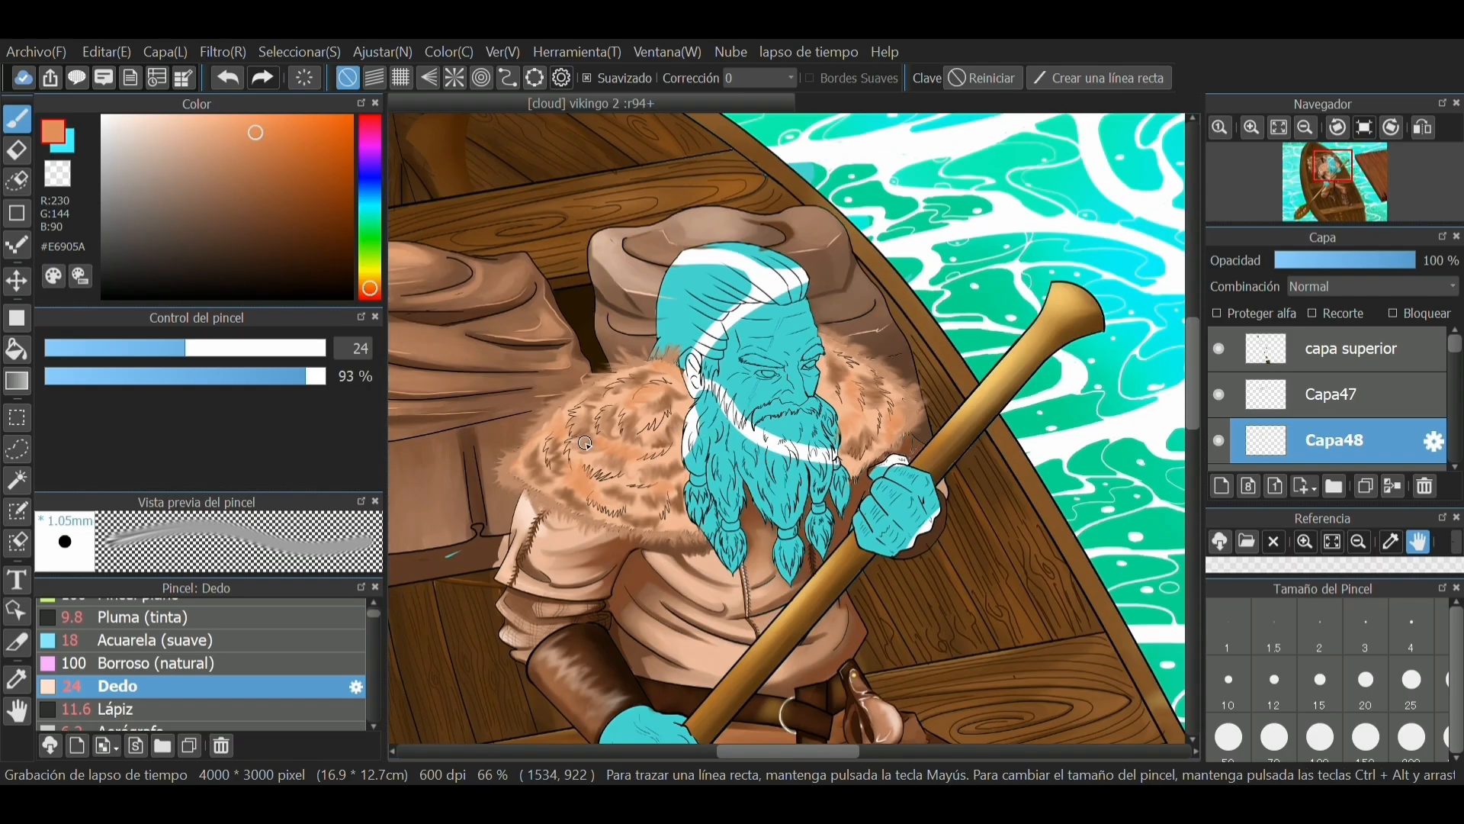
# Step: On the capa superior layer, paint #FFDEC9 highlights over the near shoulder's upper and outer fur lines with Lápiz at size 8.5
pyautogui.click(1257, 346)
pyautogui.scroll(4, 556, 429)
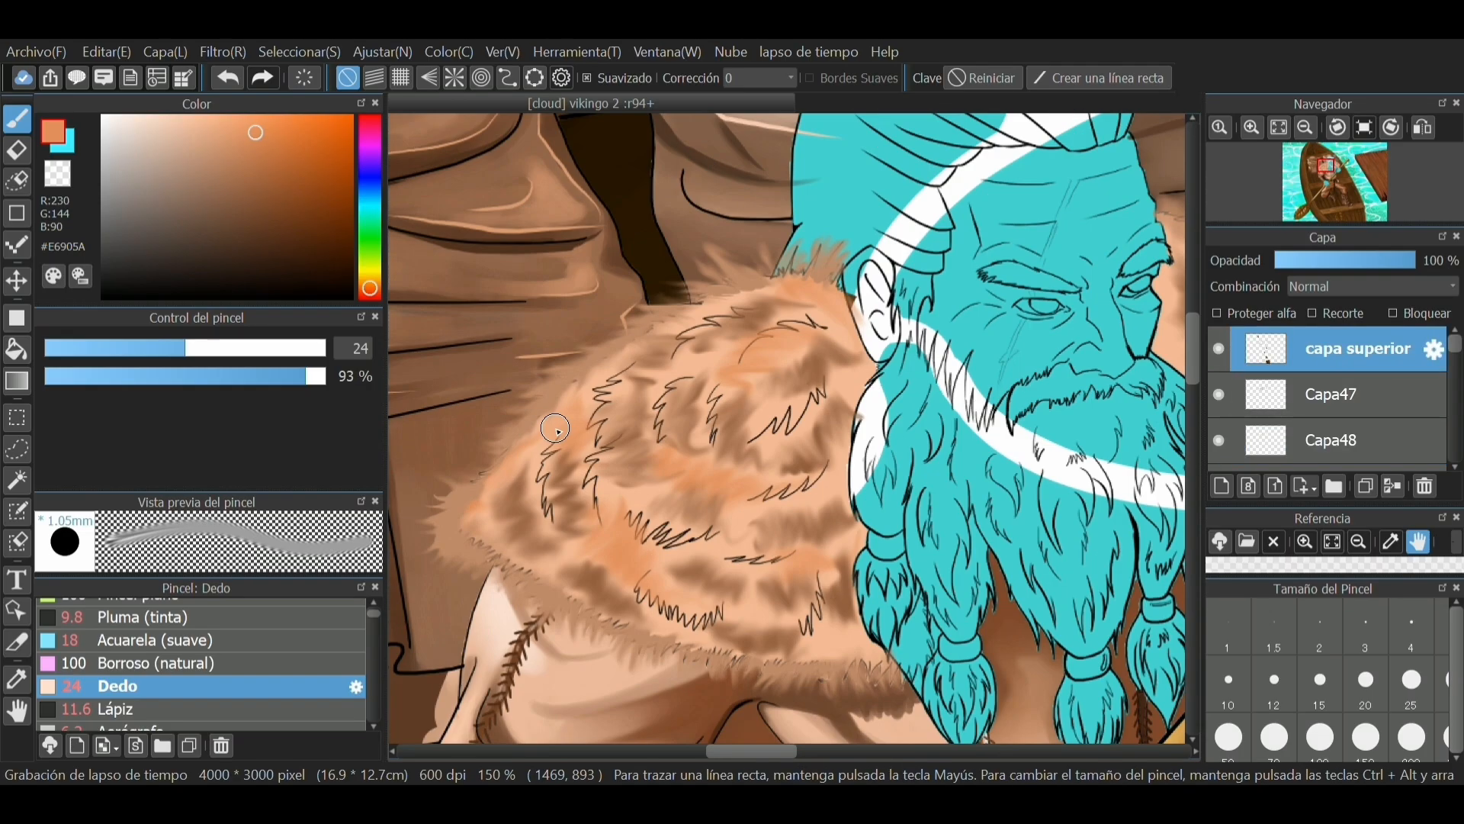
pyautogui.click(155, 116)
pyautogui.click(117, 709)
pyautogui.click(89, 349)
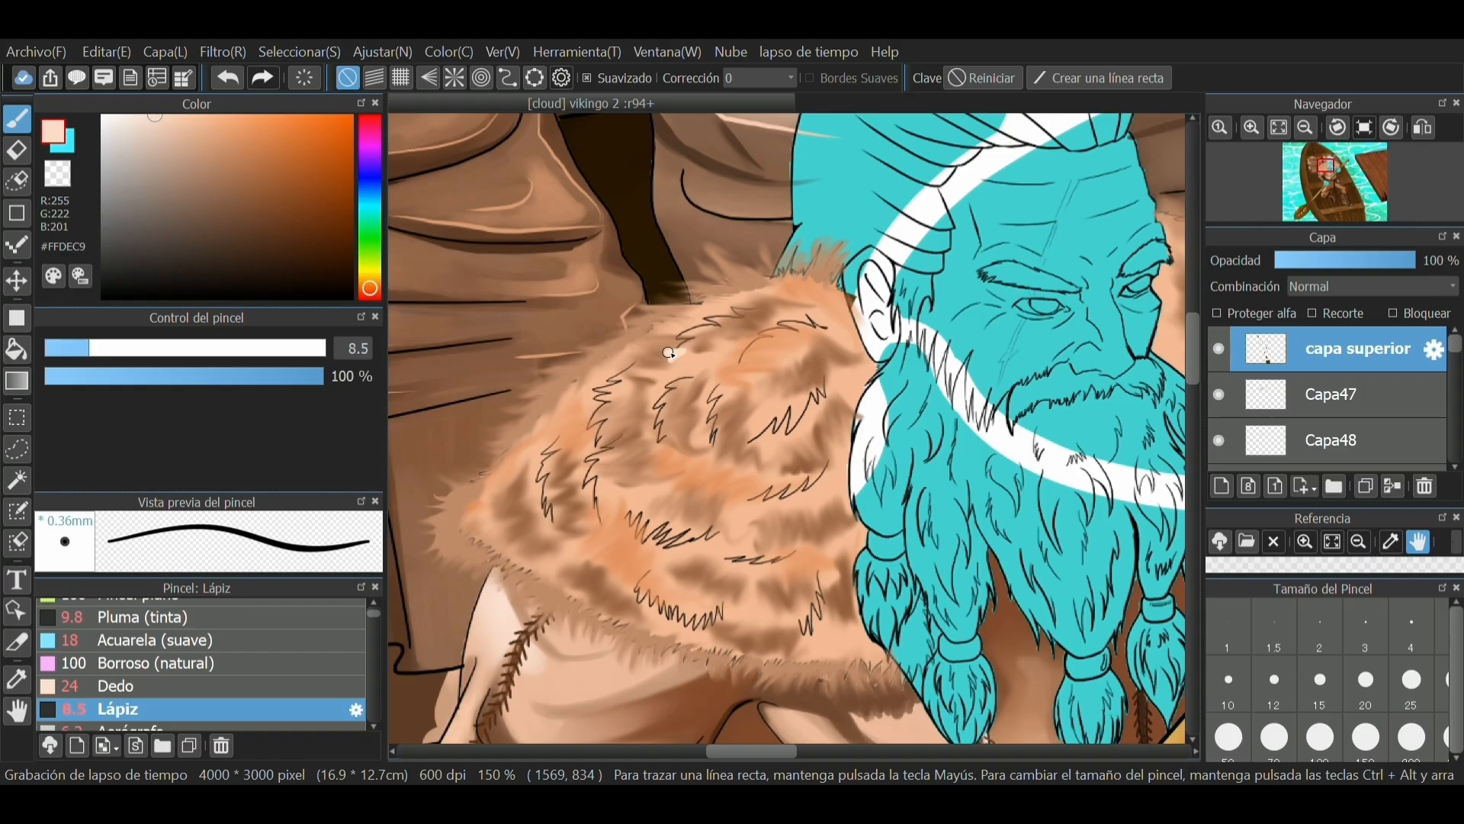
pyautogui.moveTo(681, 352); pyautogui.dragTo(755, 305)
pyautogui.moveTo(735, 358); pyautogui.dragTo(819, 299)
pyautogui.moveTo(631, 365)
pyautogui.mouseDown()
pyautogui.moveTo(579, 398)
pyautogui.moveTo(578, 454)
pyautogui.mouseUp()
pyautogui.moveTo(690, 372); pyautogui.dragTo(660, 415)
pyautogui.moveTo(553, 439); pyautogui.dragTo(562, 528)
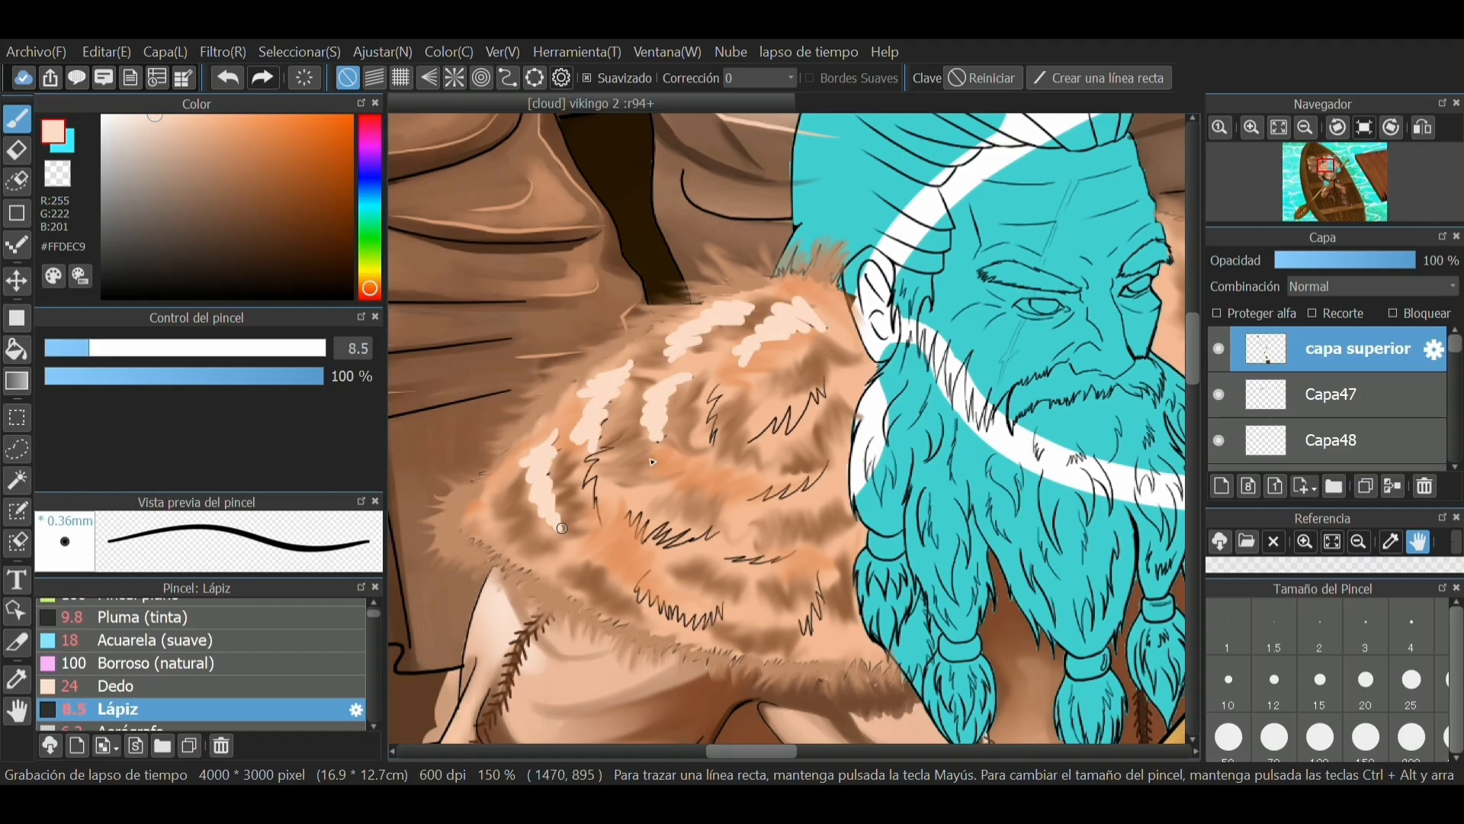
# Step: Paint #FFDEC9 highlights over the near shoulder's remaining fur lines and across the far shoulder's fur
pyautogui.moveTo(725, 384)
pyautogui.mouseDown()
pyautogui.moveTo(718, 445)
pyautogui.moveTo(768, 438)
pyautogui.moveTo(810, 413)
pyautogui.moveTo(837, 370)
pyautogui.mouseUp()
pyautogui.moveTo(750, 500); pyautogui.dragTo(823, 468)
pyautogui.moveTo(614, 440)
pyautogui.mouseDown()
pyautogui.moveTo(598, 488)
pyautogui.moveTo(610, 520)
pyautogui.moveTo(807, 545)
pyautogui.mouseUp()
pyautogui.moveTo(647, 573)
pyautogui.mouseDown()
pyautogui.moveTo(685, 622)
pyautogui.moveTo(717, 601)
pyautogui.moveTo(738, 629)
pyautogui.mouseUp()
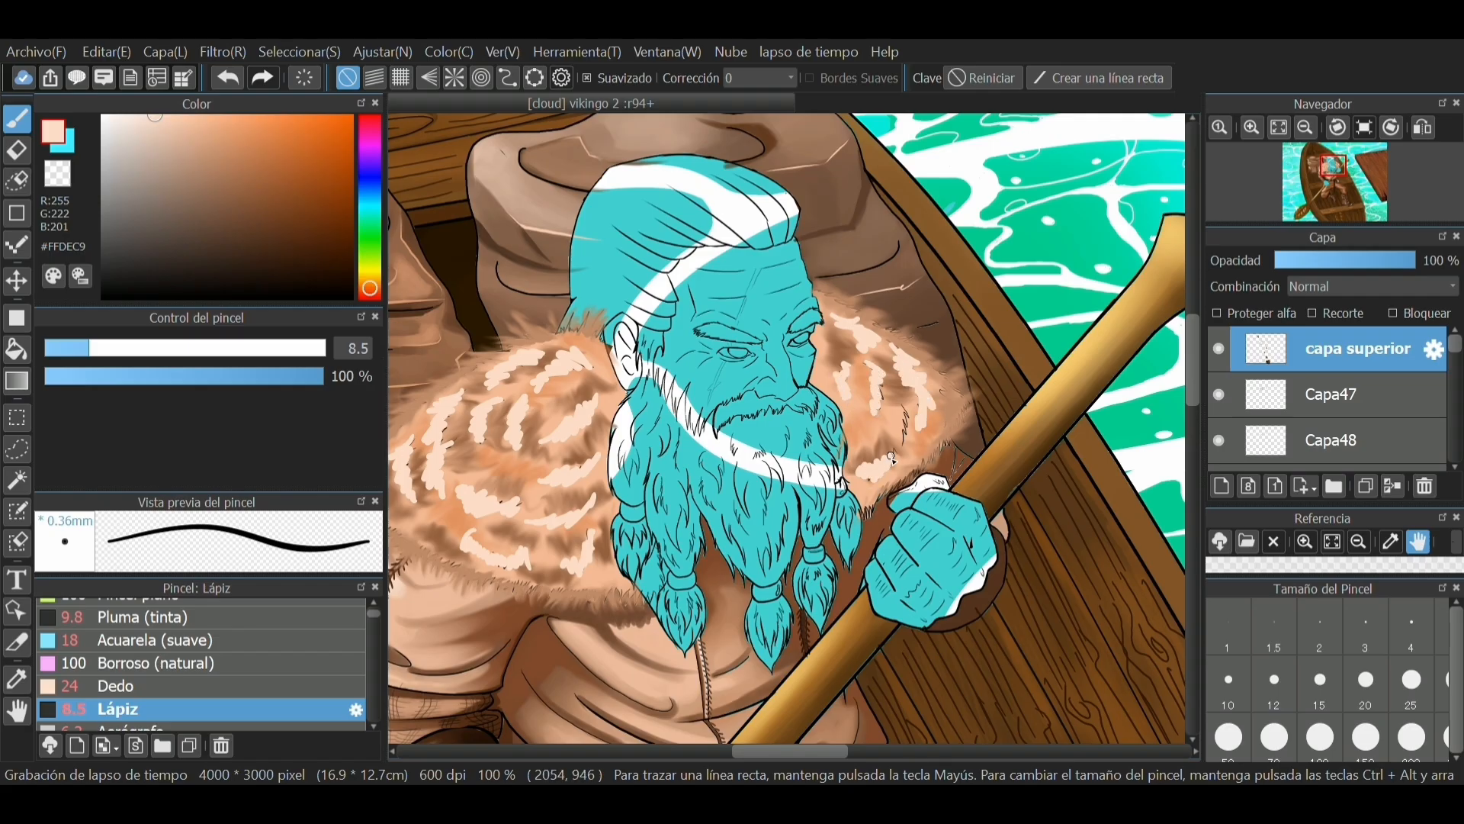
pyautogui.moveTo(909, 399); pyautogui.dragTo(975, 399)
# Step: Smudge the near shoulder's light highlights into the fur with Dedo at size 18 and 93 % opacity
pyautogui.click(119, 685)
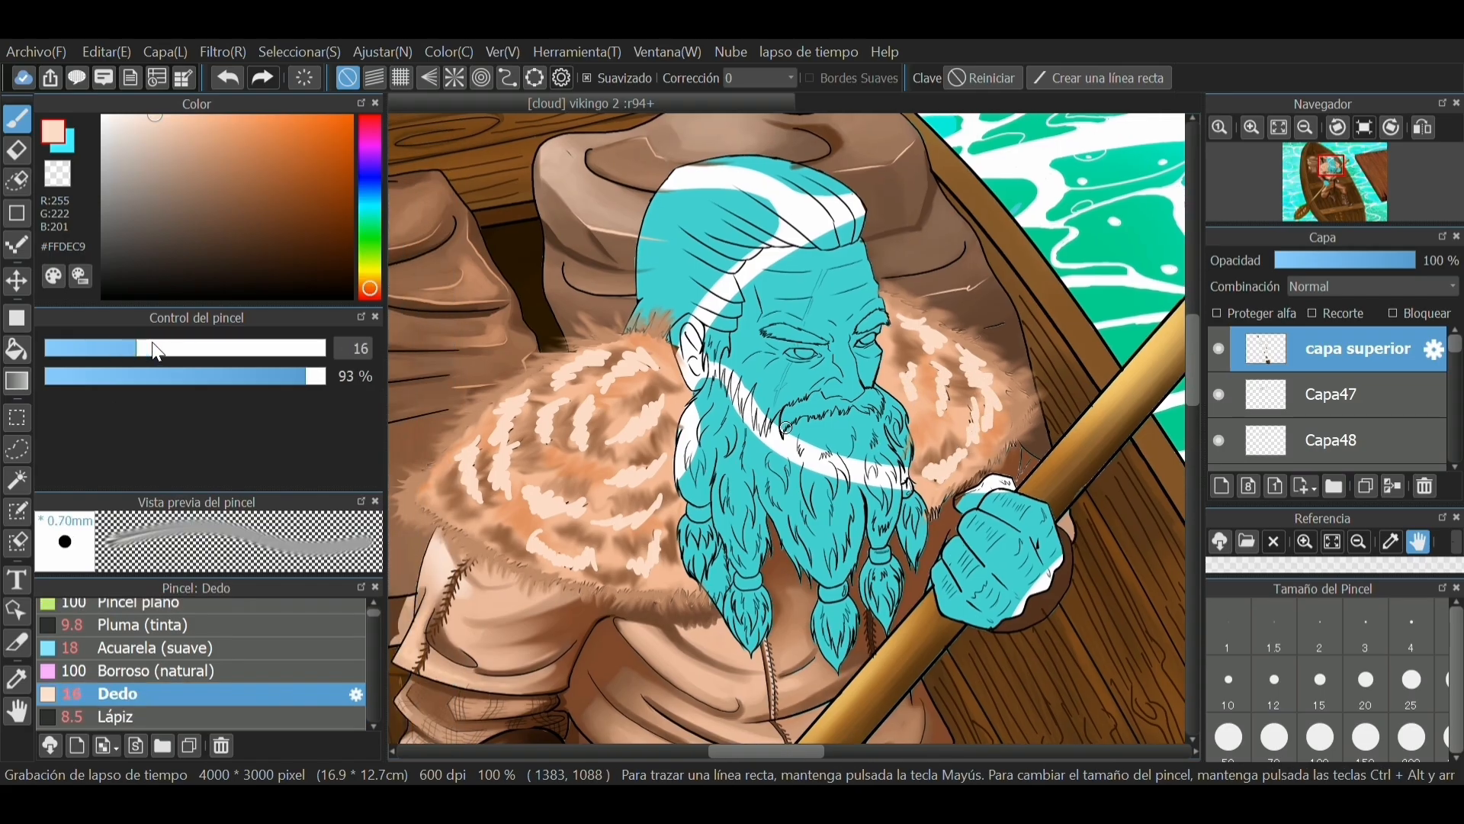
pyautogui.moveTo(475, 488)
pyautogui.mouseDown()
pyautogui.moveTo(483, 429)
pyautogui.moveTo(465, 449)
pyautogui.moveTo(522, 393)
pyautogui.moveTo(493, 415)
pyautogui.moveTo(520, 449)
pyautogui.moveTo(495, 500)
pyautogui.moveTo(504, 509)
pyautogui.moveTo(550, 483)
pyautogui.moveTo(529, 503)
pyautogui.moveTo(683, 501)
pyautogui.mouseUp()
pyautogui.moveTo(526, 522)
pyautogui.mouseDown()
pyautogui.moveTo(567, 563)
pyautogui.moveTo(682, 555)
pyautogui.mouseUp()
pyautogui.moveTo(552, 405)
pyautogui.mouseDown()
pyautogui.moveTo(630, 349)
pyautogui.moveTo(607, 352)
pyautogui.moveTo(632, 389)
pyautogui.moveTo(617, 404)
pyautogui.moveTo(661, 407)
pyautogui.moveTo(655, 389)
pyautogui.moveTo(619, 407)
pyautogui.moveTo(603, 456)
pyautogui.mouseUp()
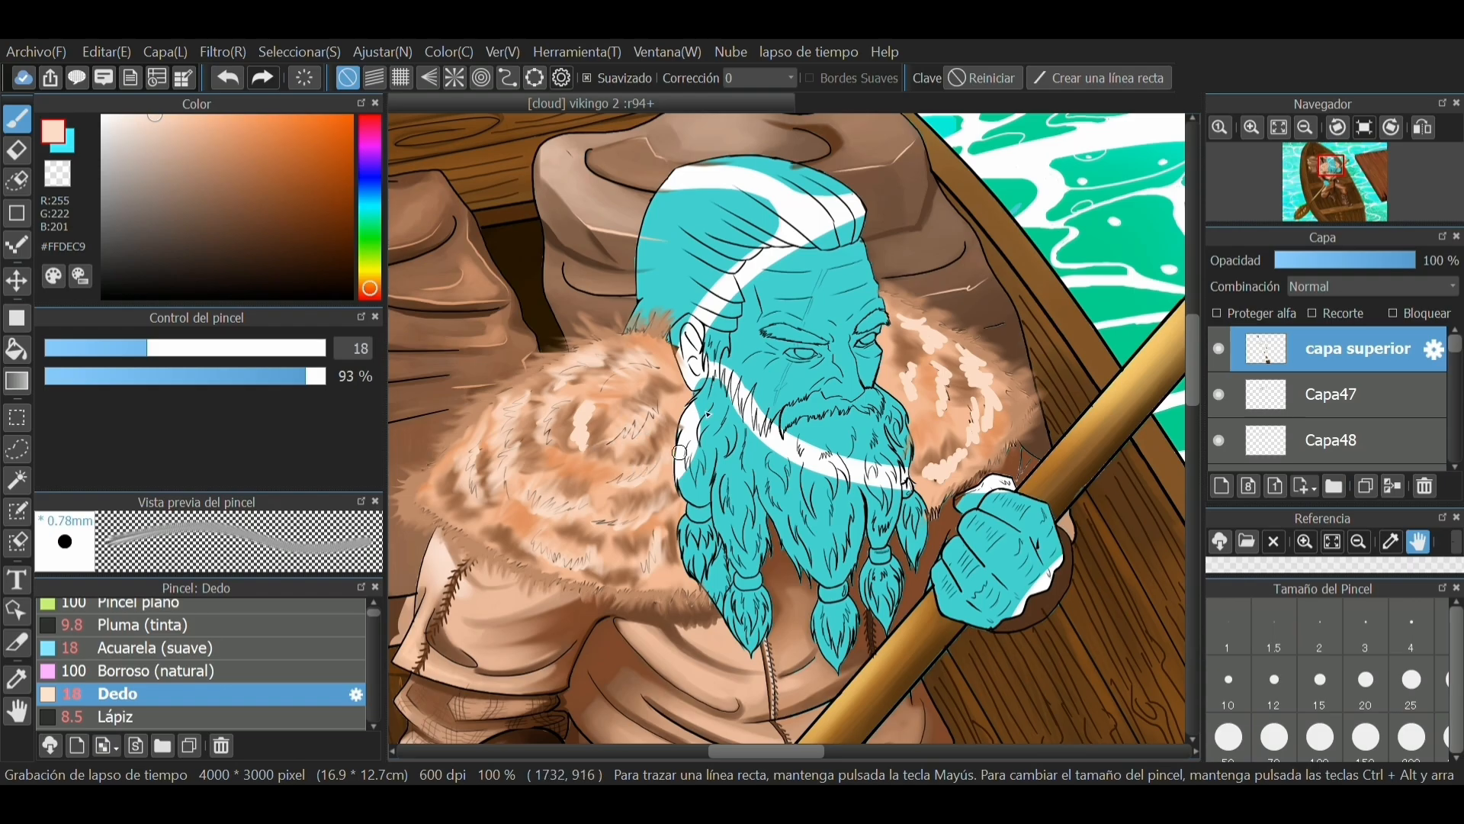
# Step: Smudge the far shoulder's light highlights into the fur with Dedo at size 18
pyautogui.scroll(-3, 664, 458)
pyautogui.scroll(5, 810, 415)
pyautogui.moveTo(711, 349)
pyautogui.mouseDown()
pyautogui.moveTo(784, 411)
pyautogui.moveTo(777, 433)
pyautogui.moveTo(828, 418)
pyautogui.moveTo(856, 428)
pyautogui.moveTo(837, 438)
pyautogui.moveTo(917, 533)
pyautogui.moveTo(882, 617)
pyautogui.moveTo(854, 579)
pyautogui.moveTo(866, 556)
pyautogui.moveTo(841, 653)
pyautogui.moveTo(810, 659)
pyautogui.moveTo(764, 703)
pyautogui.moveTo(738, 690)
pyautogui.moveTo(738, 515)
pyautogui.moveTo(716, 480)
pyautogui.moveTo(743, 435)
pyautogui.moveTo(797, 558)
pyautogui.mouseUp()
pyautogui.scroll(-4, 793, 558)
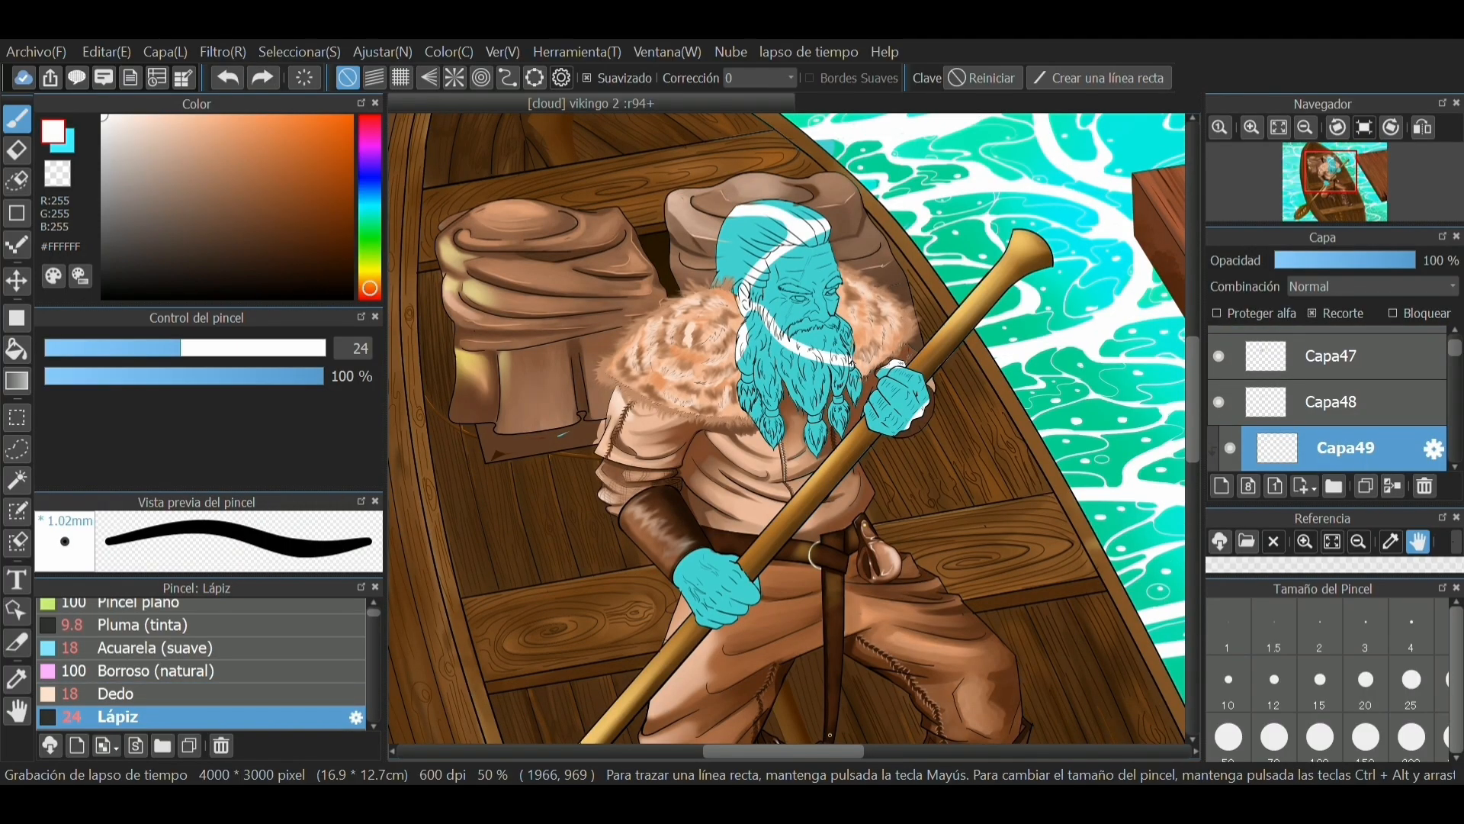
pyautogui.scroll(2, 688, 355)
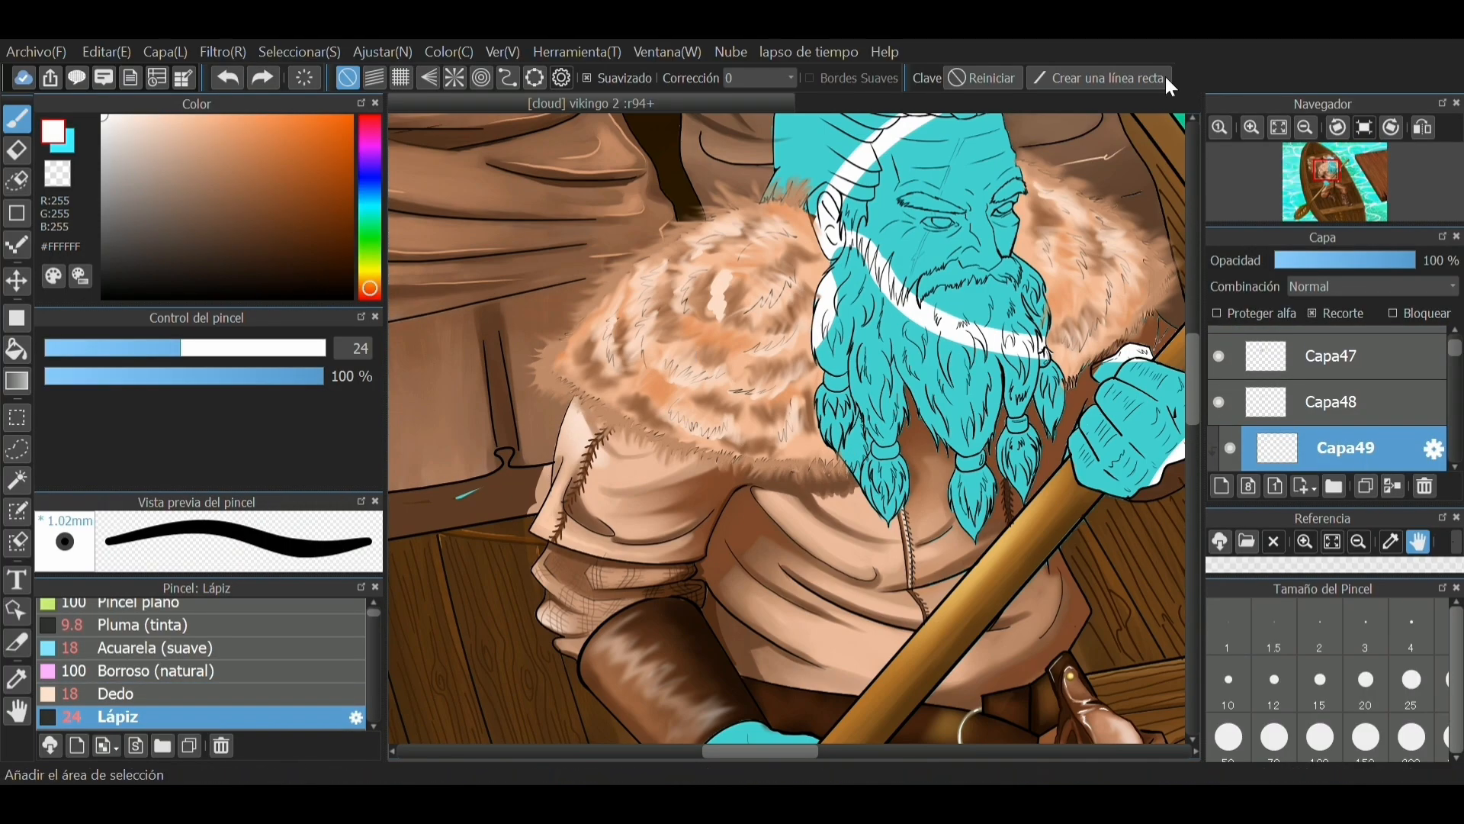
pyautogui.click(278, 348)
pyautogui.moveTo(693, 303)
pyautogui.mouseDown()
pyautogui.moveTo(760, 361)
pyautogui.moveTo(768, 411)
pyautogui.moveTo(665, 407)
pyautogui.moveTo(691, 278)
pyautogui.moveTo(695, 387)
pyautogui.mouseUp()
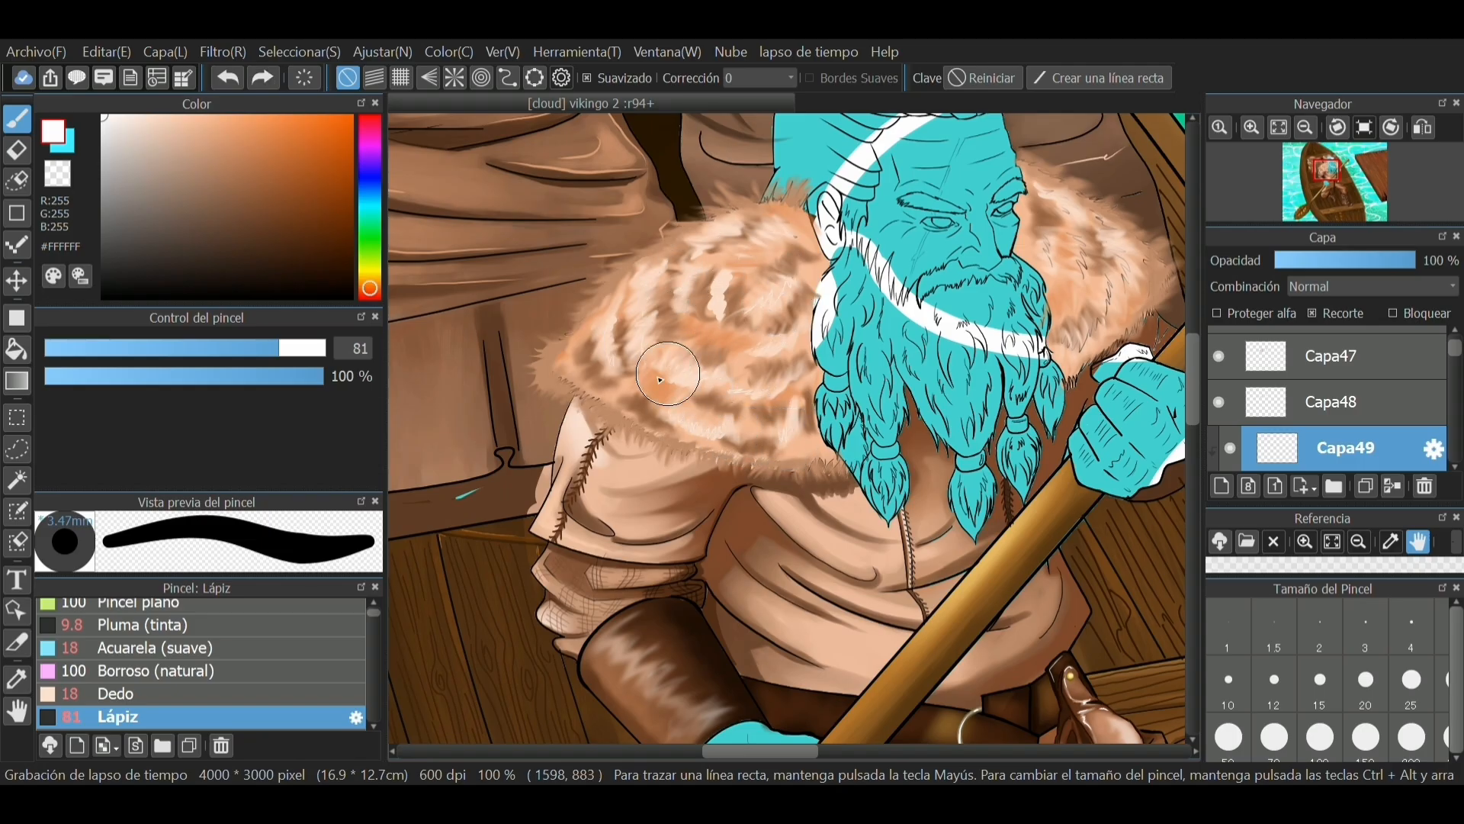
pyautogui.moveTo(1075, 198)
pyautogui.mouseDown()
pyautogui.moveTo(1075, 320)
pyautogui.moveTo(1159, 282)
pyautogui.moveTo(961, 284)
pyautogui.mouseUp()
pyautogui.click(207, 348)
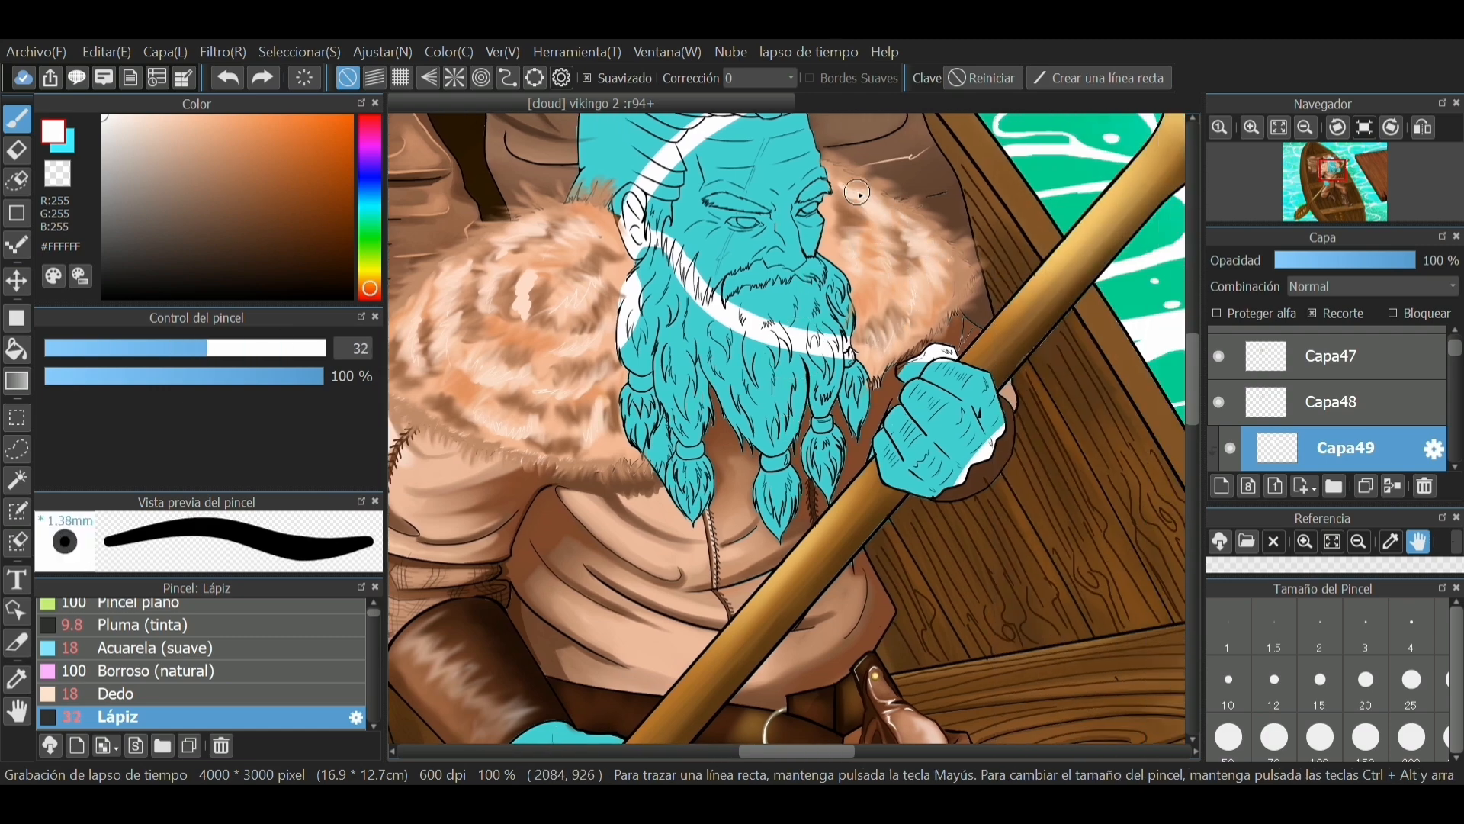
pyautogui.click(1424, 486)
# Step: Add a layer above capa superior and draw #FCD3B8 hairs along both shoulders' fur edges with Pluma (tinta) at size 6.7
pyautogui.moveTo(1456, 352); pyautogui.dragTo(1457, 345)
pyautogui.click(1218, 349)
pyautogui.click(1219, 348)
pyautogui.click(1321, 357)
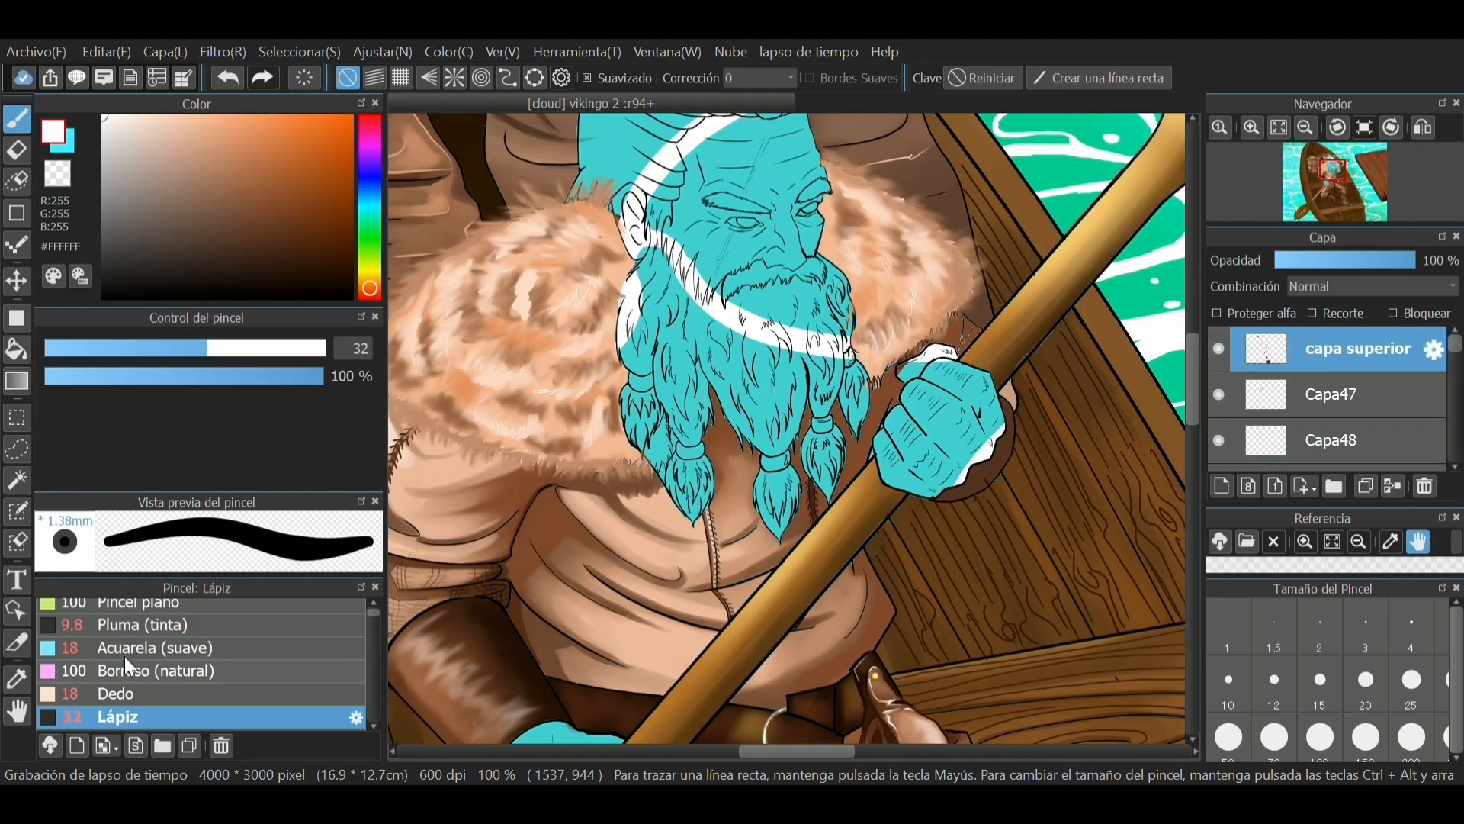
pyautogui.click(141, 625)
pyautogui.moveTo(767, 752); pyautogui.dragTo(740, 751)
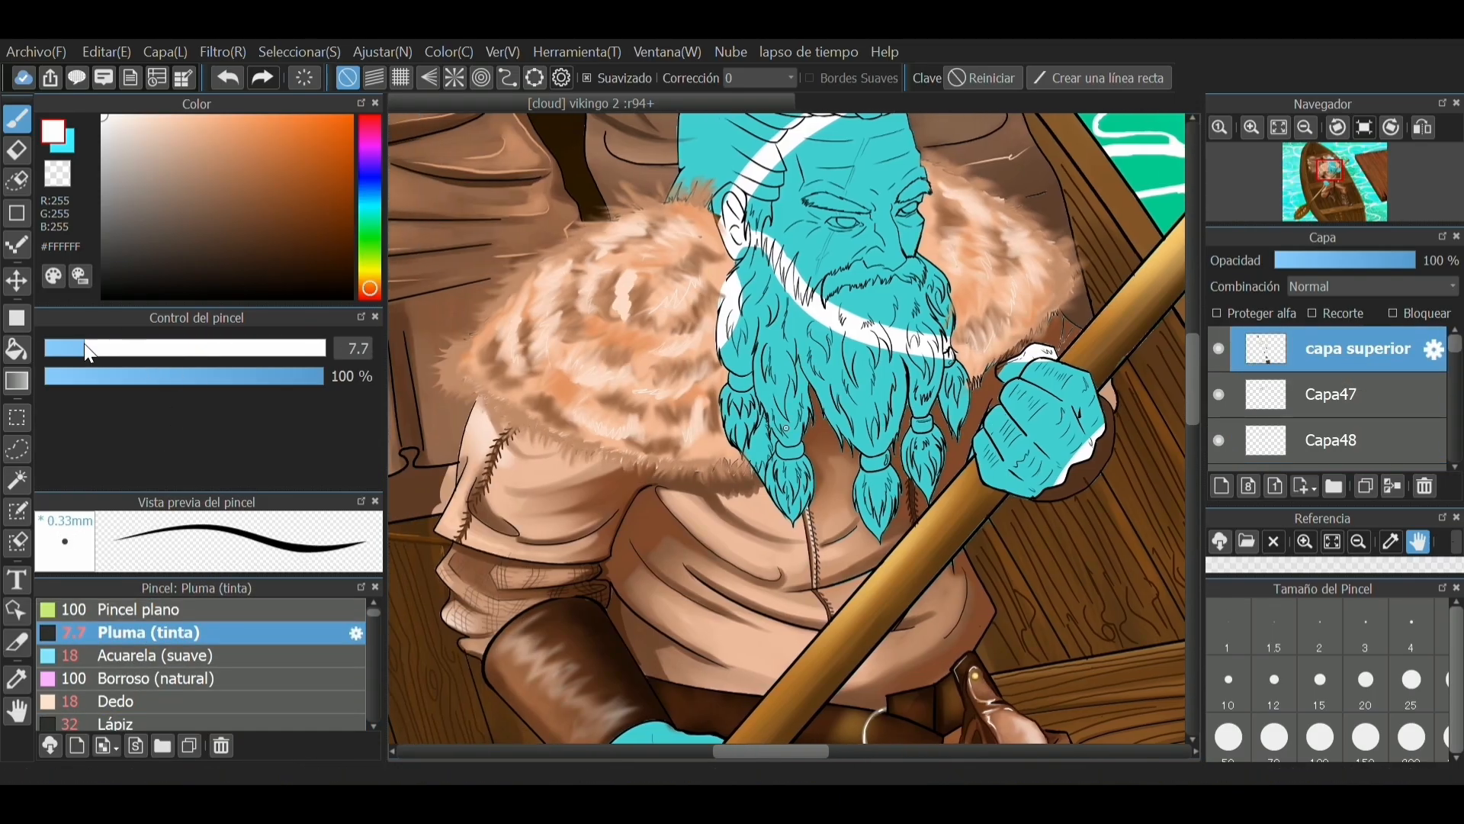
pyautogui.click(87, 348)
pyautogui.click(1222, 486)
pyautogui.keyDown('alt'); pyautogui.click(539, 267); pyautogui.keyUp('alt')
pyautogui.click(65, 347)
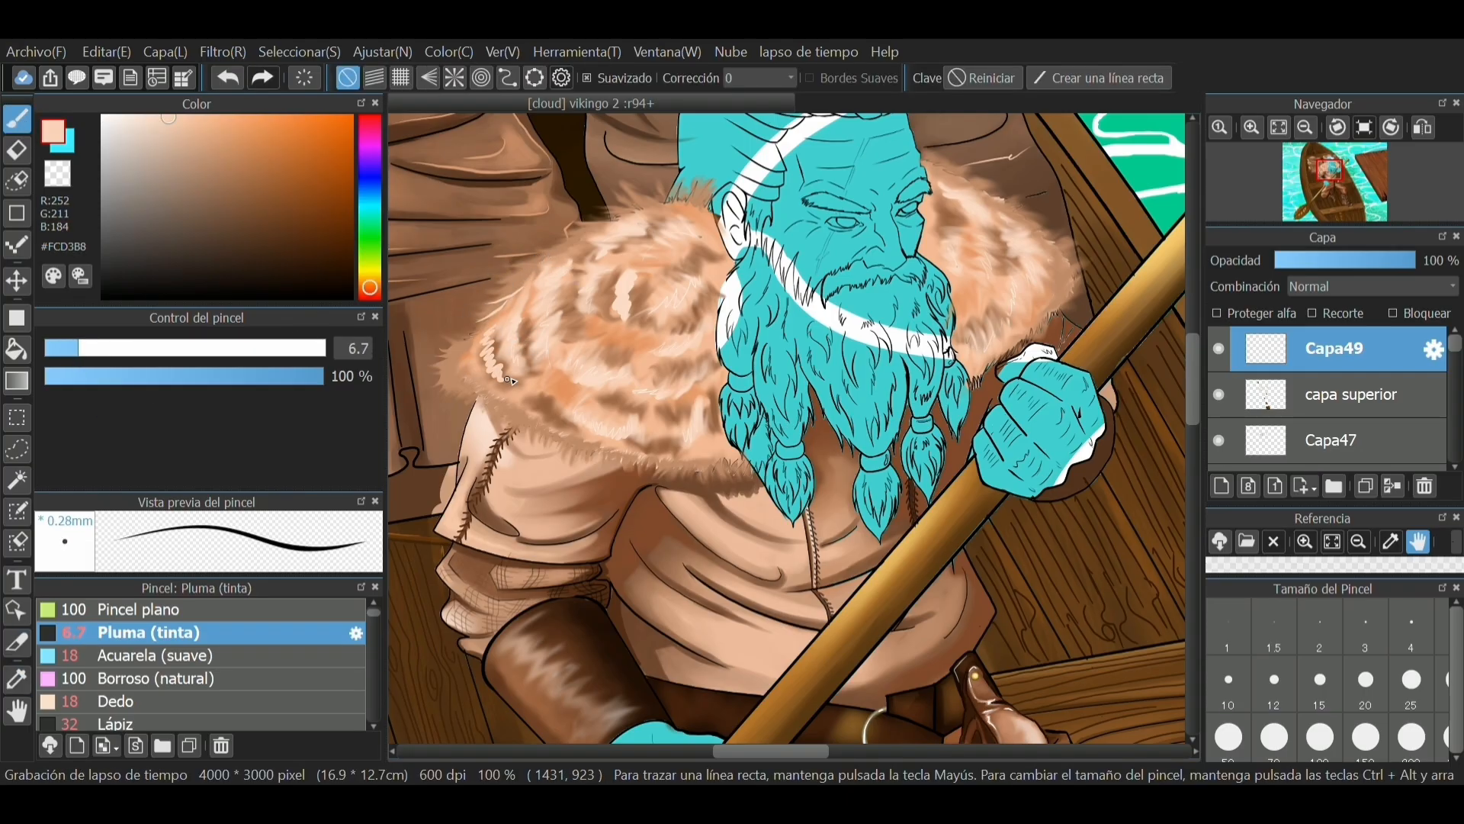
pyautogui.moveTo(548, 418); pyautogui.dragTo(584, 444)
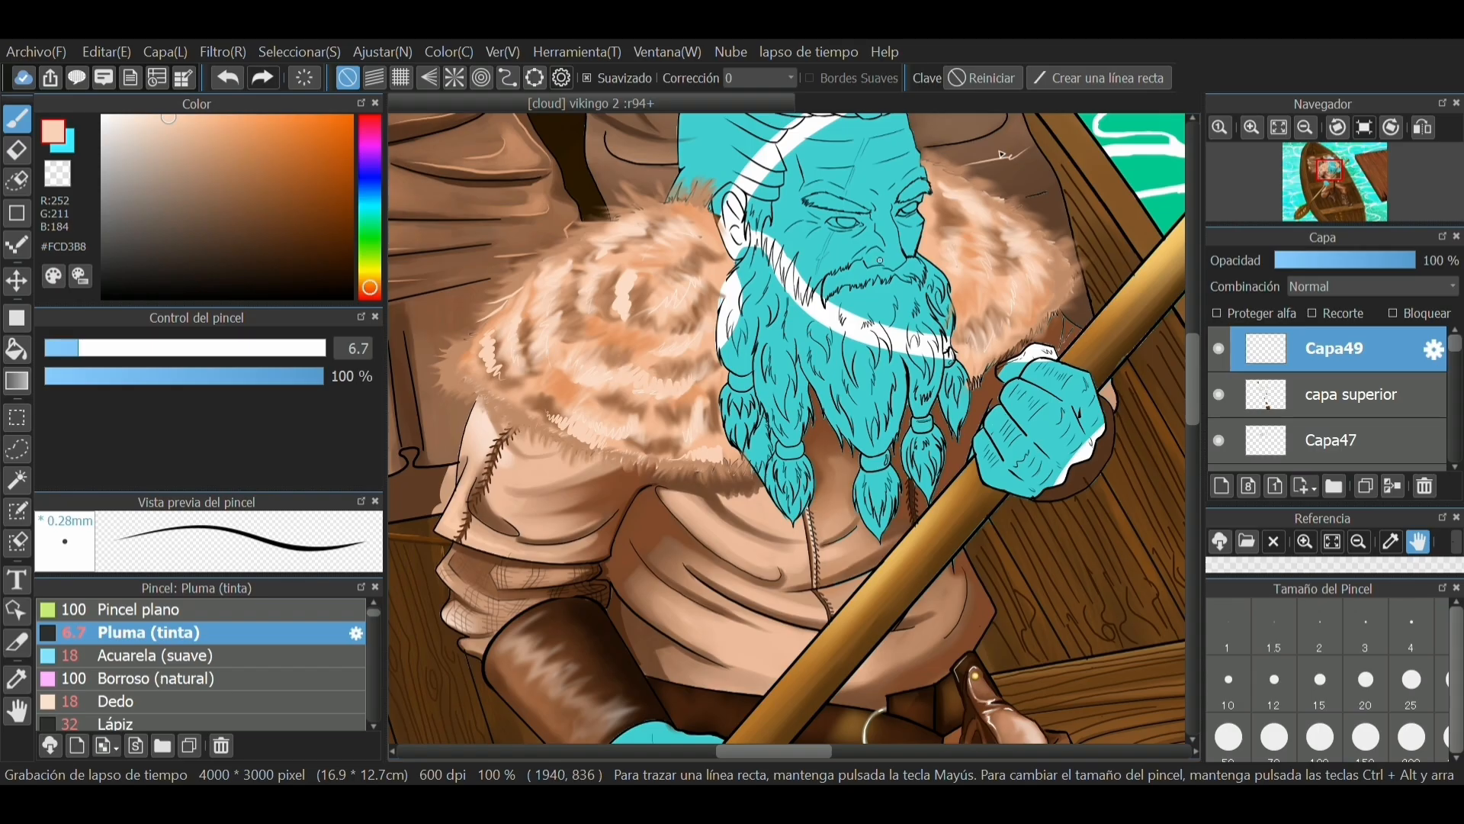
pyautogui.moveTo(1042, 235); pyautogui.dragTo(1075, 276)
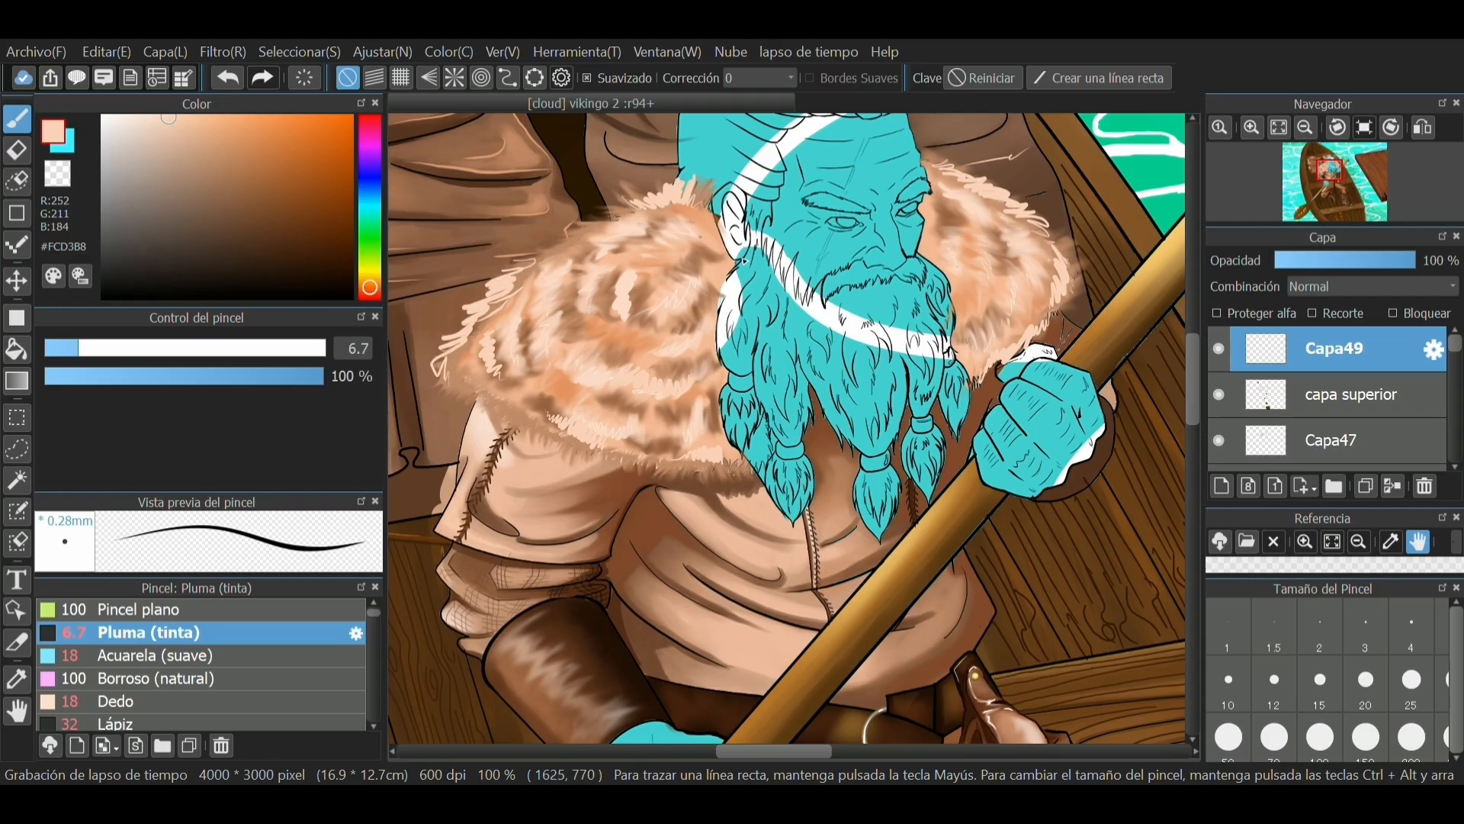
# Step: Smudge the light edge hairs on both shoulders into soft tufts with Dedo at size 21 and 93 % opacity
pyautogui.click(134, 691)
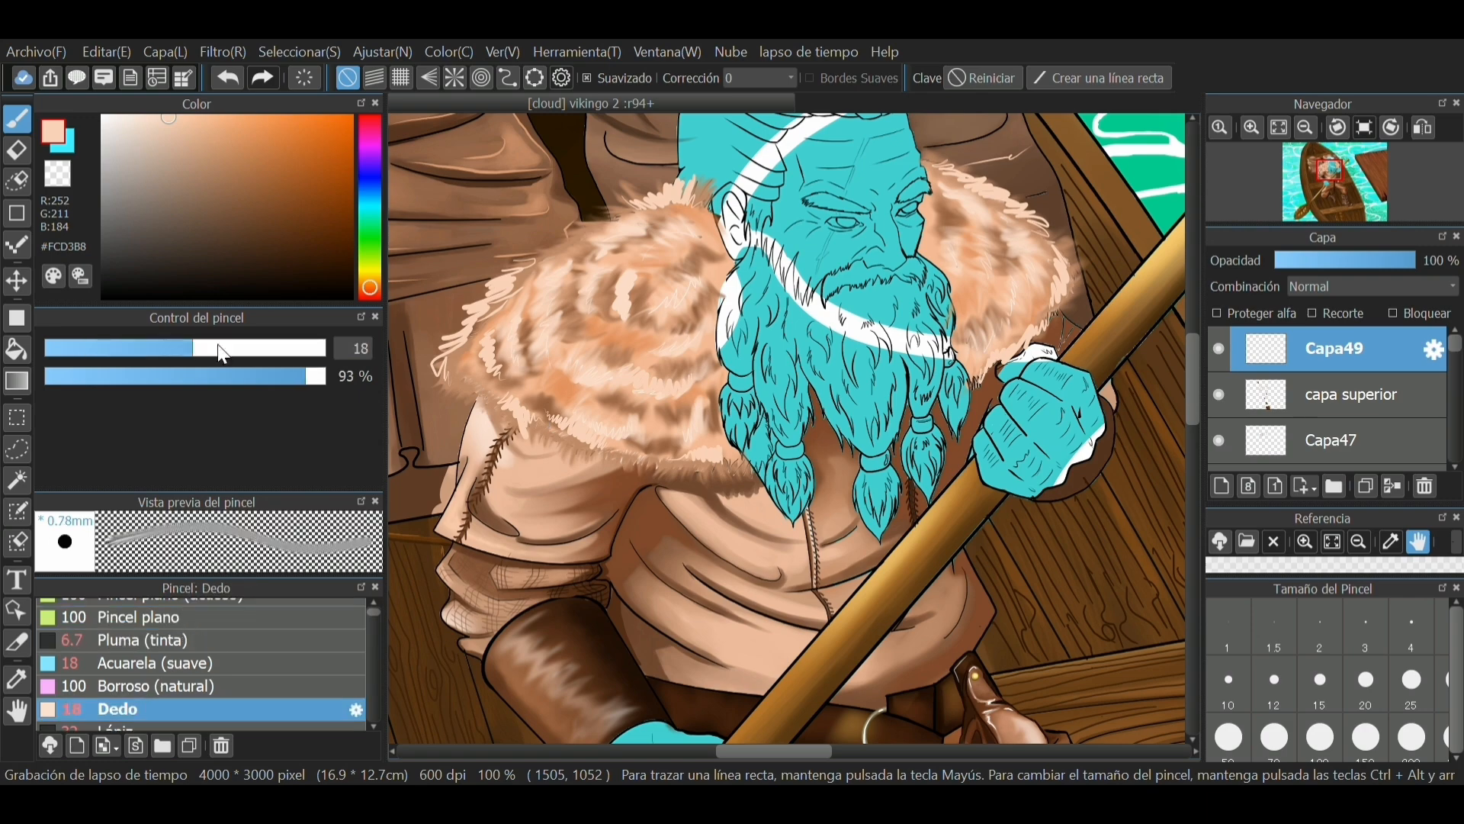
pyautogui.moveTo(475, 311)
pyautogui.mouseDown()
pyautogui.moveTo(593, 256)
pyautogui.moveTo(661, 184)
pyautogui.moveTo(725, 219)
pyautogui.mouseUp()
pyautogui.moveTo(492, 380); pyautogui.dragTo(493, 334)
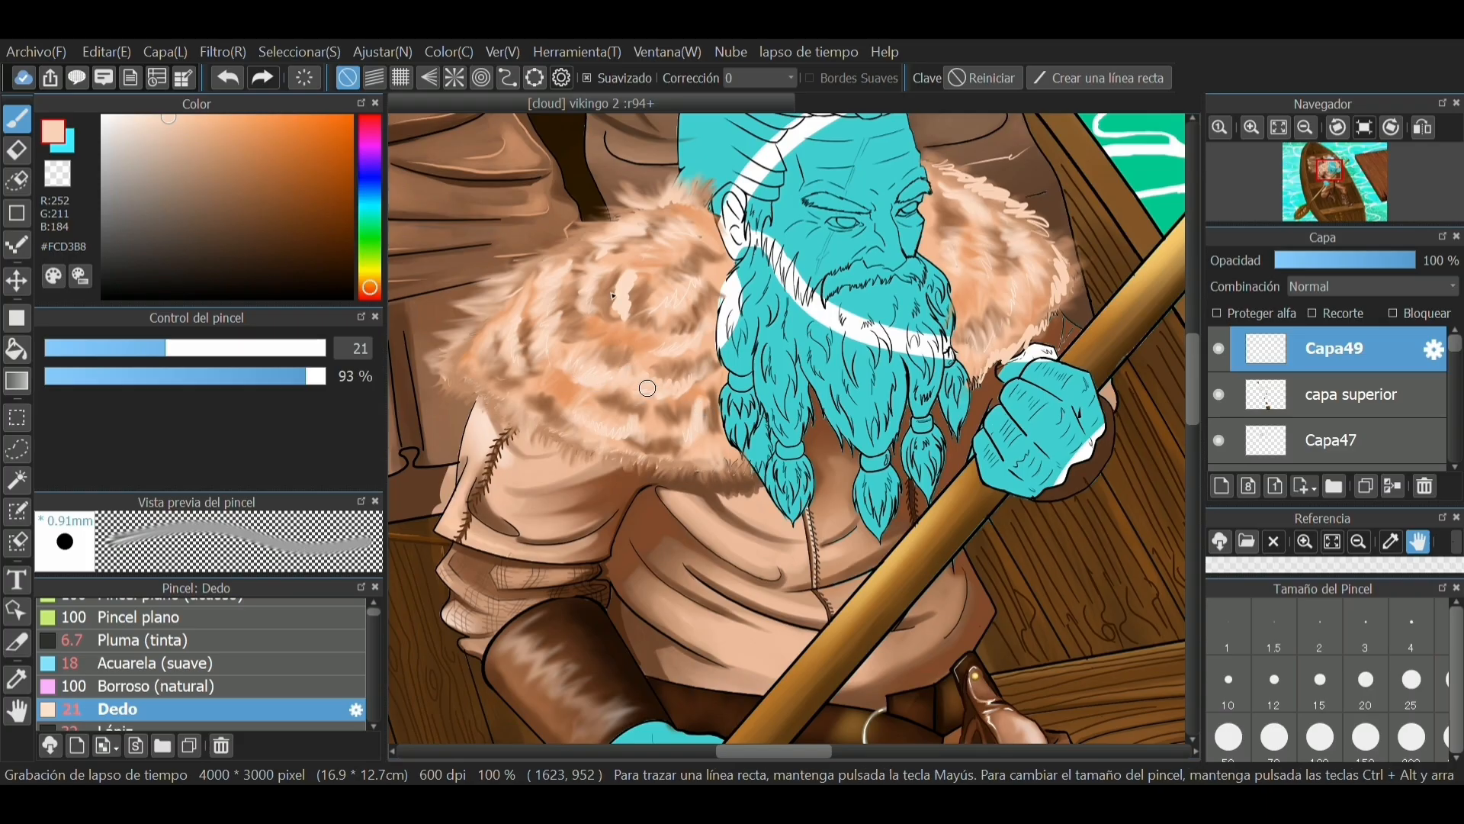
pyautogui.moveTo(939, 161)
pyautogui.mouseDown()
pyautogui.moveTo(1001, 189)
pyautogui.moveTo(1062, 248)
pyautogui.moveTo(1028, 323)
pyautogui.mouseUp()
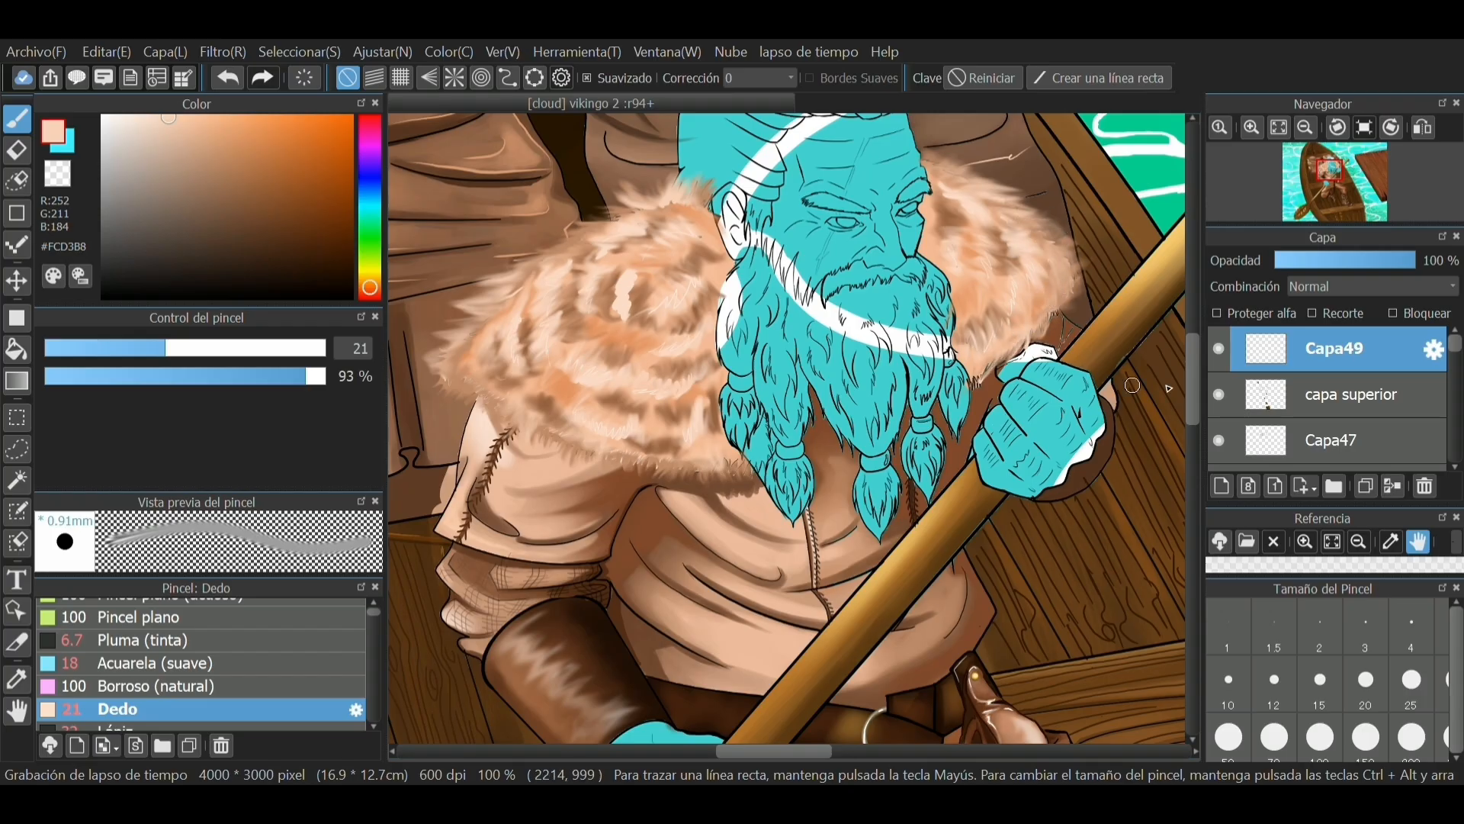
# Step: Merge the edge-hair layer Capa49 into capa superior
pyautogui.keyDown('ctrl'); pyautogui.click(637, 305); pyautogui.keyUp('ctrl')
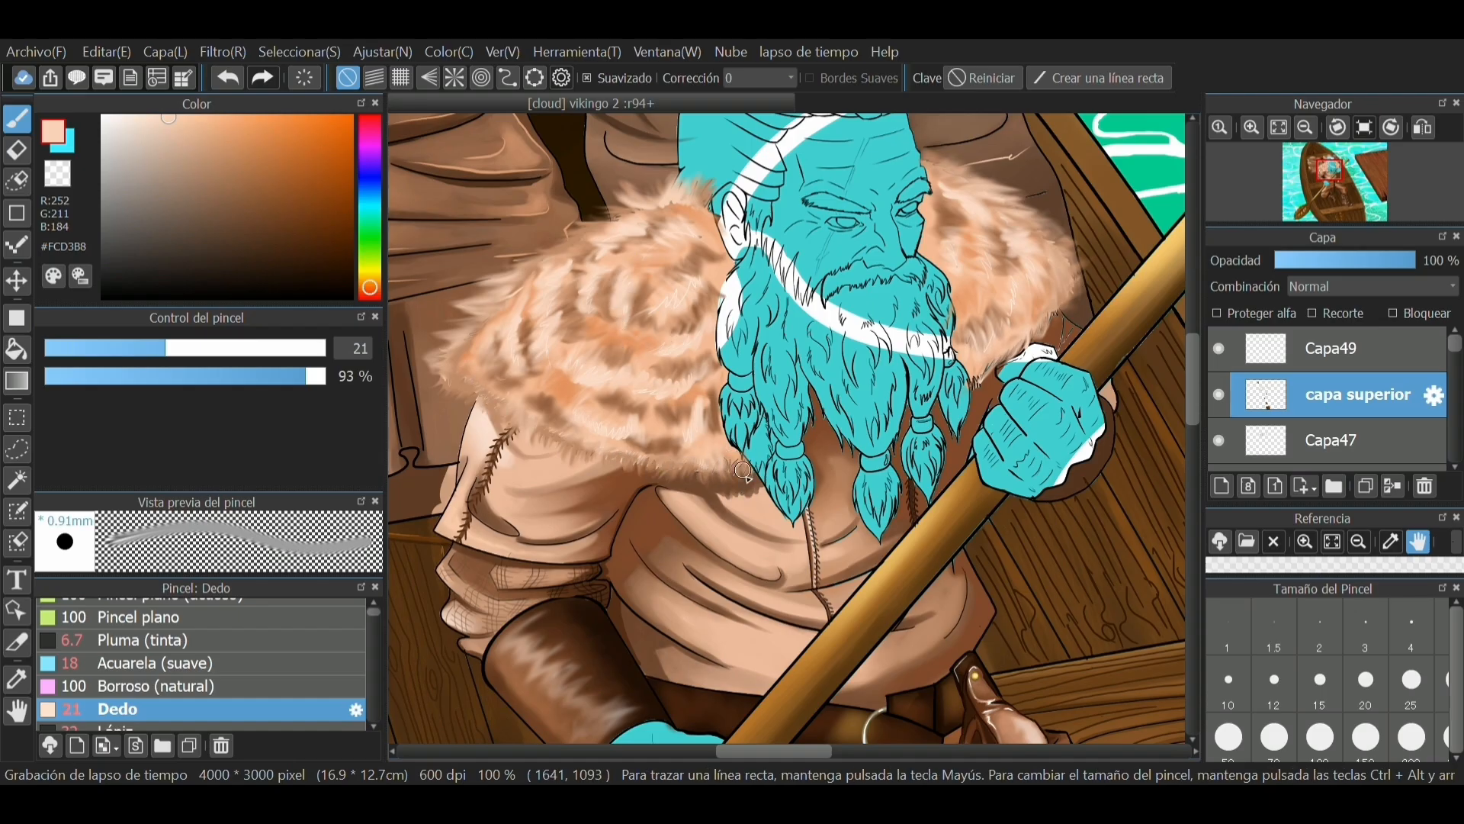
pyautogui.scroll(-4, 619, 449)
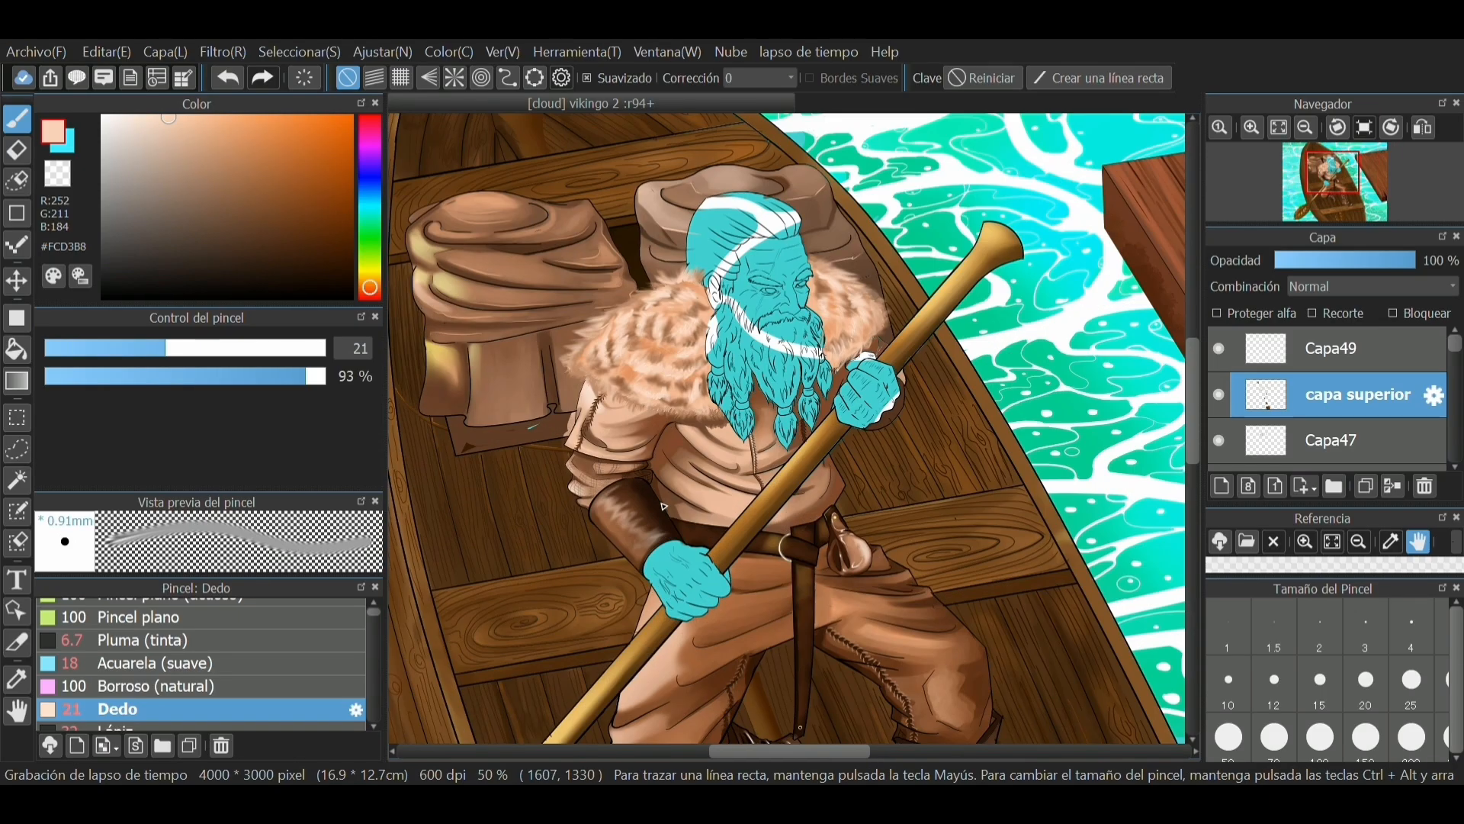
pyautogui.scroll(-1, 1296, 358)
pyautogui.scroll(-2, 894, 302)
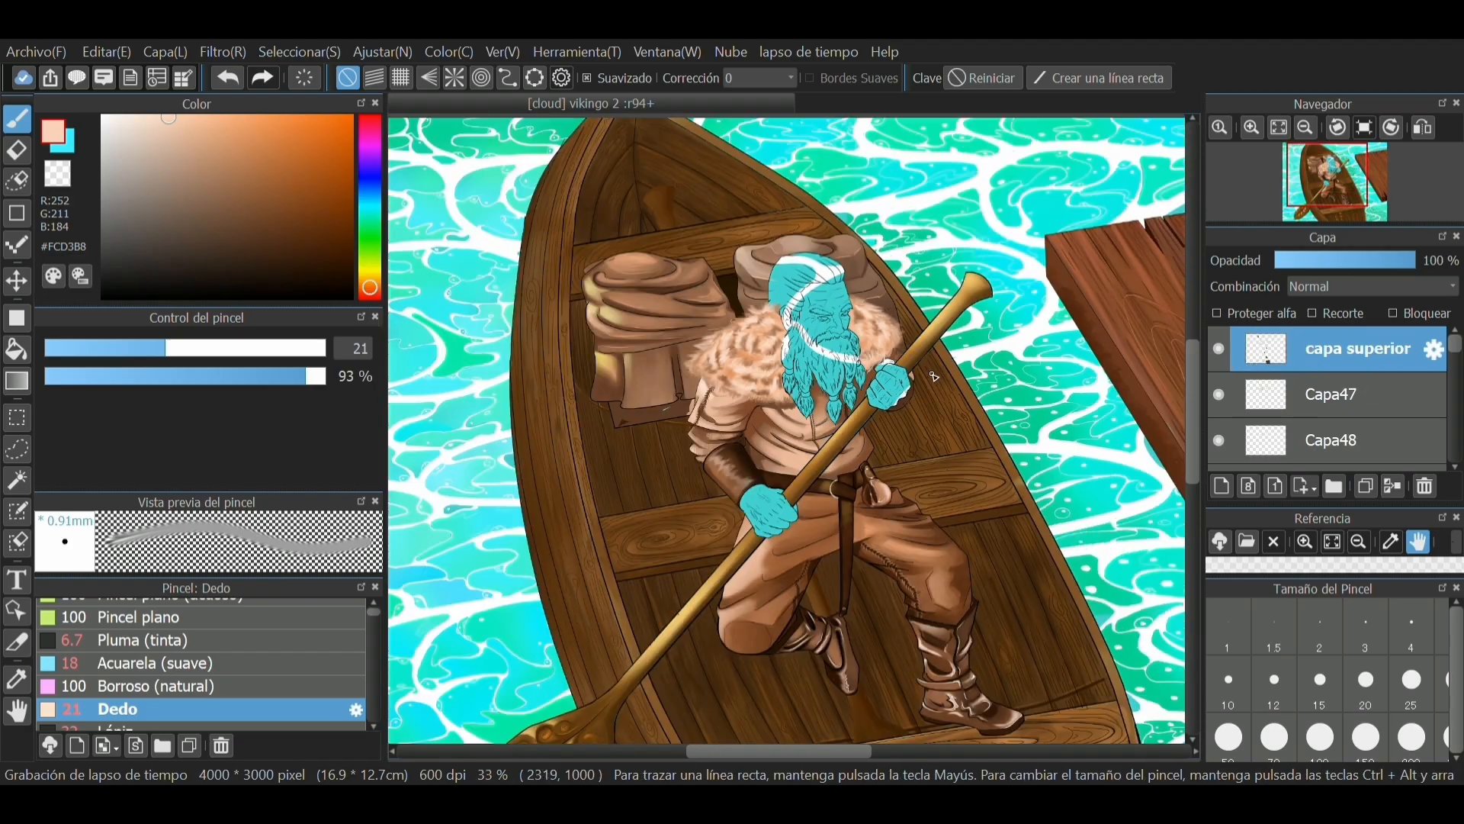
# Step: Add a clipped layer above vikingo and paint #FFFFFF highlights along the far shoulder's fur edge with Lápiz at size 22
pyautogui.scroll(5, 894, 302)
pyautogui.scroll(3, 893, 302)
pyautogui.scroll(-3, 1305, 364)
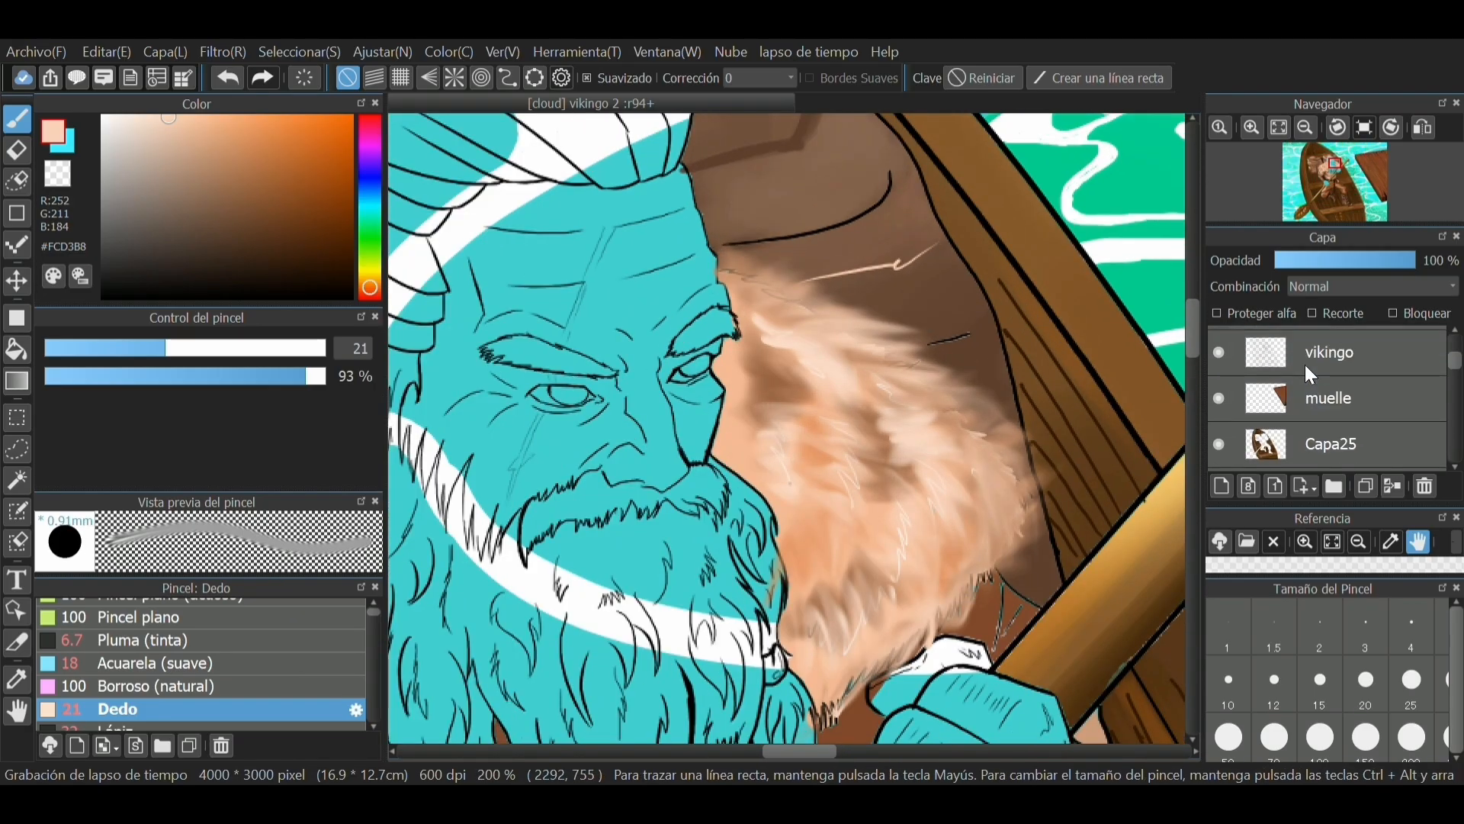
pyautogui.scroll(1, 1296, 381)
pyautogui.hotkey('ctrl', 'alt', 'g')
pyautogui.scroll(1, 153, 656)
pyautogui.scroll(-2, 154, 656)
pyautogui.click(122, 701)
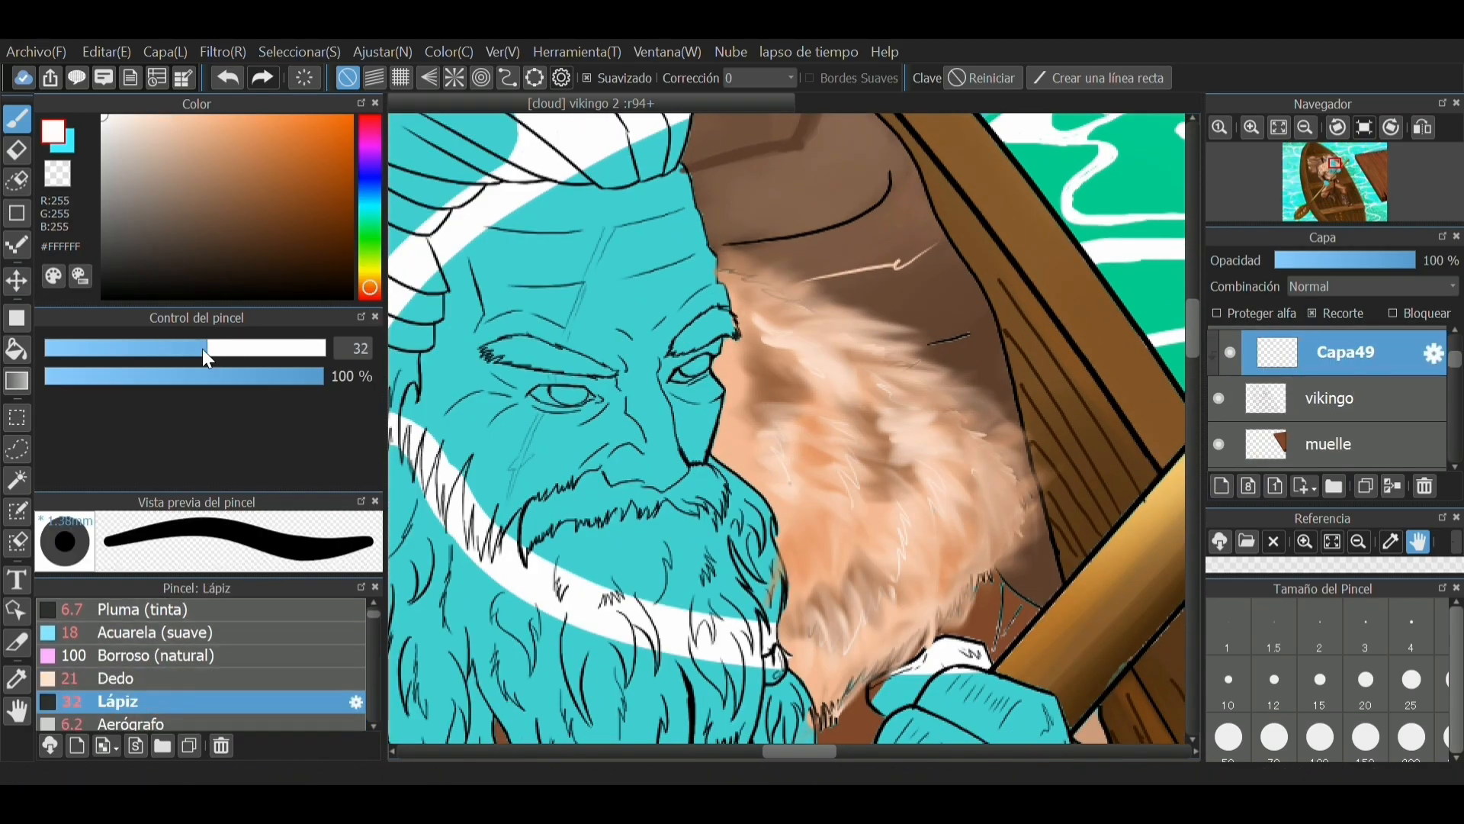
pyautogui.moveTo(732, 278); pyautogui.dragTo(780, 293)
pyautogui.moveTo(861, 345); pyautogui.dragTo(917, 365)
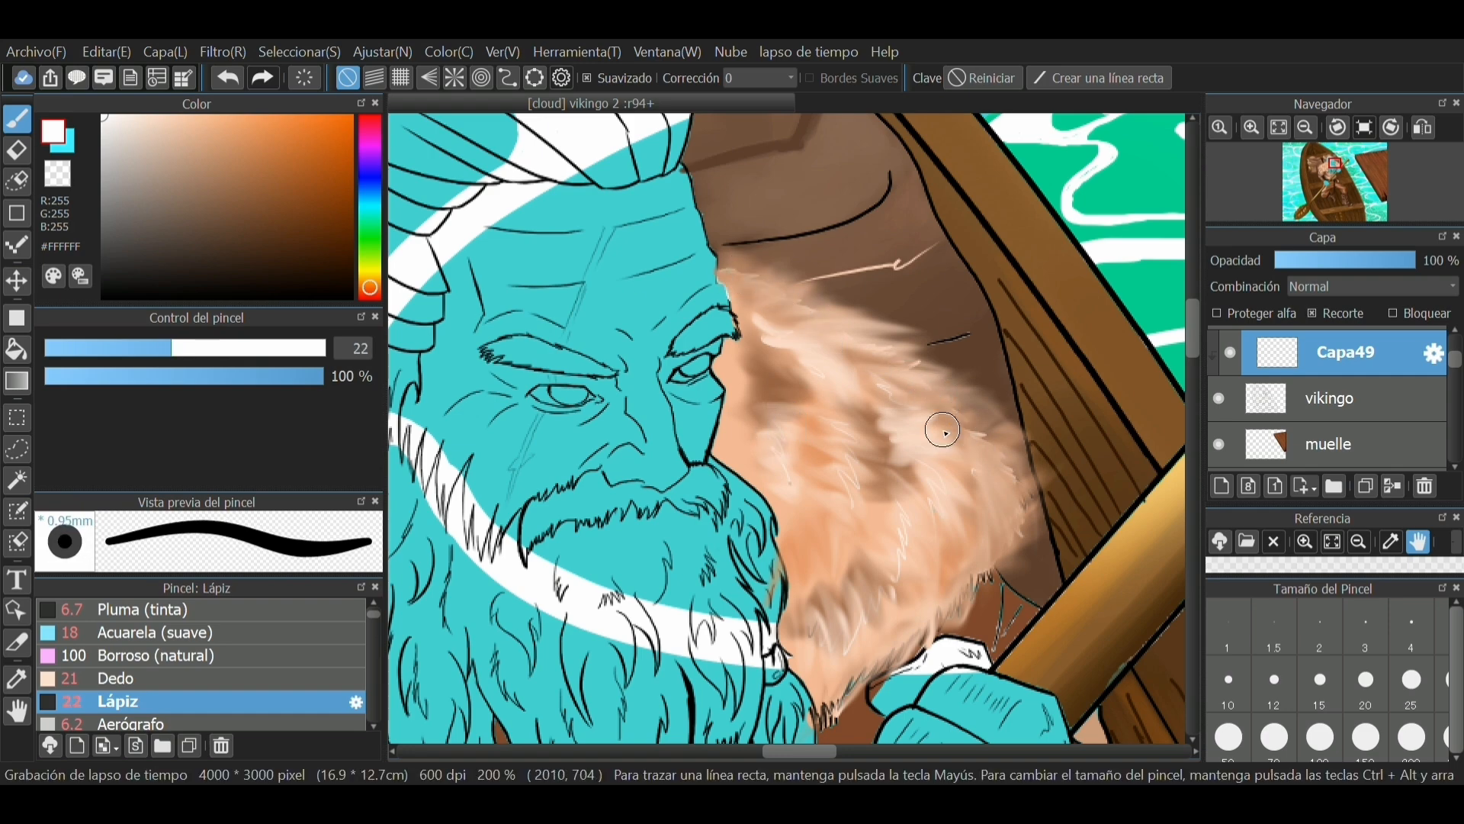
pyautogui.moveTo(995, 555)
pyautogui.mouseDown()
pyautogui.moveTo(857, 679)
pyautogui.moveTo(908, 641)
pyautogui.mouseUp()
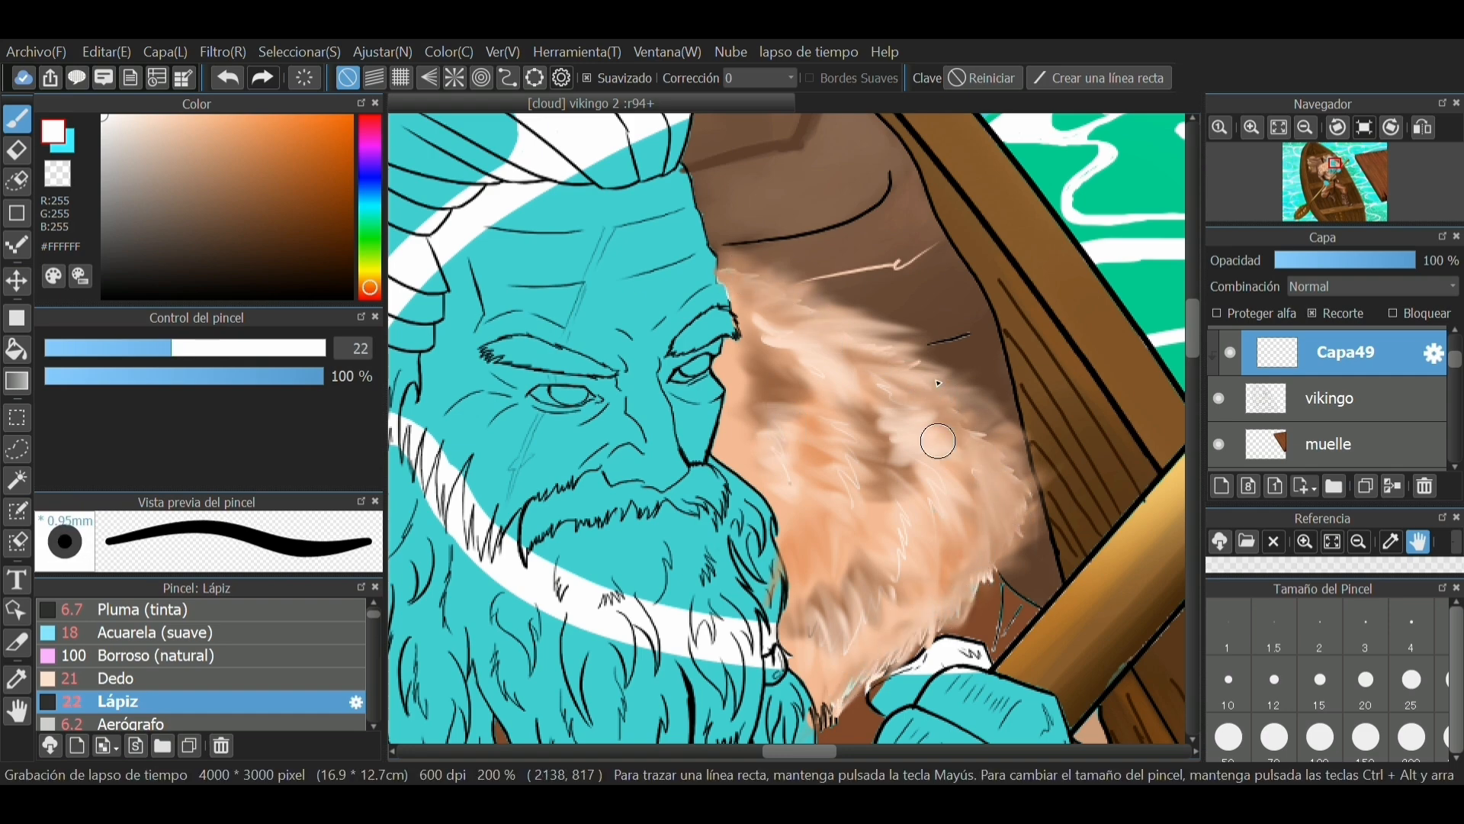
# Step: Paint fine white hairs on the far shoulder's lower fur with Lápiz at size 8.9, and merge the clipped layer down
pyautogui.scroll(1, 900, 432)
pyautogui.moveTo(900, 432)
pyautogui.mouseDown()
pyautogui.moveTo(794, 428)
pyautogui.moveTo(788, 302)
pyautogui.mouseUp()
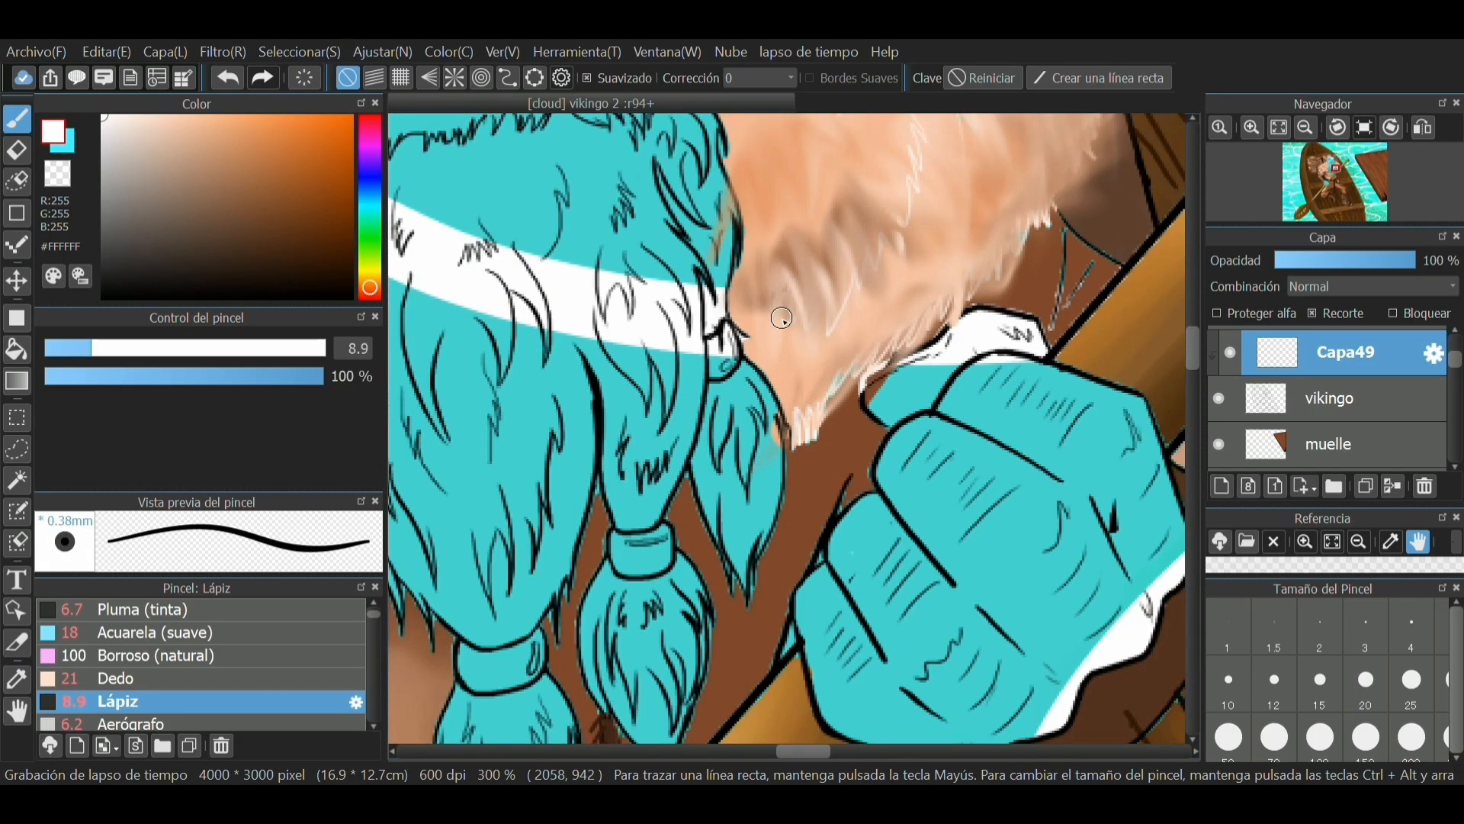
pyautogui.scroll(-4, 927, 329)
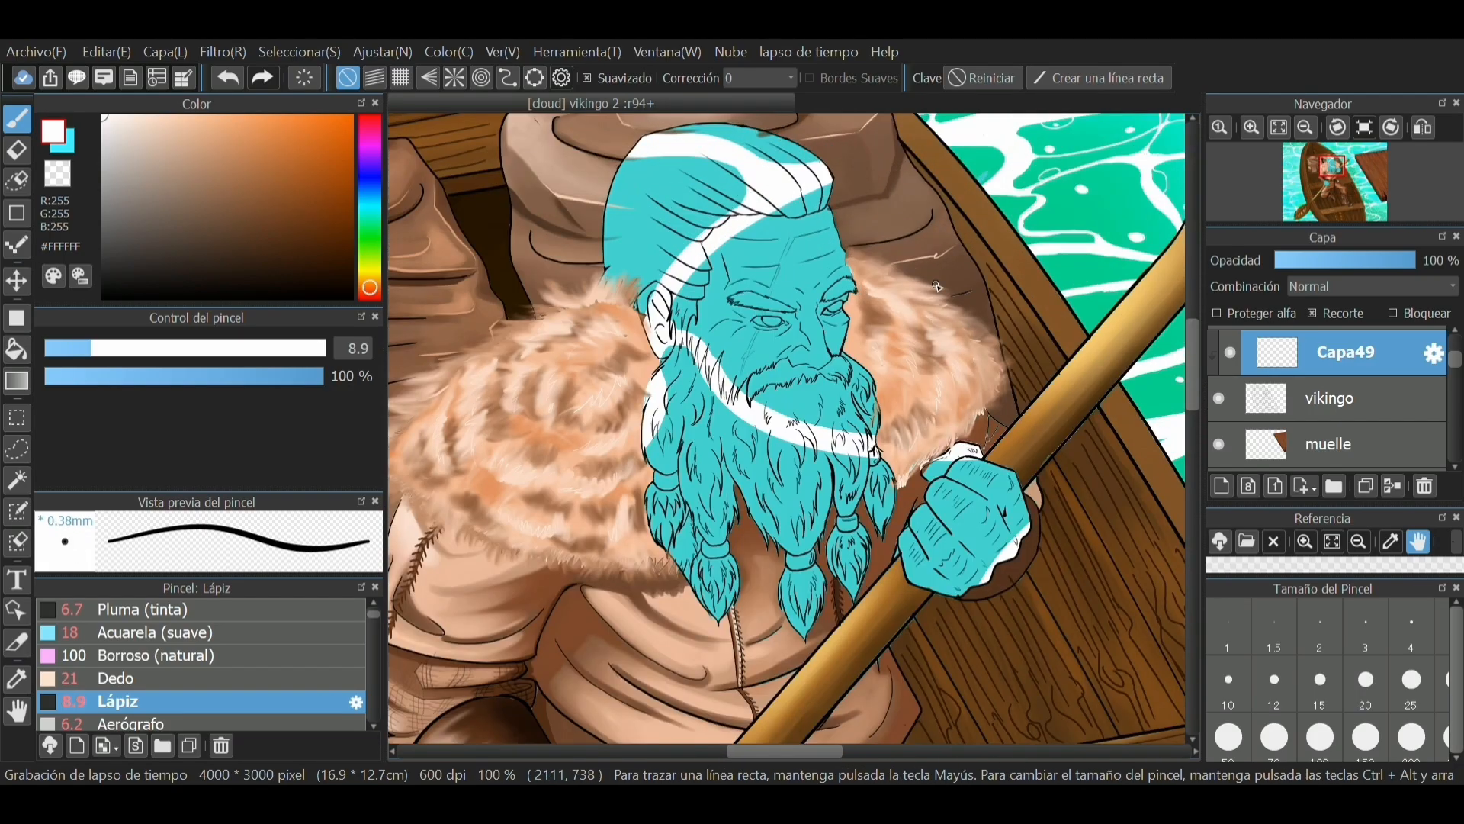
pyautogui.hotkey('ctrl', 'e')
# Step: On the capa superior layer, paint #D39B76 hairs along the far shoulder's upper fur edge with Pluma (tinta) at size 3.2
pyautogui.scroll(3, 1317, 398)
pyautogui.click(1331, 352)
pyautogui.scroll(4, 885, 253)
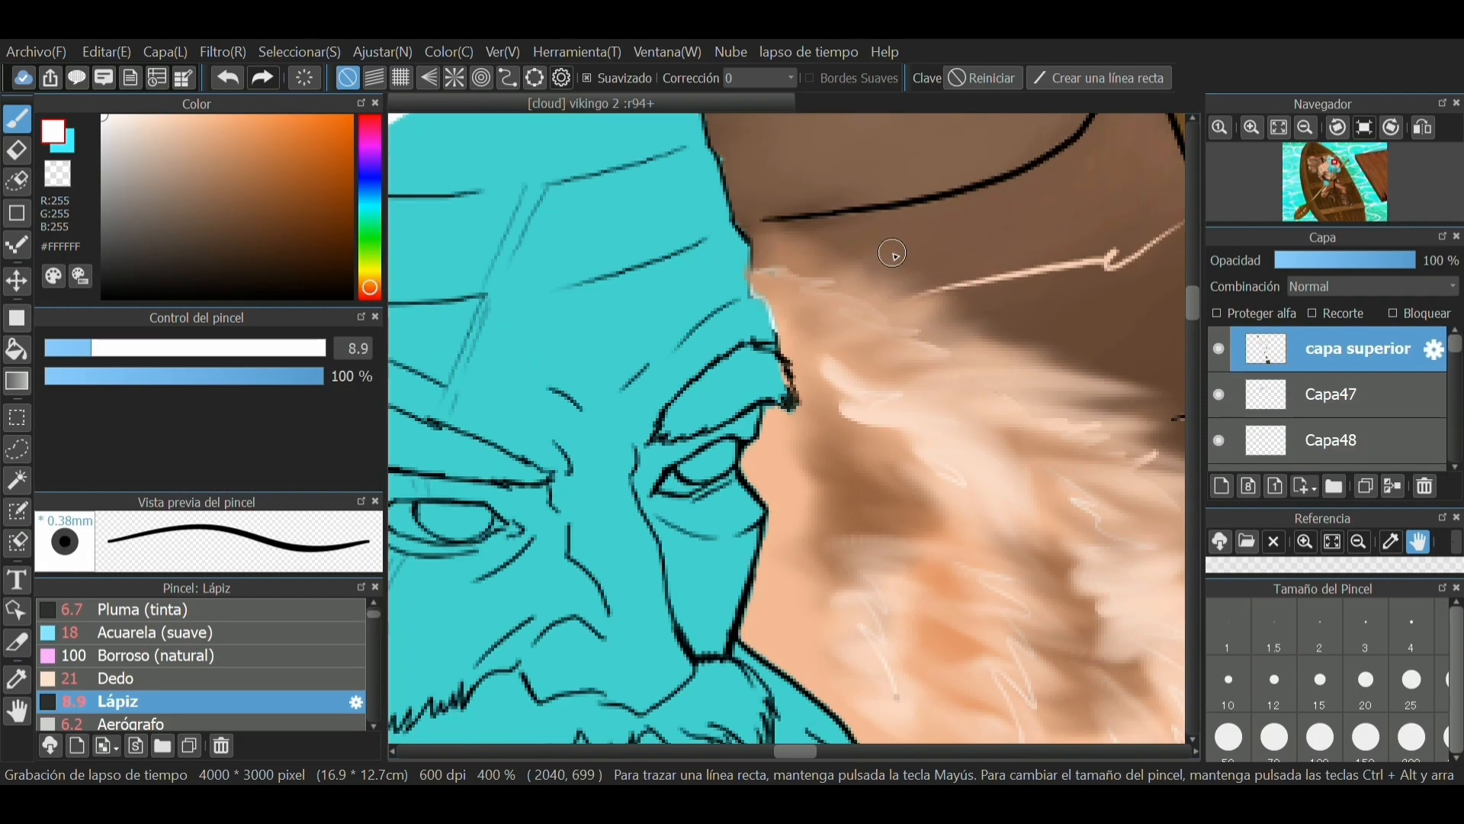
pyautogui.click(212, 146)
pyautogui.click(145, 610)
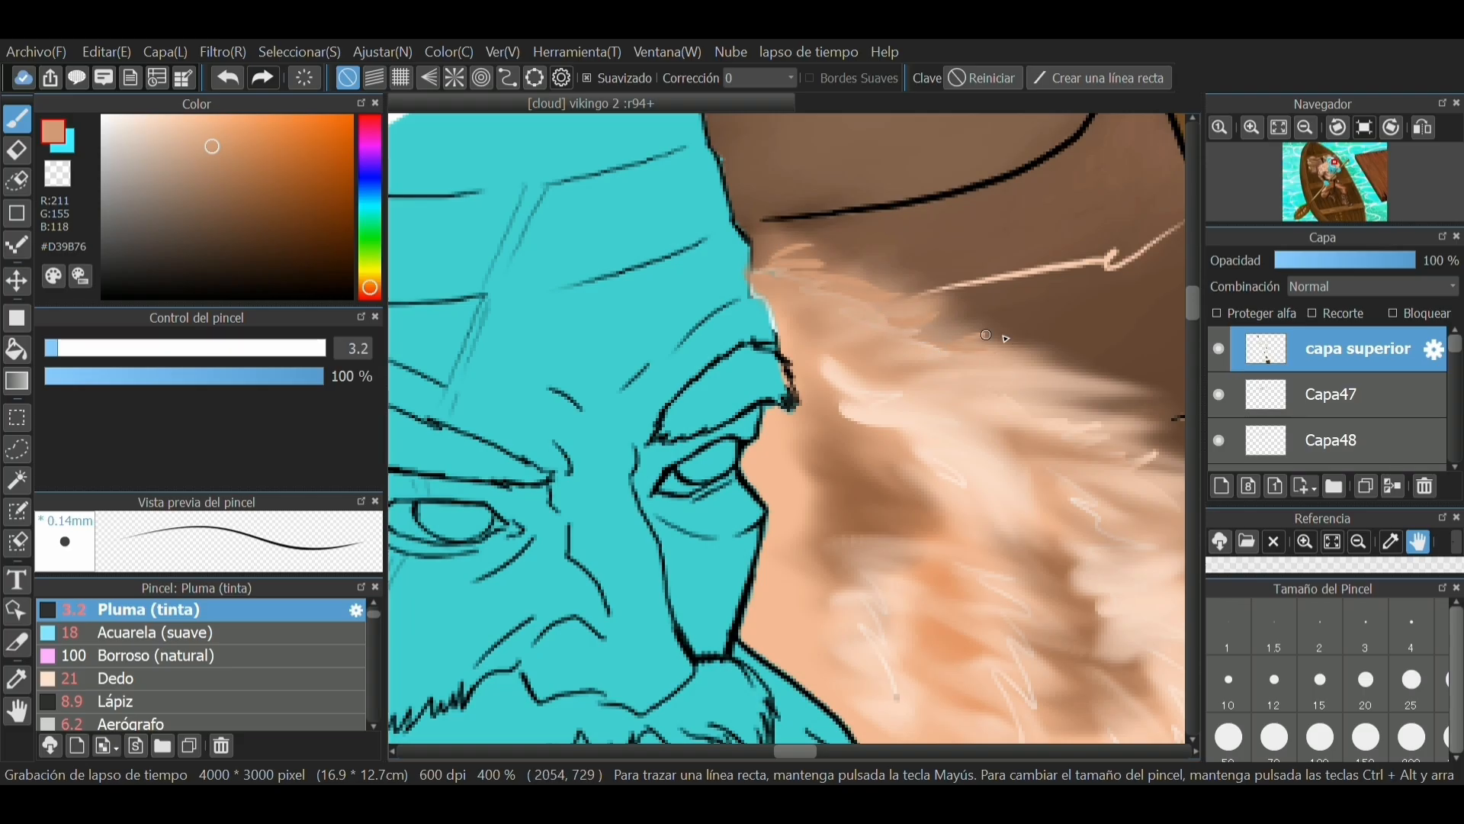
pyautogui.moveTo(960, 355); pyautogui.dragTo(1105, 373)
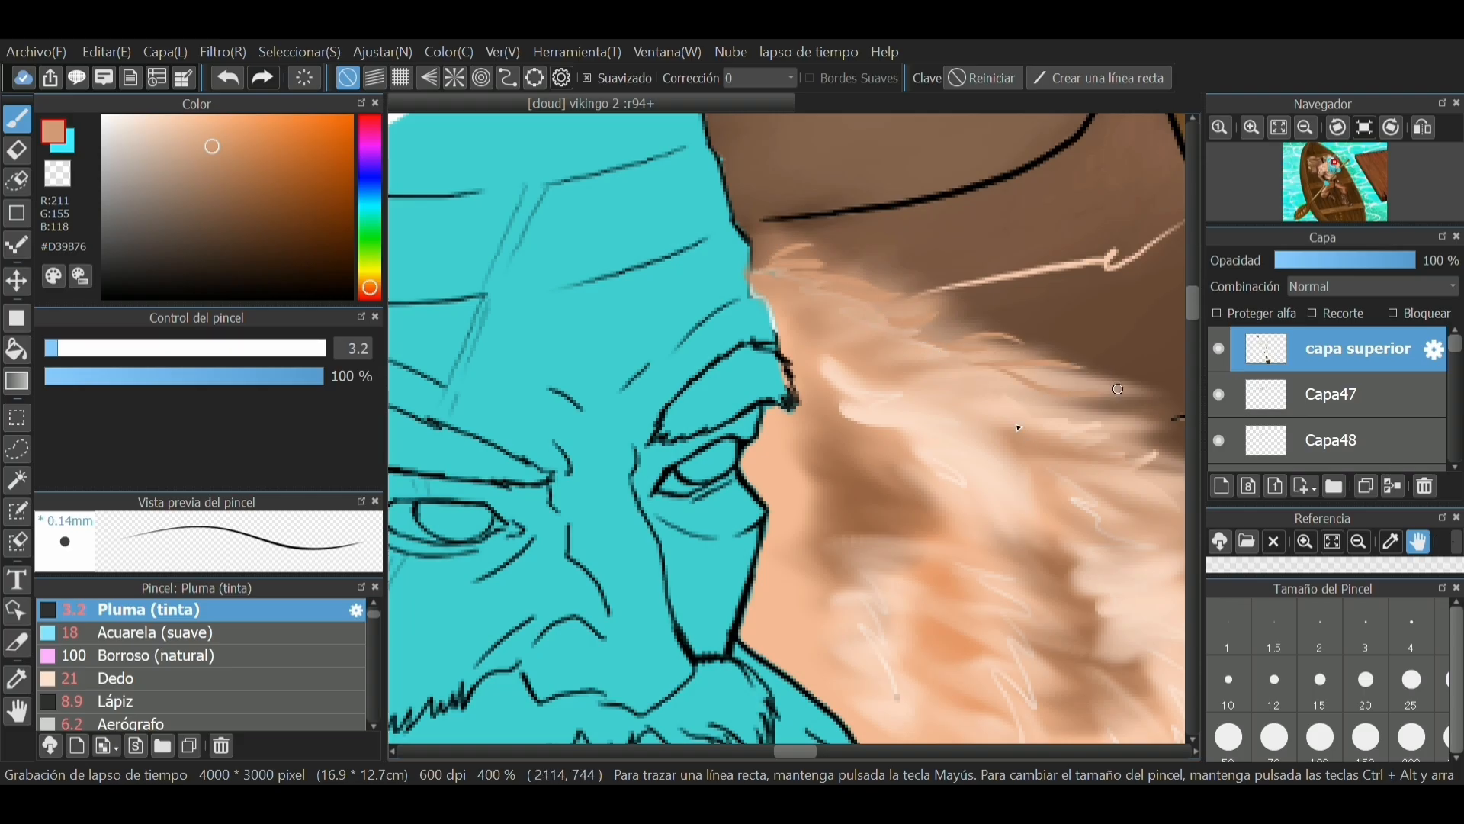
# Step: Sample the fur tone #D2A181 and paint pointed hair tufts along the far shoulder's upper edge with Pluma (tinta) at size 3.6
pyautogui.scroll(-5, 1119, 400)
pyautogui.scroll(8, 895, 350)
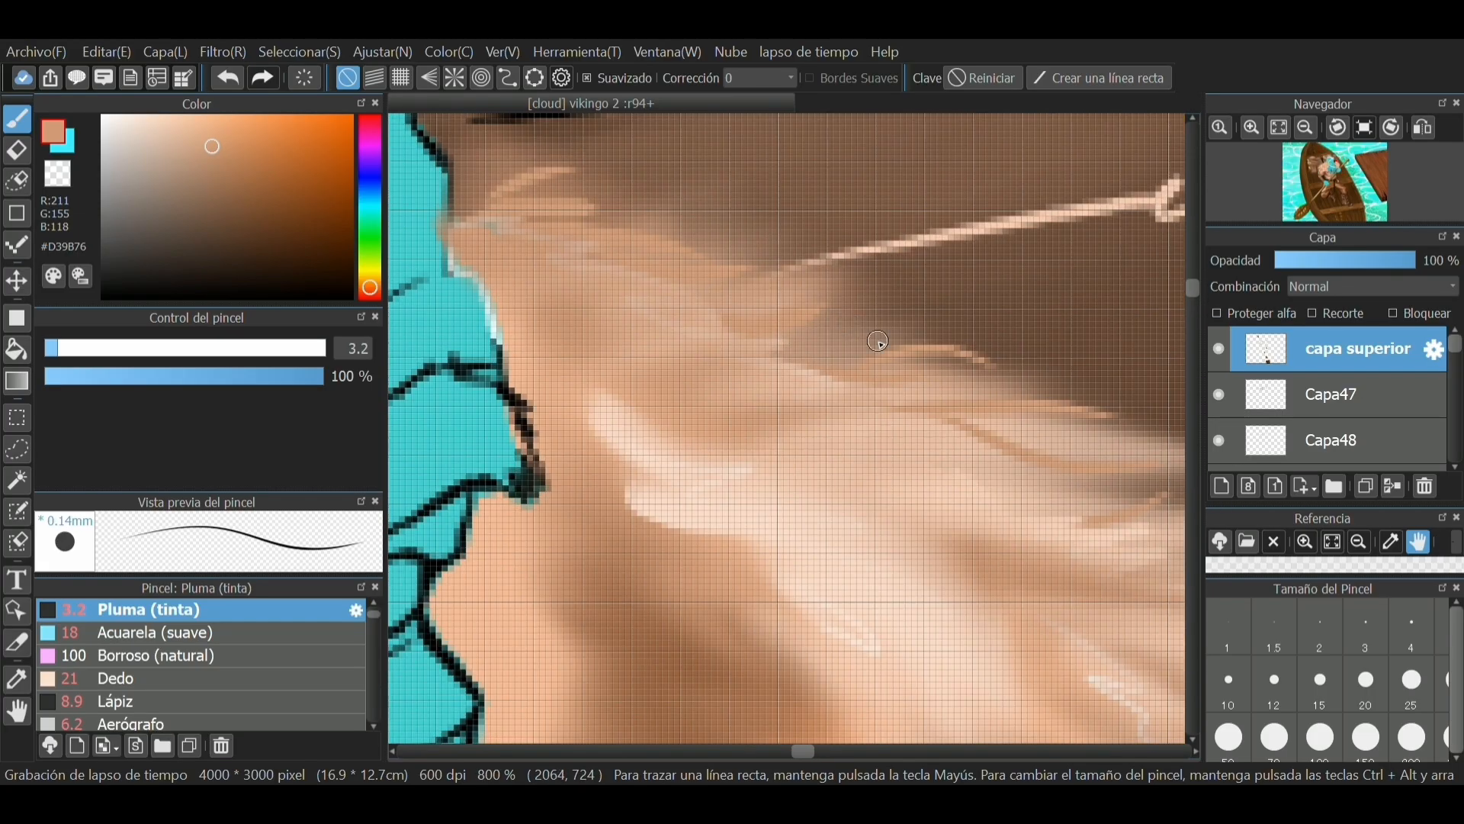
pyautogui.click(82, 351)
pyautogui.moveTo(86, 360); pyautogui.dragTo(59, 352)
pyautogui.keyDown('alt'); pyautogui.click(507, 268); pyautogui.keyUp('alt')
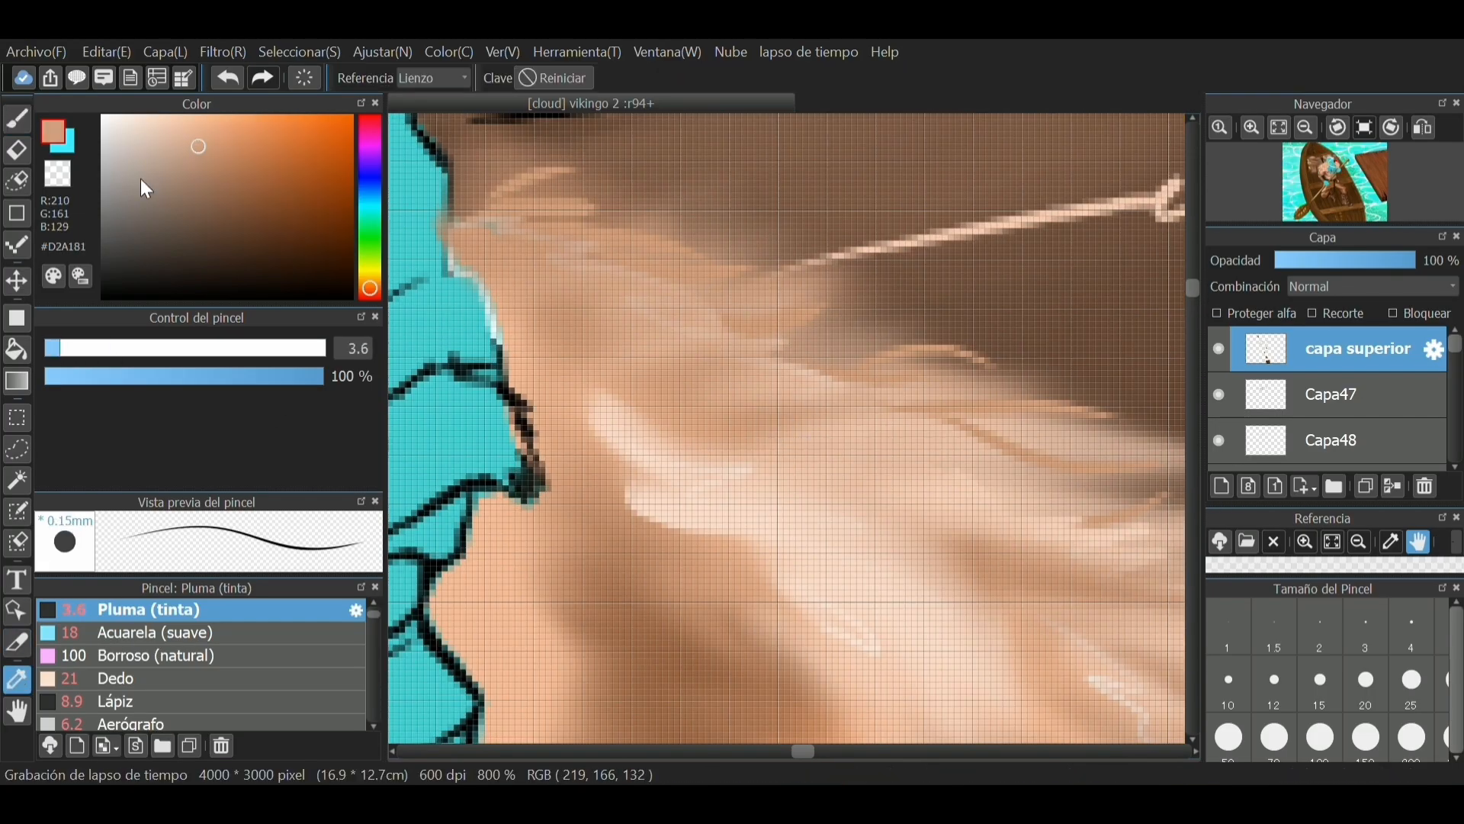
pyautogui.moveTo(868, 308)
pyautogui.mouseDown()
pyautogui.moveTo(922, 294)
pyautogui.moveTo(793, 369)
pyautogui.moveTo(935, 302)
pyautogui.moveTo(1038, 339)
pyautogui.mouseUp()
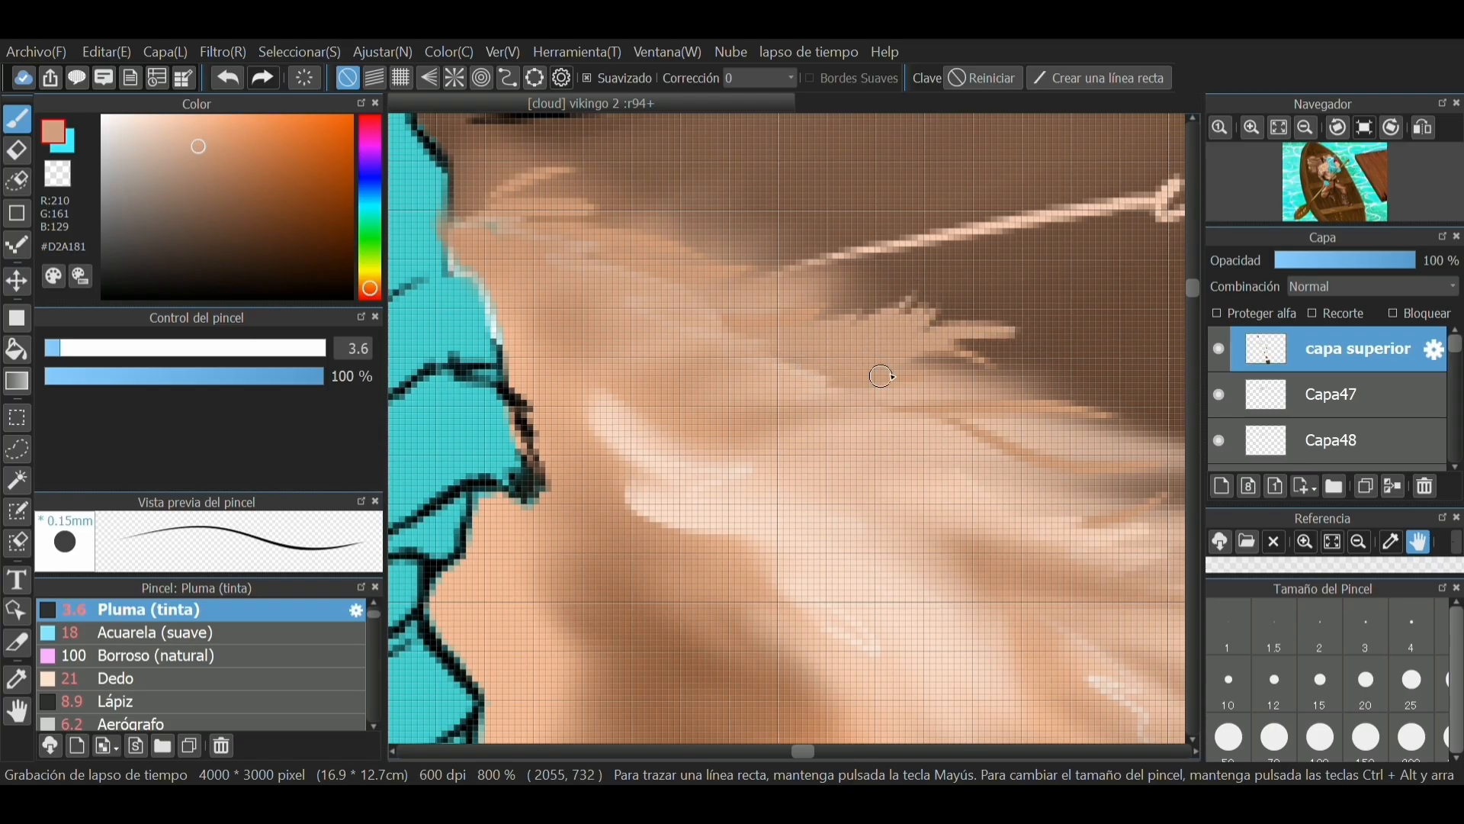
pyautogui.moveTo(884, 383); pyautogui.dragTo(1095, 385)
pyautogui.scroll(-2, 983, 383)
pyautogui.moveTo(869, 345); pyautogui.dragTo(964, 320)
pyautogui.moveTo(773, 301)
pyautogui.mouseDown()
pyautogui.moveTo(815, 269)
pyautogui.moveTo(800, 293)
pyautogui.moveTo(824, 332)
pyautogui.moveTo(764, 314)
pyautogui.moveTo(808, 278)
pyautogui.moveTo(778, 322)
pyautogui.moveTo(847, 291)
pyautogui.moveTo(806, 305)
pyautogui.moveTo(881, 307)
pyautogui.moveTo(798, 317)
pyautogui.moveTo(889, 290)
pyautogui.mouseUp()
pyautogui.moveTo(821, 328); pyautogui.dragTo(902, 283)
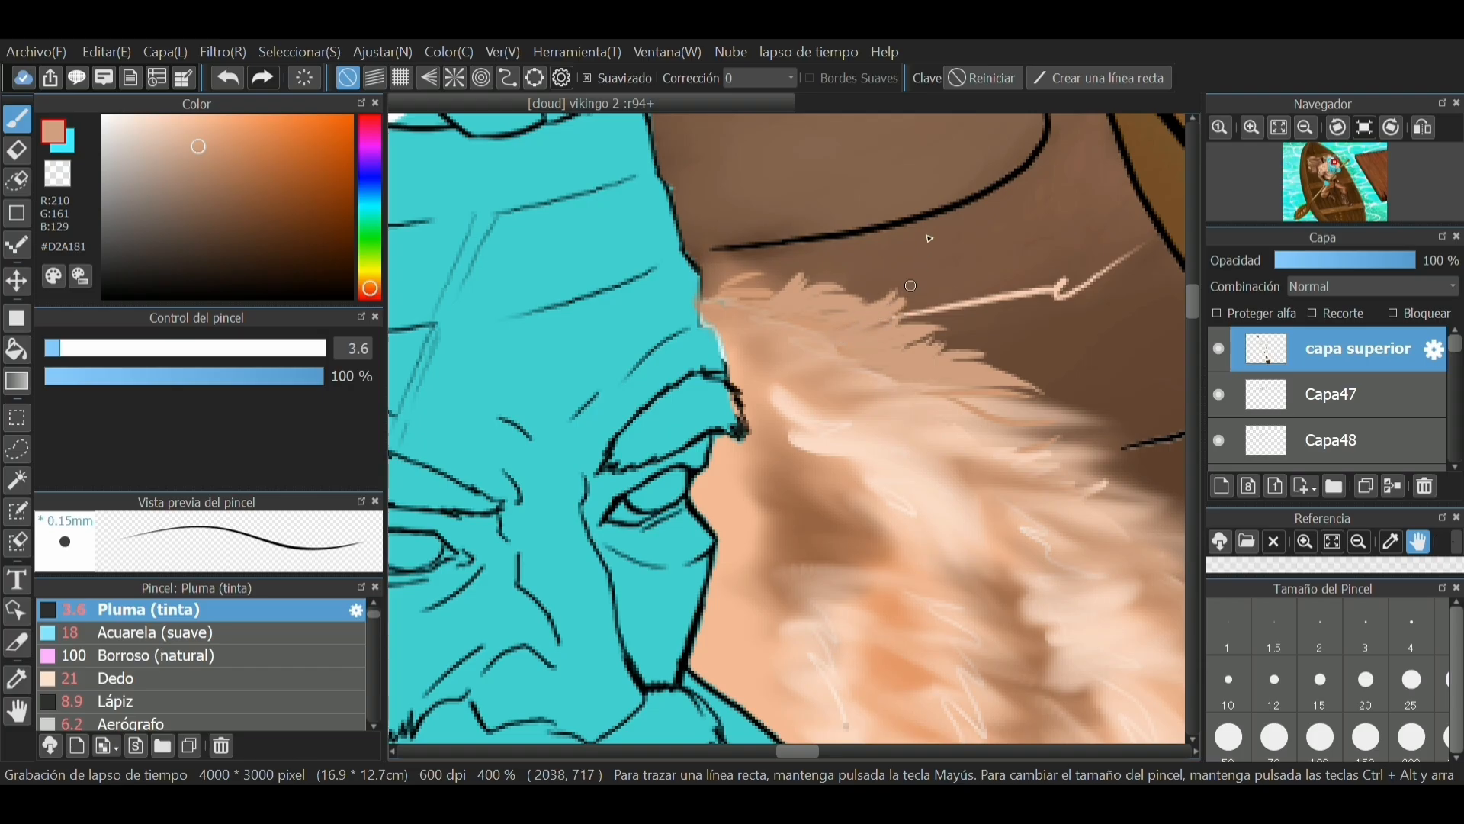
# Step: Highlight the hair tips along the far shoulder's upper edge in #FFFFFF with Pluma (tinta) at size 2.3
pyautogui.scroll(-3, 847, 358)
pyautogui.scroll(1, 850, 371)
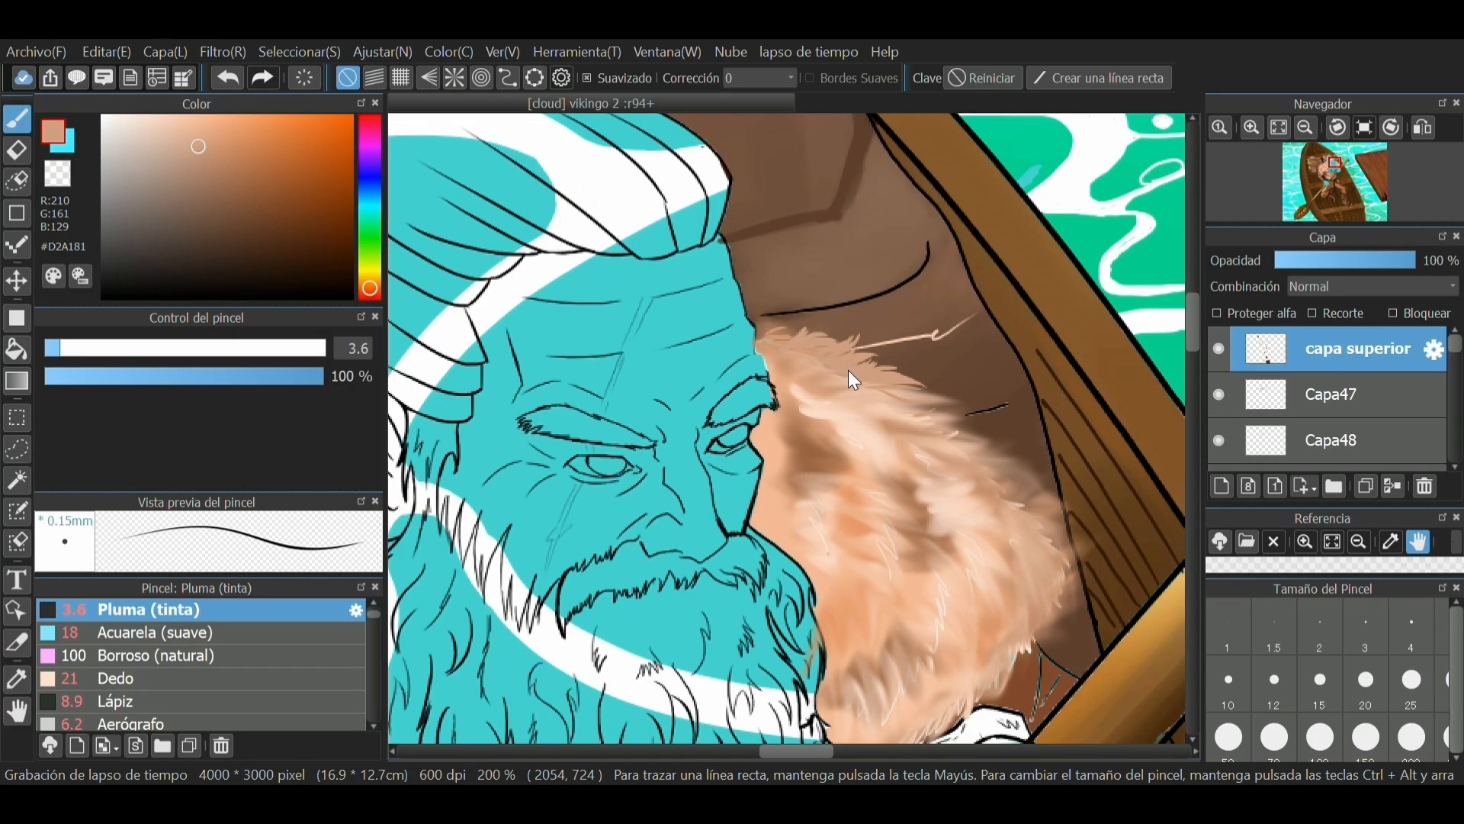
pyautogui.scroll(3, 854, 379)
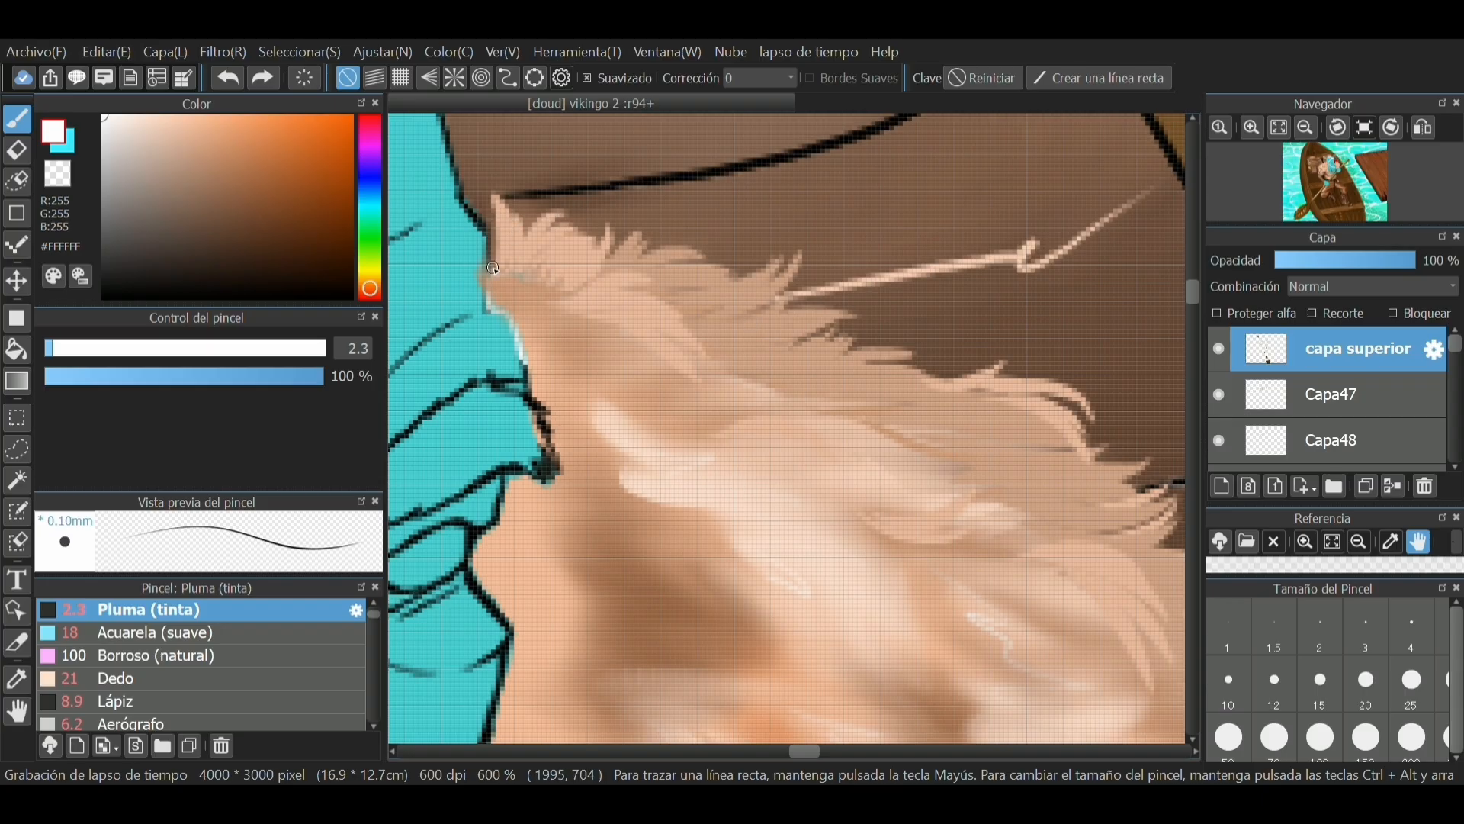
pyautogui.moveTo(497, 266); pyautogui.dragTo(488, 193)
pyautogui.moveTo(512, 256)
pyautogui.mouseDown()
pyautogui.moveTo(583, 207)
pyautogui.moveTo(606, 210)
pyautogui.moveTo(572, 224)
pyautogui.moveTo(620, 209)
pyautogui.moveTo(734, 258)
pyautogui.moveTo(723, 269)
pyautogui.moveTo(789, 245)
pyautogui.mouseUp()
pyautogui.moveTo(766, 309); pyautogui.dragTo(862, 320)
pyautogui.moveTo(778, 290); pyautogui.dragTo(806, 242)
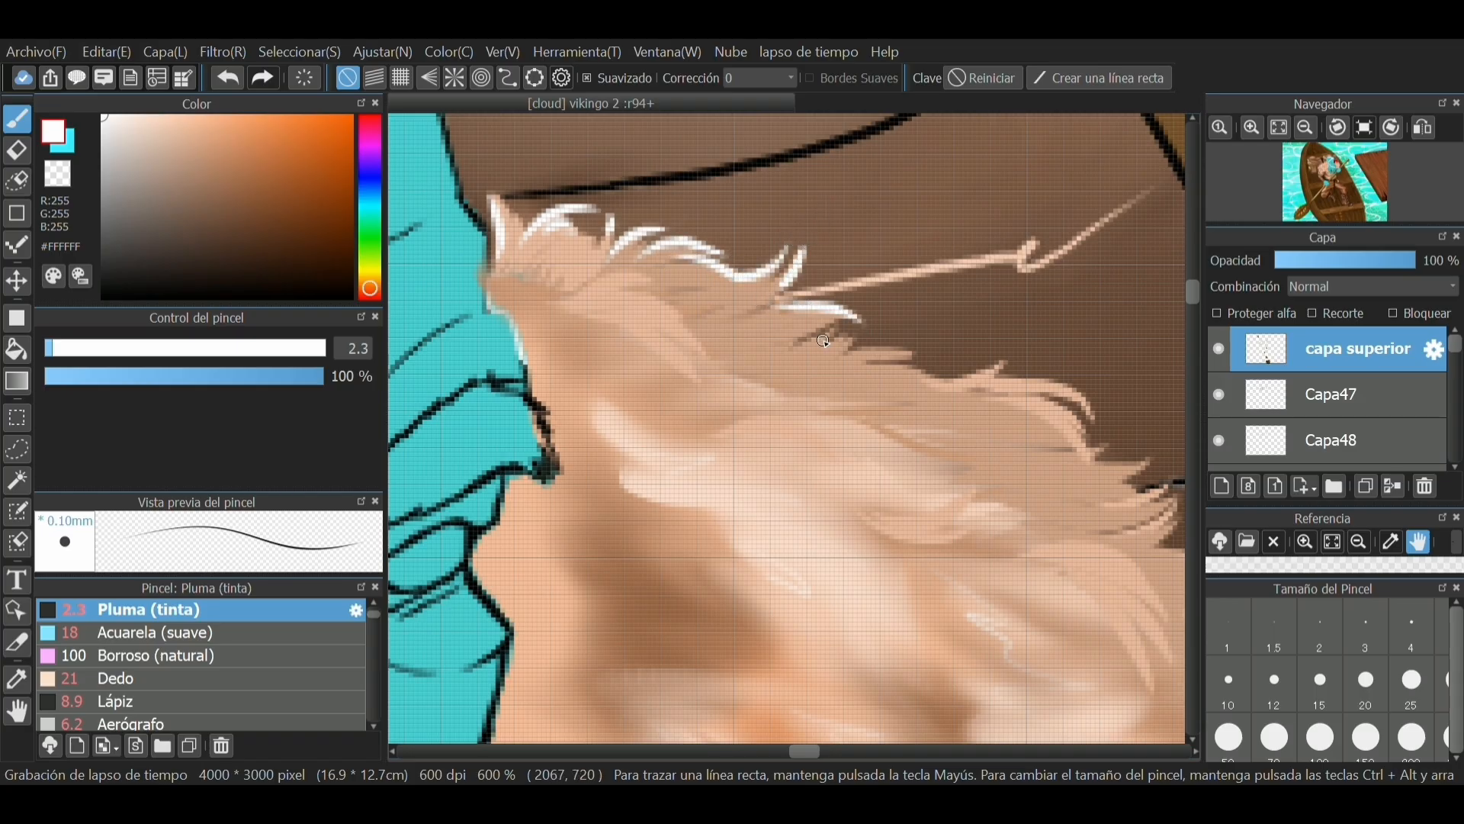
pyautogui.moveTo(843, 356)
pyautogui.mouseDown()
pyautogui.moveTo(913, 373)
pyautogui.moveTo(1005, 349)
pyautogui.moveTo(1104, 419)
pyautogui.moveTo(1092, 456)
pyautogui.mouseUp()
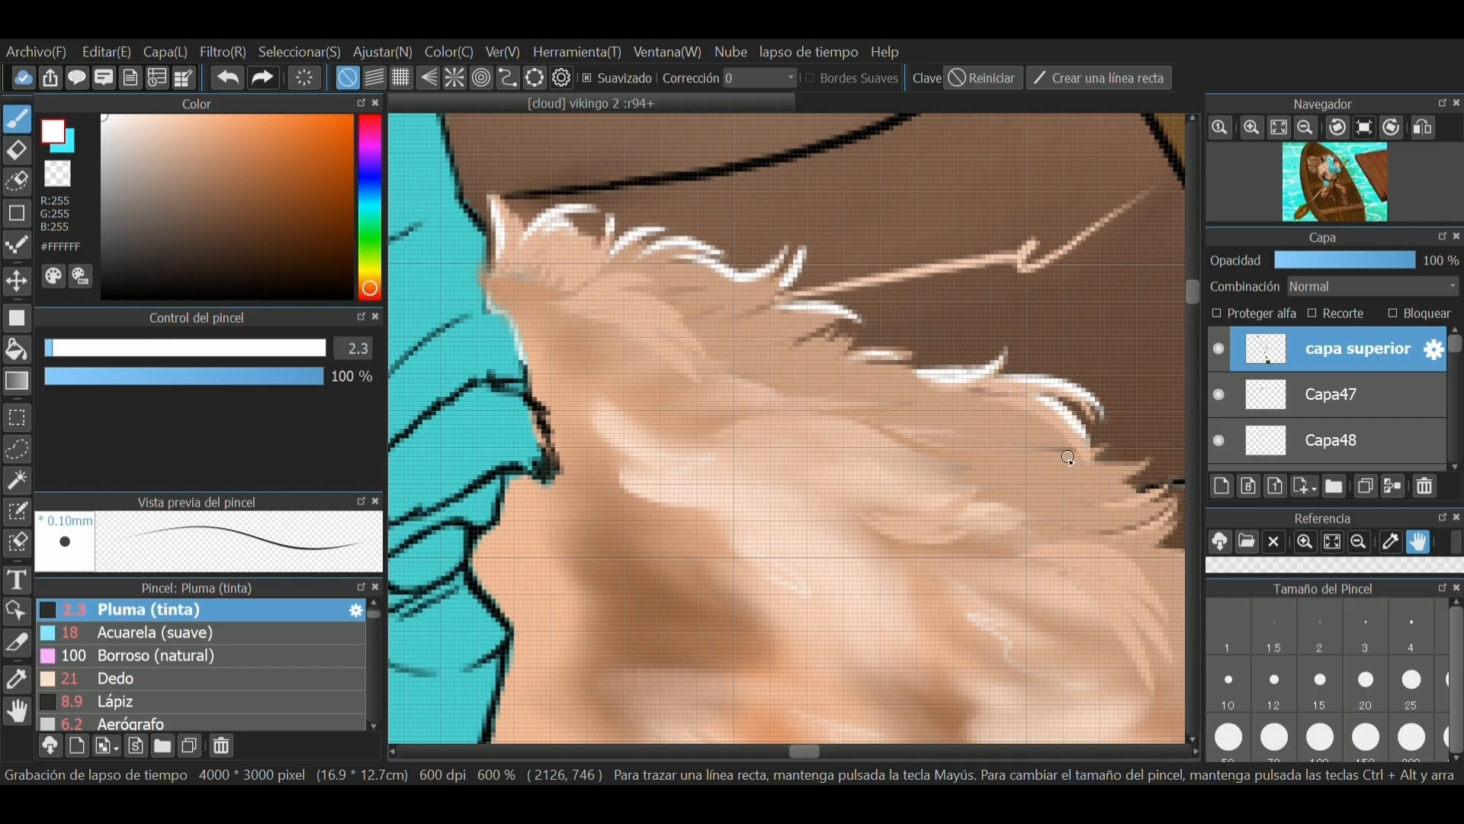
pyautogui.moveTo(1059, 460)
pyautogui.mouseDown()
pyautogui.moveTo(1137, 466)
pyautogui.moveTo(1175, 444)
pyautogui.mouseUp()
# Step: Continue the thin #FFFFFF hair highlights down the far shoulder's outer edge and along its lower fur edge above the hand
pyautogui.scroll(-10, 867, 409)
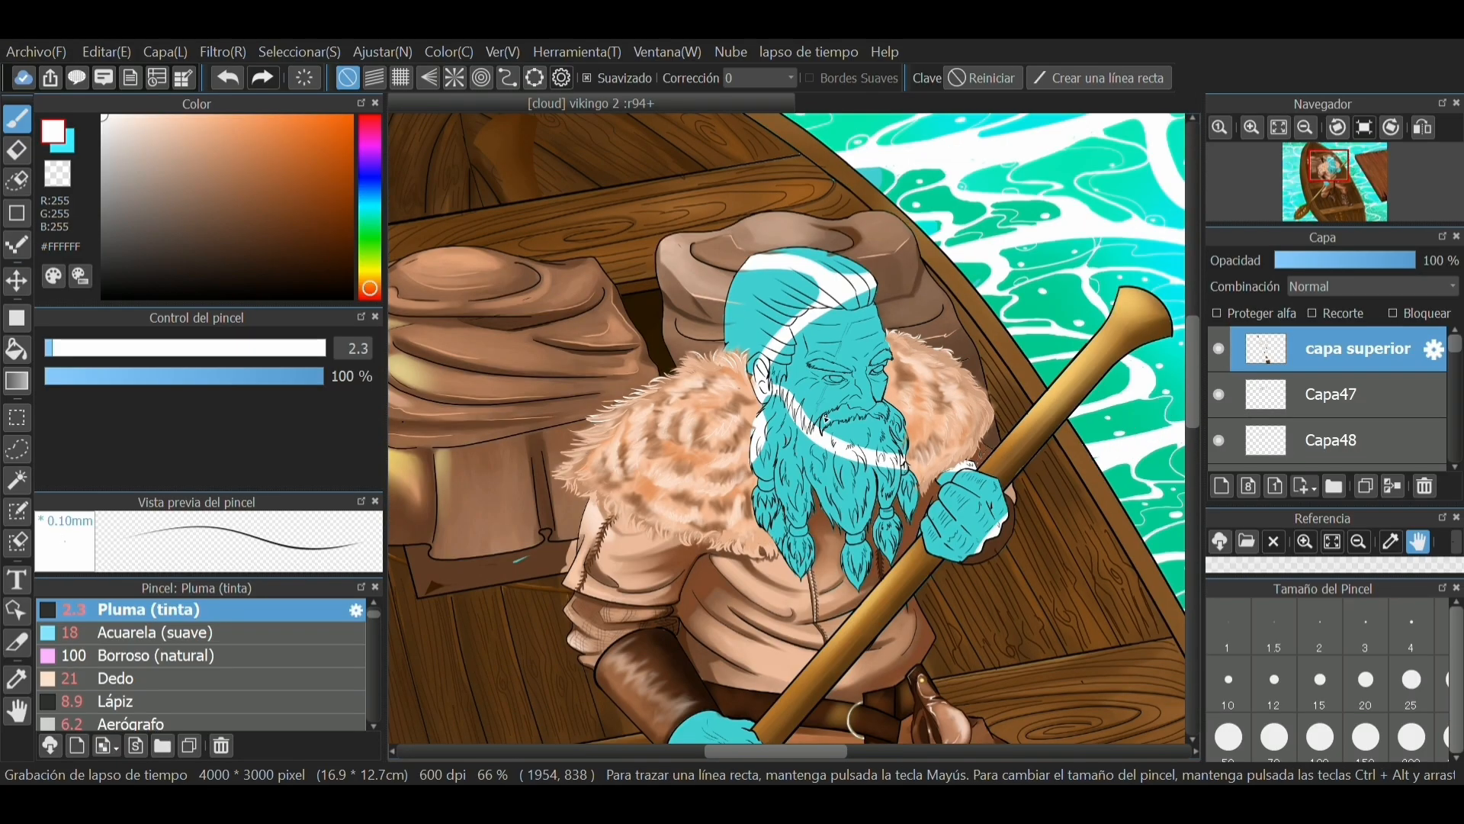
pyautogui.scroll(6, 882, 402)
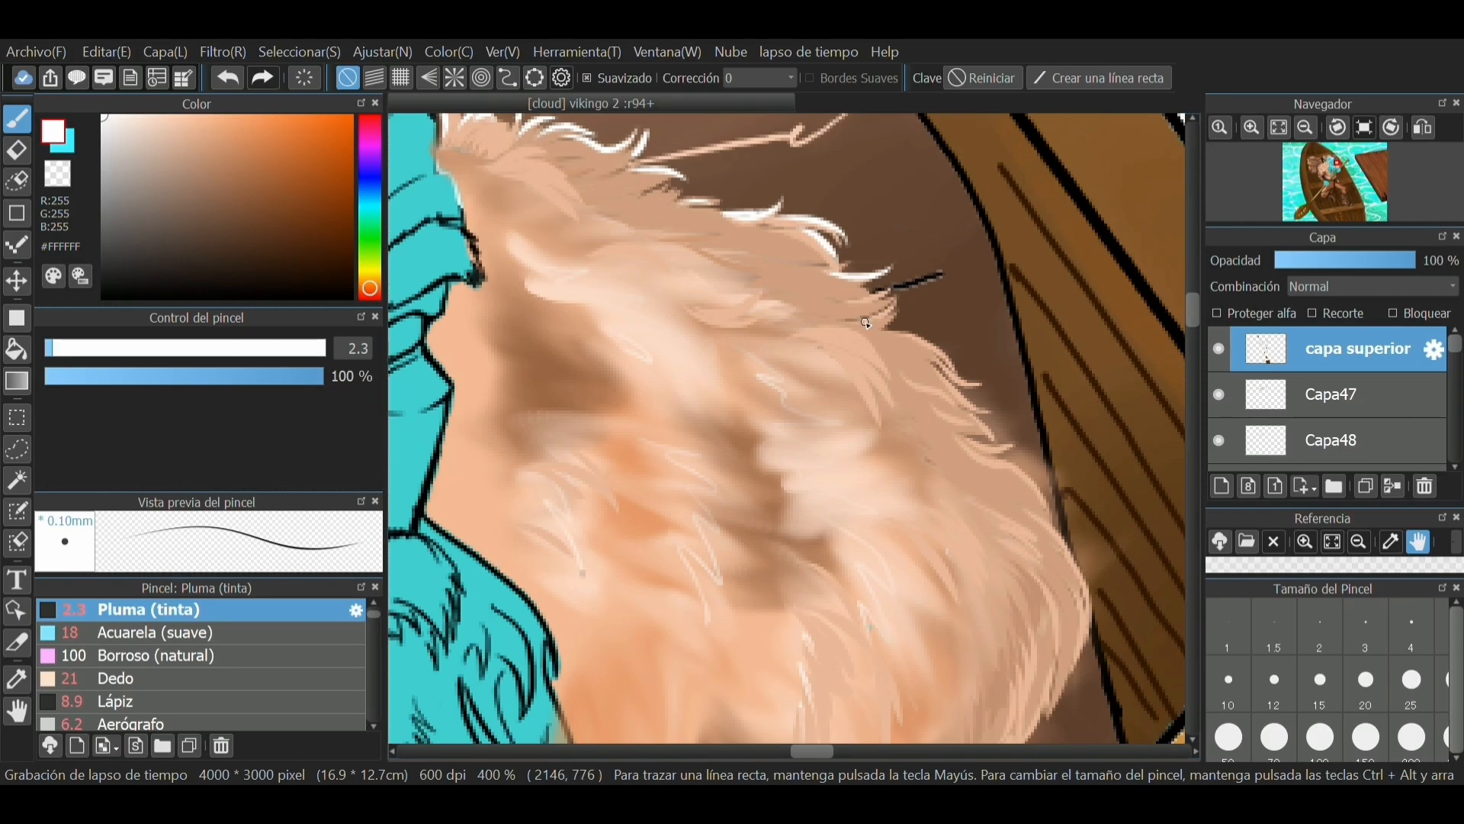
pyautogui.moveTo(850, 322)
pyautogui.mouseDown()
pyautogui.moveTo(953, 363)
pyautogui.moveTo(949, 381)
pyautogui.moveTo(1008, 438)
pyautogui.moveTo(1030, 437)
pyautogui.moveTo(1010, 459)
pyautogui.moveTo(1084, 585)
pyautogui.moveTo(1092, 663)
pyautogui.mouseUp()
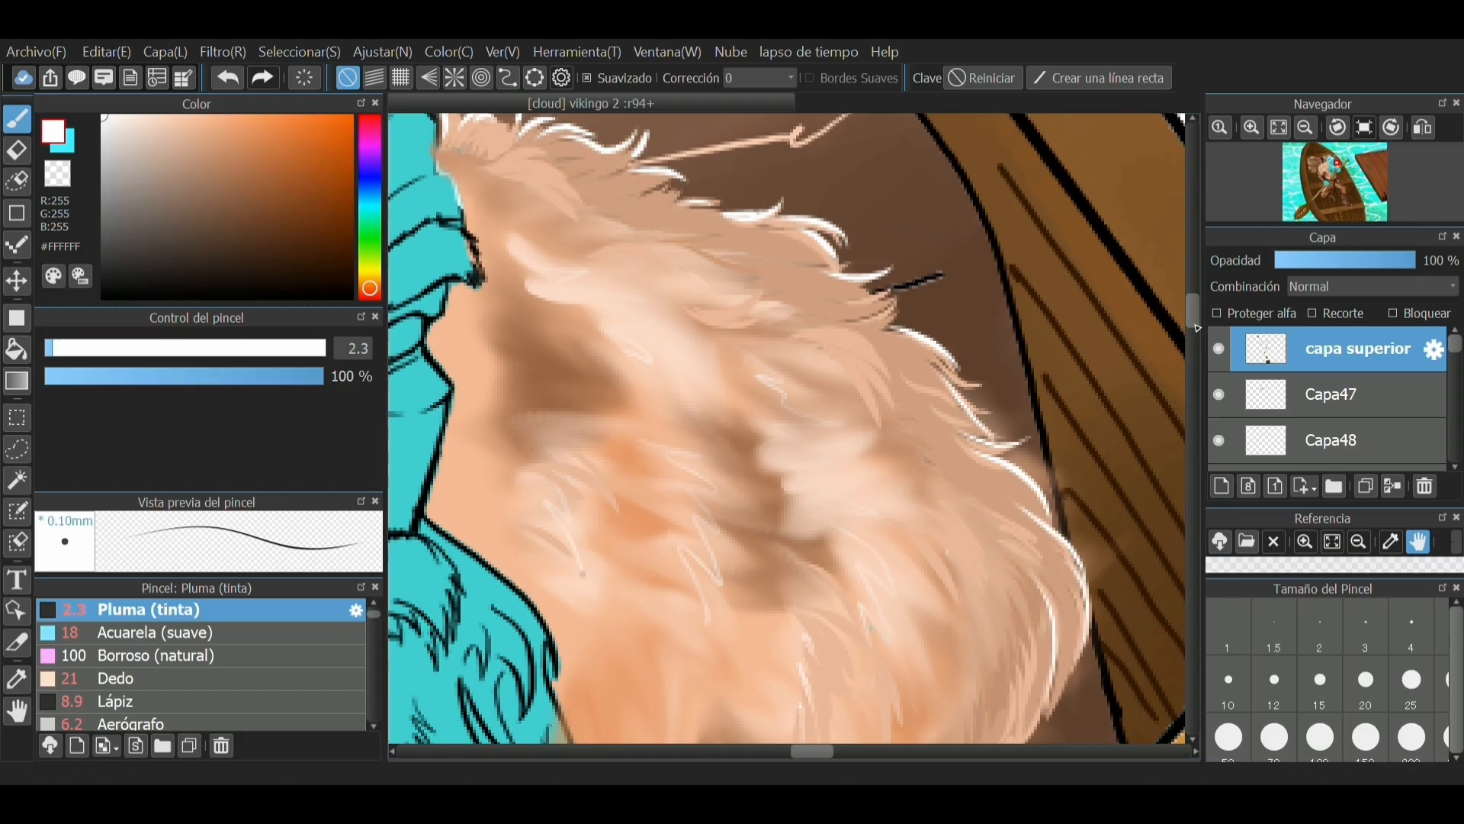
pyautogui.scroll(-5, 1027, 449)
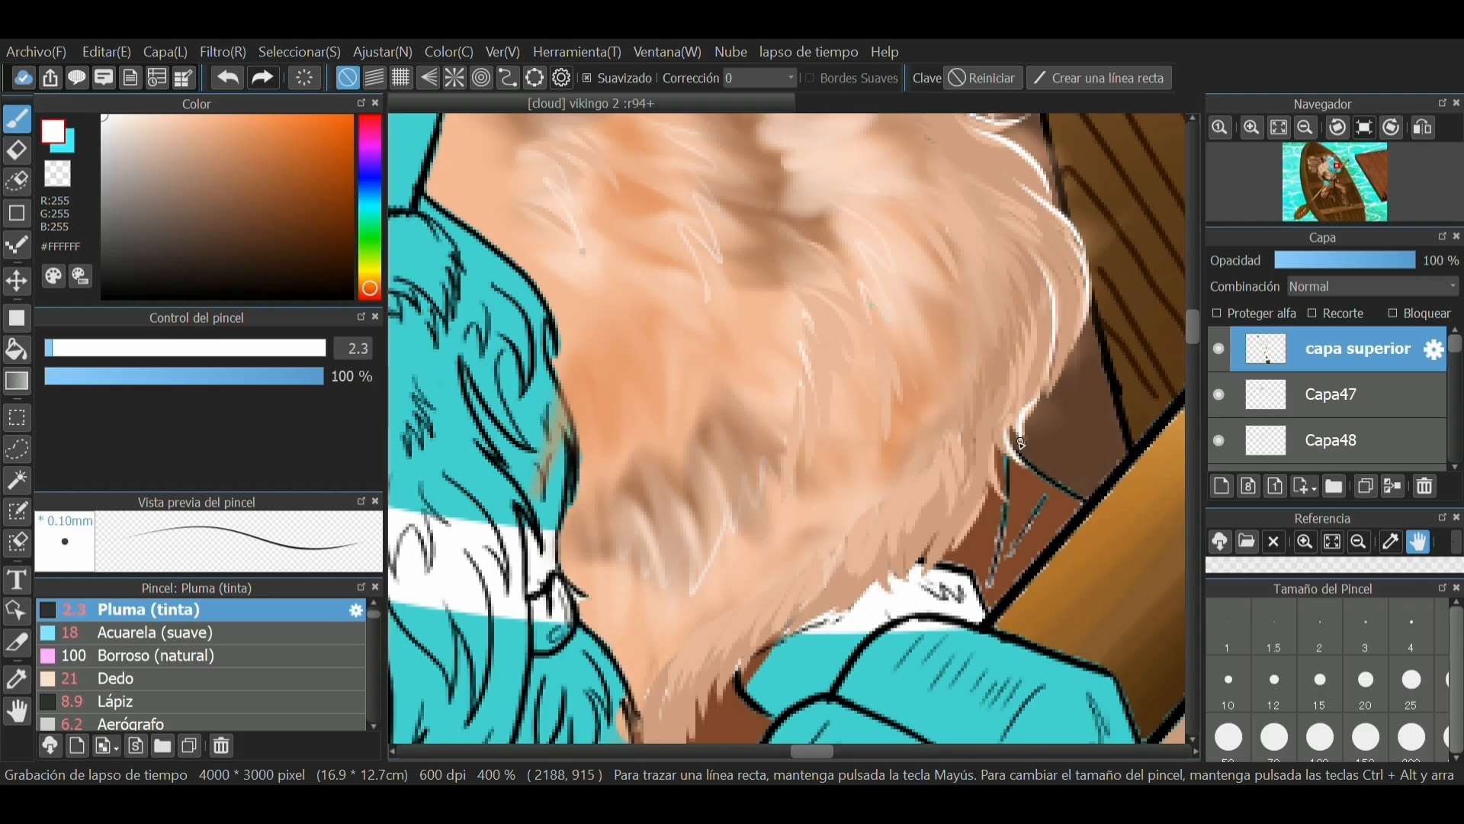
pyautogui.moveTo(997, 440)
pyautogui.mouseDown()
pyautogui.moveTo(1012, 512)
pyautogui.moveTo(965, 499)
pyautogui.moveTo(960, 544)
pyautogui.moveTo(954, 515)
pyautogui.moveTo(921, 563)
pyautogui.mouseUp()
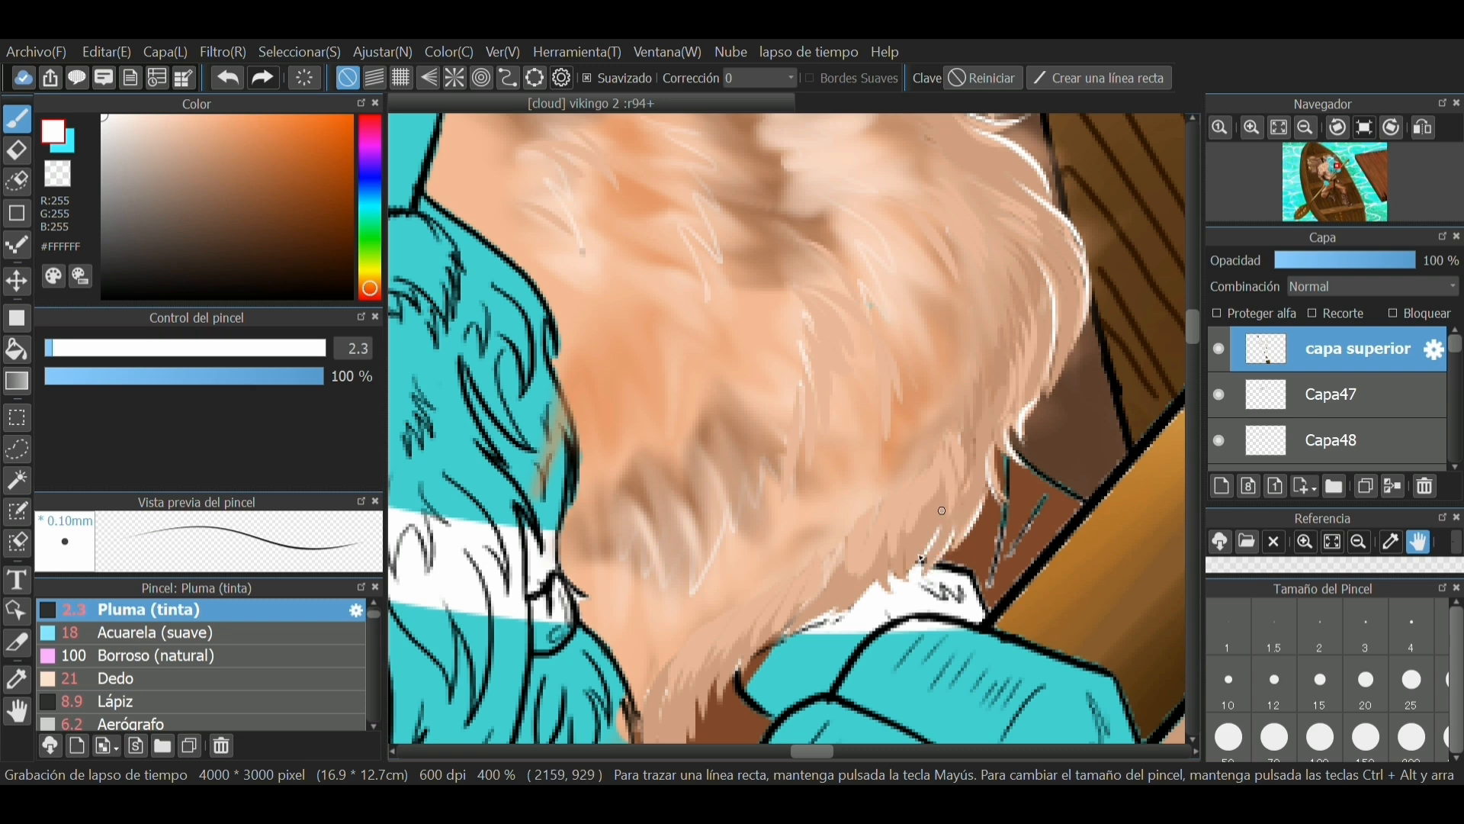
pyautogui.moveTo(892, 587); pyautogui.dragTo(881, 526)
pyautogui.moveTo(719, 696)
pyautogui.mouseDown()
pyautogui.moveTo(763, 622)
pyautogui.moveTo(772, 641)
pyautogui.moveTo(793, 604)
pyautogui.mouseUp()
# Step: Paint thin #FFFFFF highlights on the hair tips of the near shoulder's outer fur edge with Pluma (tinta) at size 2.3
pyautogui.scroll(-3, 1006, 436)
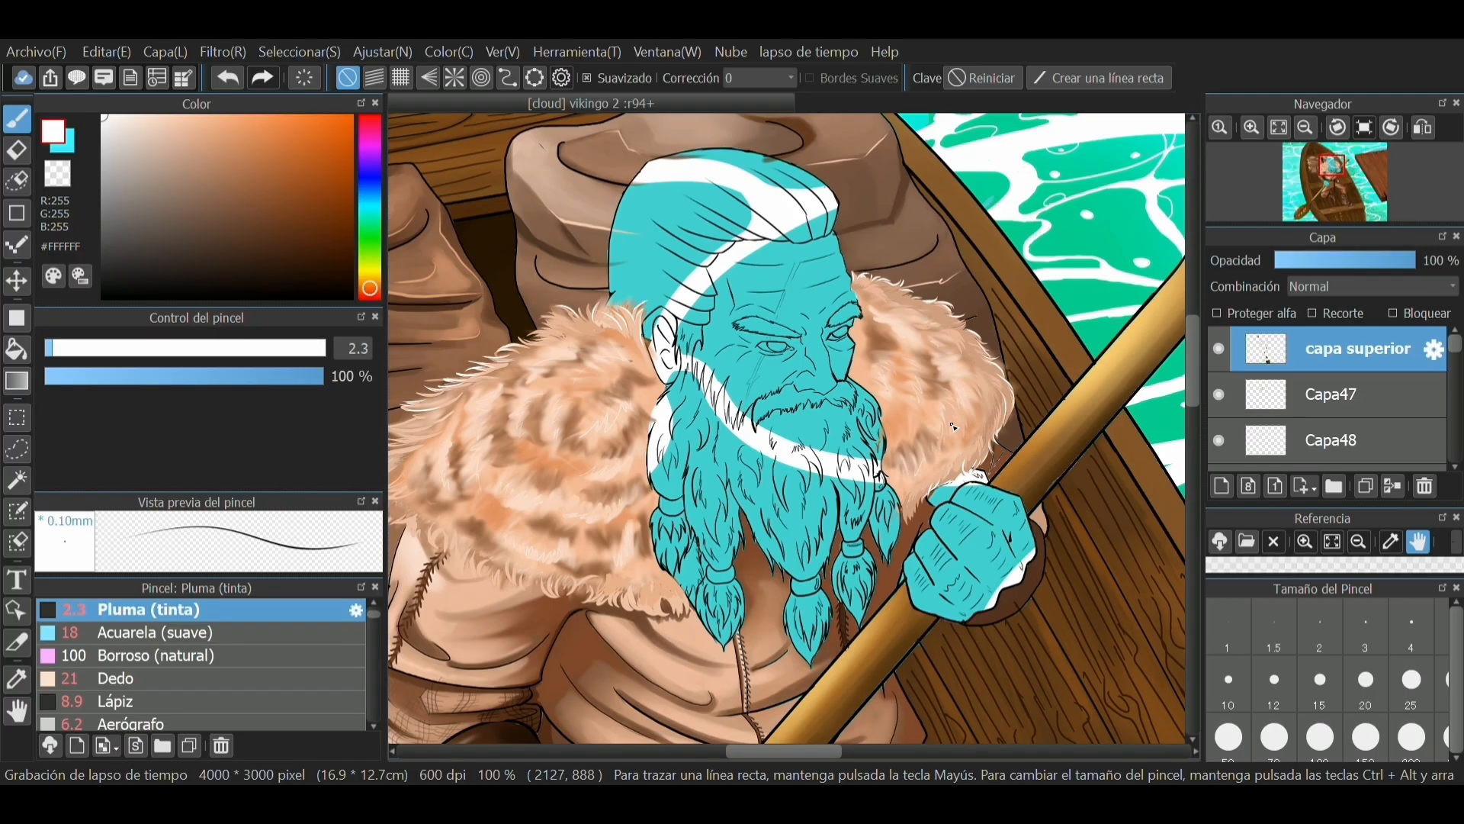
pyautogui.scroll(-2, 956, 428)
pyautogui.scroll(2, 583, 461)
pyautogui.scroll(-1, 649, 460)
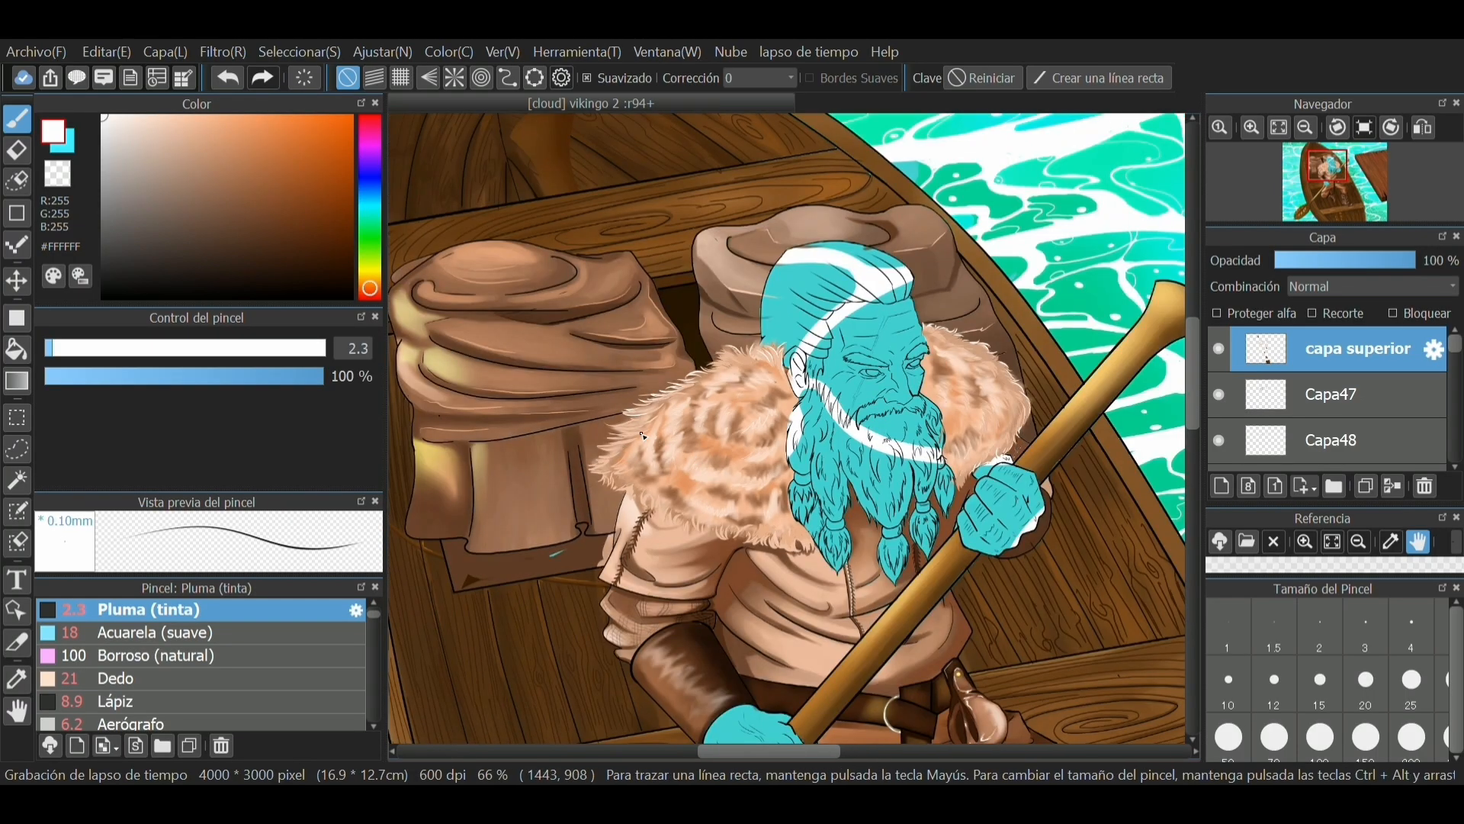
pyautogui.scroll(5, 632, 423)
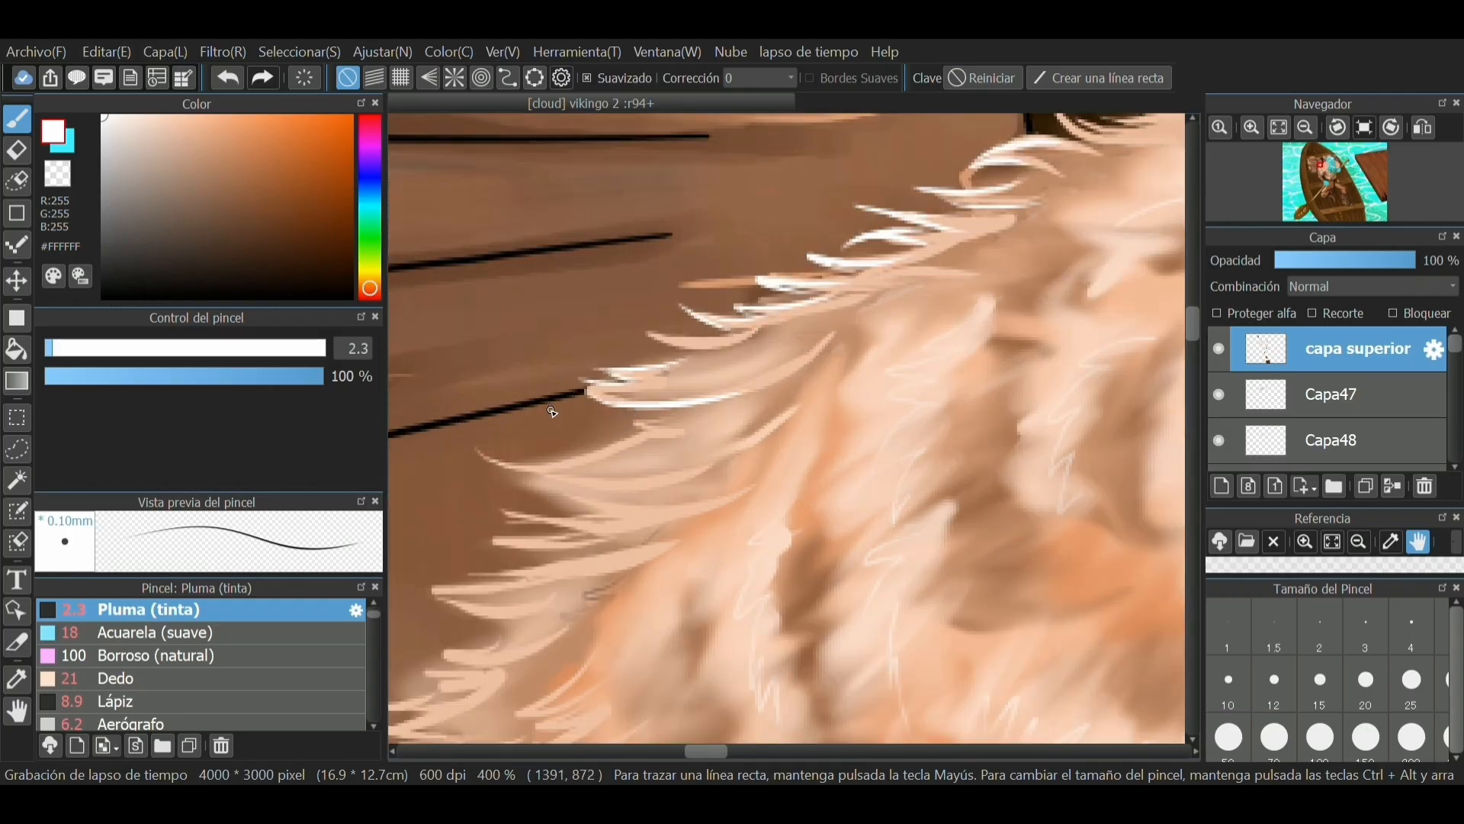
pyautogui.moveTo(488, 459); pyautogui.dragTo(622, 437)
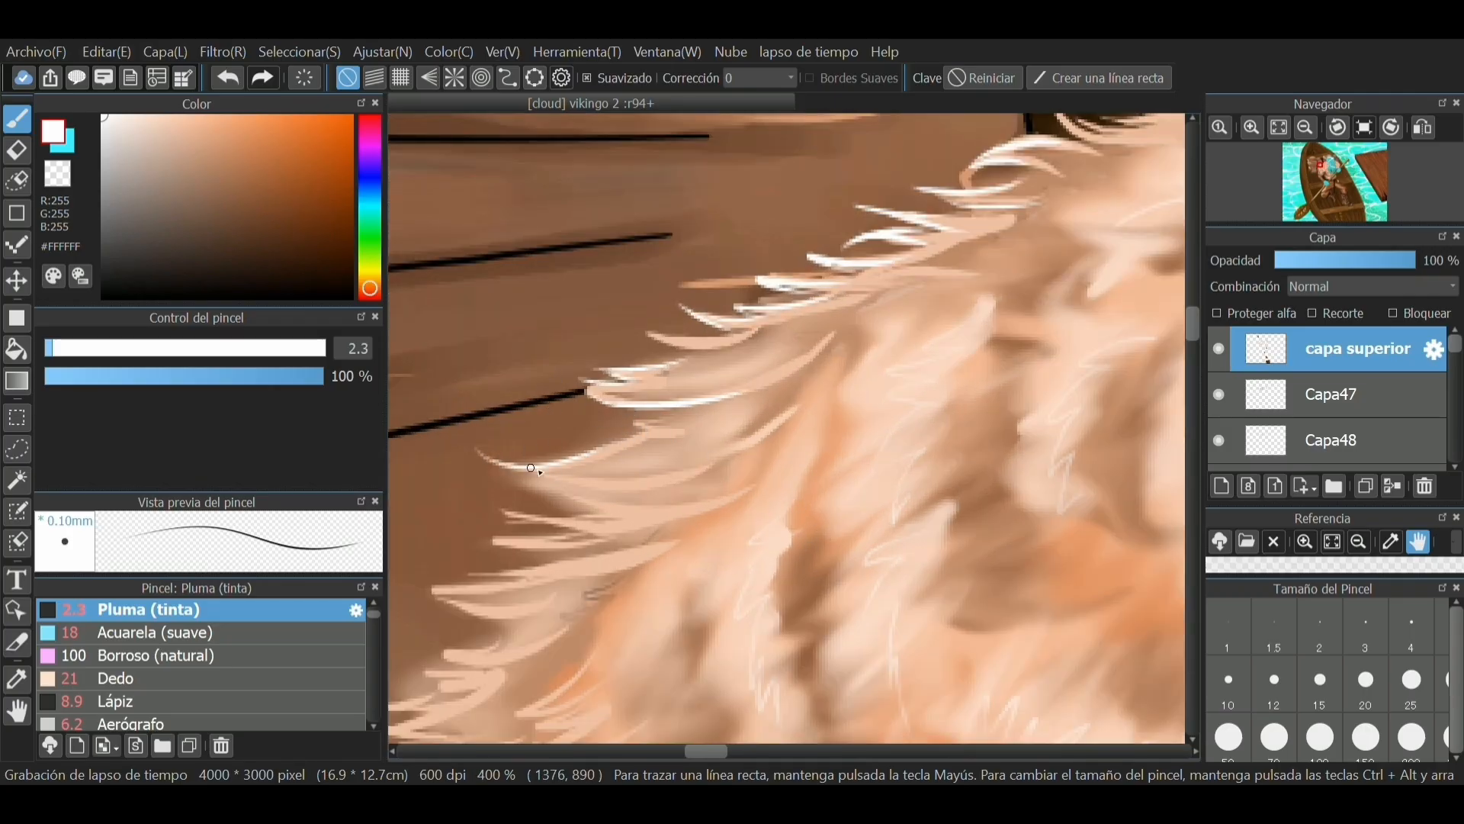